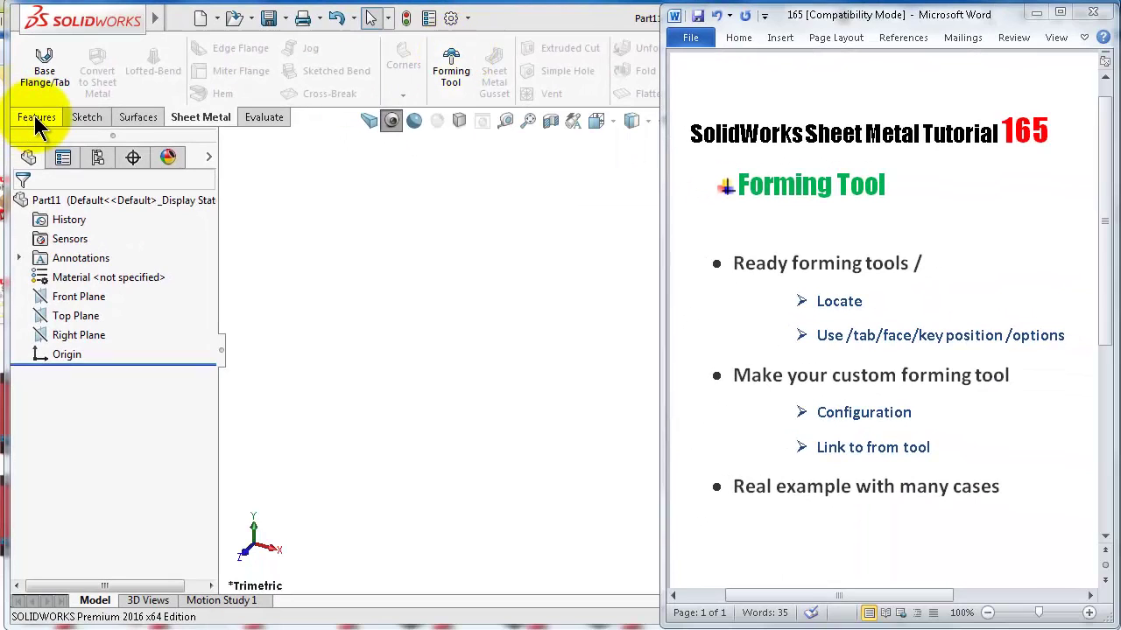
pyautogui.click(35, 118)
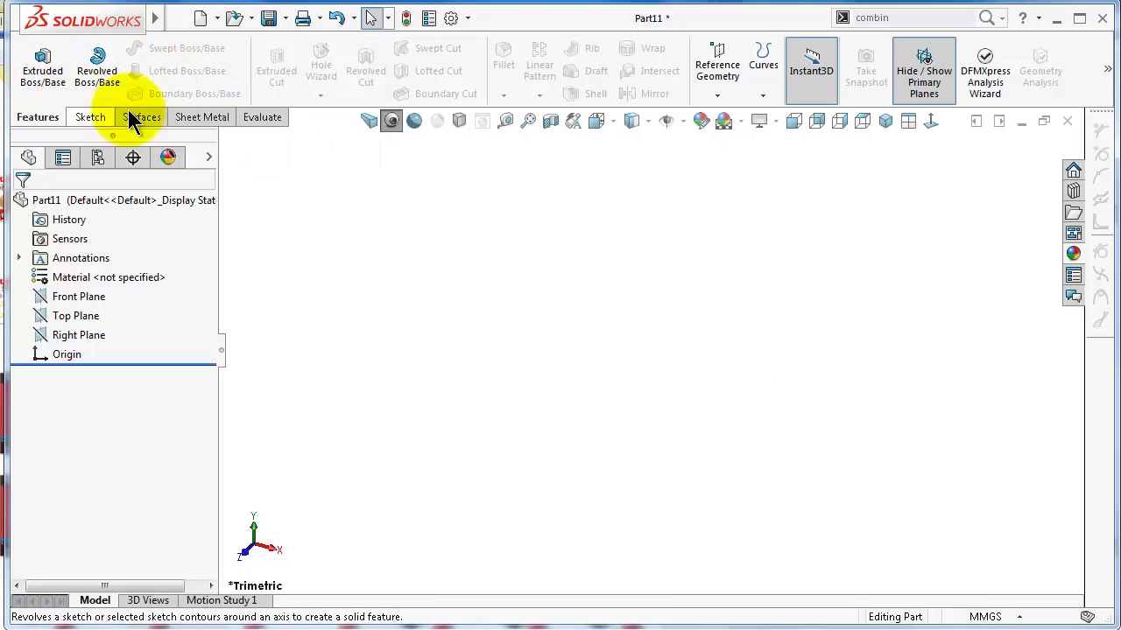
pyautogui.click(200, 118)
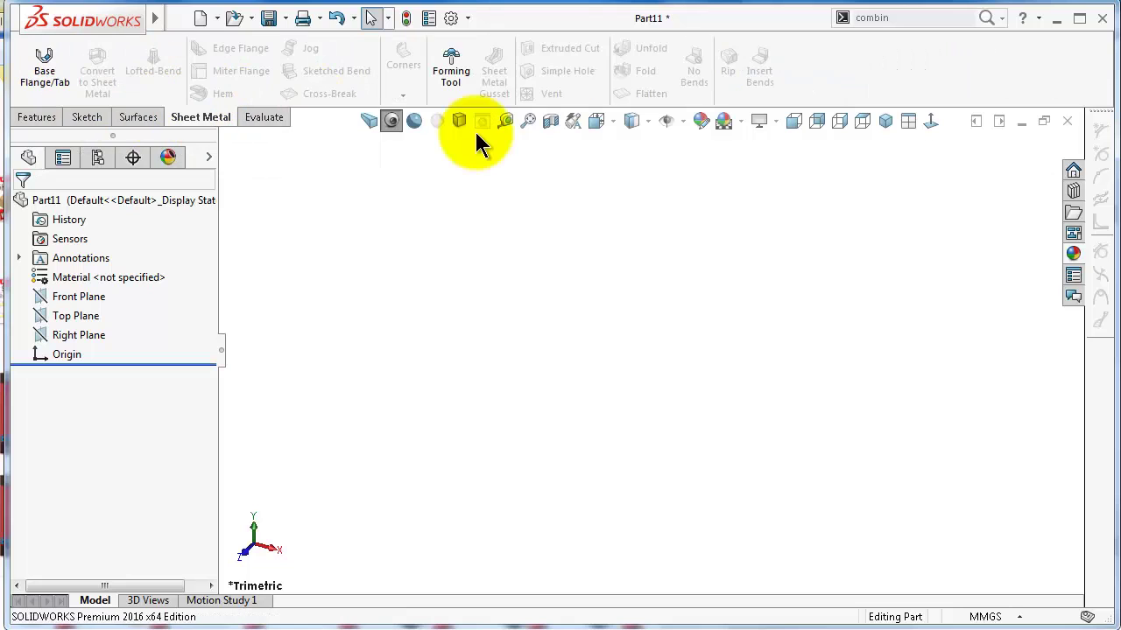
pyautogui.click(38, 118)
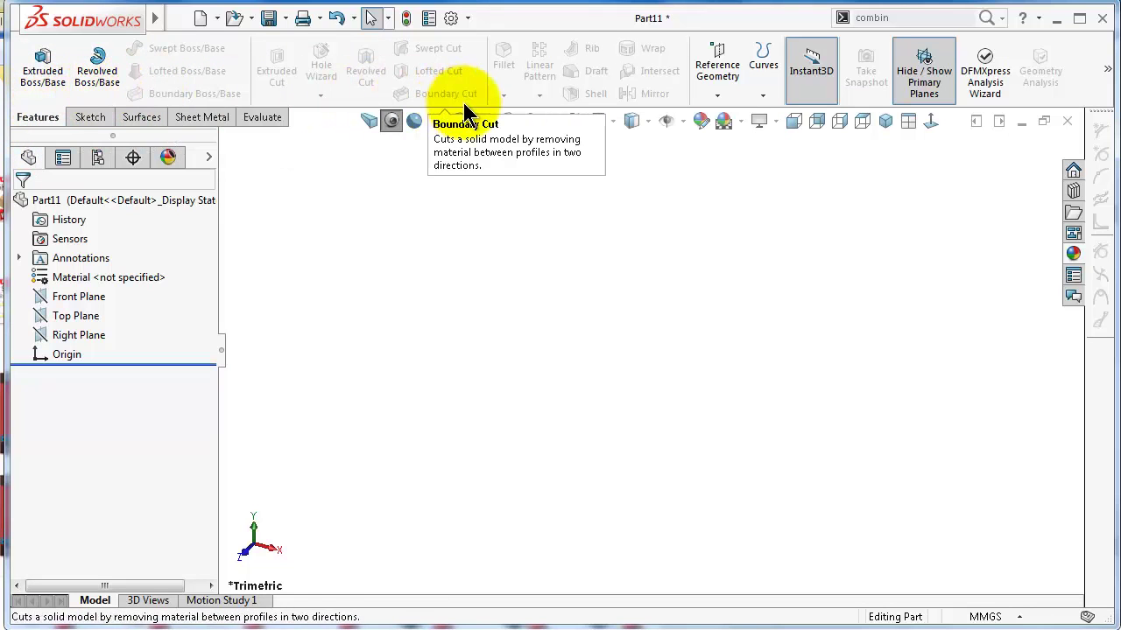
pyautogui.click(199, 116)
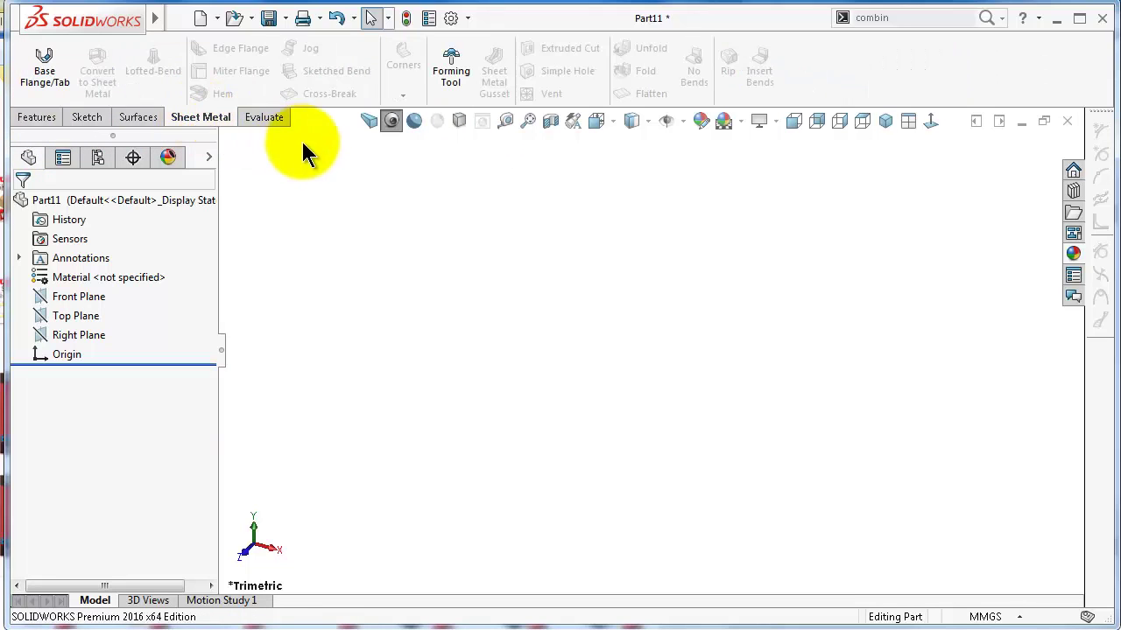
pyautogui.hotkey('alt', 'Tab')
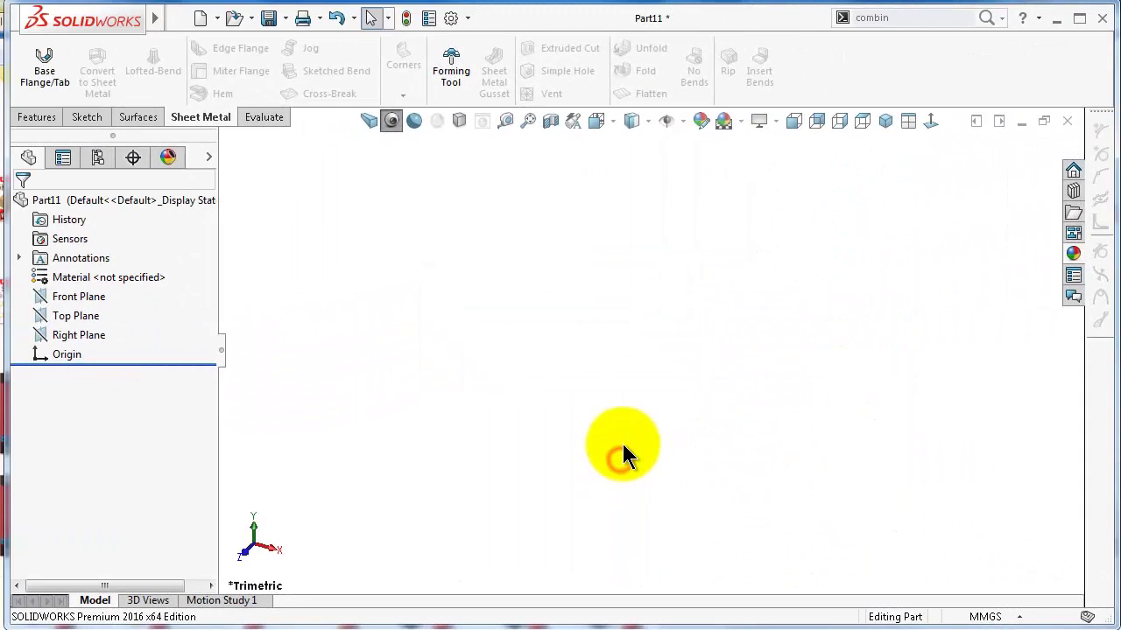
# Step: Sketch a center rectangle about 126 mm high on the Top Plane, centred on the origin
pyautogui.click(77, 316)
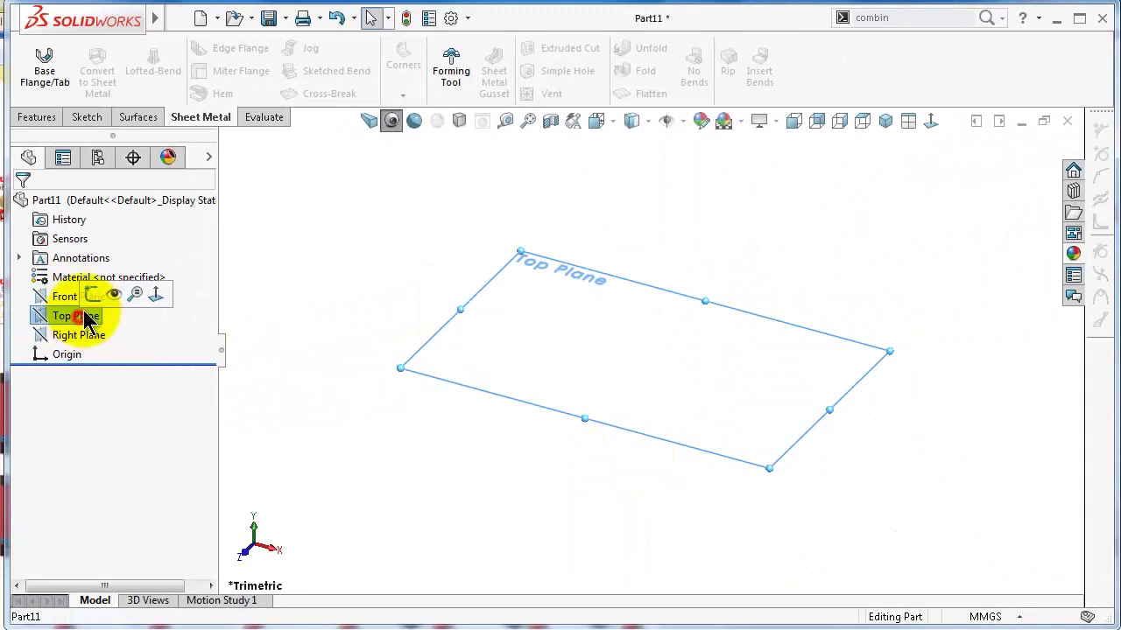
pyautogui.click(88, 294)
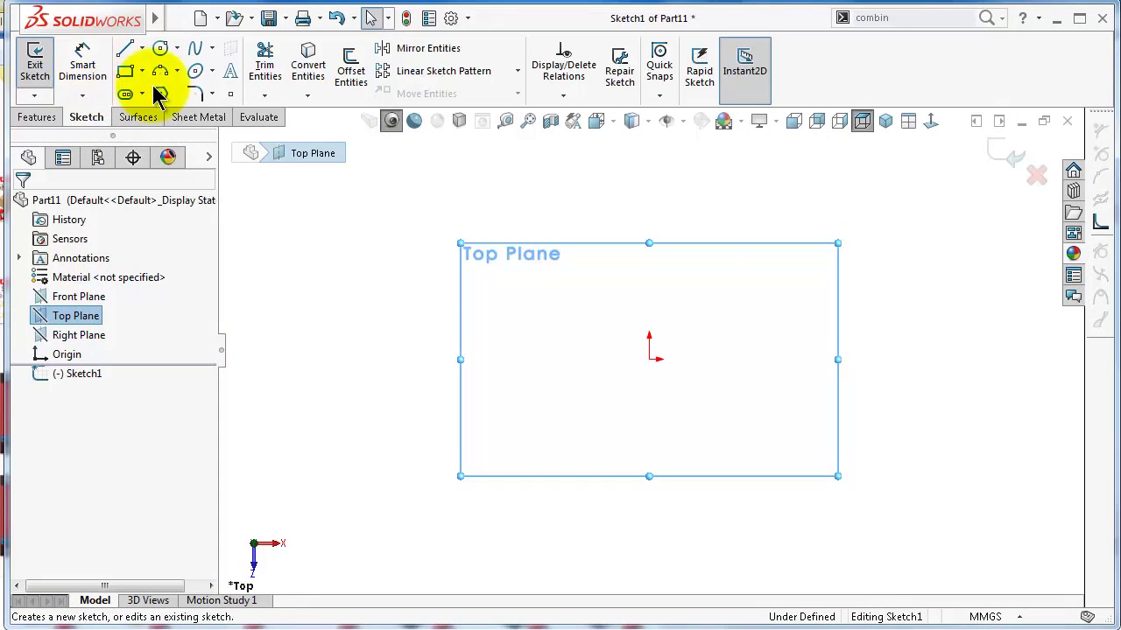
pyautogui.click(141, 71)
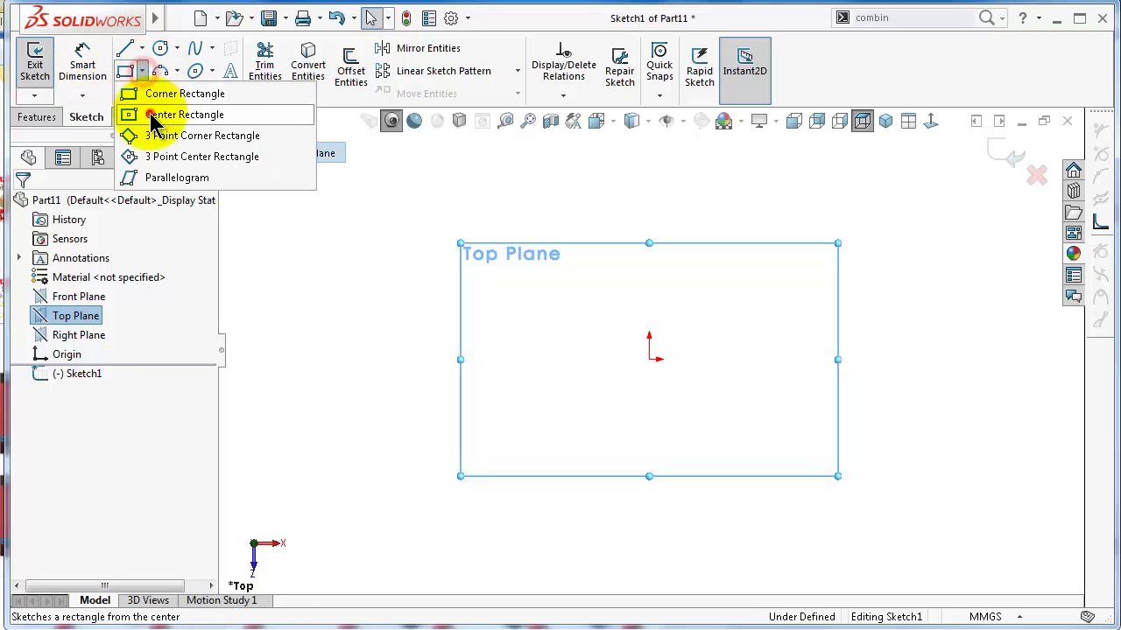
pyautogui.click(132, 113)
pyautogui.click(648, 359)
pyautogui.click(397, 227)
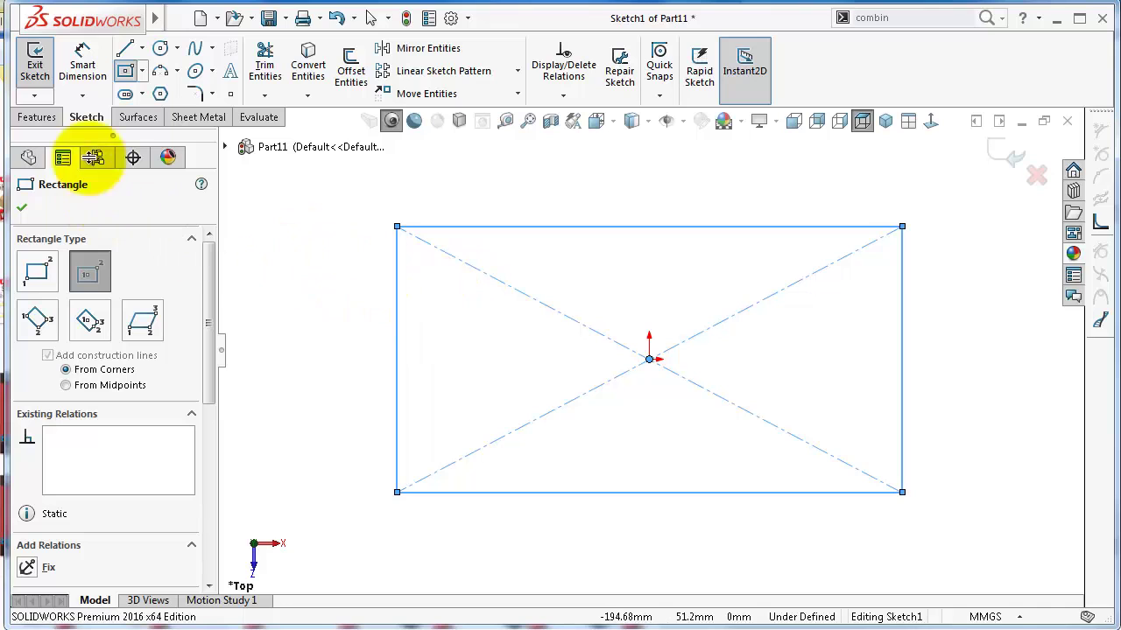
# Step: Dimension the rectangle's vertical side to 100 mm and its horizontal side to 200 mm
pyautogui.moveTo(327, 360); pyautogui.dragTo(321, 212, button='right')
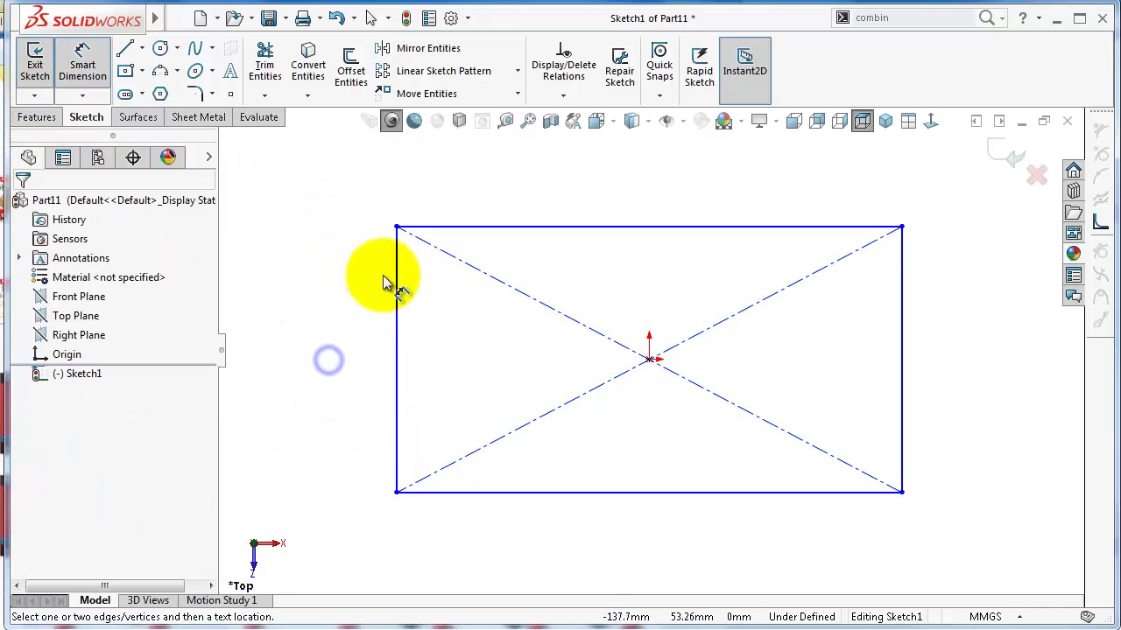
pyautogui.click(398, 279)
pyautogui.click(359, 281)
pyautogui.write('1')
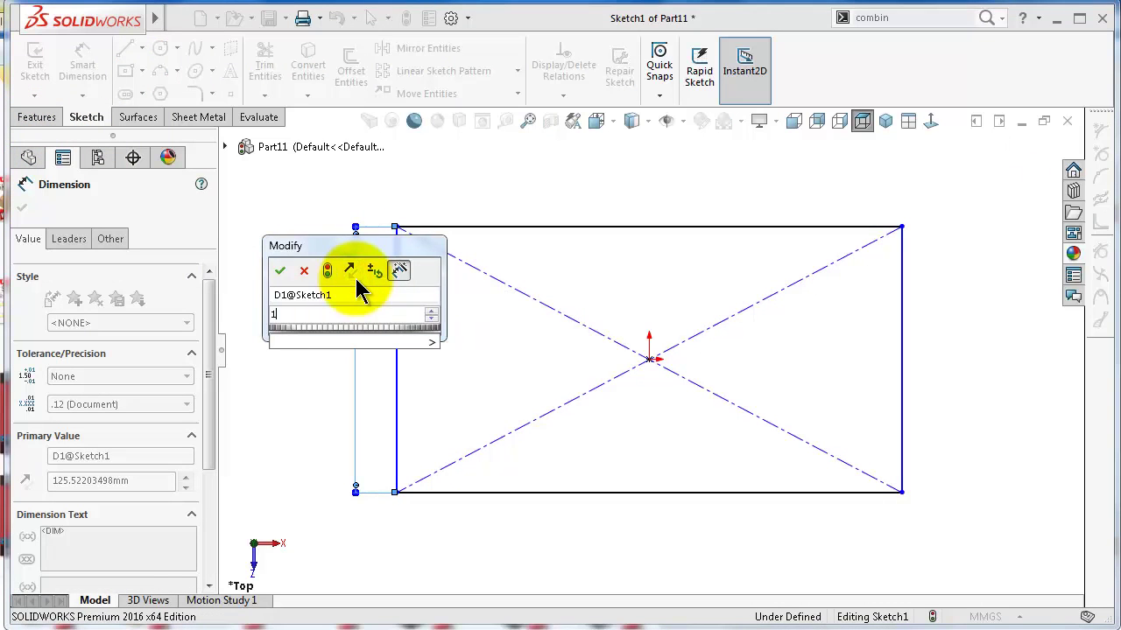
pyautogui.write('00')
pyautogui.press('Return')
pyautogui.click(580, 222)
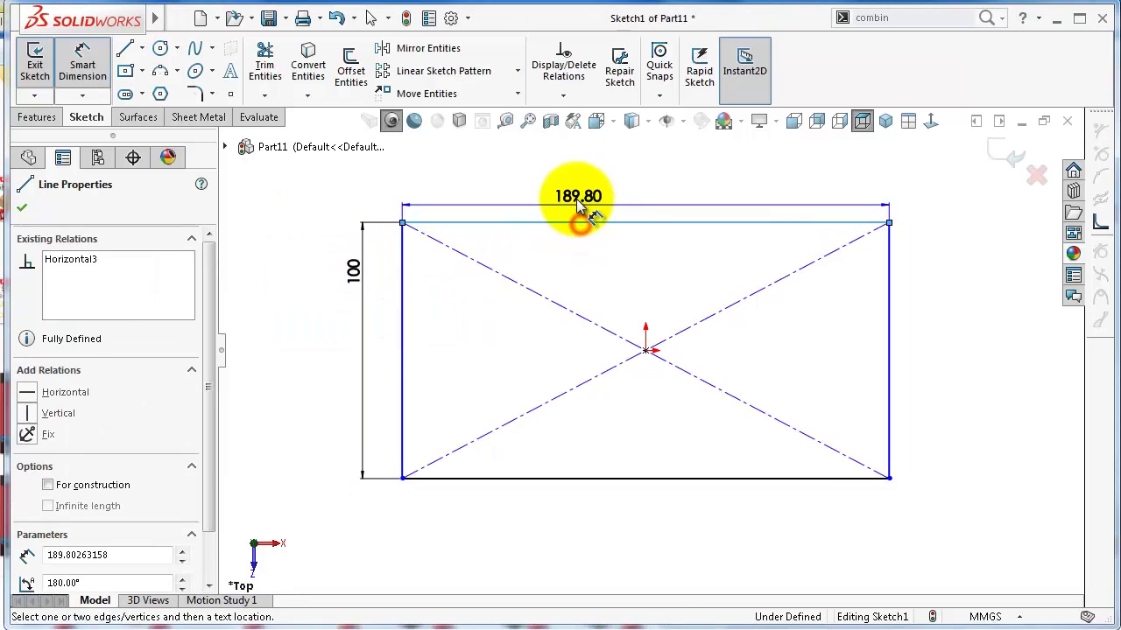
pyautogui.click(576, 200)
pyautogui.write('200')
pyautogui.press('Return')
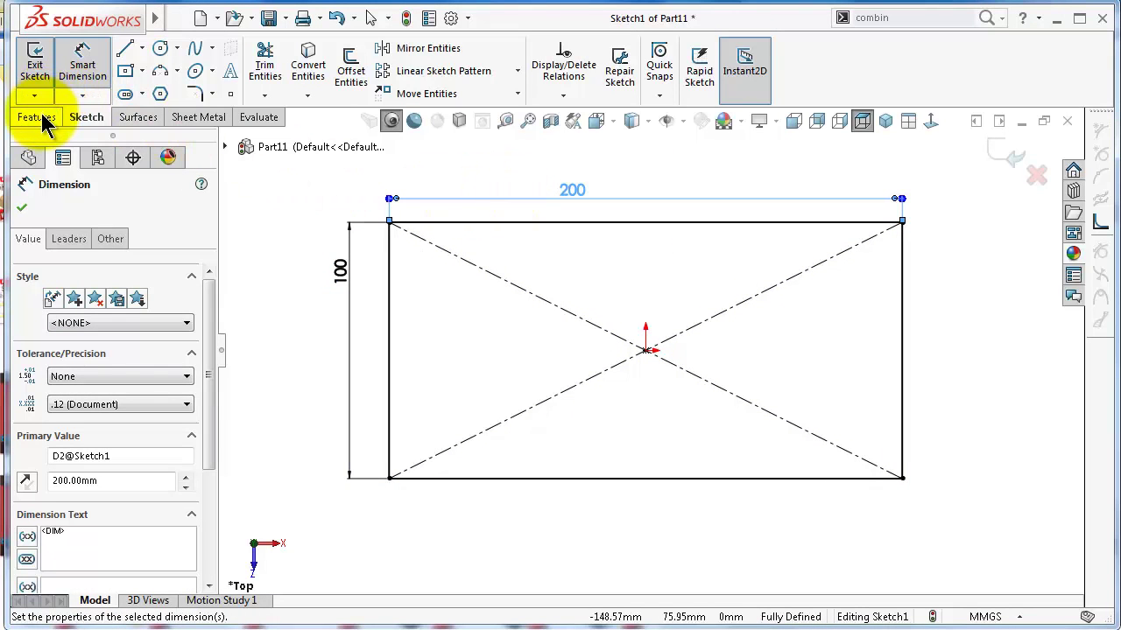
# Step: Create a 1 mm thick sheet metal base flange from the rectangle sketch
pyautogui.click(192, 116)
pyautogui.click(45, 70)
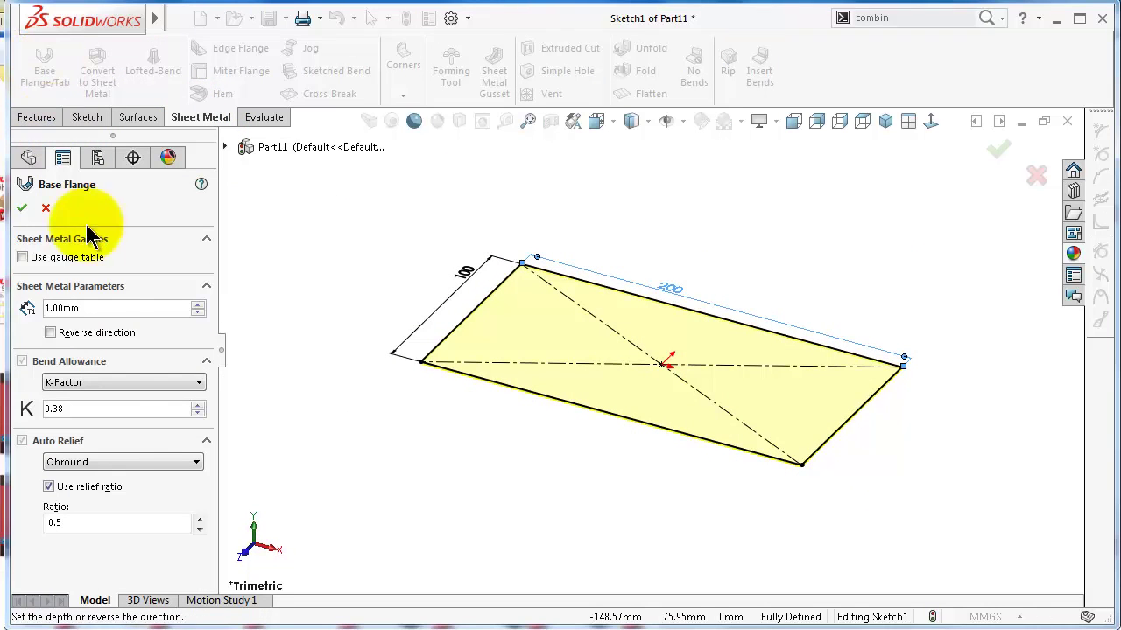
pyautogui.click(24, 207)
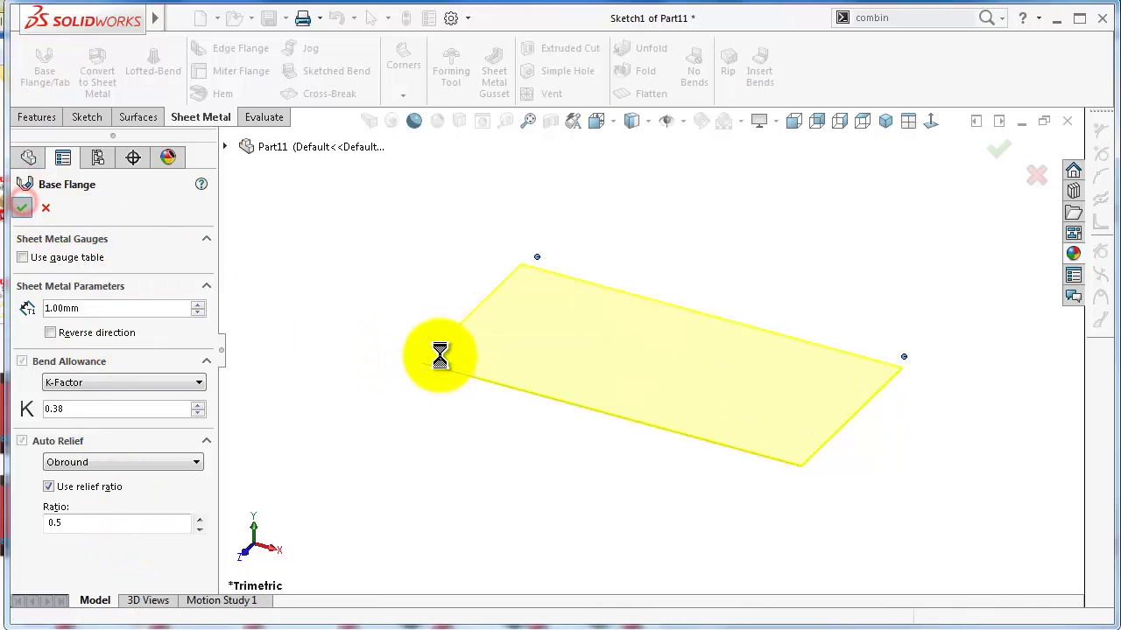
pyautogui.click(593, 499)
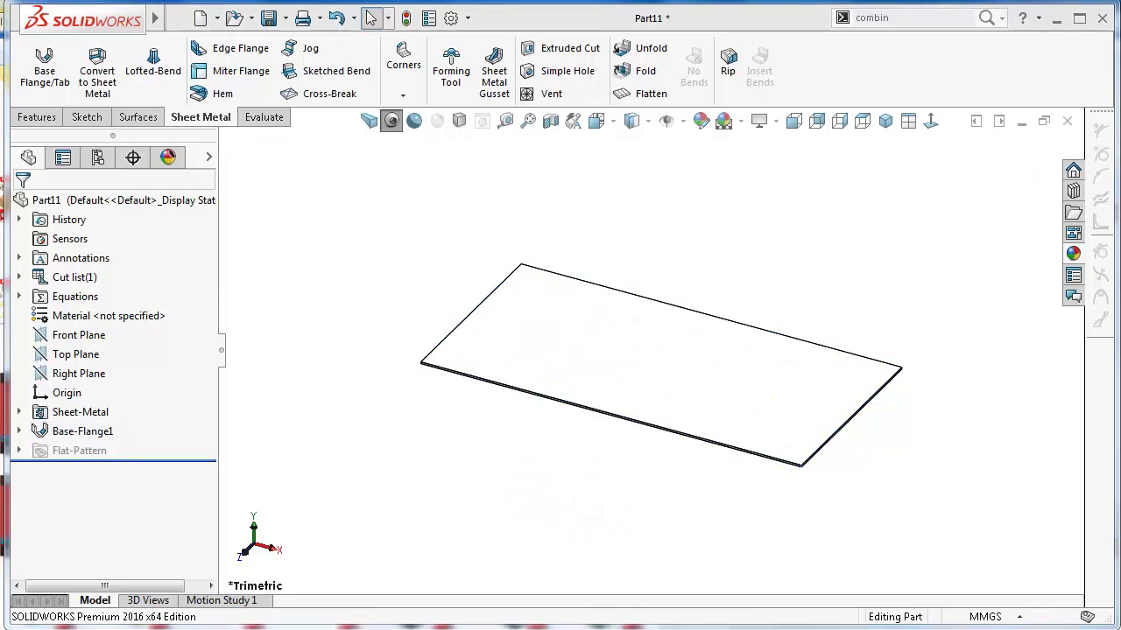
pyautogui.press('Left')
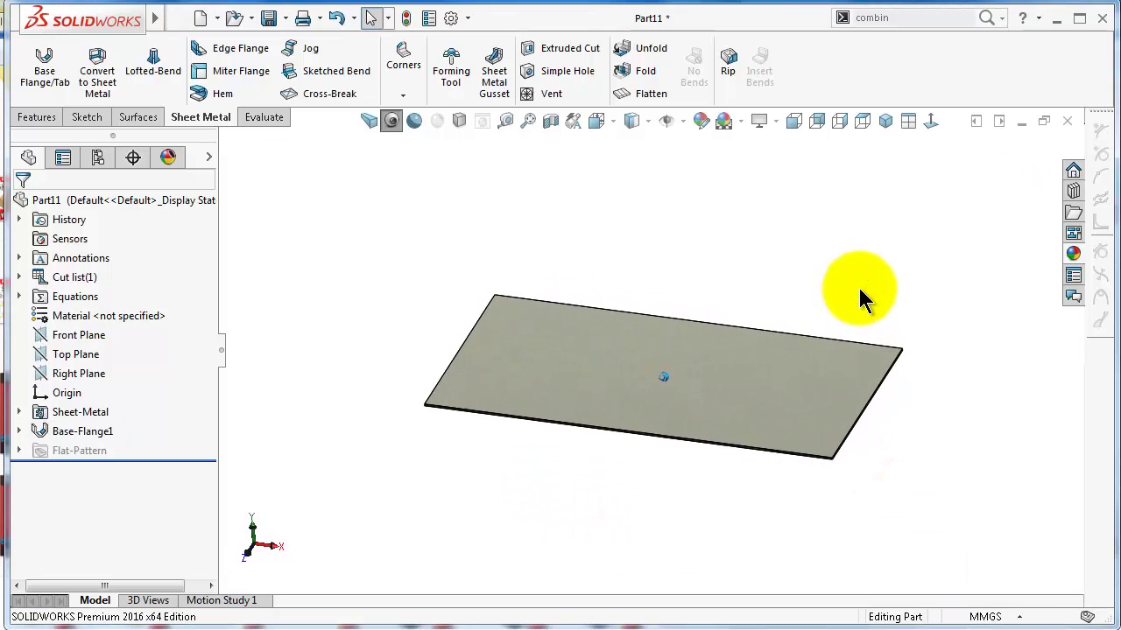
pyautogui.press('Right')
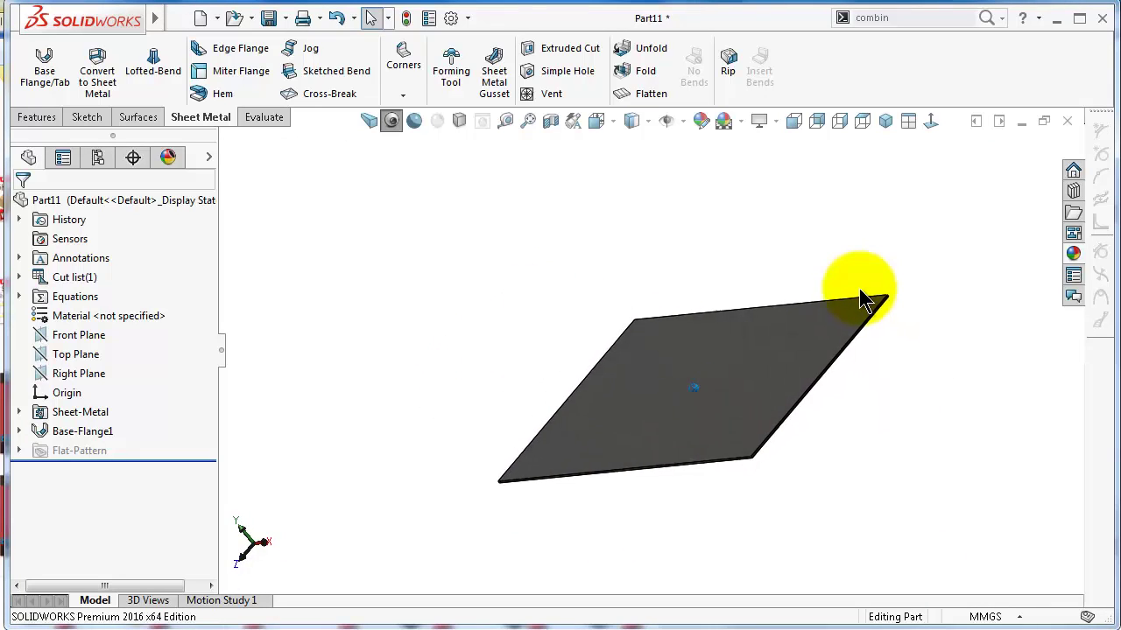
pyautogui.press('Left')
pyautogui.press('Down')
pyautogui.hotkey('alt', 'Right')
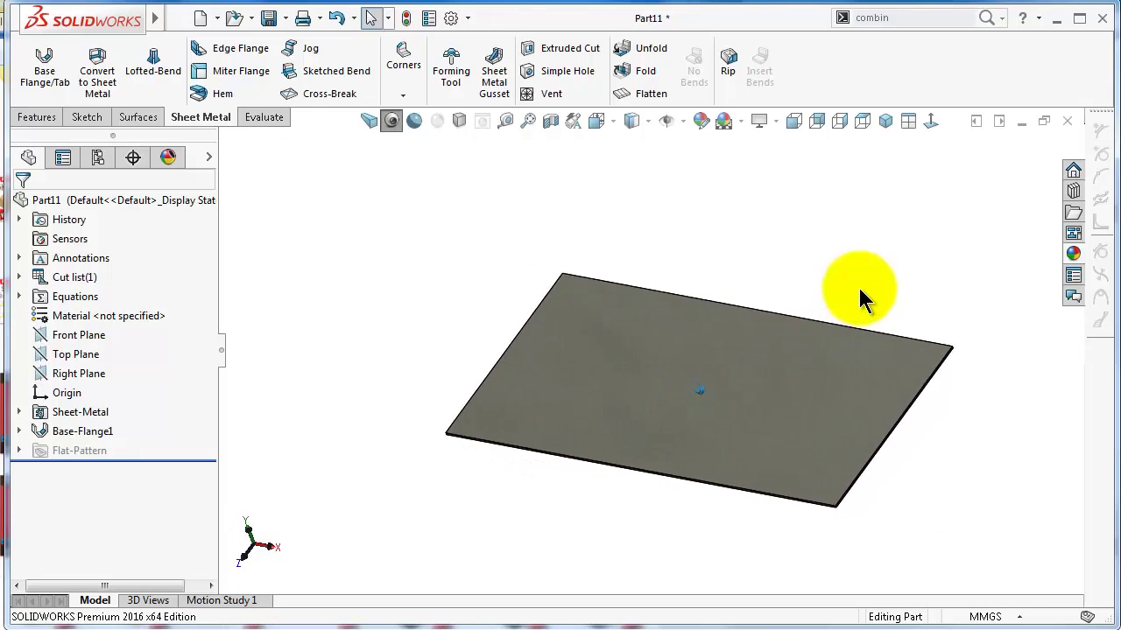
pyautogui.hotkey('ctrl', 'Left')
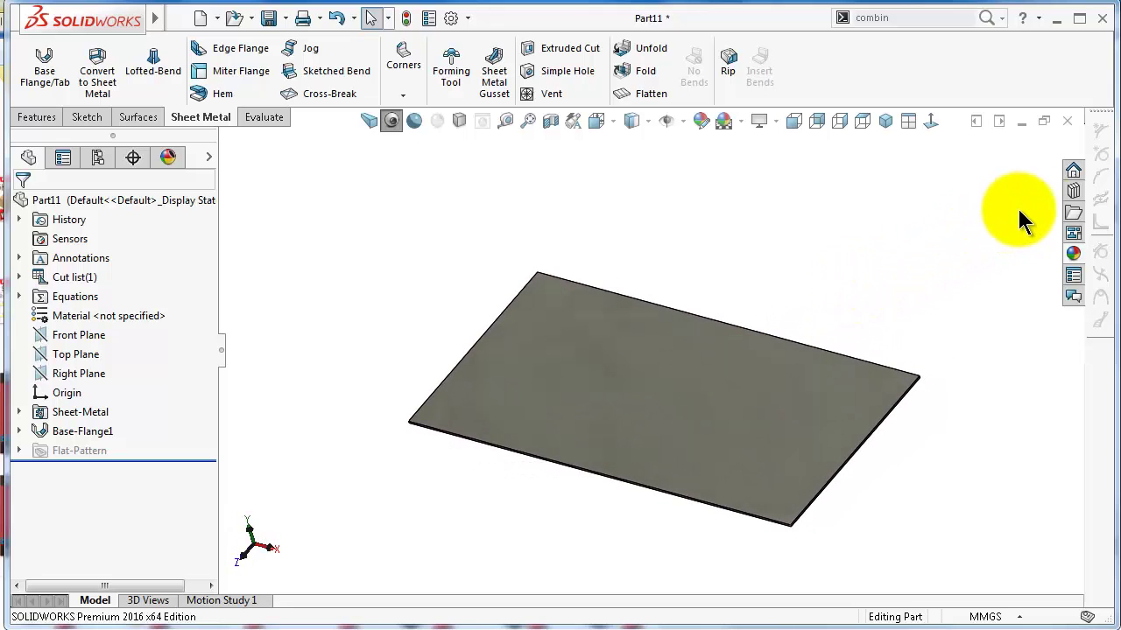
# Step: Open the Design Library, collapse the Toolbox and expand the forming tools folder
pyautogui.click(1072, 193)
pyautogui.click(930, 226)
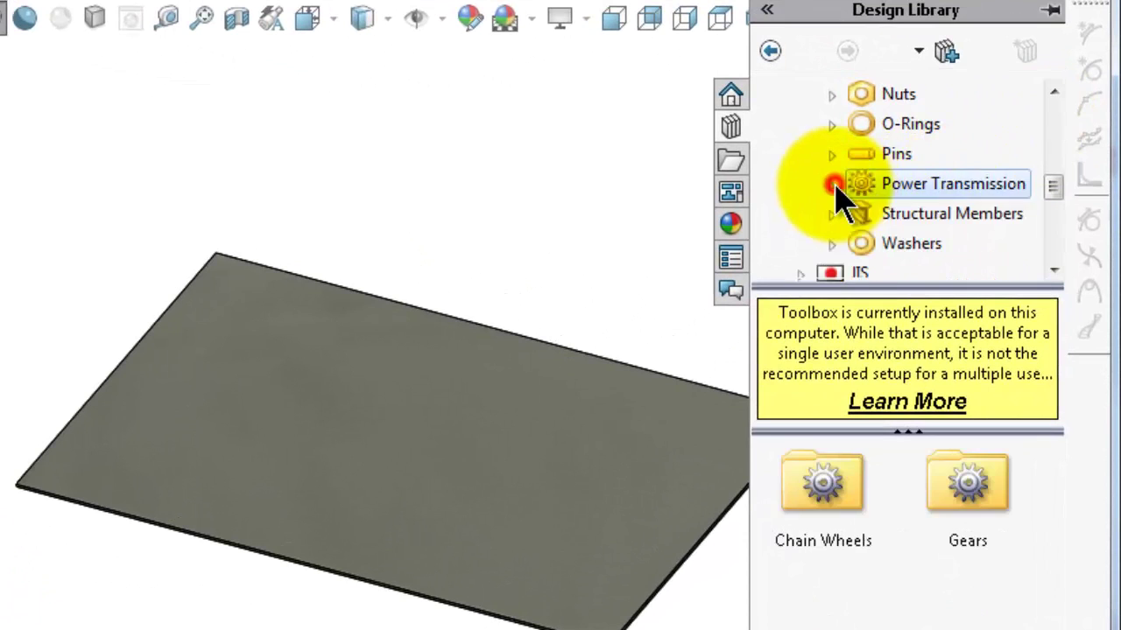
pyautogui.moveTo(1055, 186); pyautogui.dragTo(1056, 105)
pyautogui.click(772, 123)
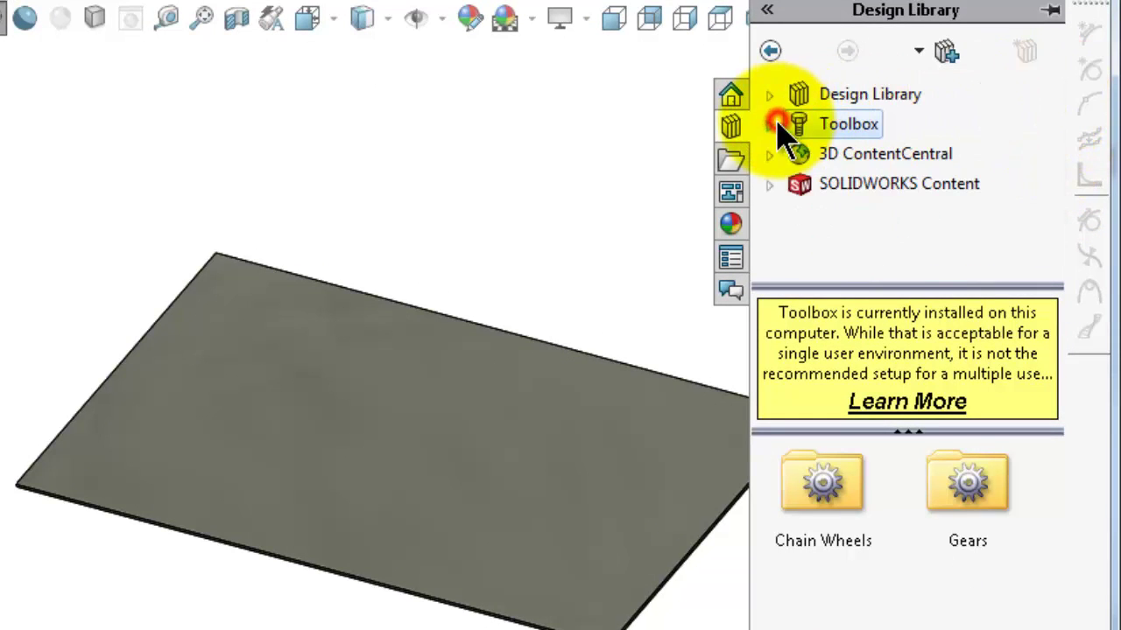
pyautogui.click(770, 93)
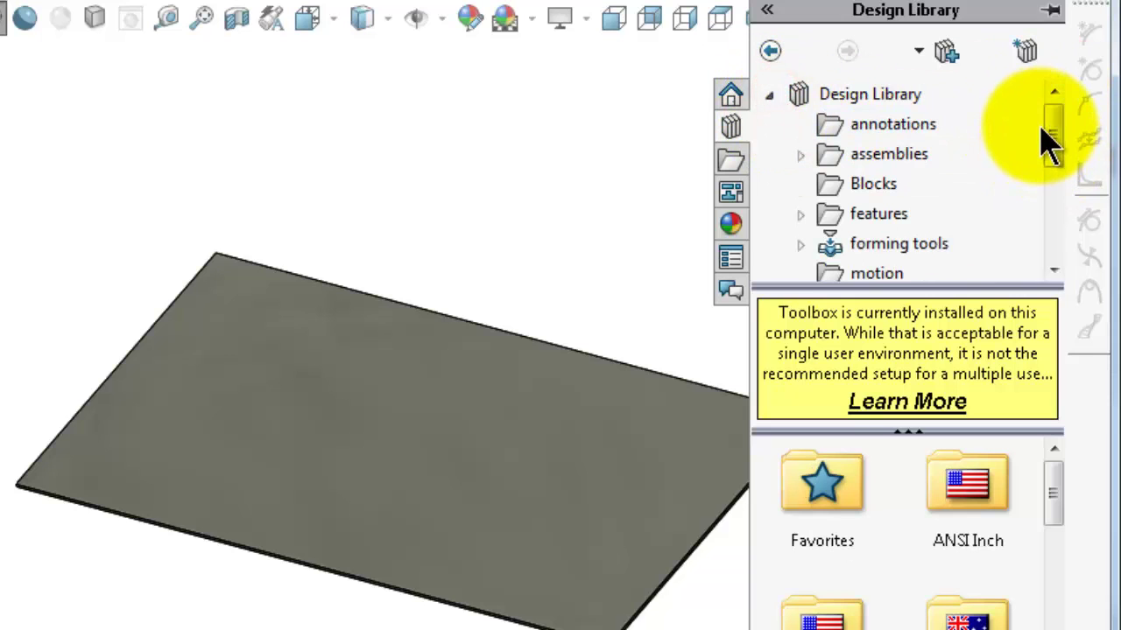
pyautogui.moveTo(1051, 140); pyautogui.dragTo(1050, 174)
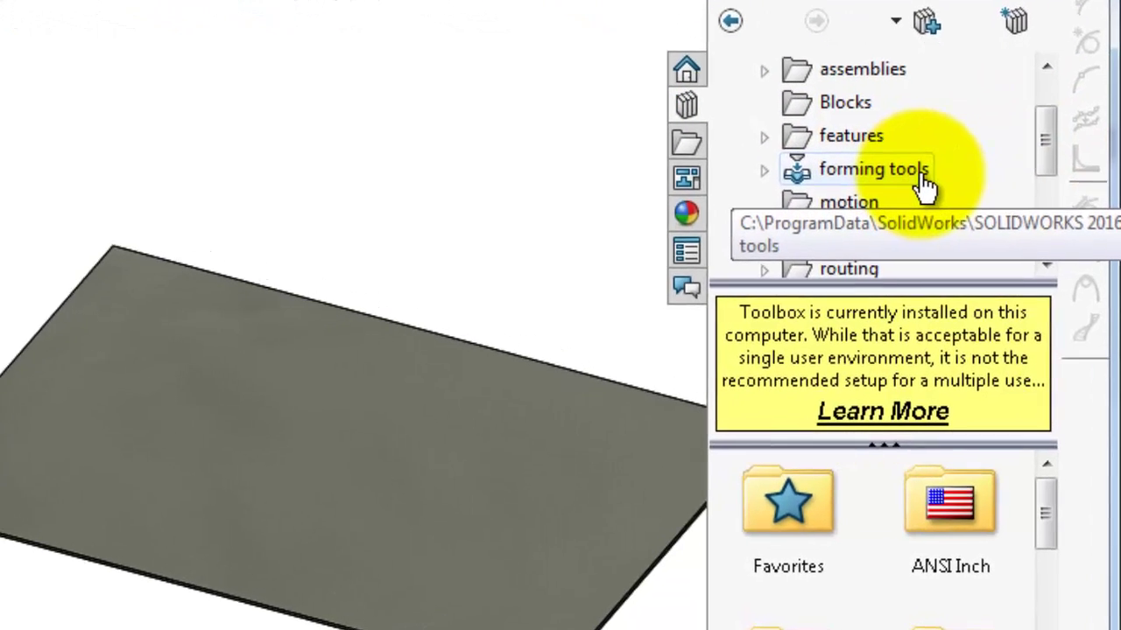
pyautogui.click(764, 171)
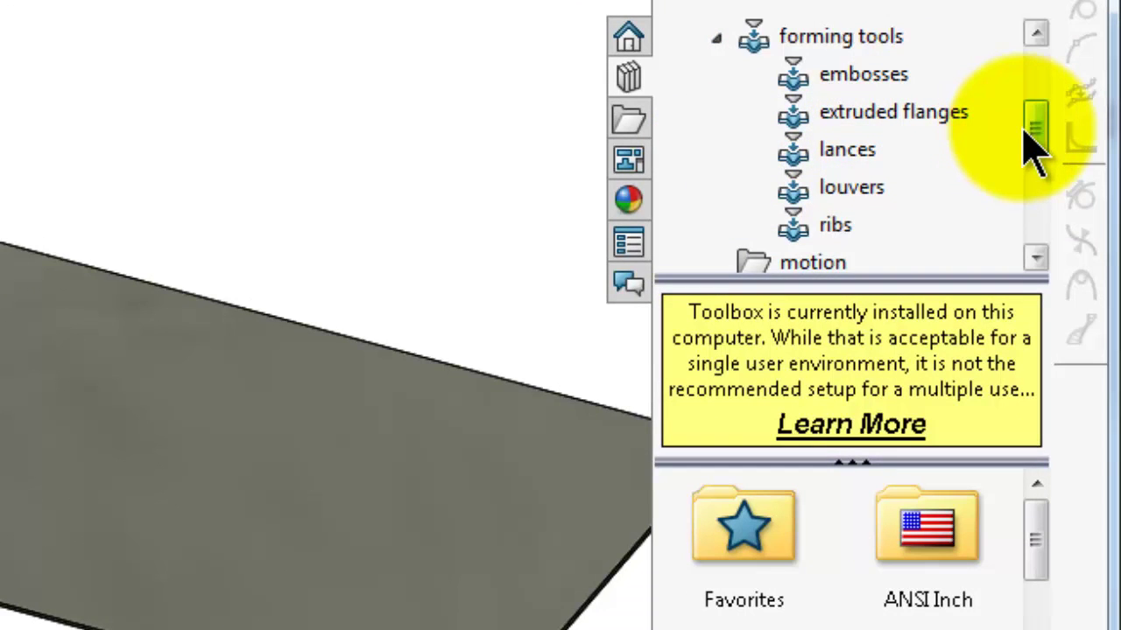
pyautogui.moveTo(1025, 131)
pyautogui.mouseDown()
pyautogui.moveTo(1037, 159)
pyautogui.moveTo(1035, 145)
pyautogui.mouseUp()
# Step: Examine the ready-made forming tools in the embosses, extruded flanges, lances, louvers and ribs folders
pyautogui.click(856, 75)
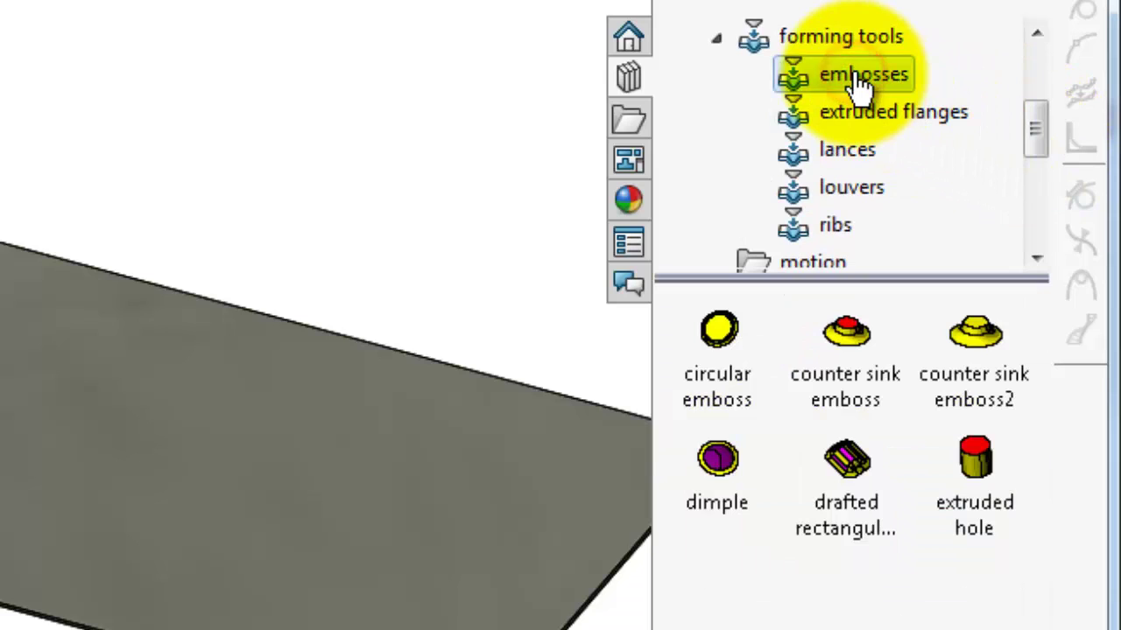
pyautogui.click(875, 114)
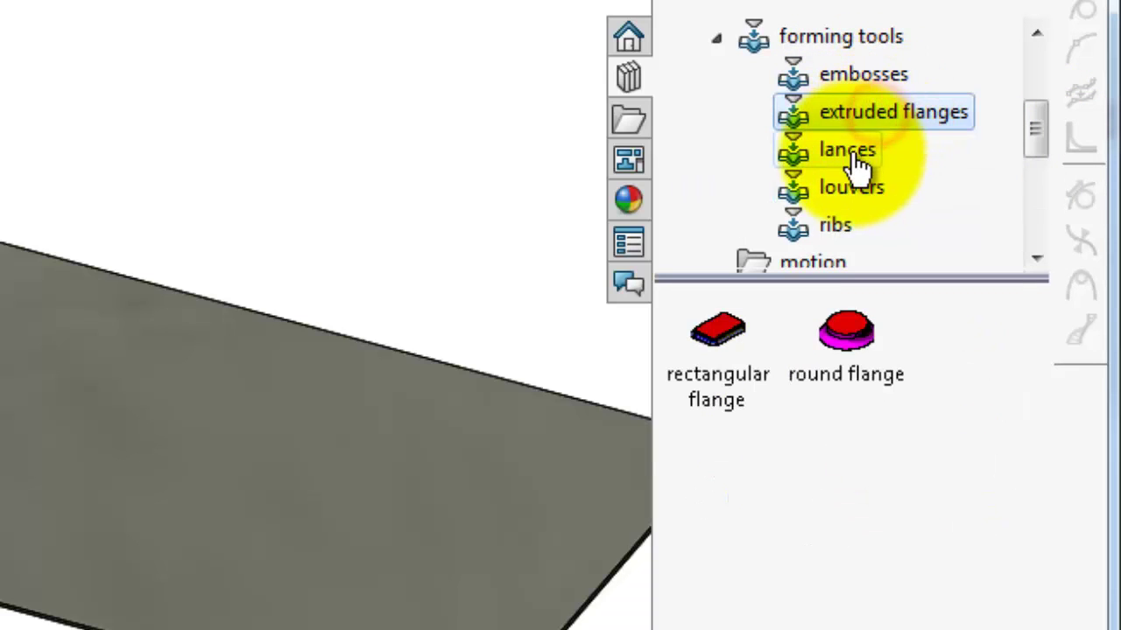
pyautogui.click(854, 158)
pyautogui.click(845, 203)
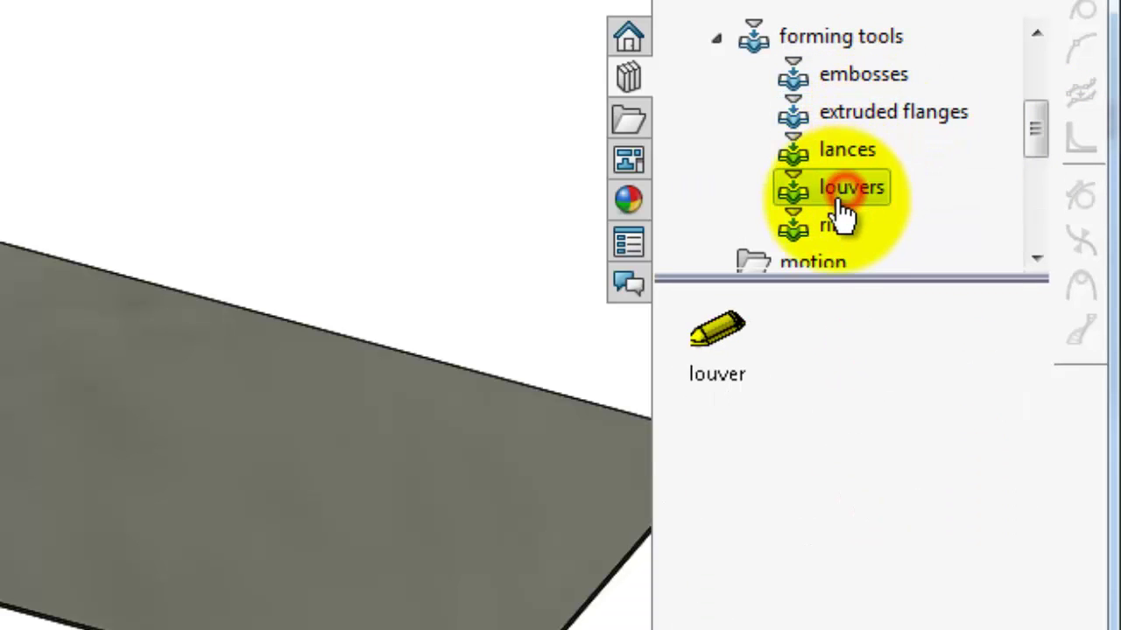
pyautogui.click(839, 235)
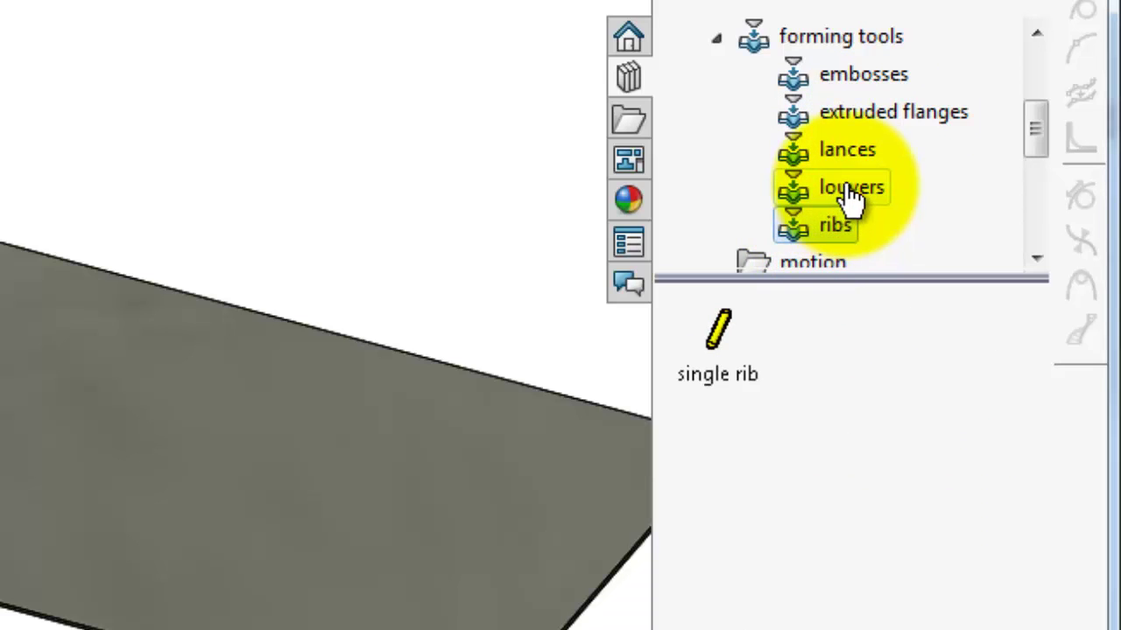
pyautogui.click(847, 189)
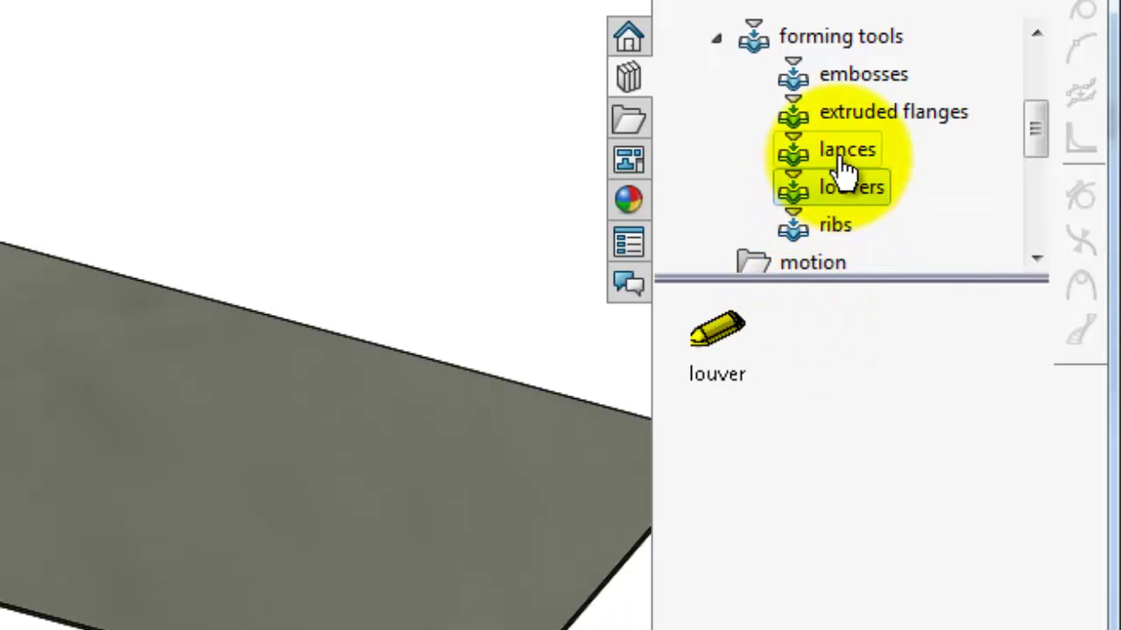
pyautogui.click(842, 156)
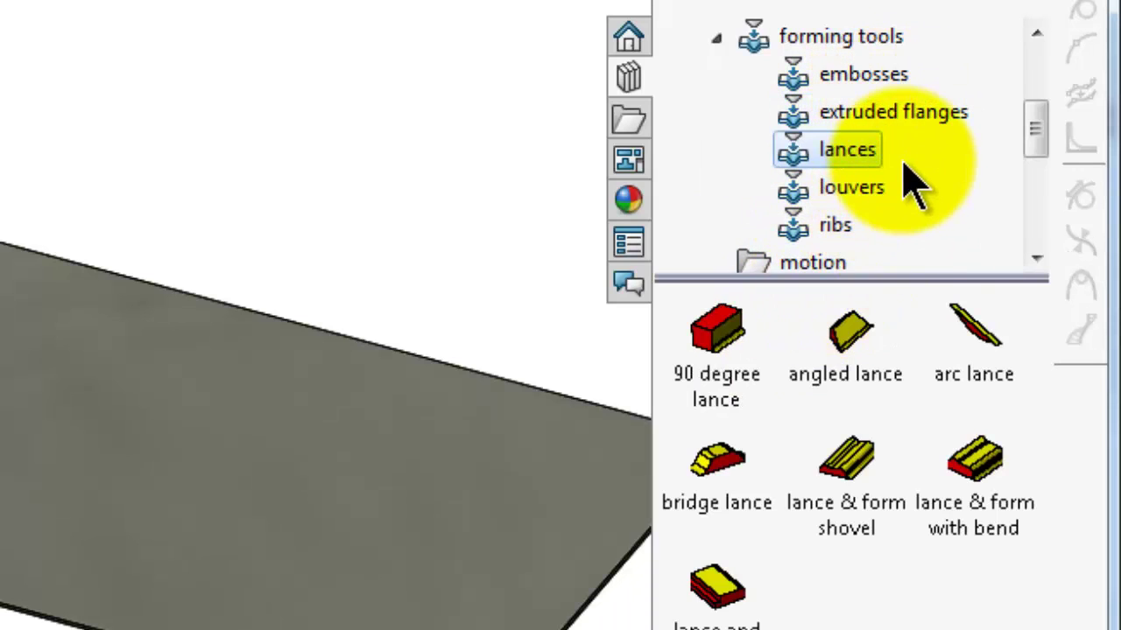
pyautogui.click(910, 113)
# Step: Place the circular emboss from the embosses folder on the plate's upper face, toward its rear-left corner
pyautogui.click(830, 77)
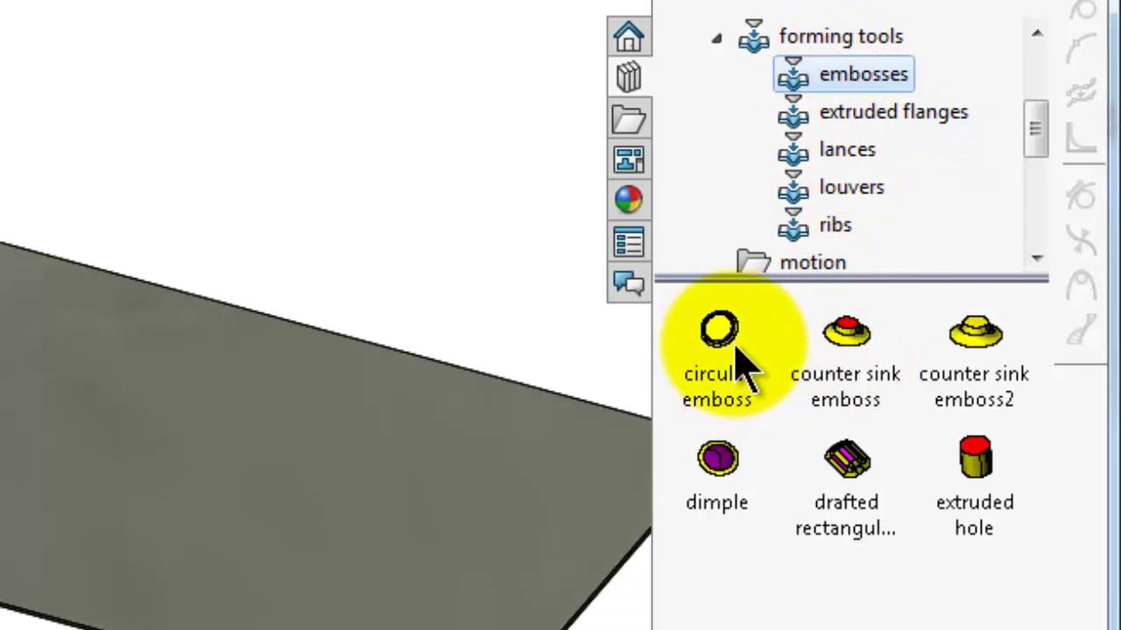
pyautogui.moveTo(736, 359); pyautogui.dragTo(50, 353)
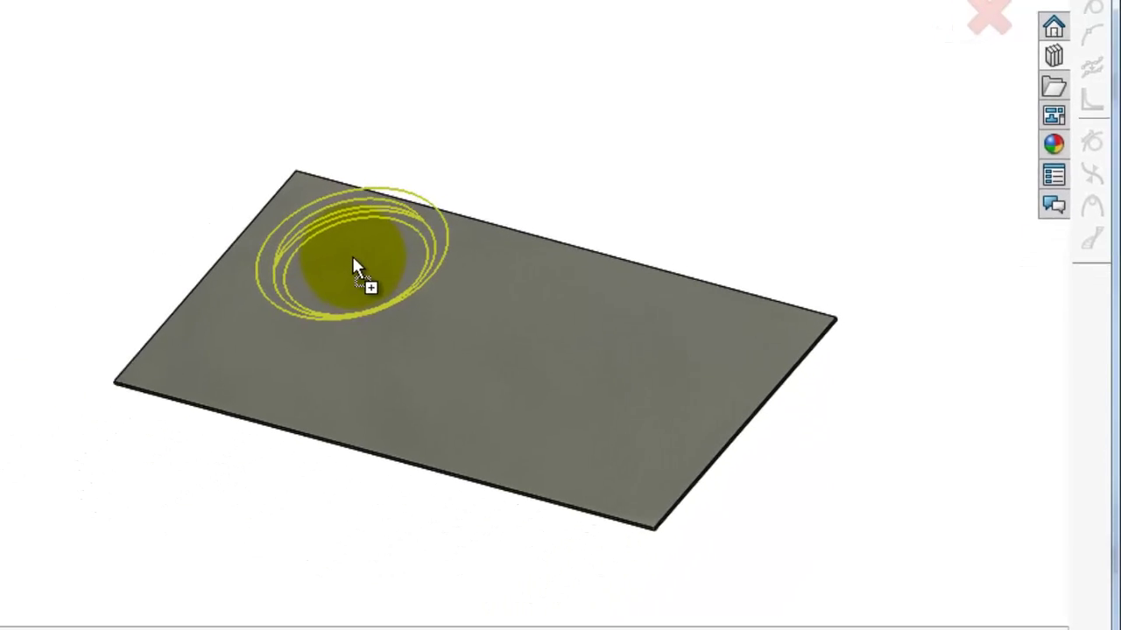
pyautogui.moveTo(353, 258)
pyautogui.mouseDown()
pyautogui.moveTo(327, 282)
pyautogui.moveTo(358, 270)
pyautogui.mouseUp()
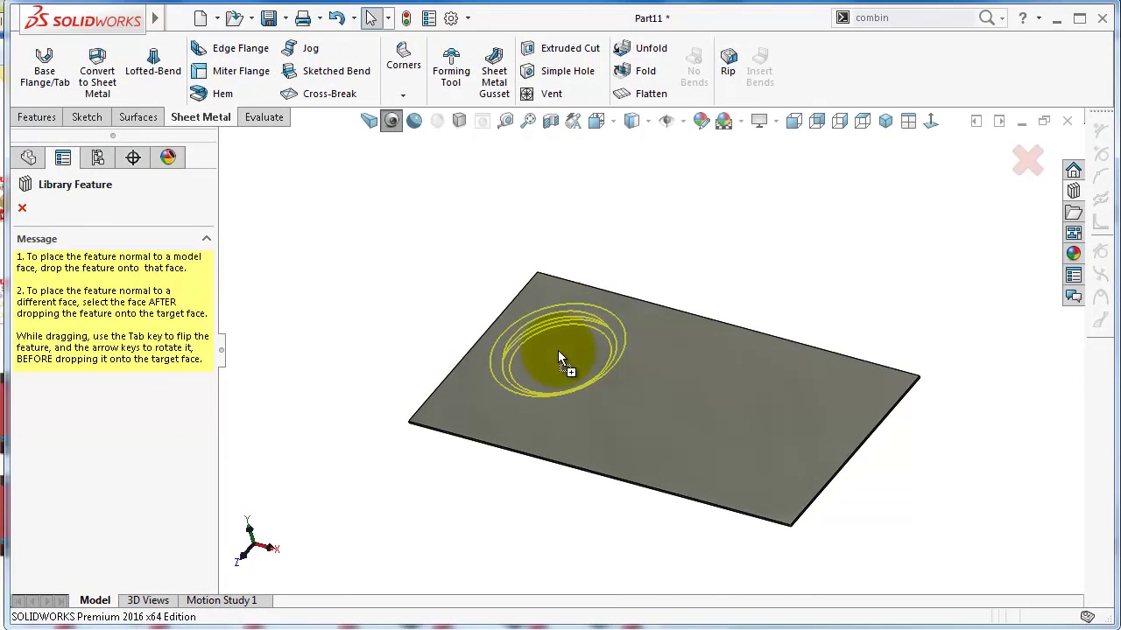
pyautogui.moveTo(558, 350); pyautogui.dragTo(558, 350)
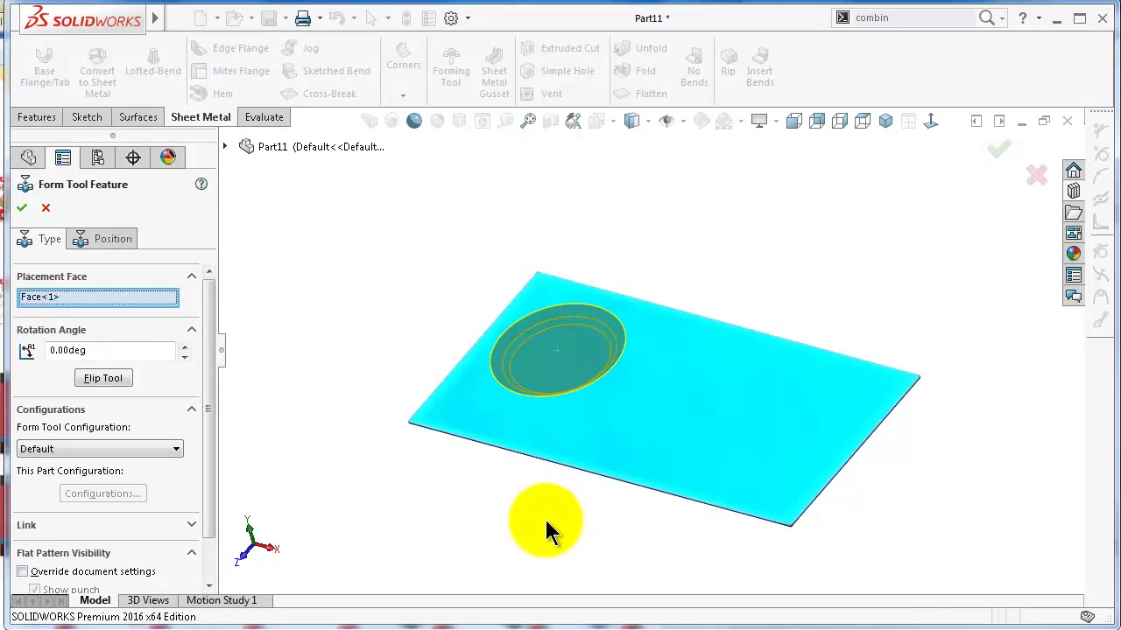
# Step: Flip the circular emboss to form toward the plate's opposite side, keep the Default configuration, and create the feature
pyautogui.moveTo(542, 517); pyautogui.dragTo(554, 447, button='middle')
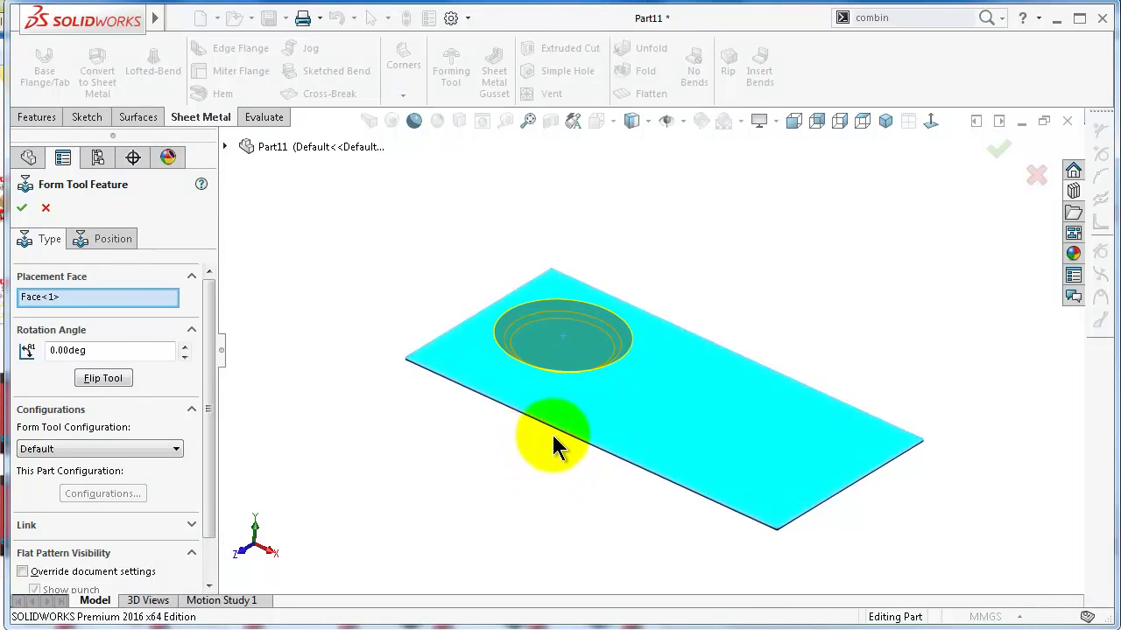
pyautogui.click(117, 377)
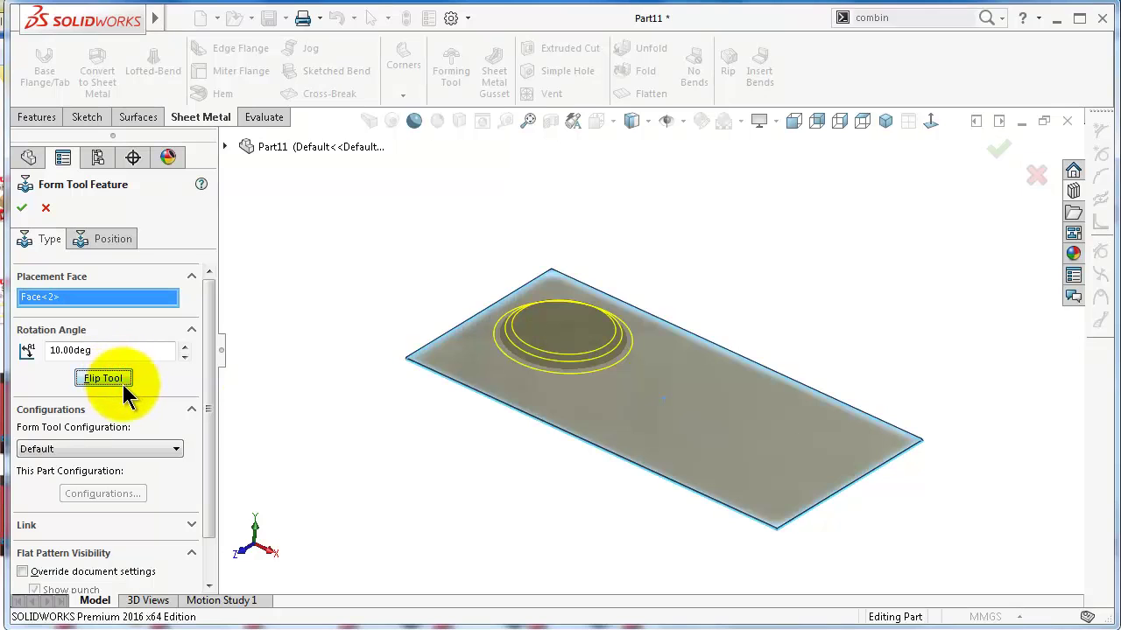
pyautogui.moveTo(204, 359); pyautogui.dragTo(205, 463)
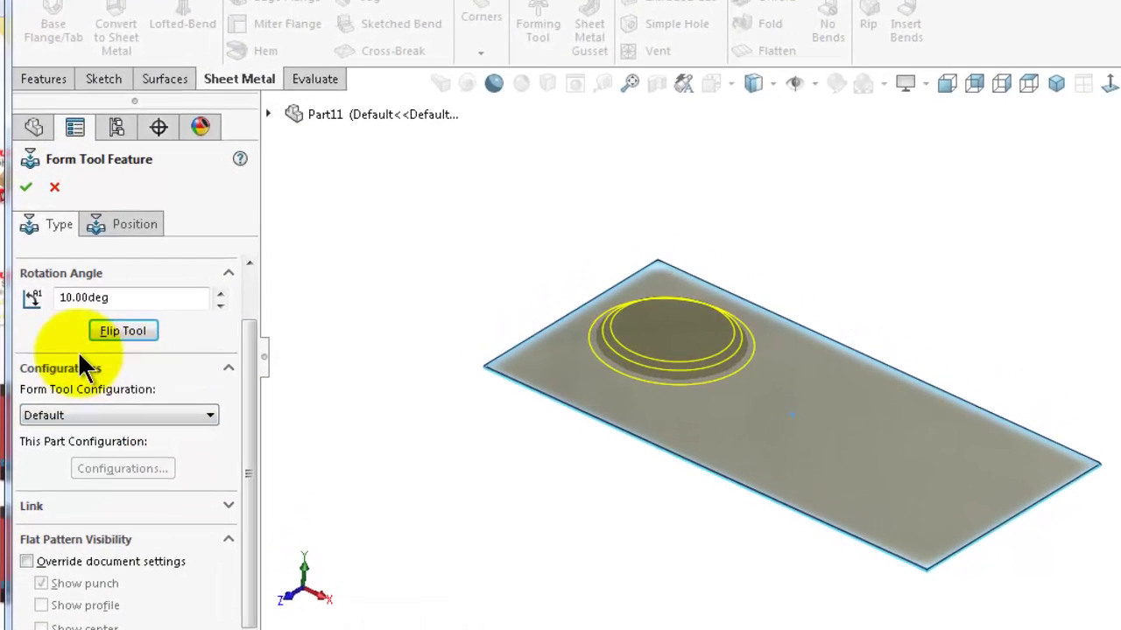
pyautogui.click(111, 418)
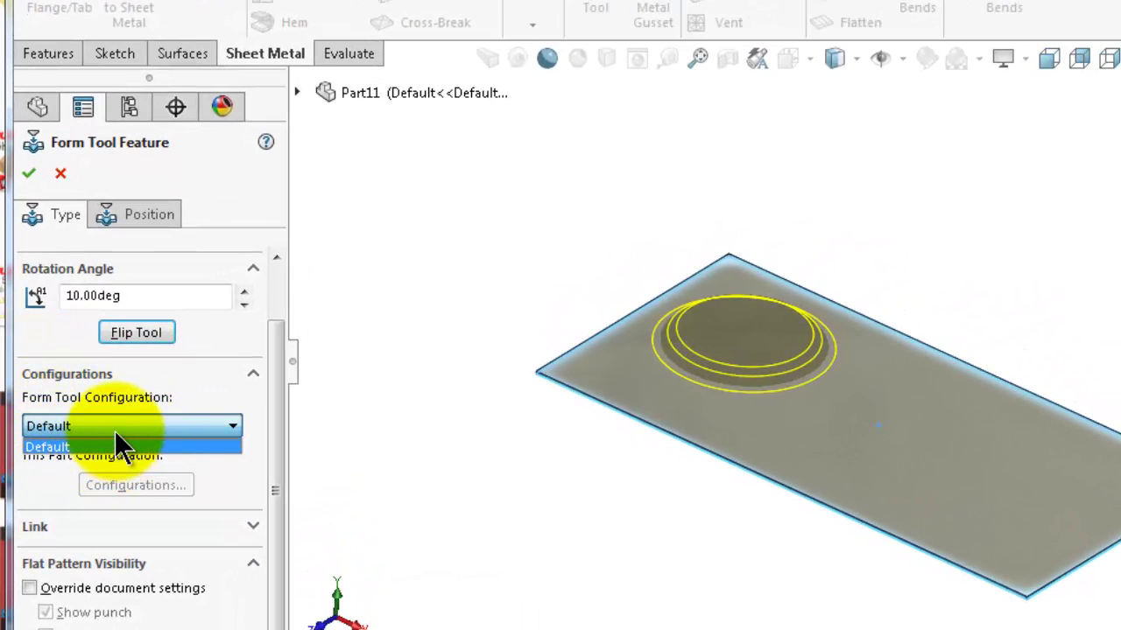
pyautogui.click(115, 430)
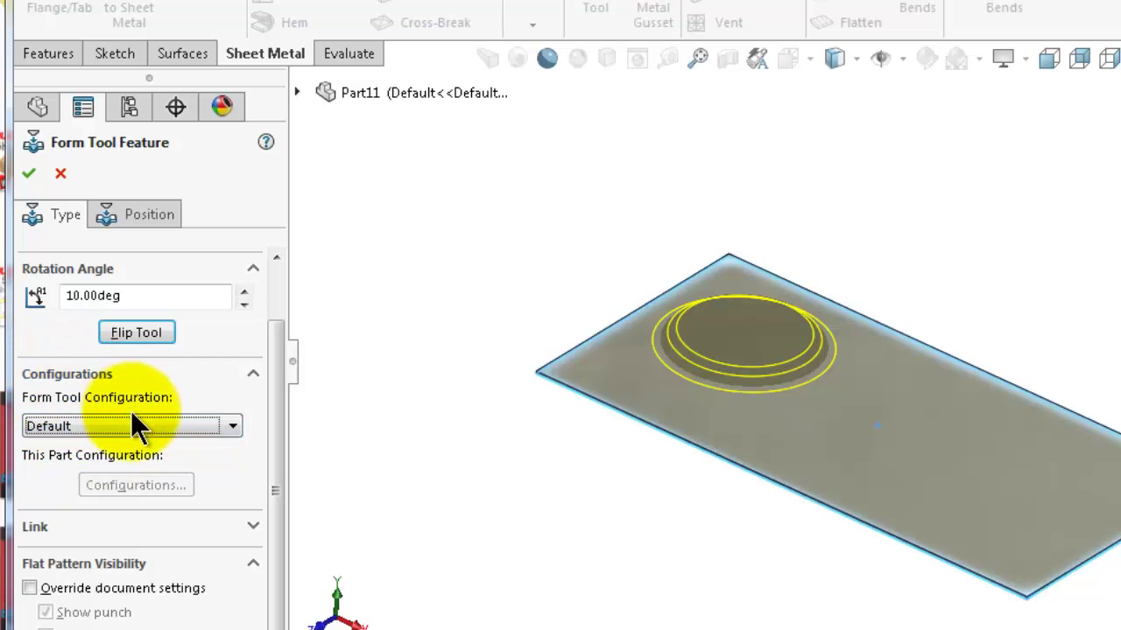
pyautogui.click(276, 420)
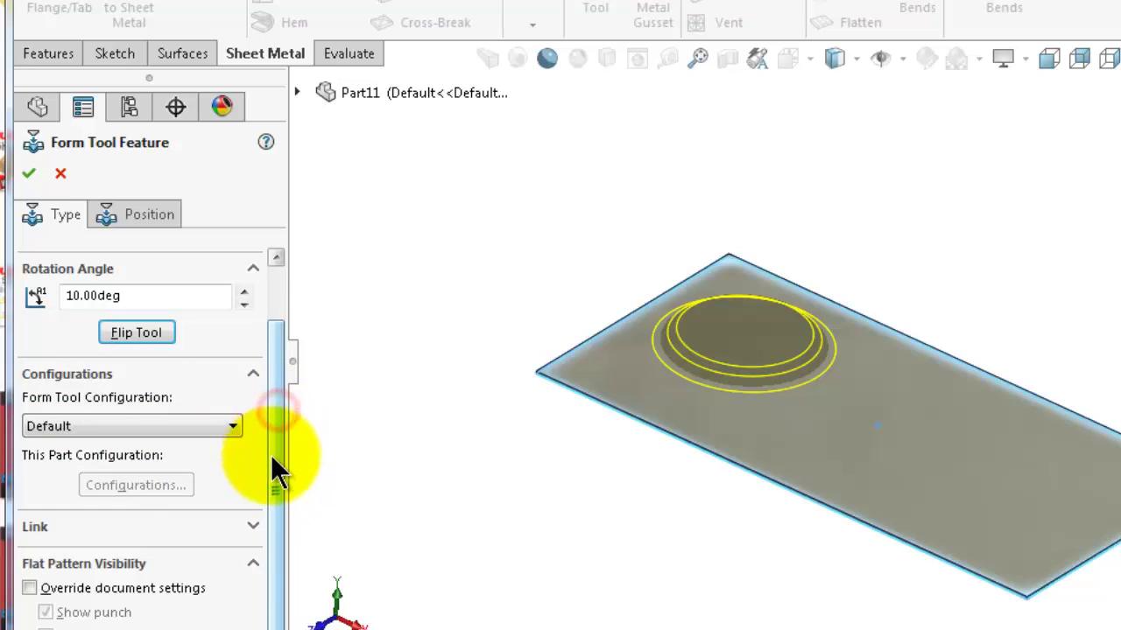
pyautogui.click(253, 526)
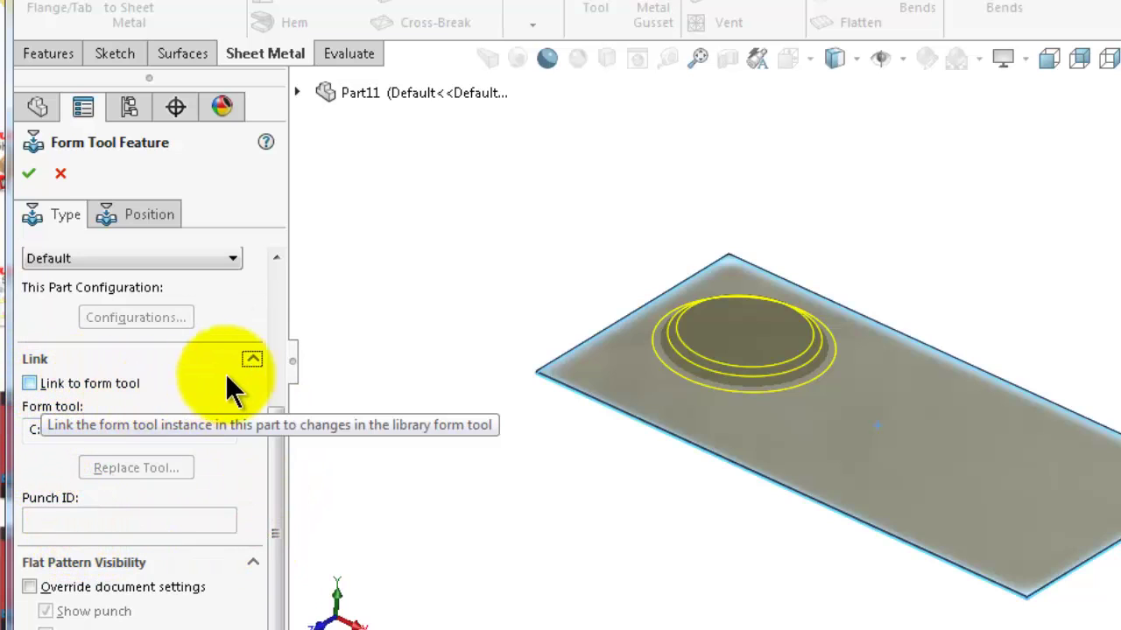
pyautogui.click(253, 360)
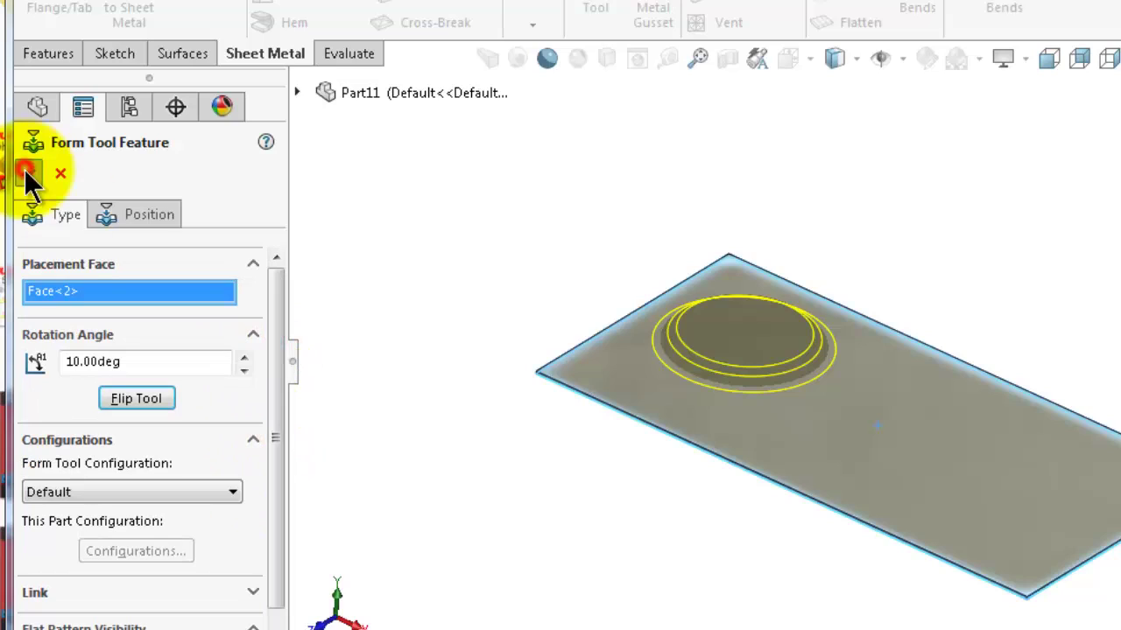
pyautogui.click(25, 174)
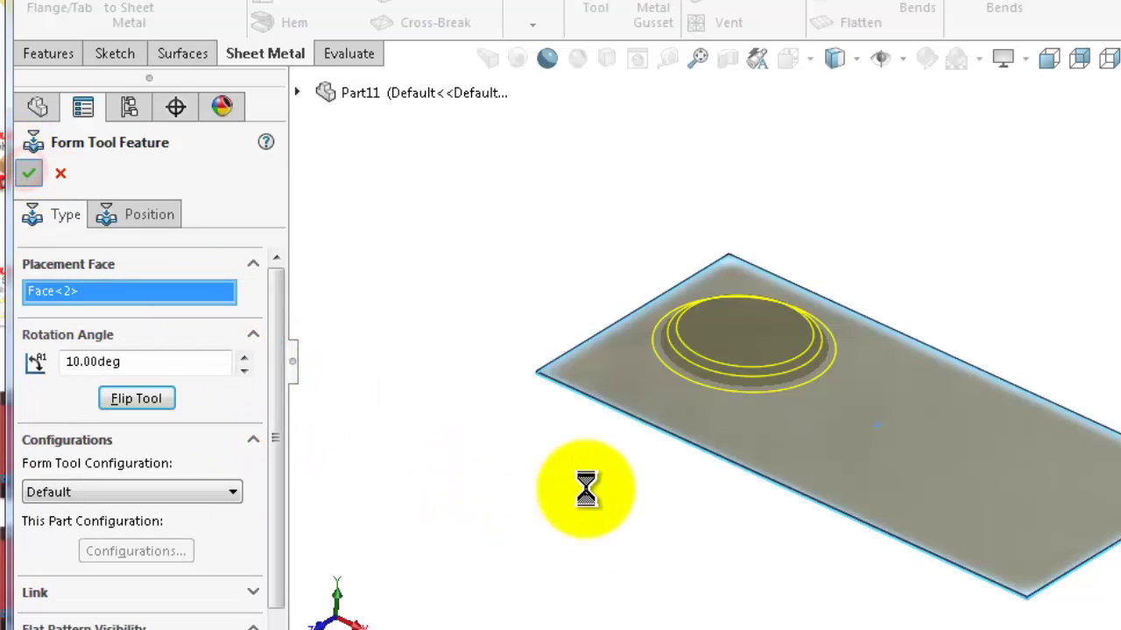
# Step: Toggle the Shadows In Shaded Mode display setting while viewing the embossed plate from below
pyautogui.moveTo(809, 444); pyautogui.dragTo(808, 424, button='middle')
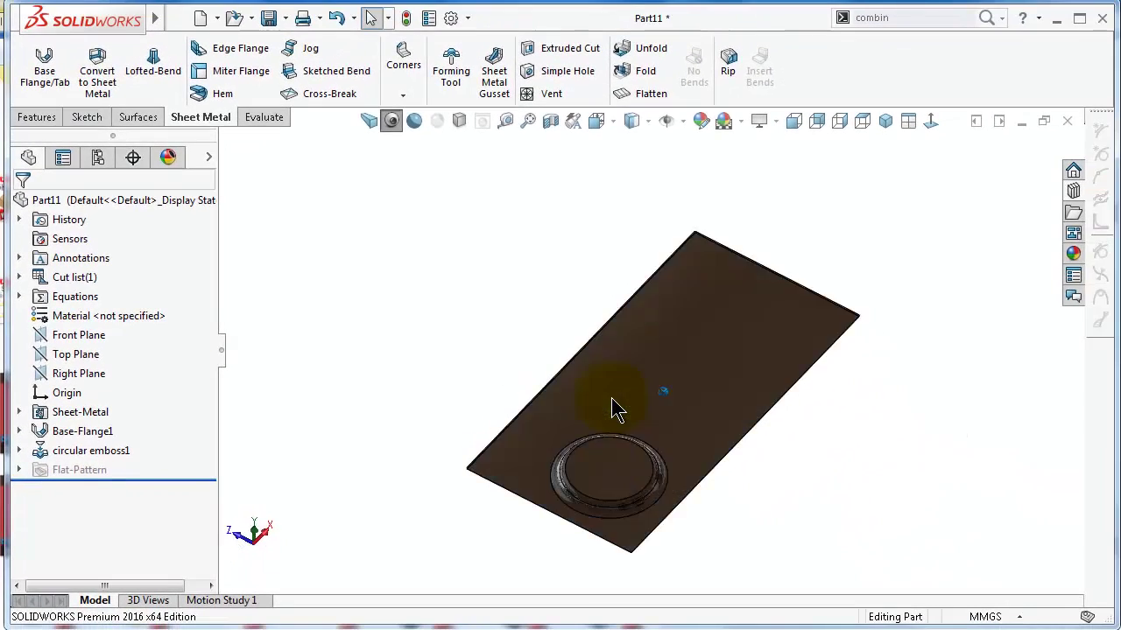
pyautogui.moveTo(611, 398); pyautogui.dragTo(611, 397, button='middle')
pyautogui.click(745, 123)
pyautogui.click(746, 124)
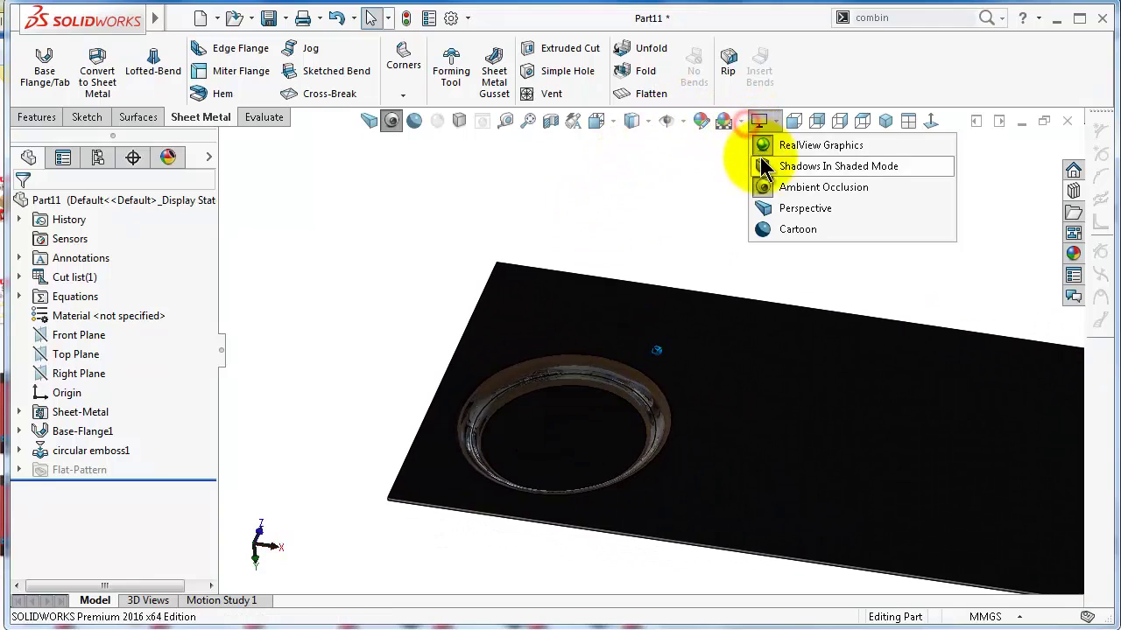
pyautogui.click(771, 166)
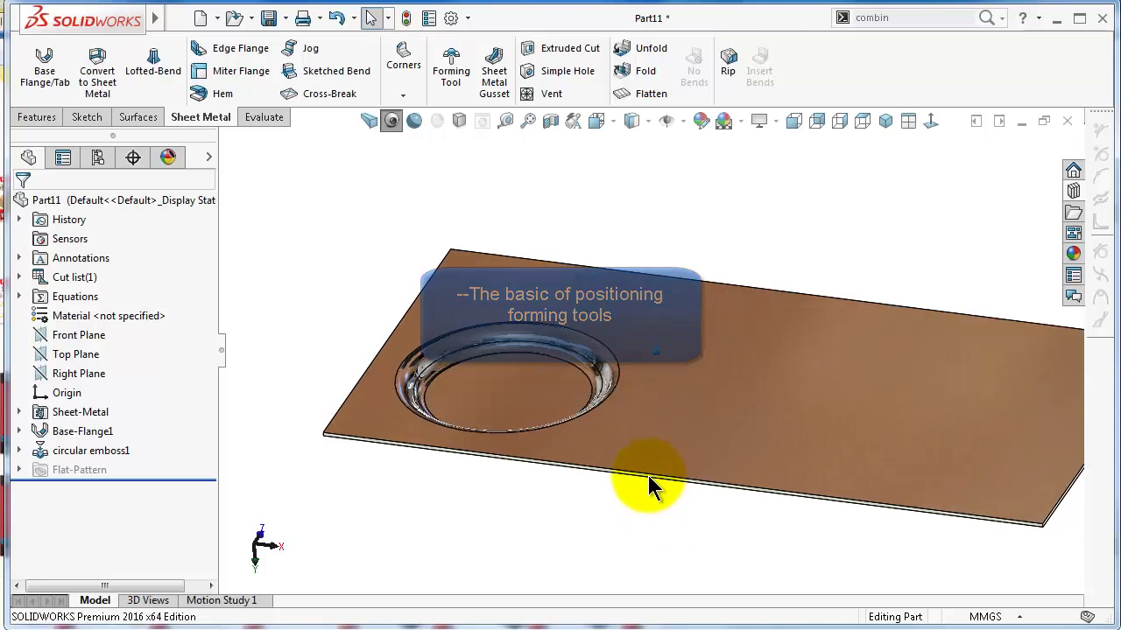
# Step: Sketch three points on the plate's underside beside the emboss, at about (9.4, 21.6), (62.5, 6.7) and (16.2, -31.9) mm
pyautogui.click(752, 387)
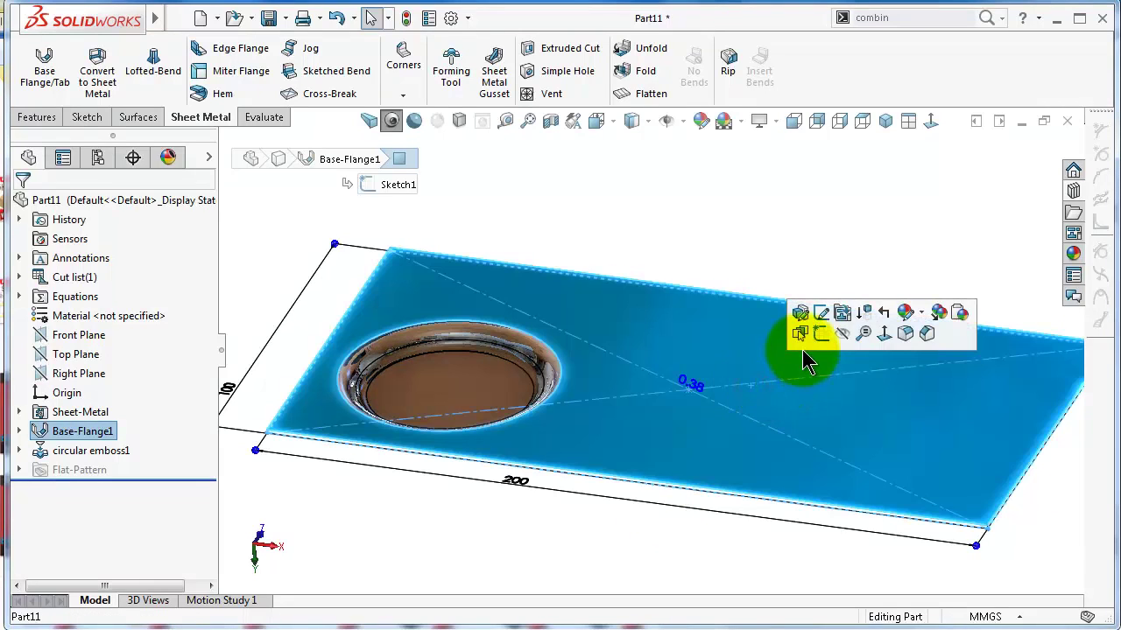
pyautogui.click(819, 337)
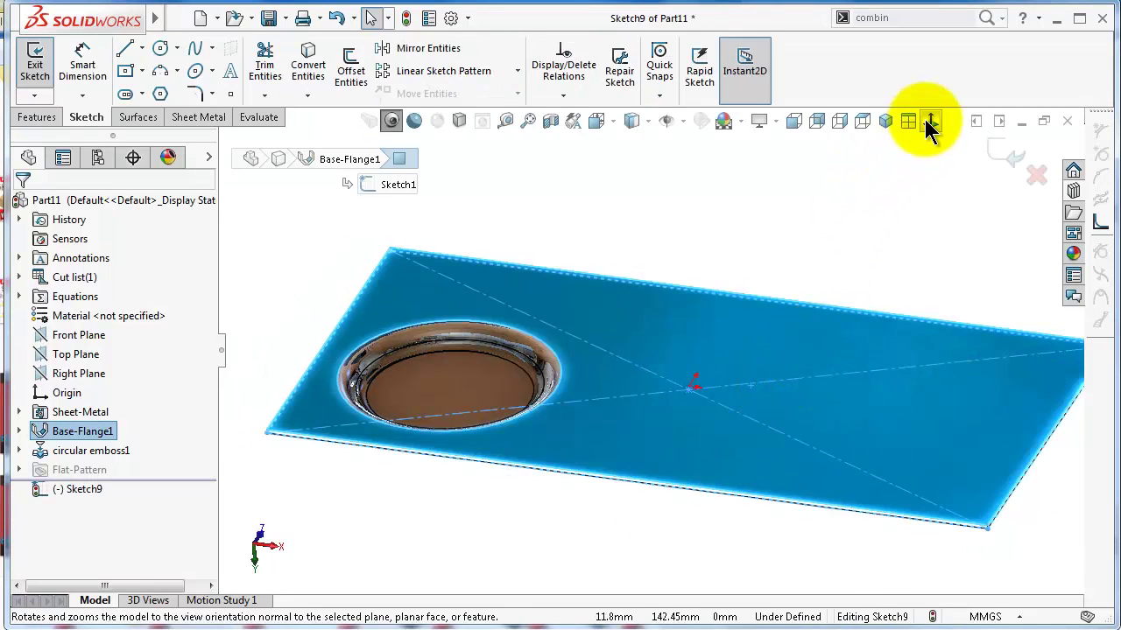
pyautogui.click(930, 123)
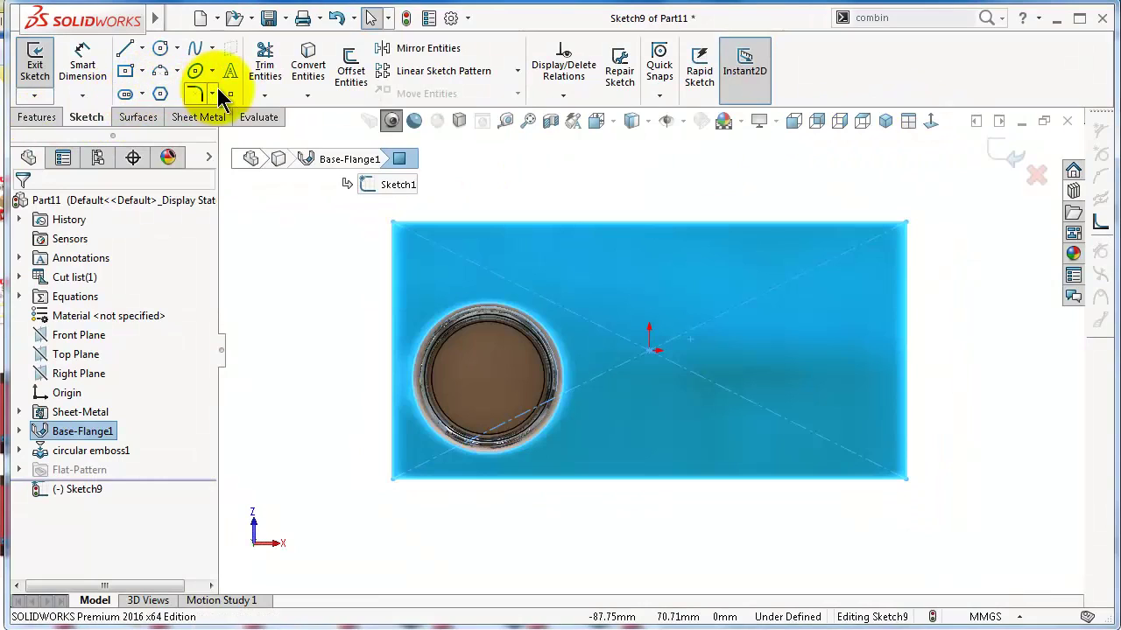
pyautogui.click(231, 94)
pyautogui.click(673, 296)
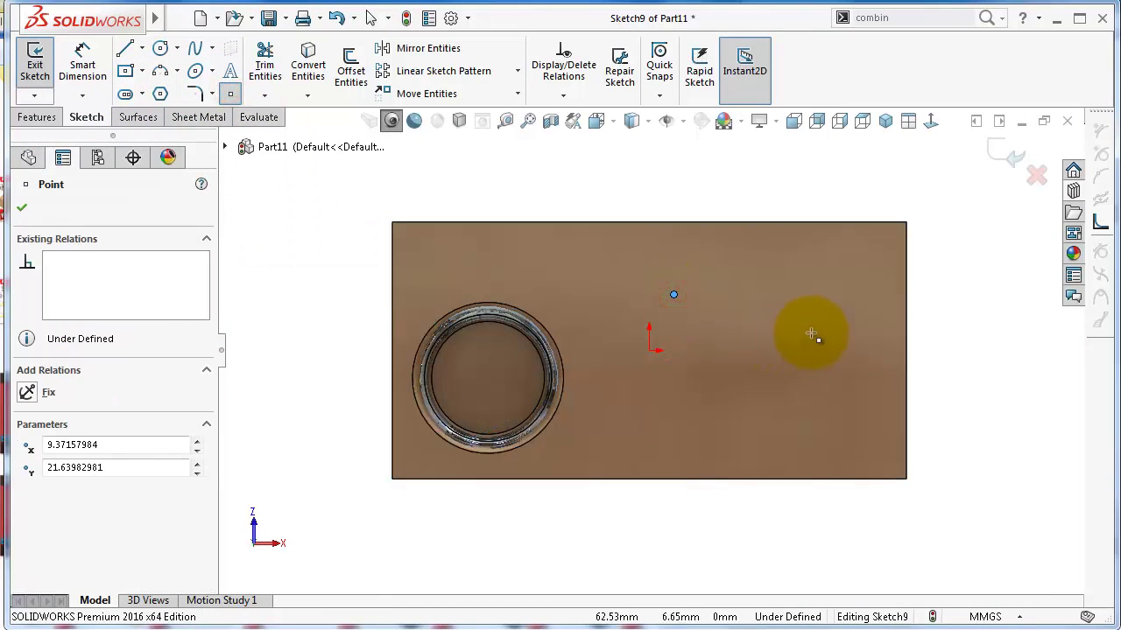
pyautogui.click(692, 433)
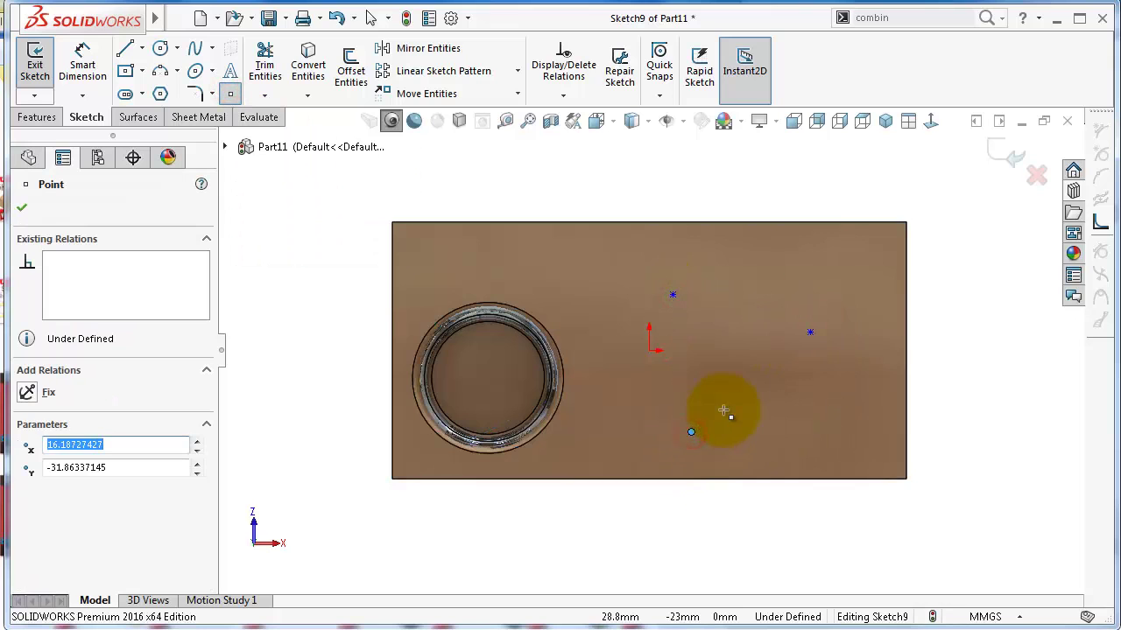
pyautogui.click(1007, 155)
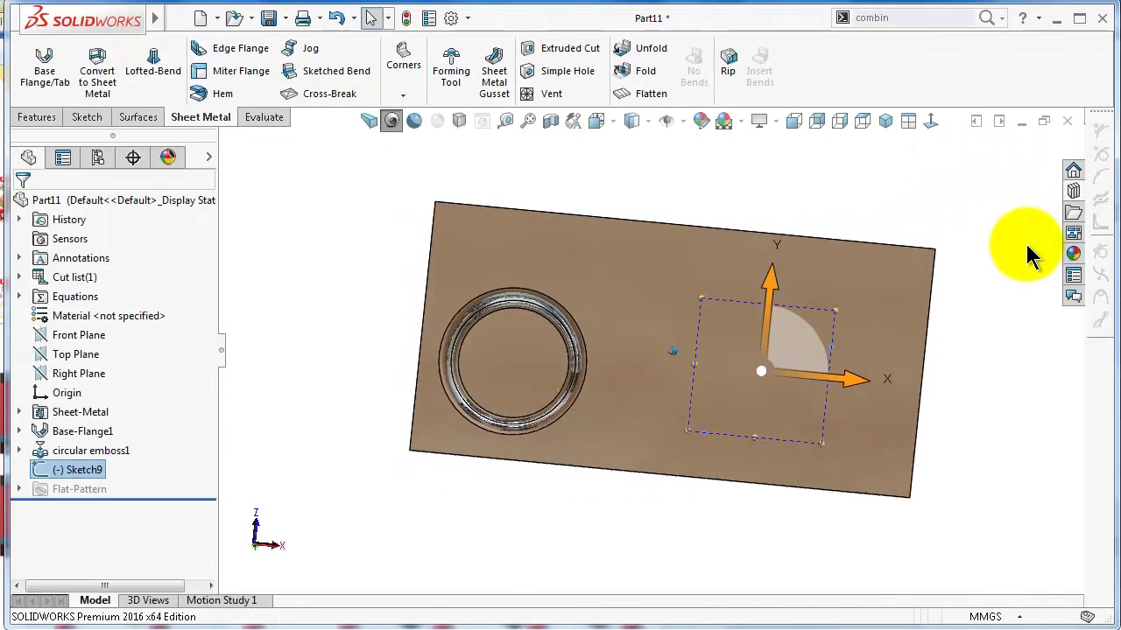
# Step: Place the round flange forming tool from the extruded flanges folder on the plate's underside, among the three sketch points
pyautogui.moveTo(1026, 244); pyautogui.dragTo(752, 300, button='middle')
pyautogui.click(502, 476)
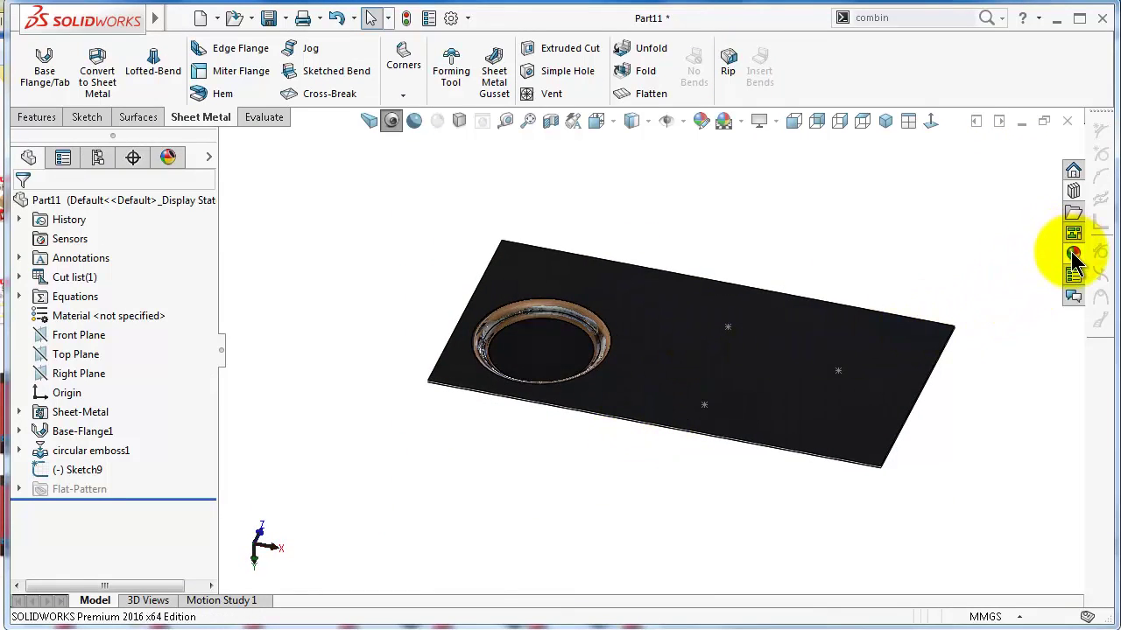
pyautogui.click(1074, 190)
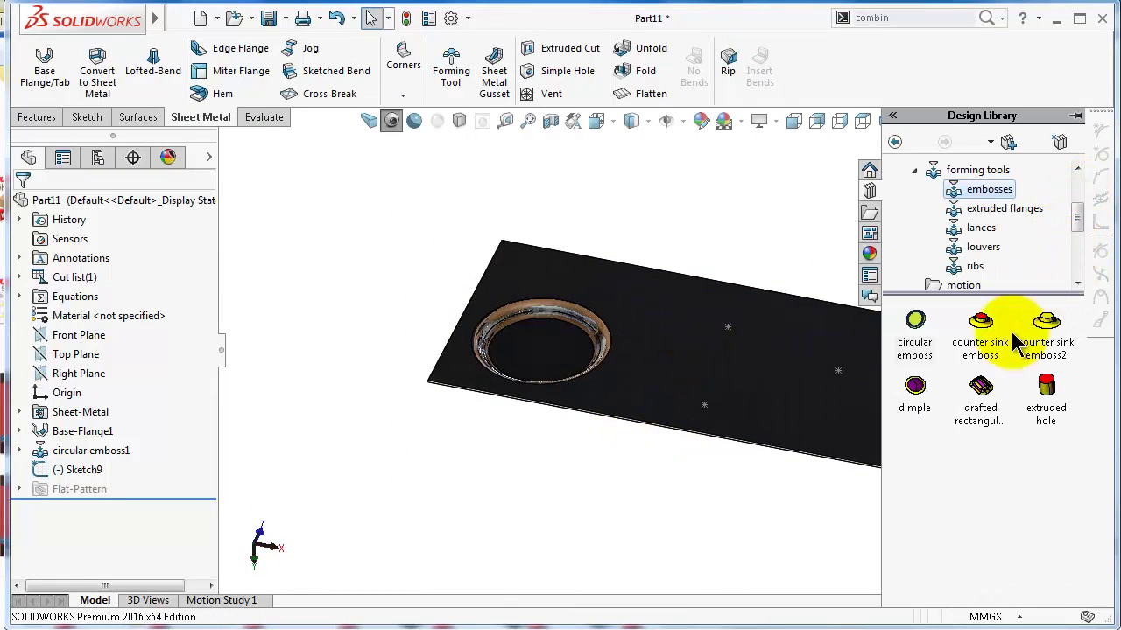
pyautogui.click(985, 210)
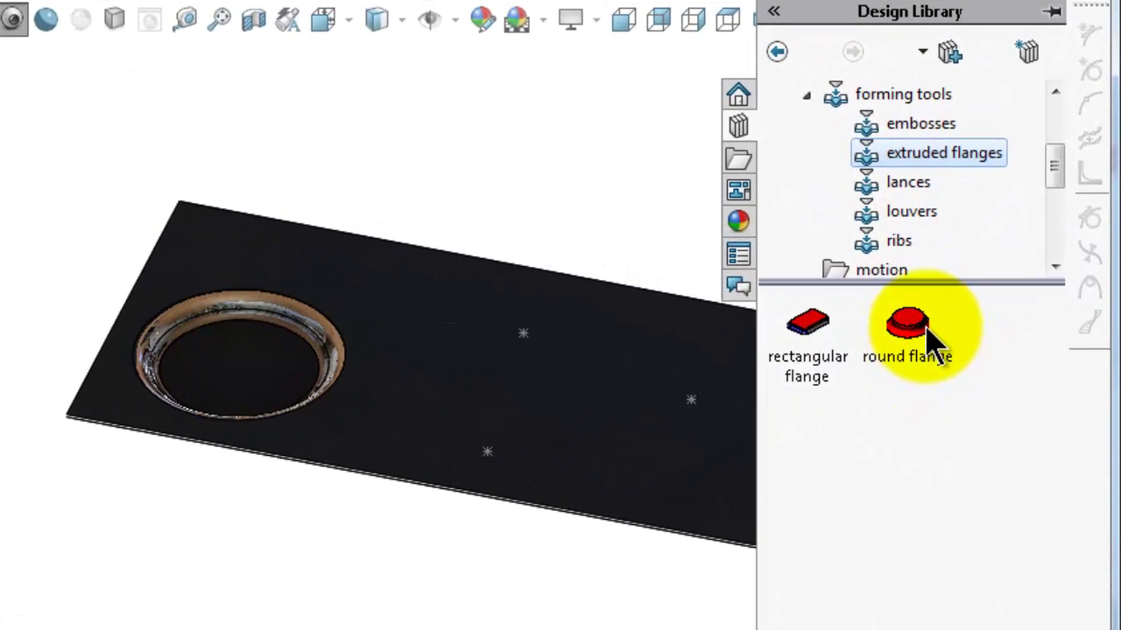
pyautogui.moveTo(926, 338)
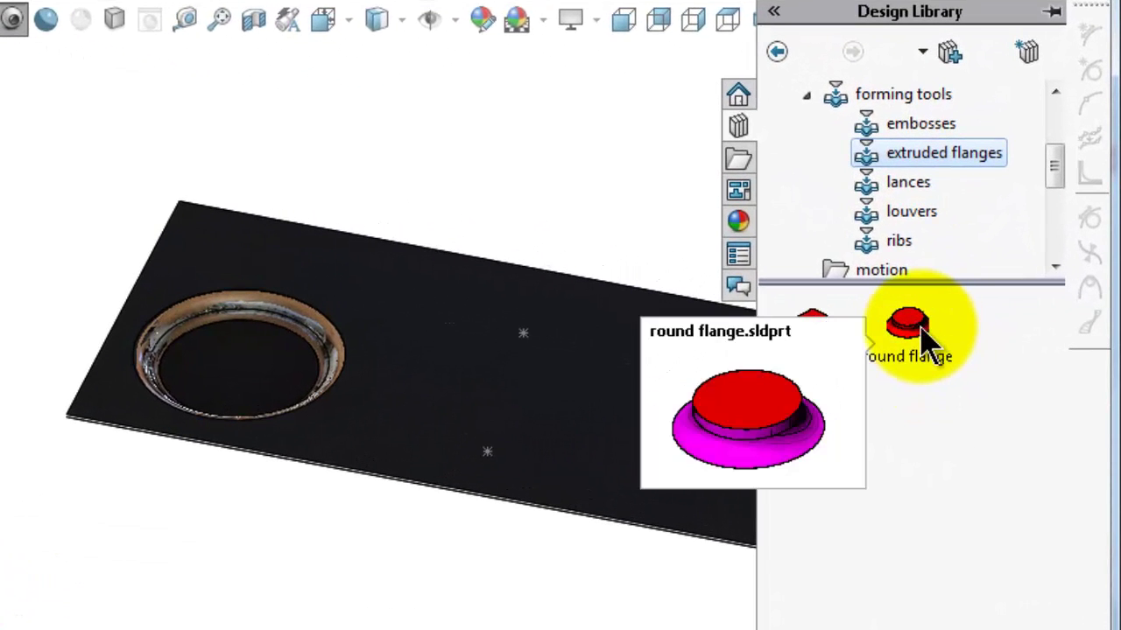
pyautogui.moveTo(921, 334); pyautogui.dragTo(597, 335)
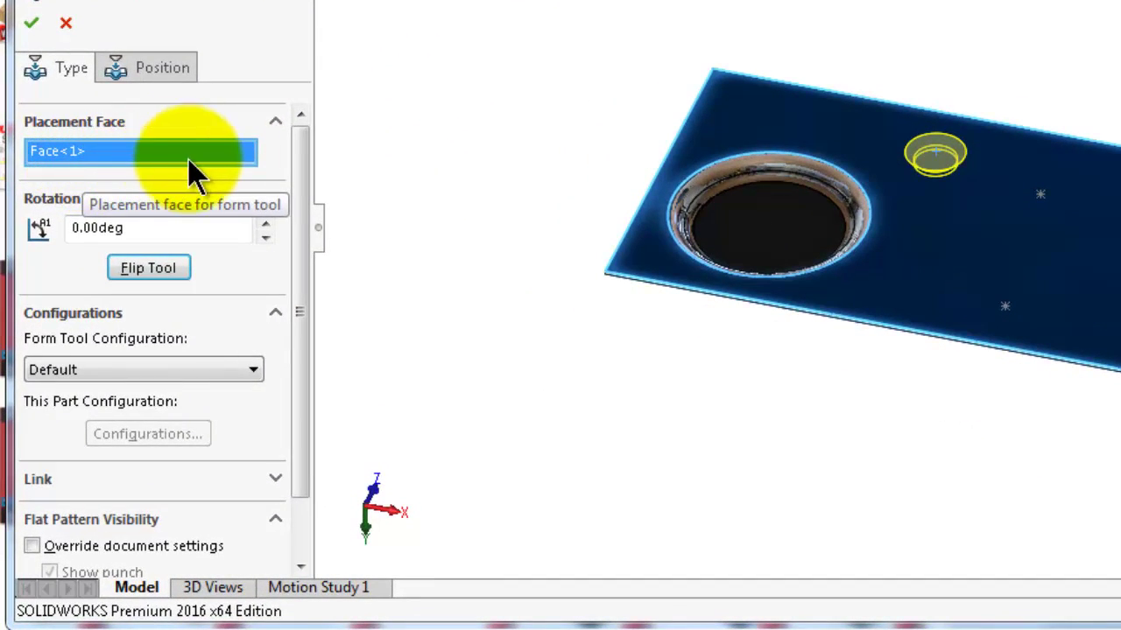
pyautogui.moveTo(843, 141); pyautogui.dragTo(957, 249)
pyautogui.click(1076, 267)
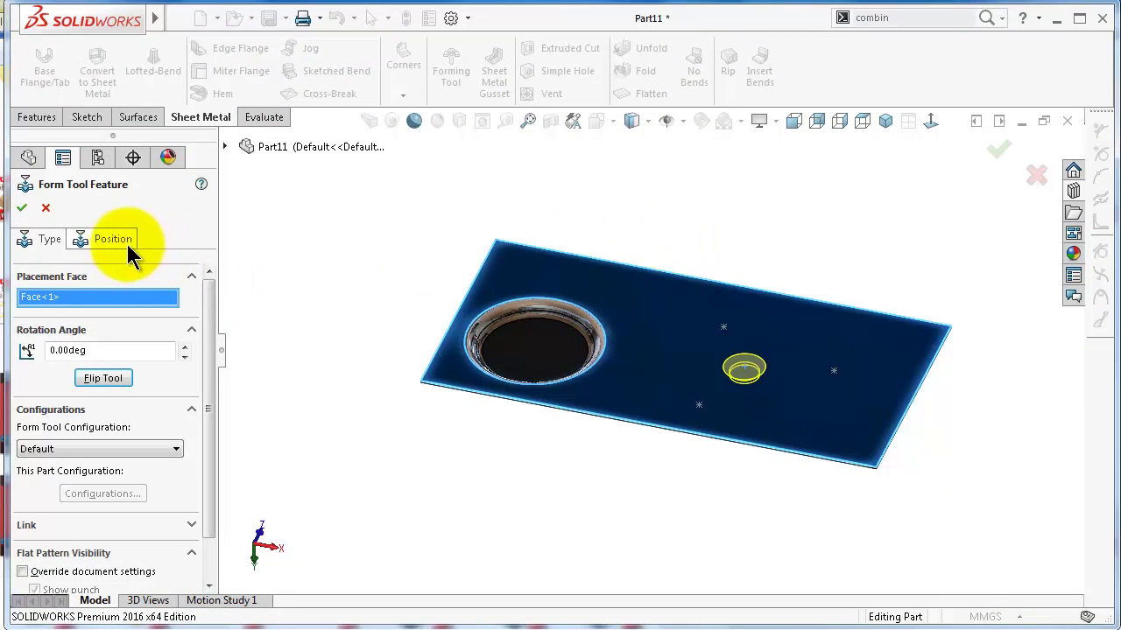
# Step: Dimension the round flange's center point 50 mm from the plate's long edge nearer the circular emboss
pyautogui.click(114, 242)
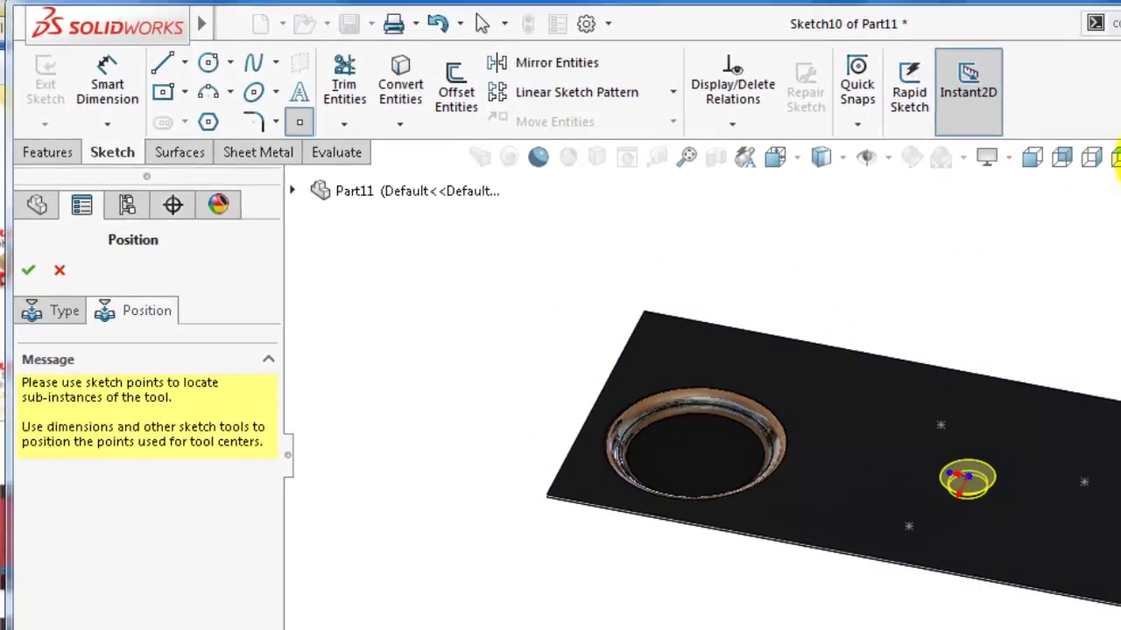
pyautogui.click(931, 120)
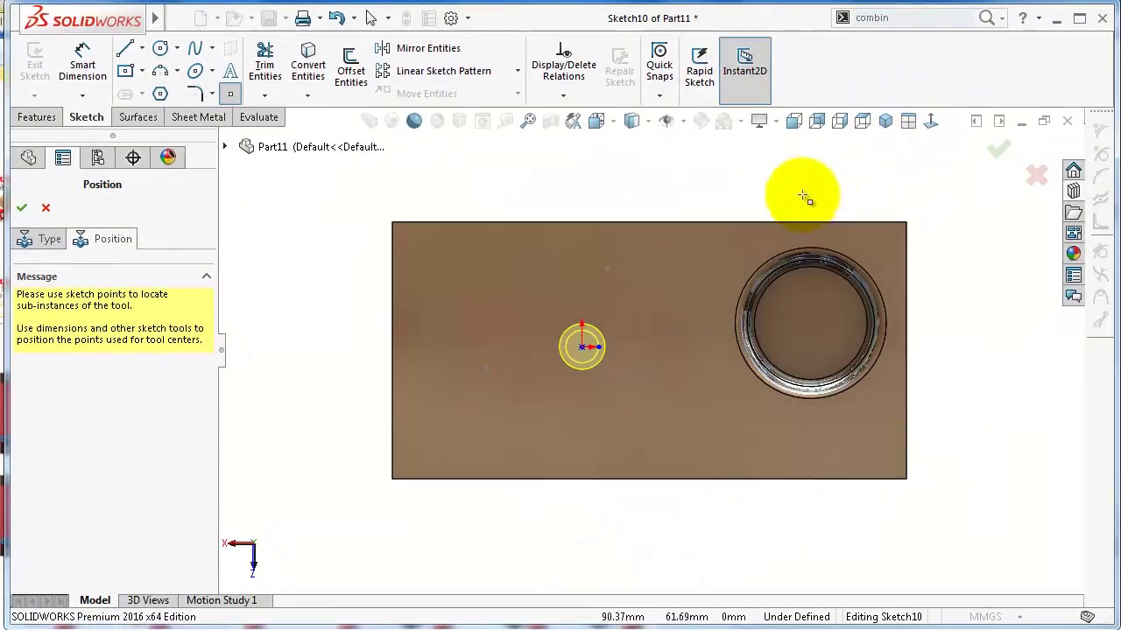
pyautogui.click(82, 63)
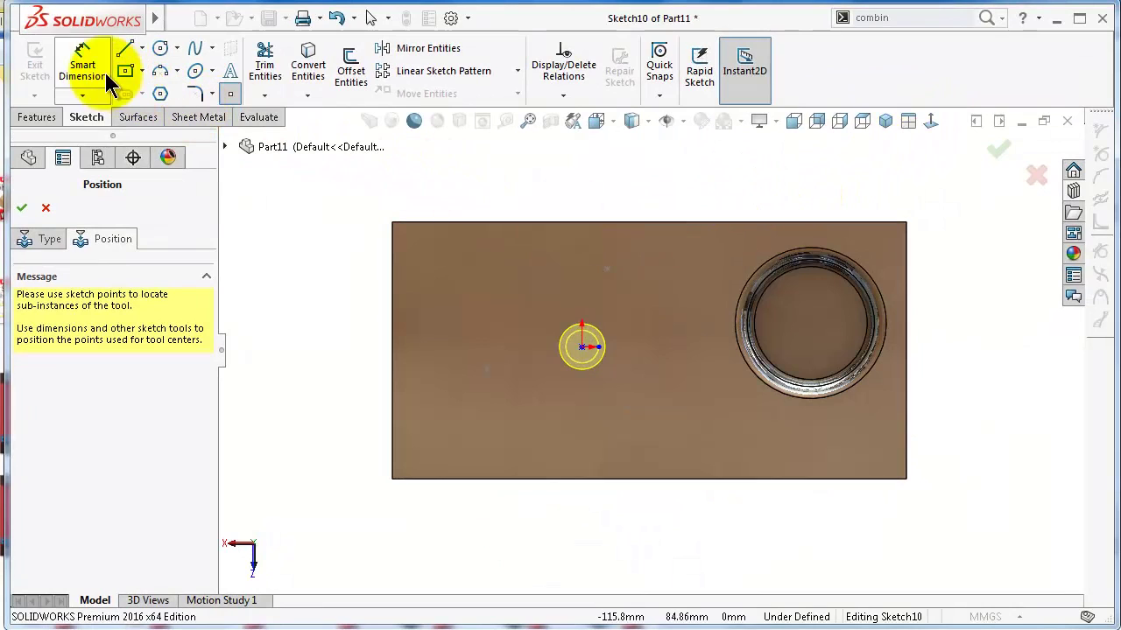
pyautogui.click(583, 345)
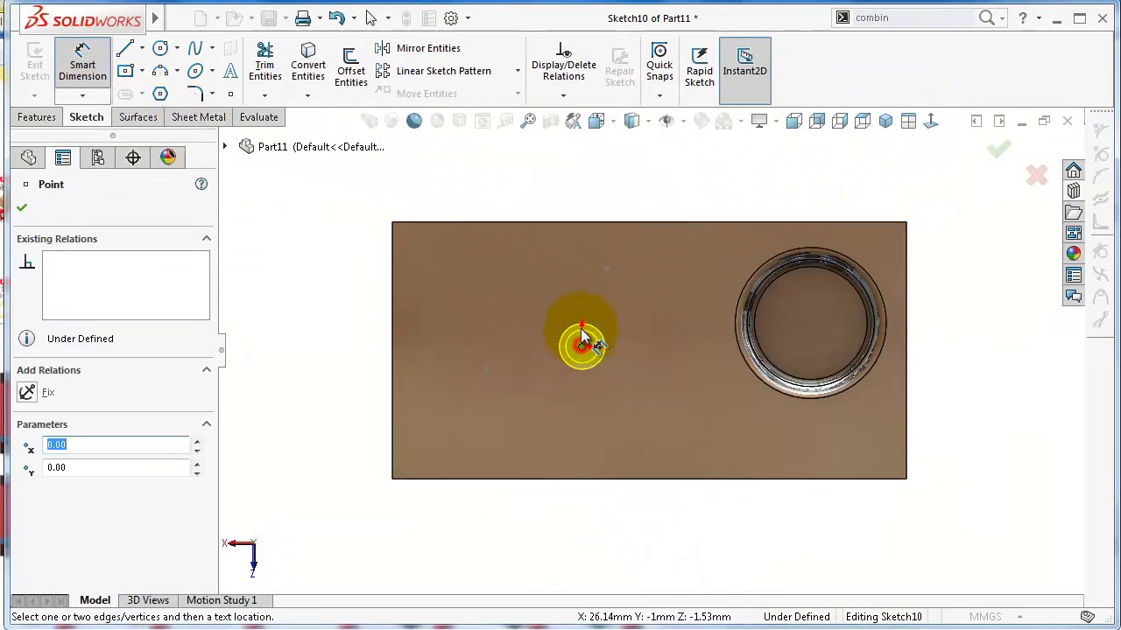
pyautogui.click(574, 224)
pyautogui.click(324, 252)
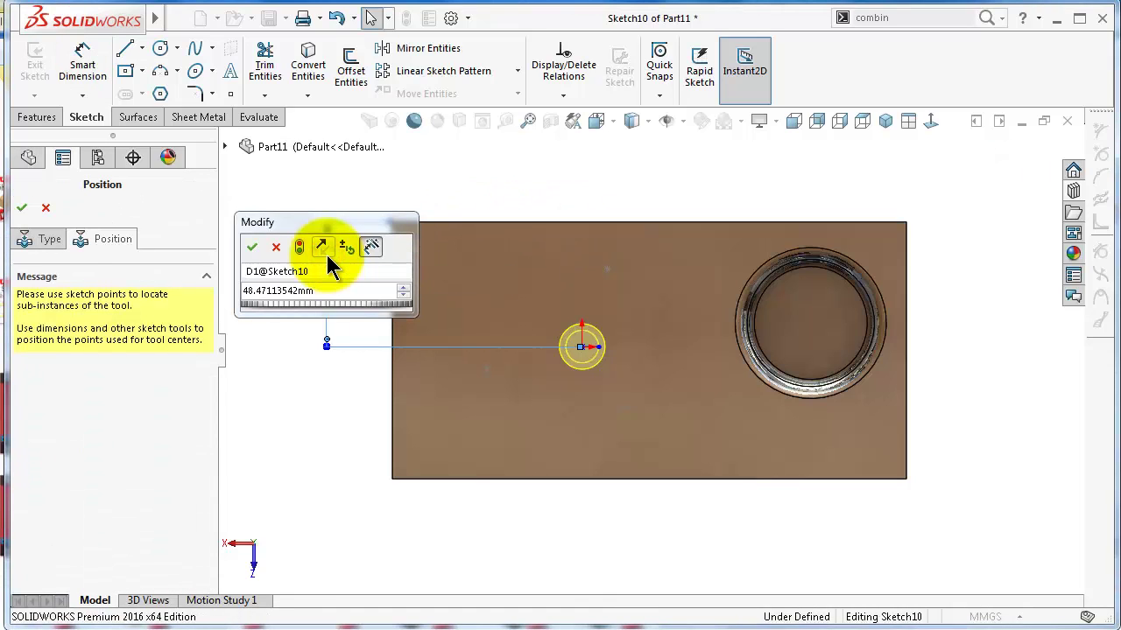
pyautogui.doubleClick(322, 292)
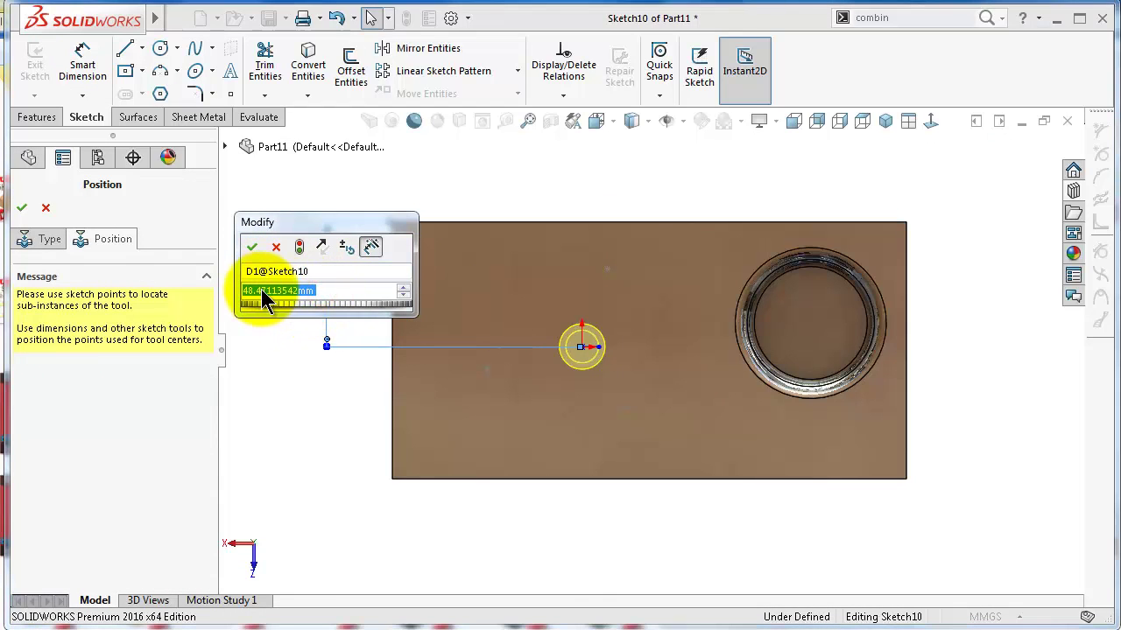
pyautogui.write('550')
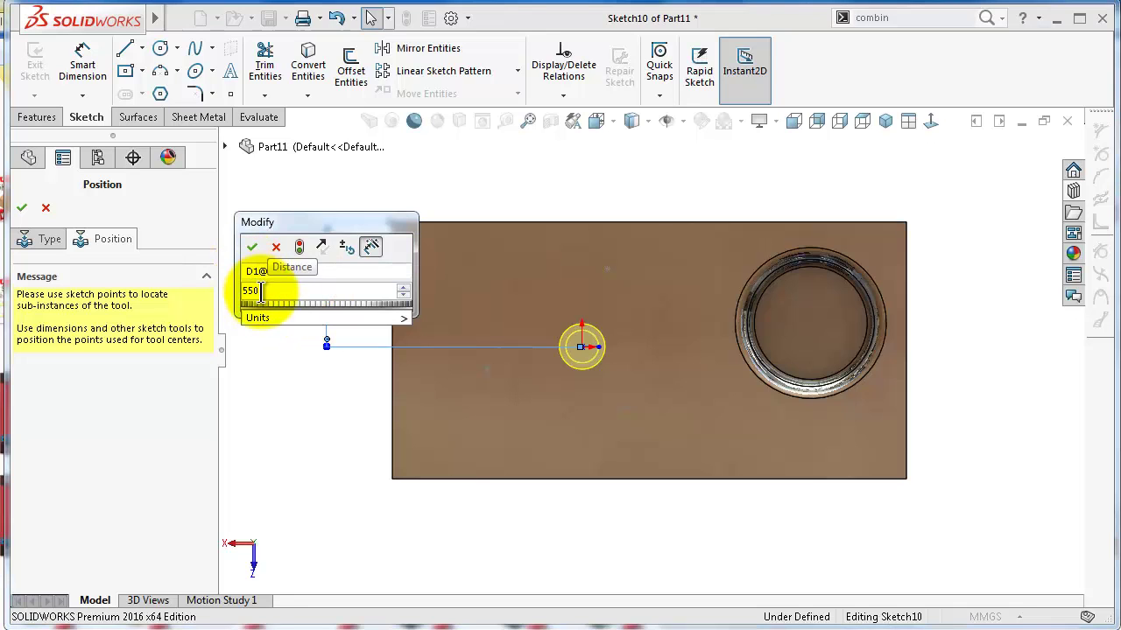
pyautogui.write('0')
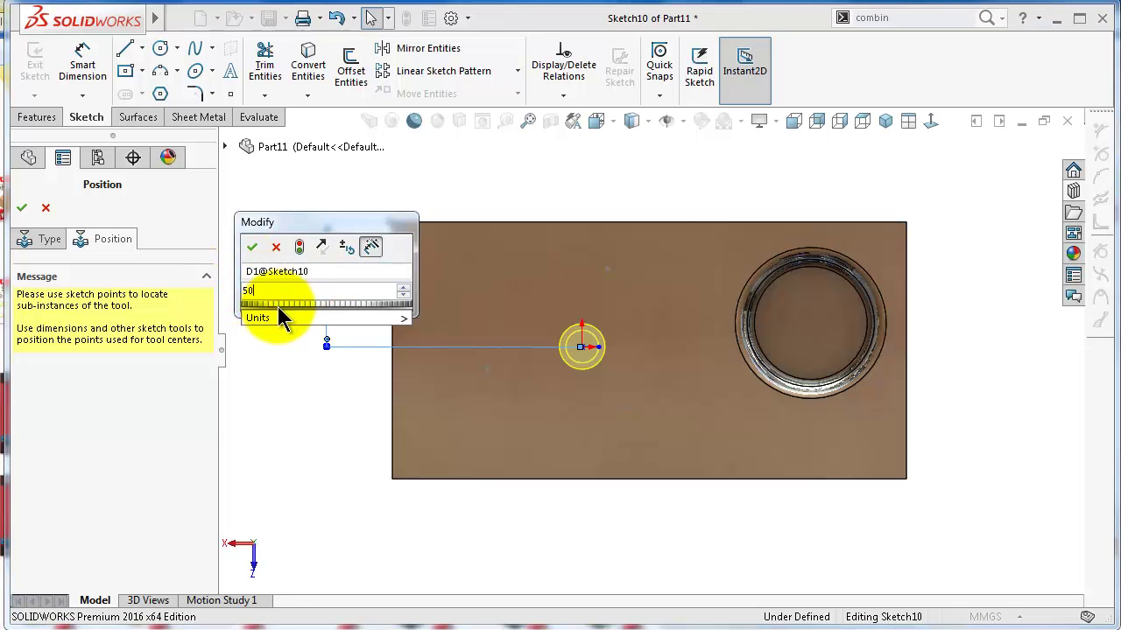
pyautogui.click(251, 246)
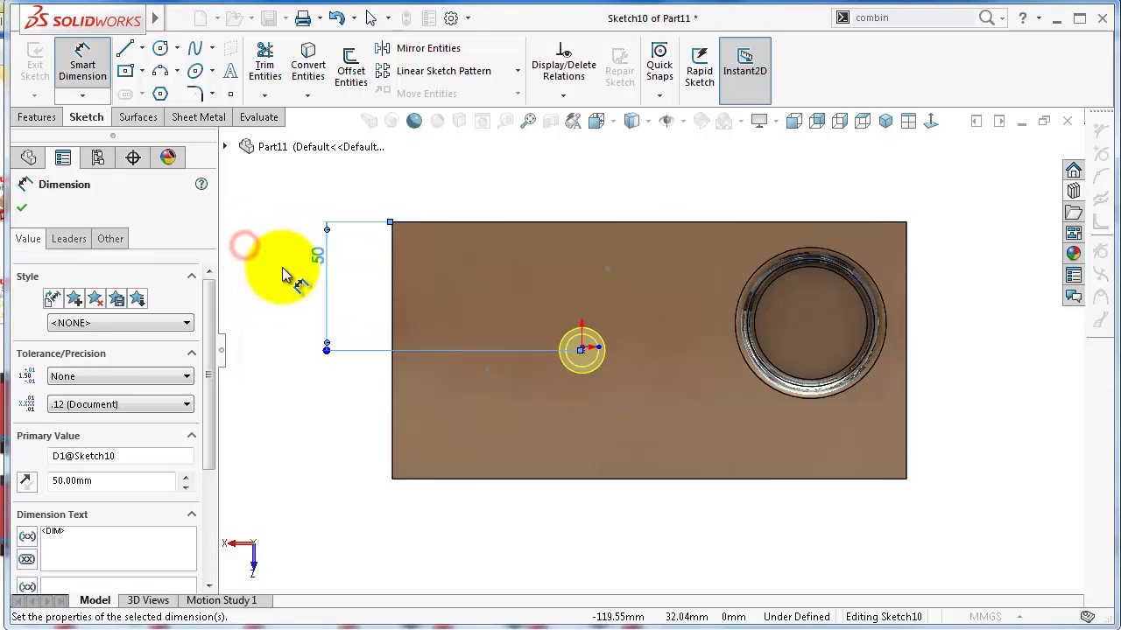
# Step: Dimension the round flange's center point 50 mm from the plate's short edge farther from the circular emboss
pyautogui.click(585, 350)
pyautogui.click(457, 482)
pyautogui.click(482, 525)
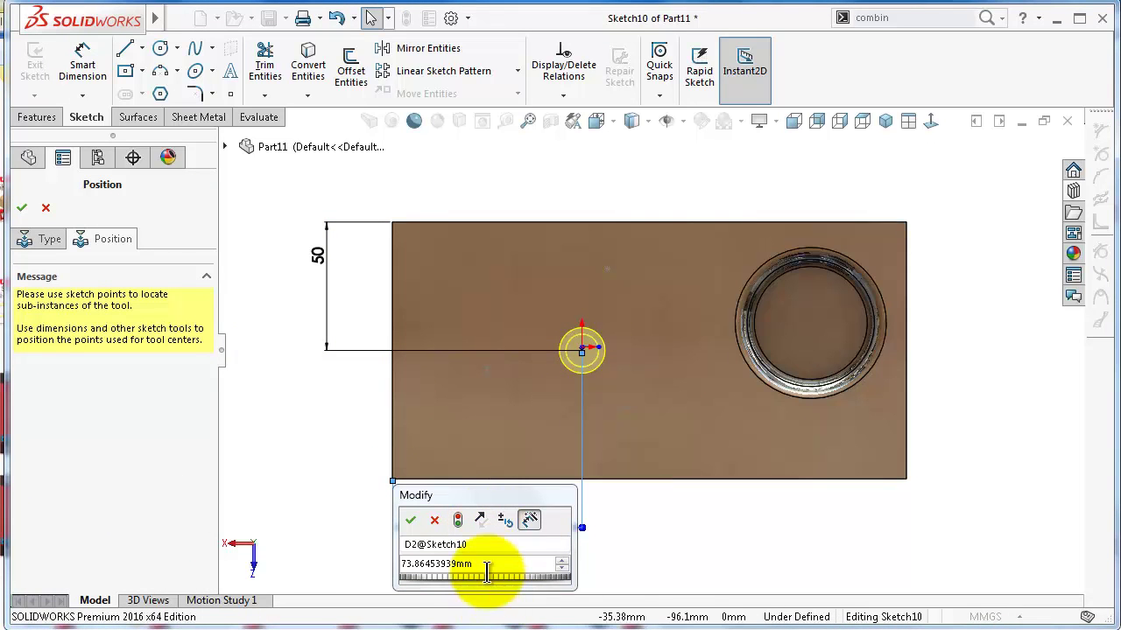
pyautogui.doubleClick(487, 566)
pyautogui.write('50')
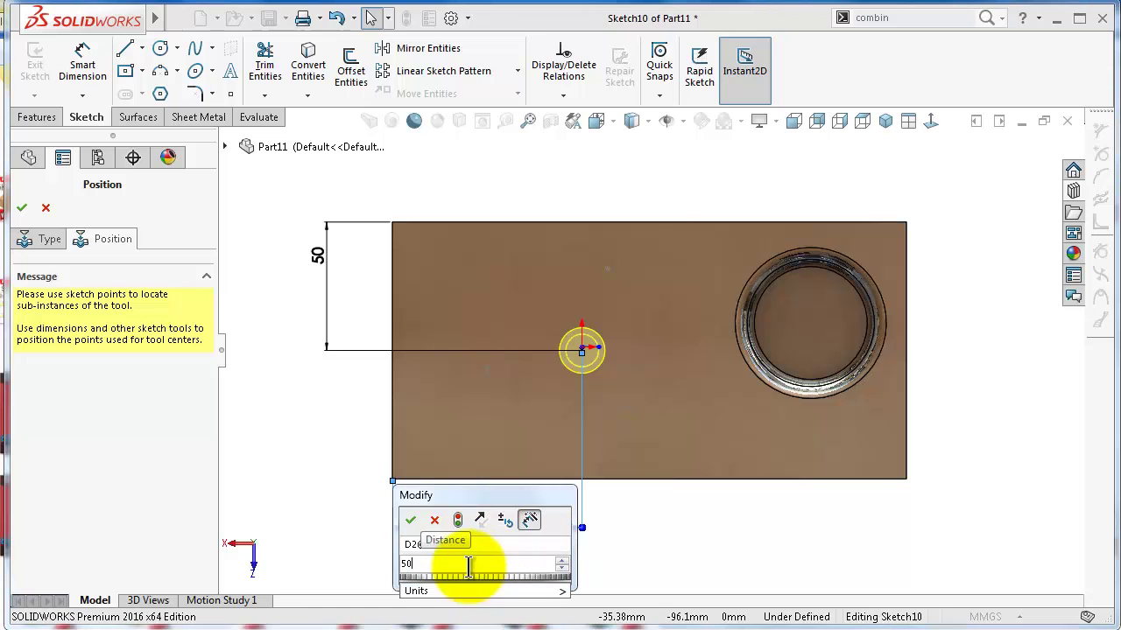
pyautogui.click(410, 520)
pyautogui.click(334, 455)
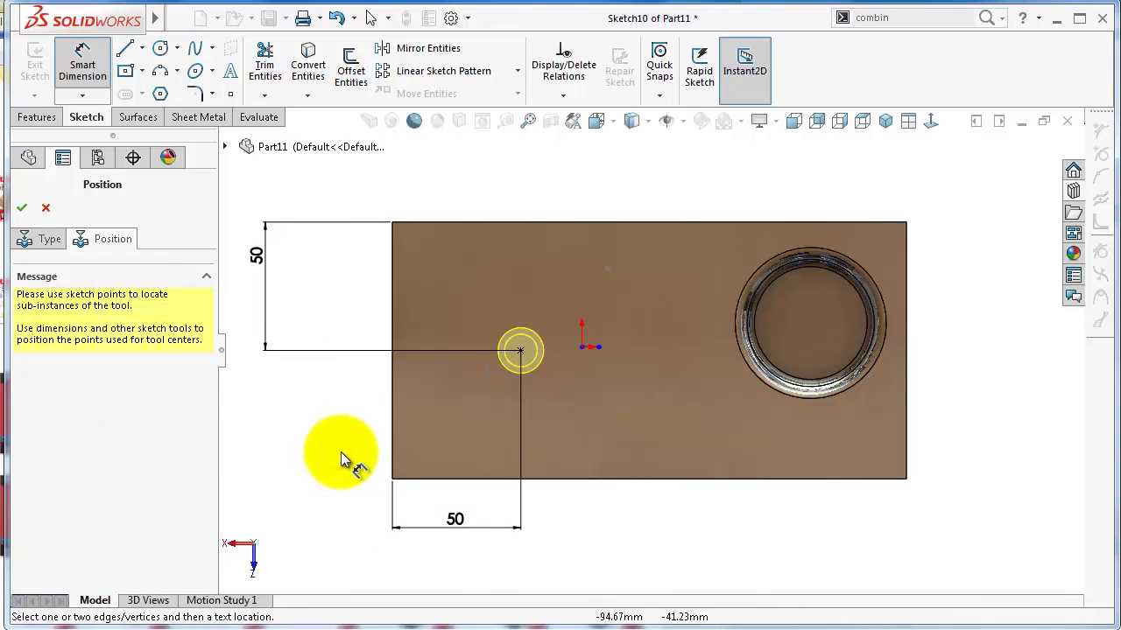
# Step: Set the flange center's distance from the short edge to 70 mm and finish placing the round flange
pyautogui.moveTo(342, 461)
pyautogui.mouseDown(button='middle')
pyautogui.moveTo(336, 386)
pyautogui.moveTo(349, 337)
pyautogui.mouseUp(button='middle')
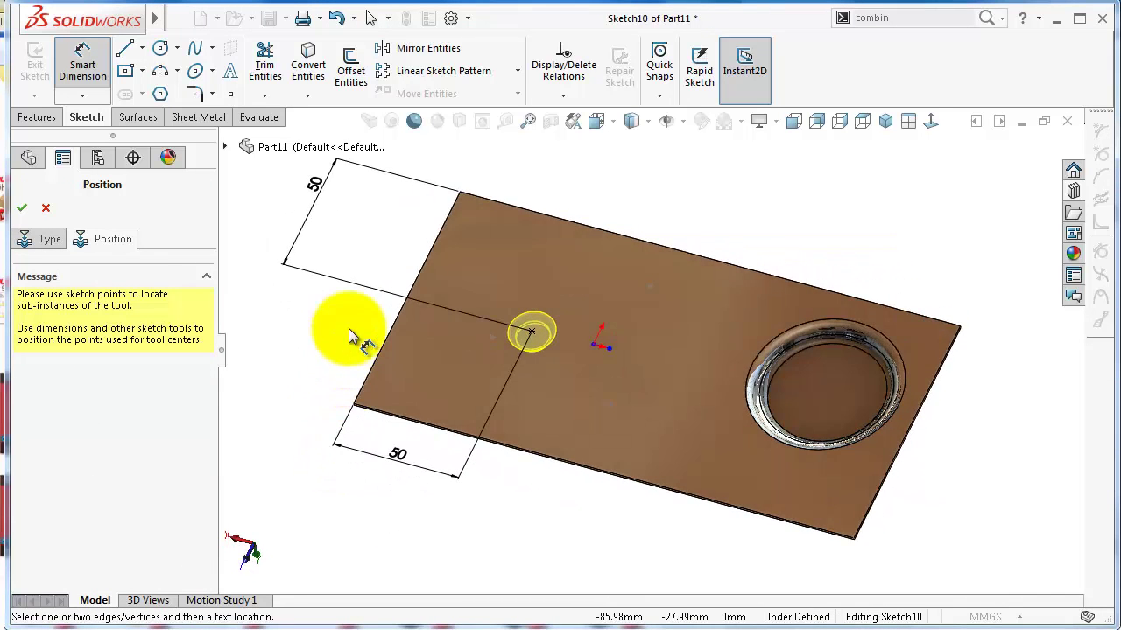
pyautogui.doubleClick(398, 457)
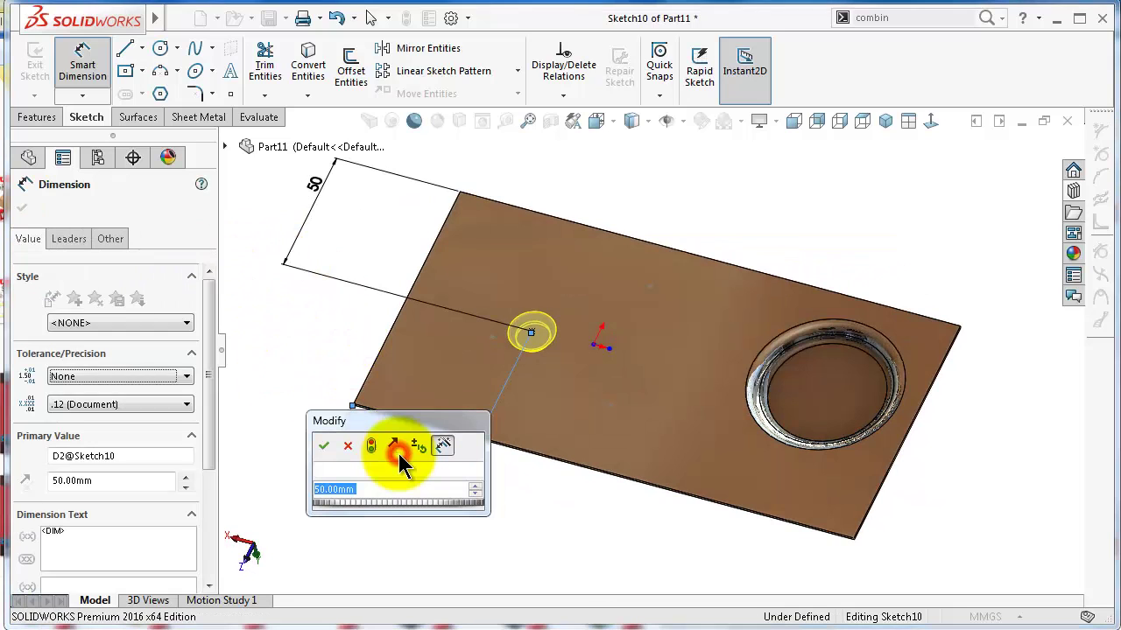
pyautogui.write('70')
pyautogui.press('Return')
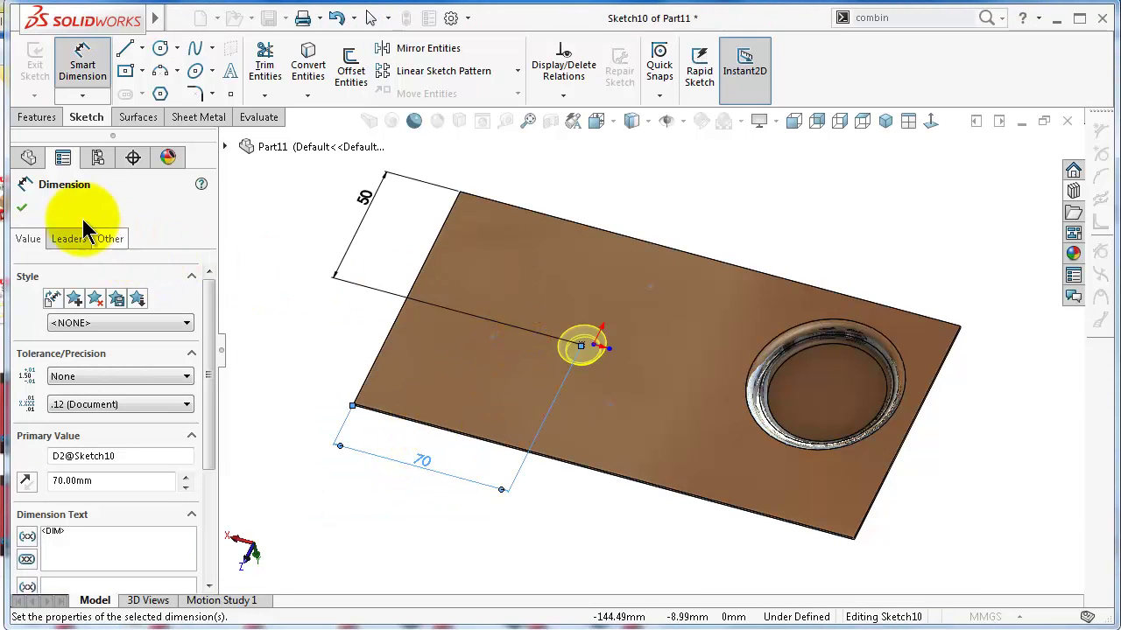
pyautogui.click(22, 210)
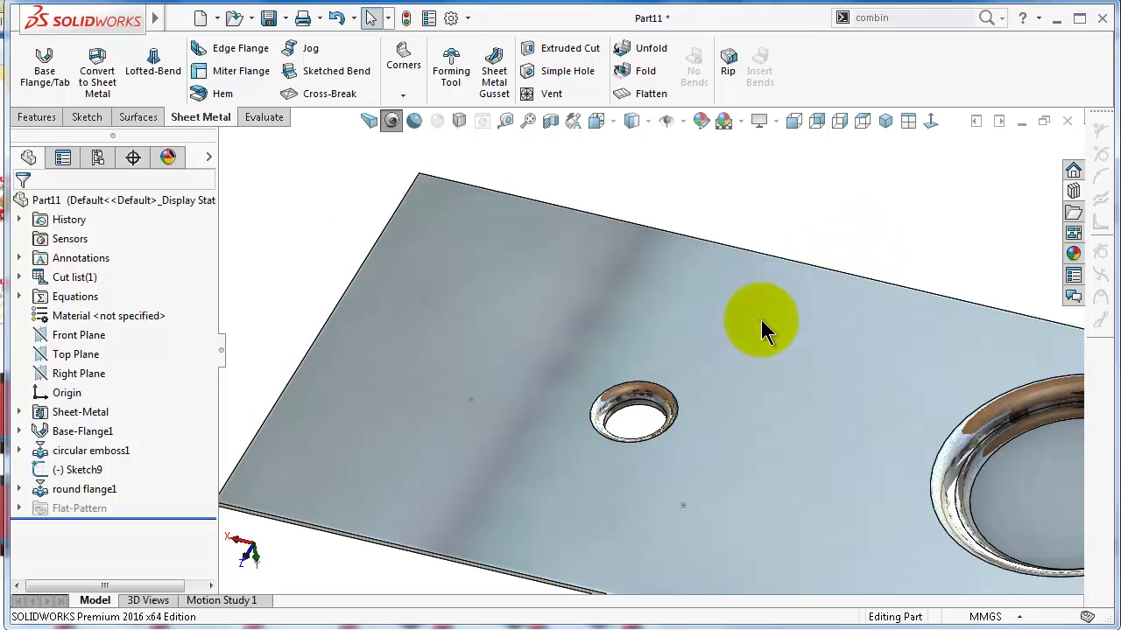
# Step: Place another round flange from the extruded flanges folder at the sketch point between the existing flange and the plate's far long edge
pyautogui.click(77, 473)
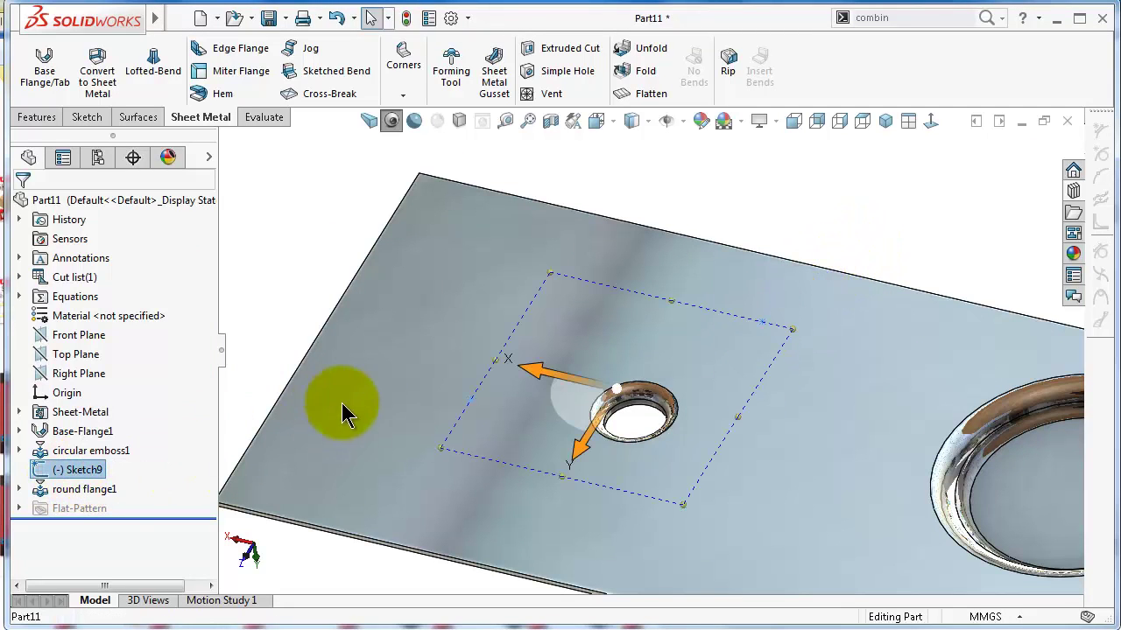
pyautogui.click(322, 246)
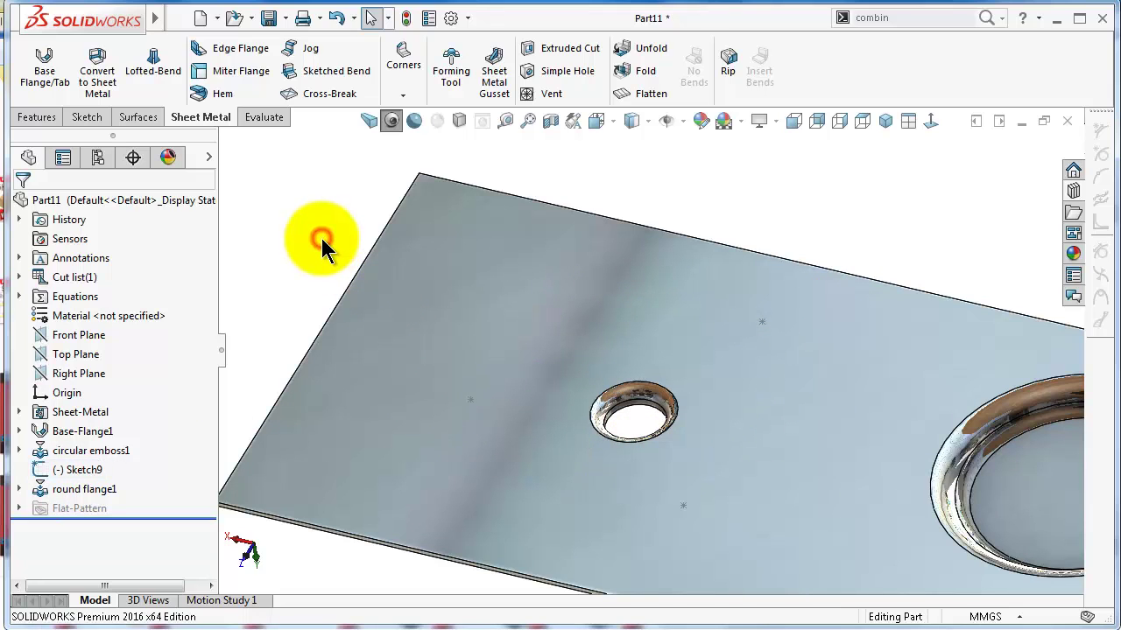
pyautogui.moveTo(331, 256); pyautogui.dragTo(358, 265, button='middle')
pyautogui.click(1074, 193)
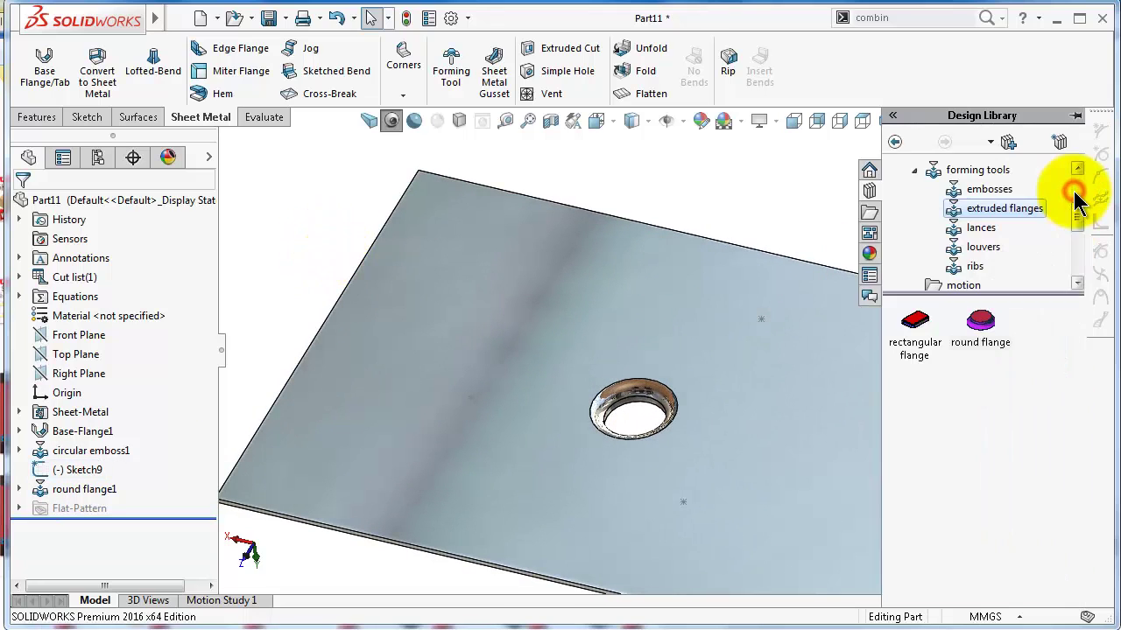
pyautogui.click(982, 324)
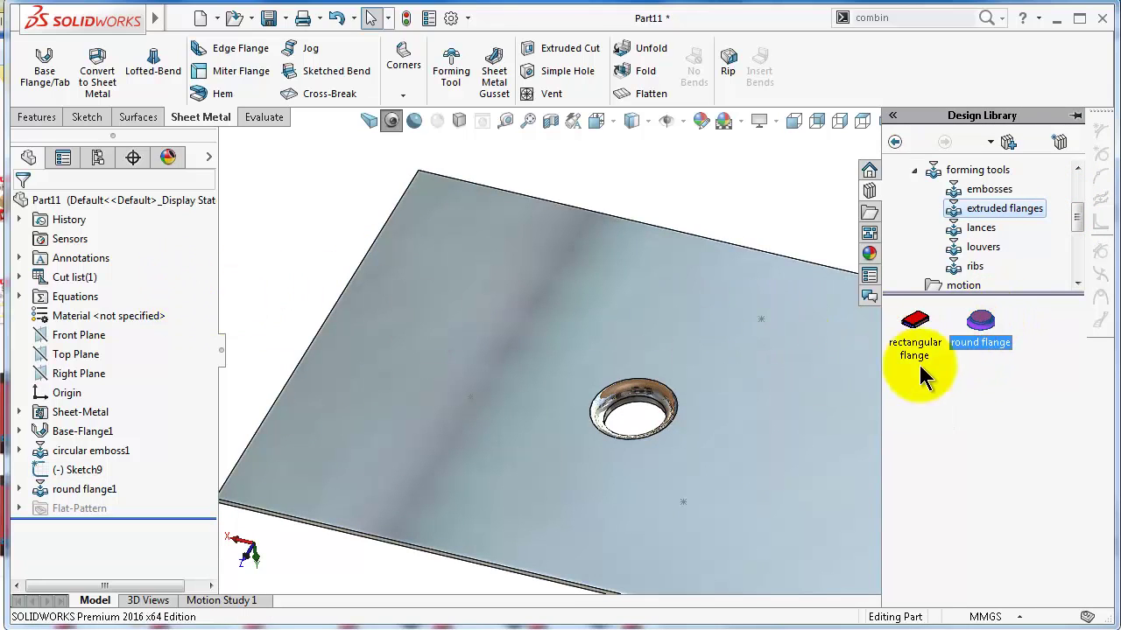
pyautogui.moveTo(982, 321)
pyautogui.mouseDown()
pyautogui.moveTo(733, 320)
pyautogui.moveTo(763, 317)
pyautogui.mouseUp()
# Step: Add round flange instances at the other two sketch points on the plate
pyautogui.click(129, 244)
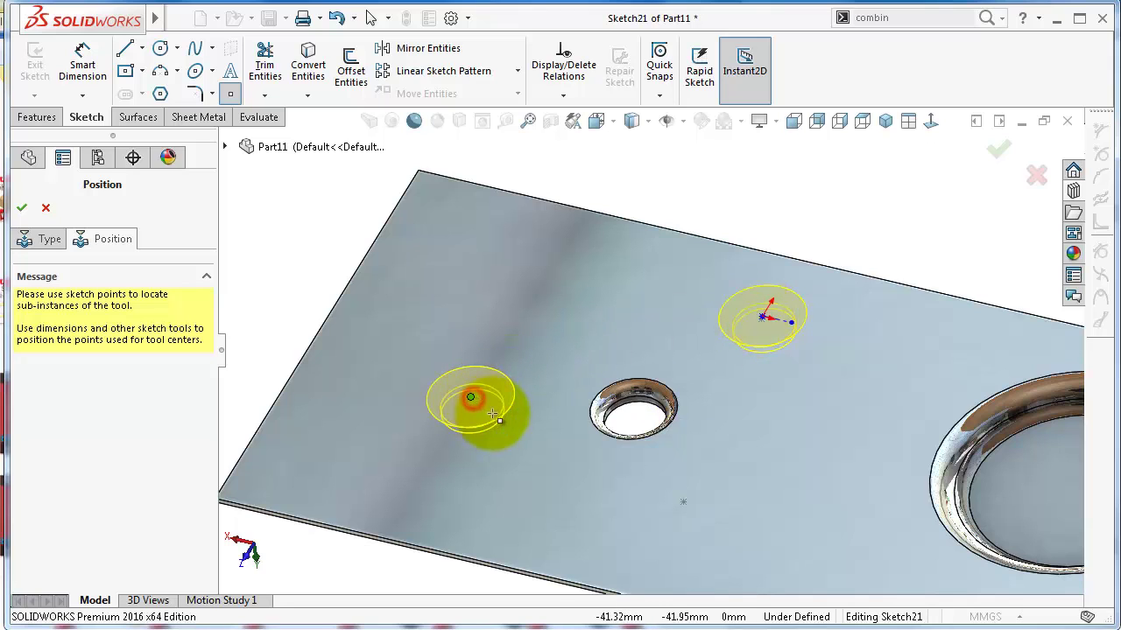
pyautogui.click(492, 414)
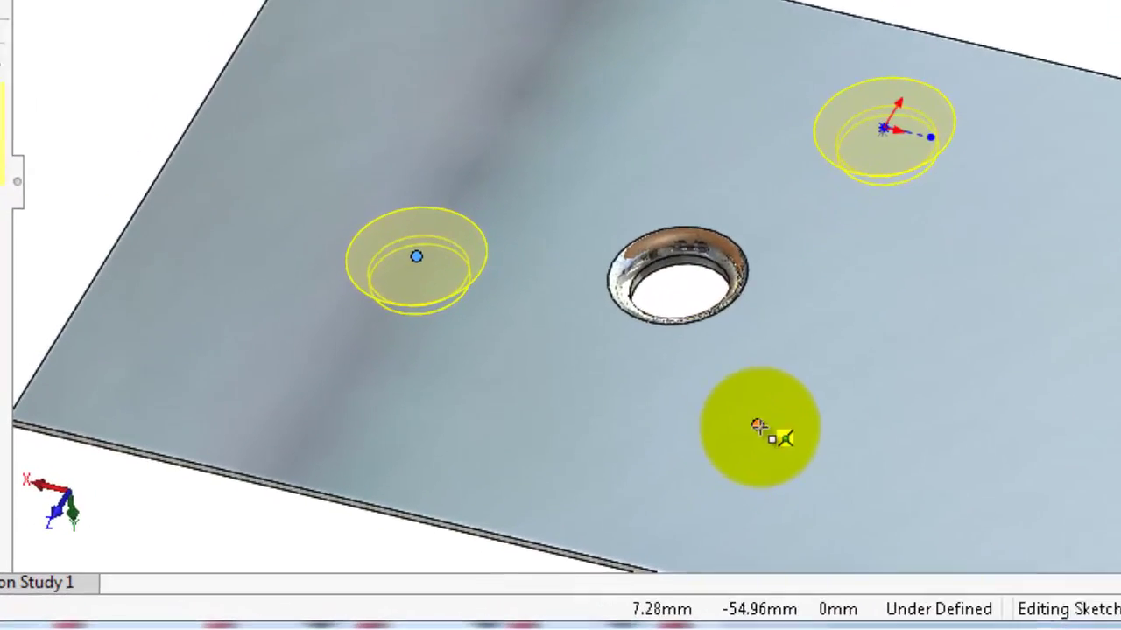
pyautogui.click(683, 504)
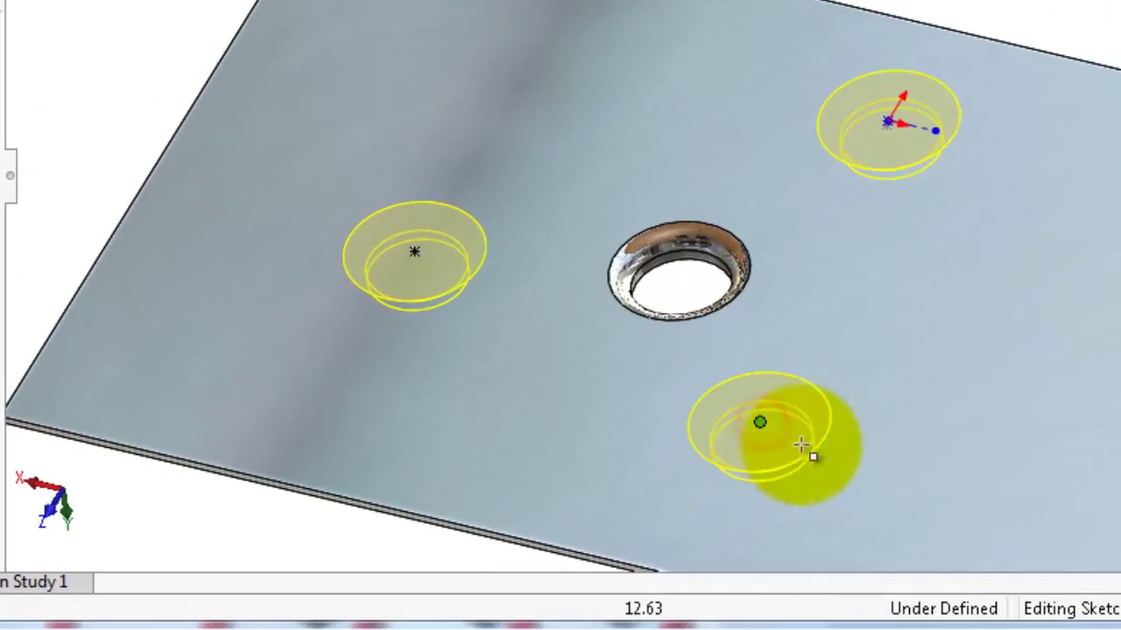
pyautogui.press('Escape')
# Step: Make the first new flange's center point coincident with its sketch point and finish placing the three flanges
pyautogui.click(968, 78)
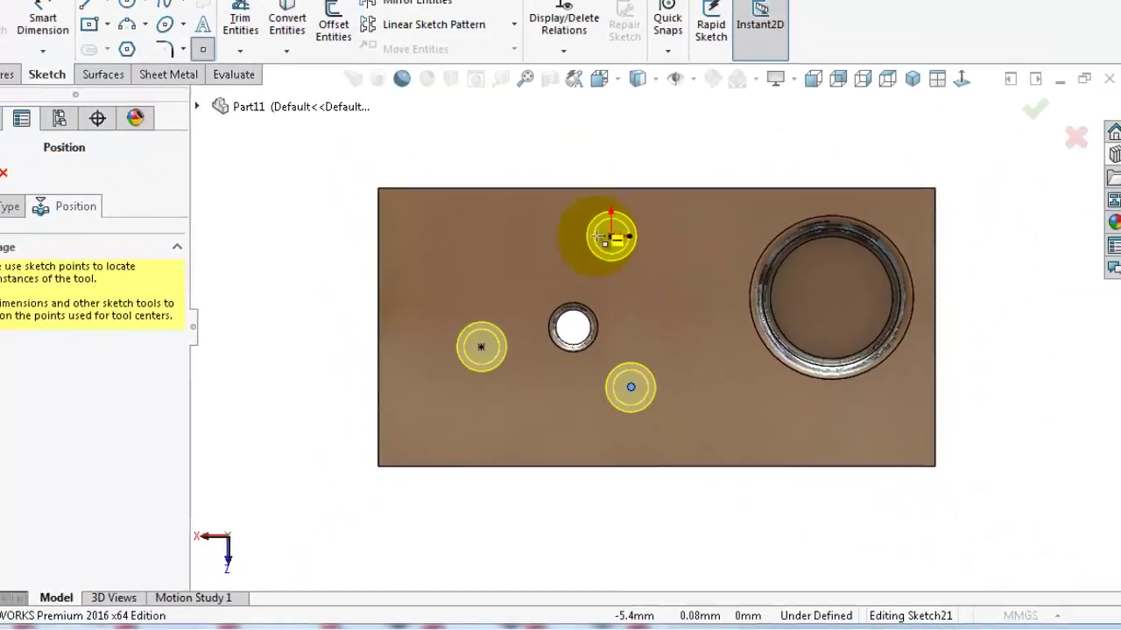
pyautogui.scroll(-8, 610, 238)
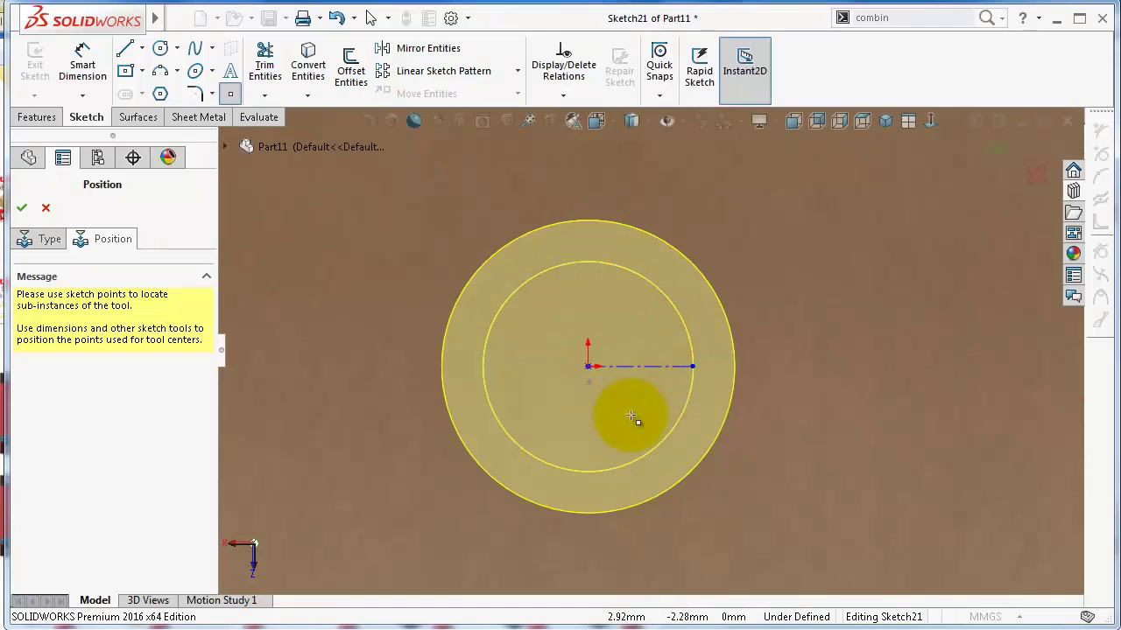
pyautogui.keyDown('ctrl'); pyautogui.click(590, 379); pyautogui.keyUp('ctrl')
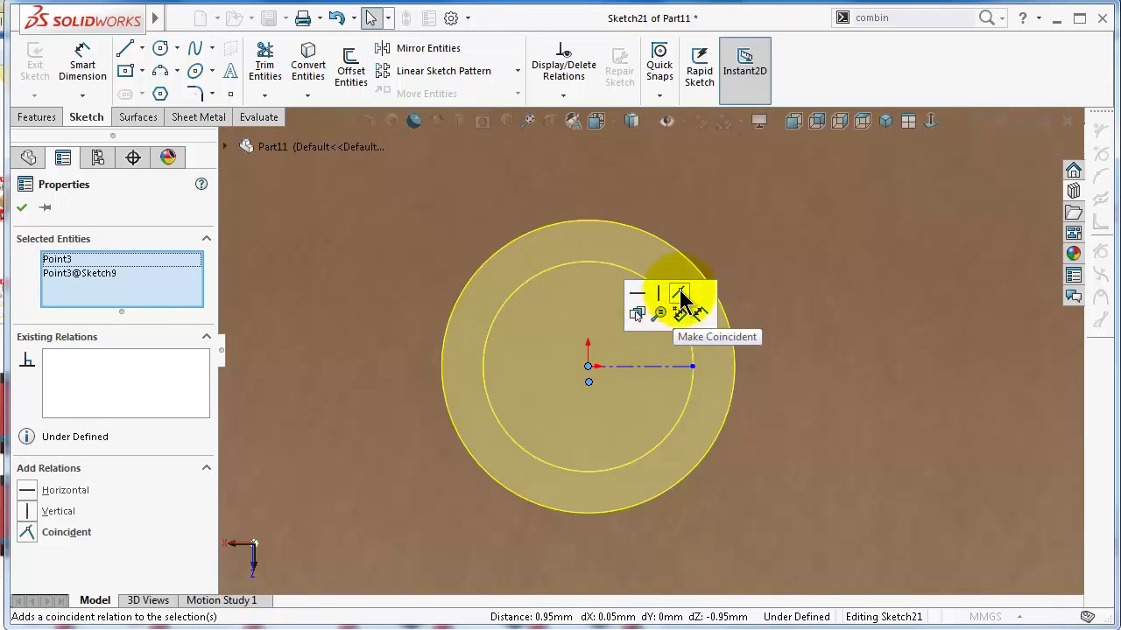
pyautogui.click(682, 294)
pyautogui.scroll(3, 640, 376)
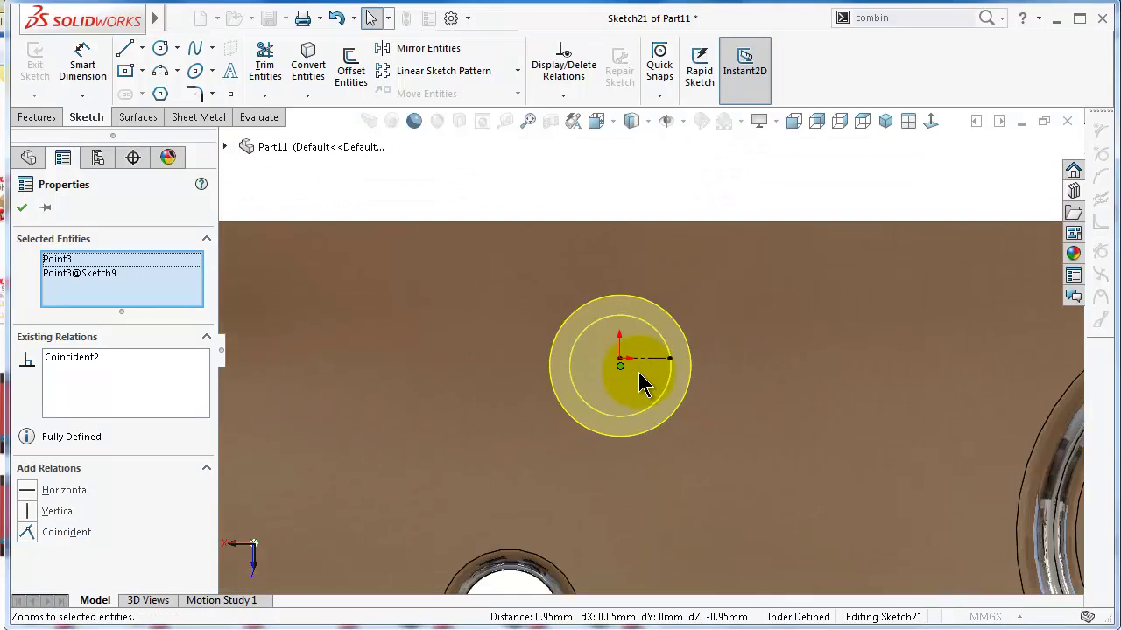
pyautogui.scroll(2, 640, 376)
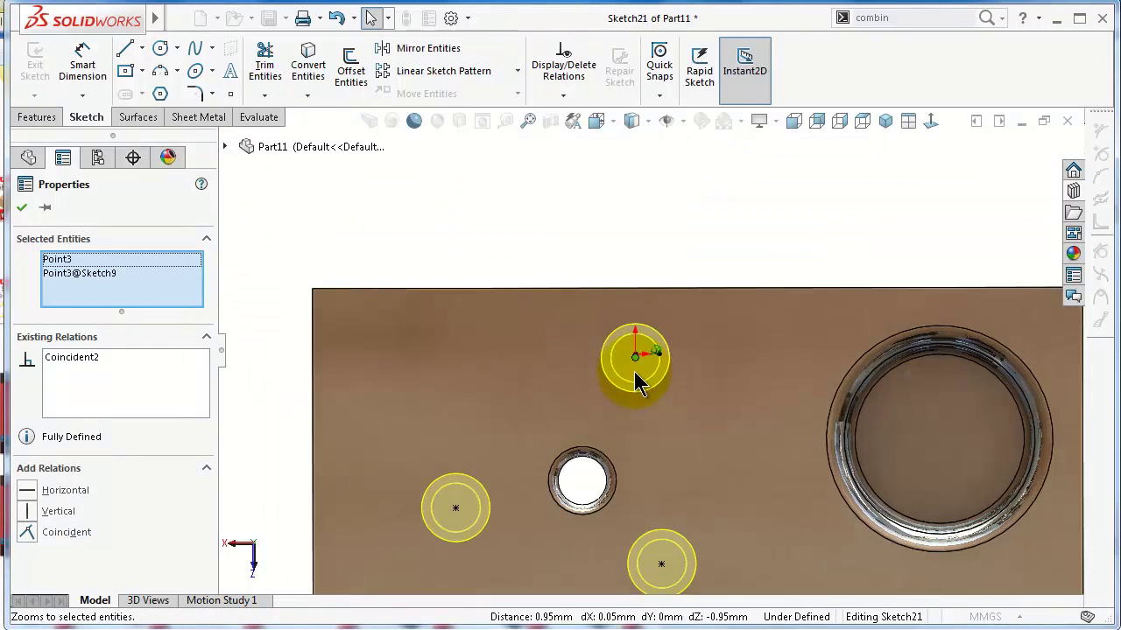
pyautogui.click(250, 271)
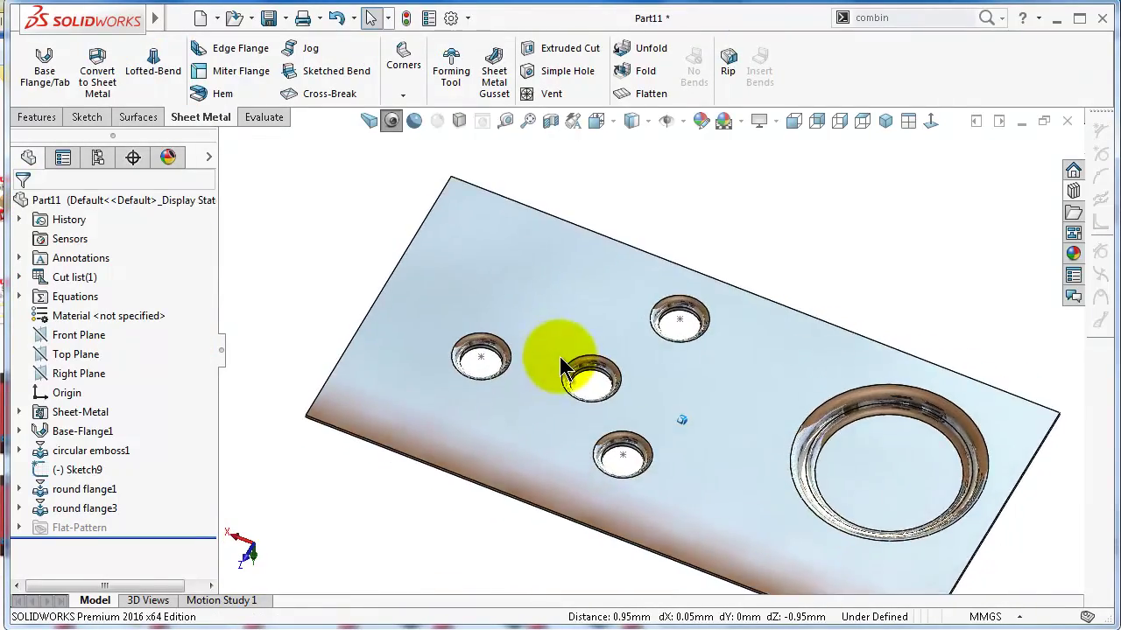
# Step: Start a circular pattern using the circular edge of the round flange nearest the plate's short edge as its axis
pyautogui.scroll(-3, 559, 356)
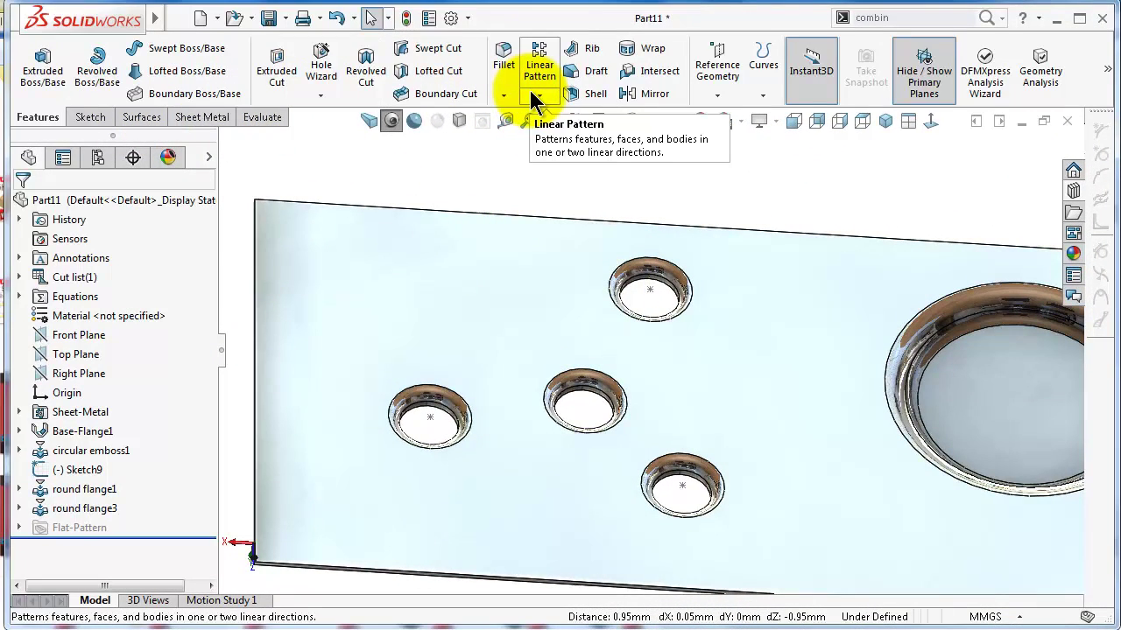
pyautogui.click(532, 94)
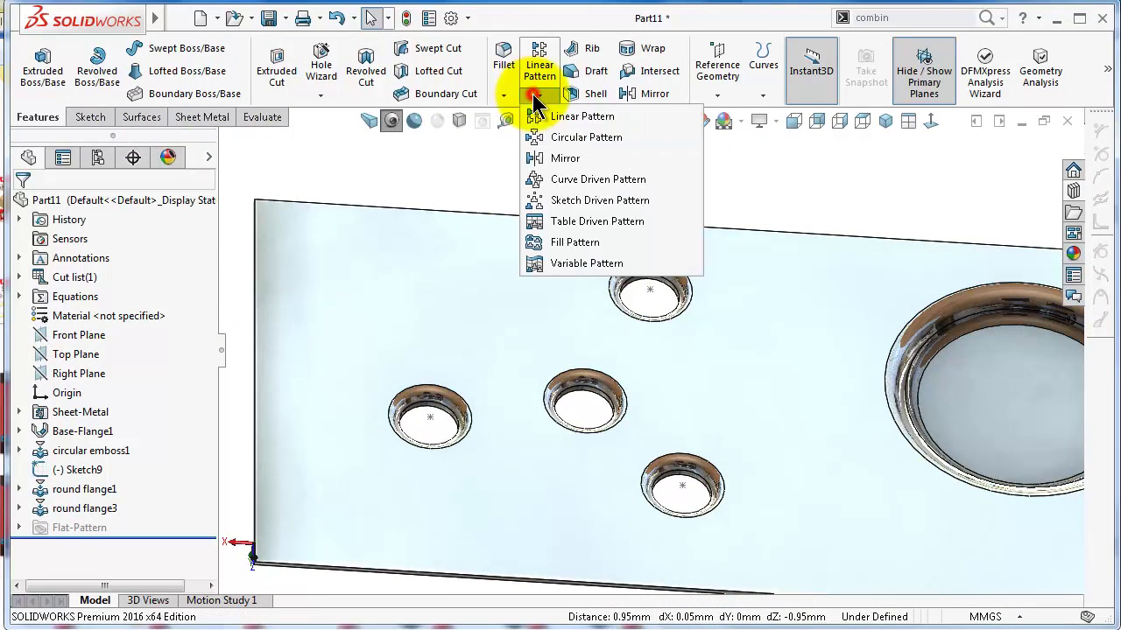
pyautogui.click(539, 140)
pyautogui.scroll(-5, 469, 417)
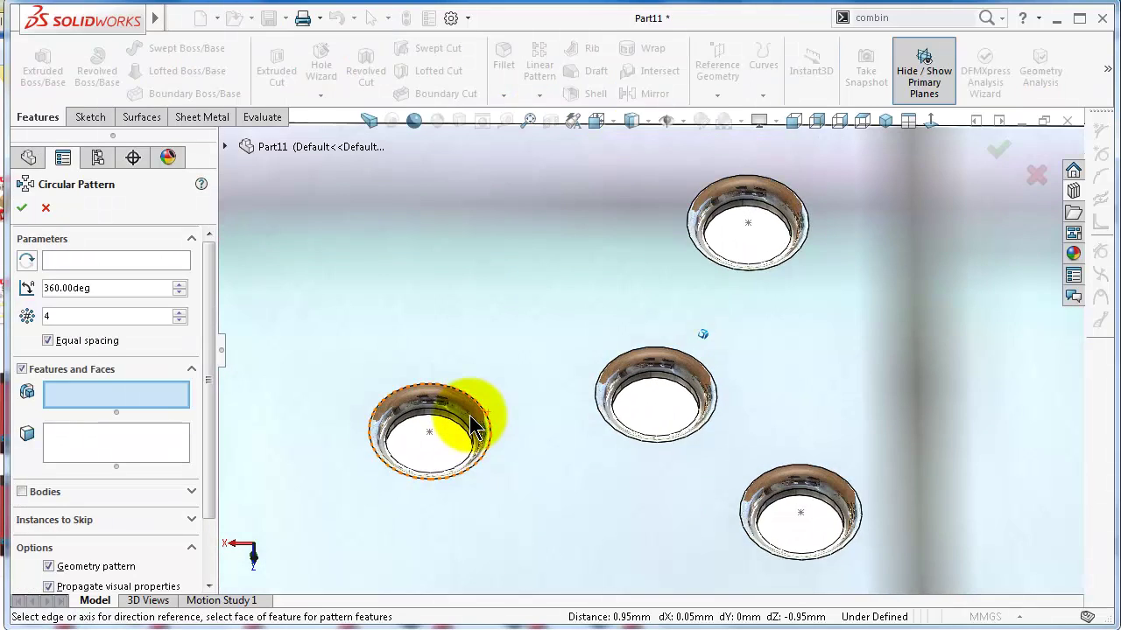
pyautogui.scroll(2, 470, 427)
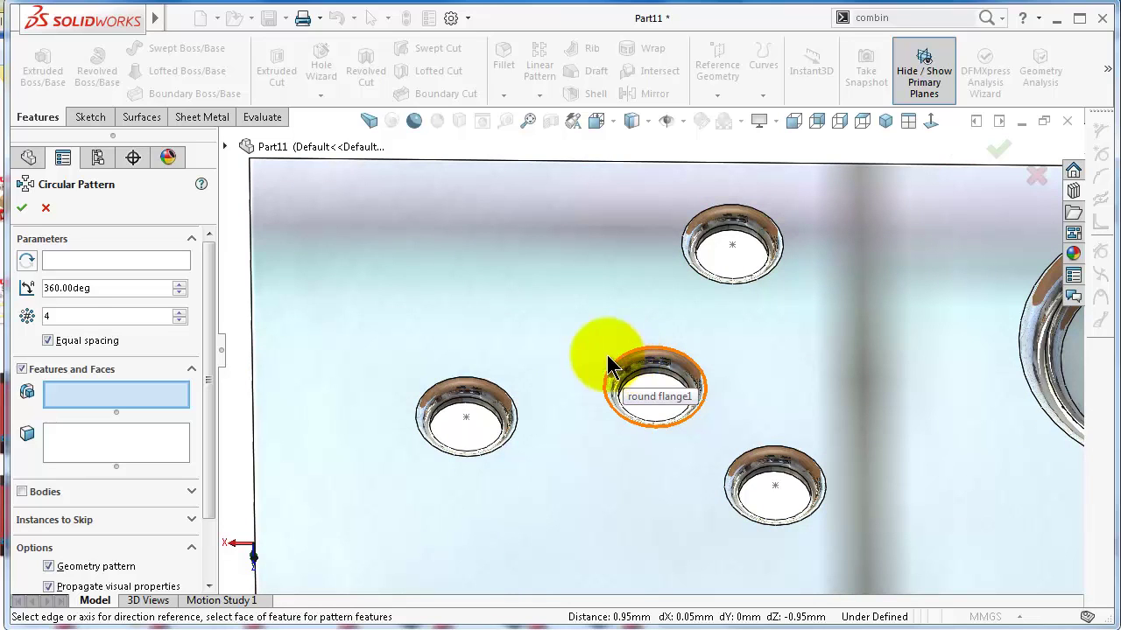
pyautogui.click(142, 261)
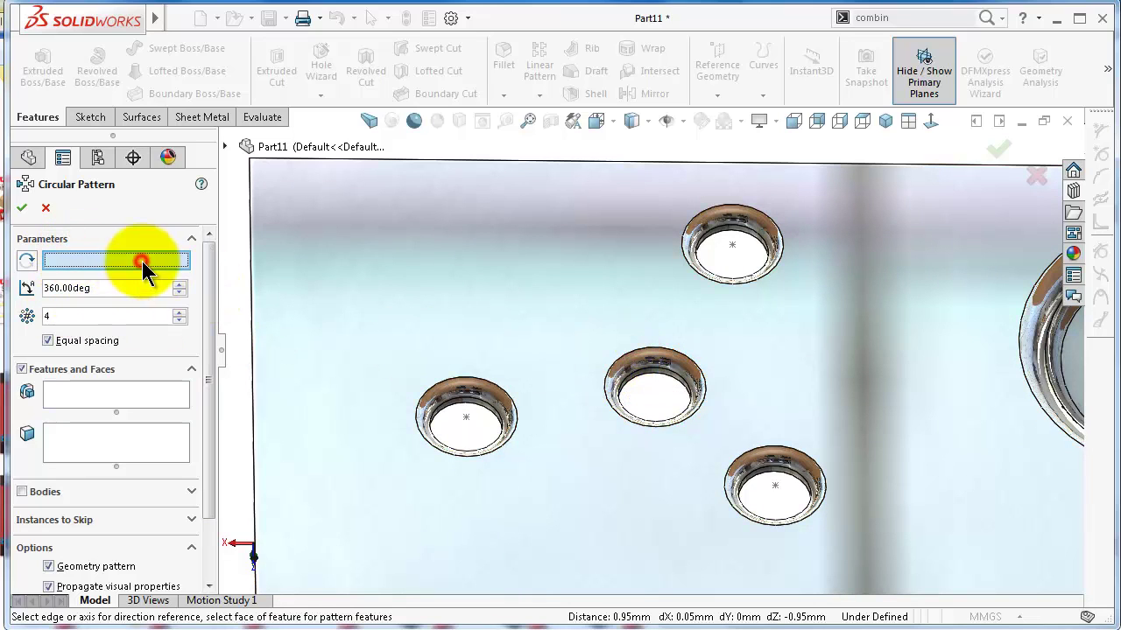
pyautogui.scroll(-3, 315, 385)
pyautogui.click(643, 511)
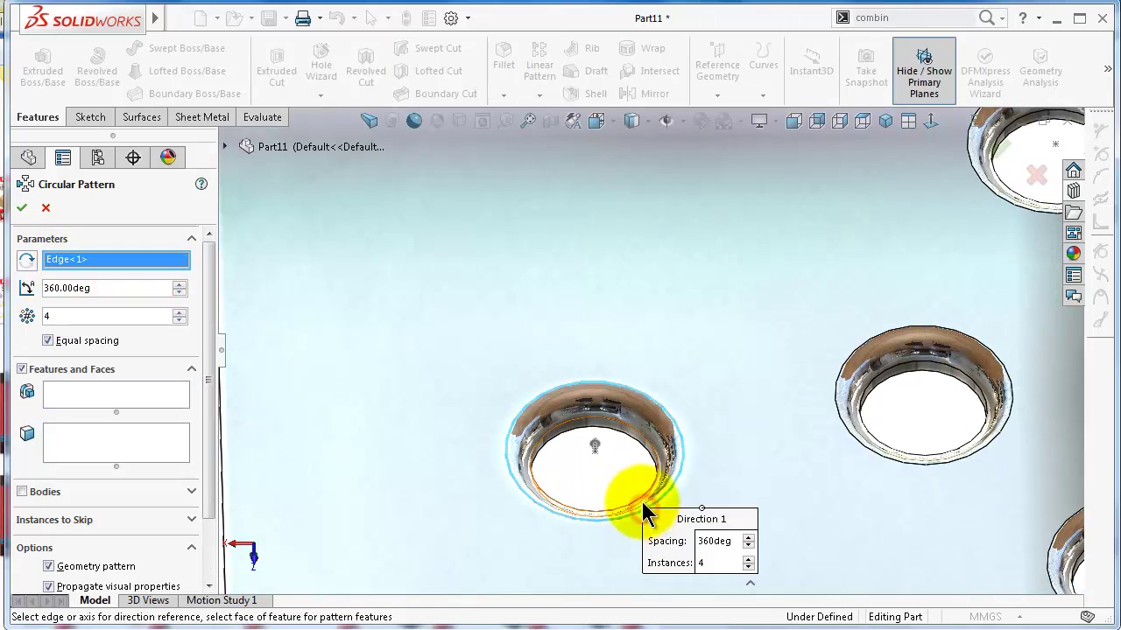
# Step: Pattern the middle round flange about that axis with 3 equally spaced instances over 360 degrees
pyautogui.click(75, 399)
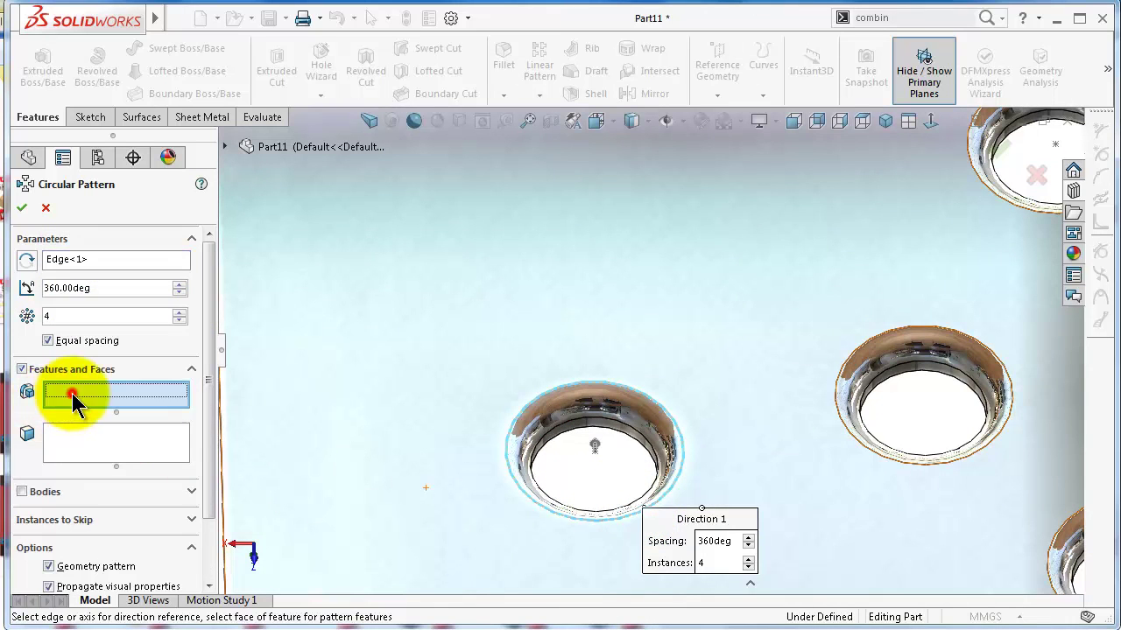
pyautogui.click(908, 354)
pyautogui.scroll(5, 910, 372)
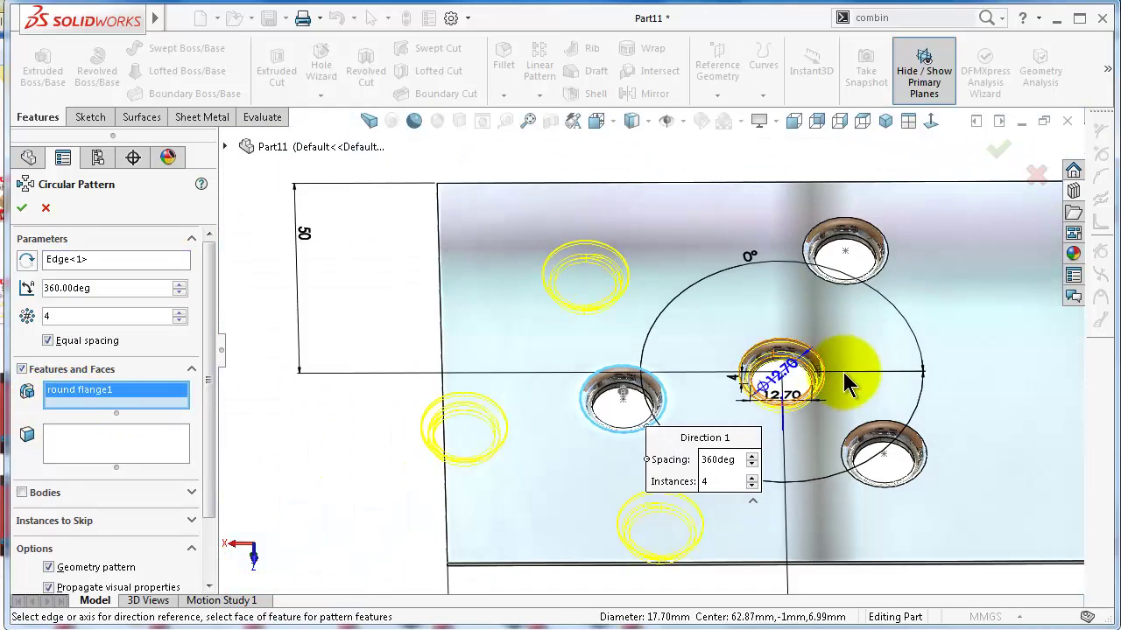
pyautogui.moveTo(639, 441); pyautogui.dragTo(636, 436, button='middle')
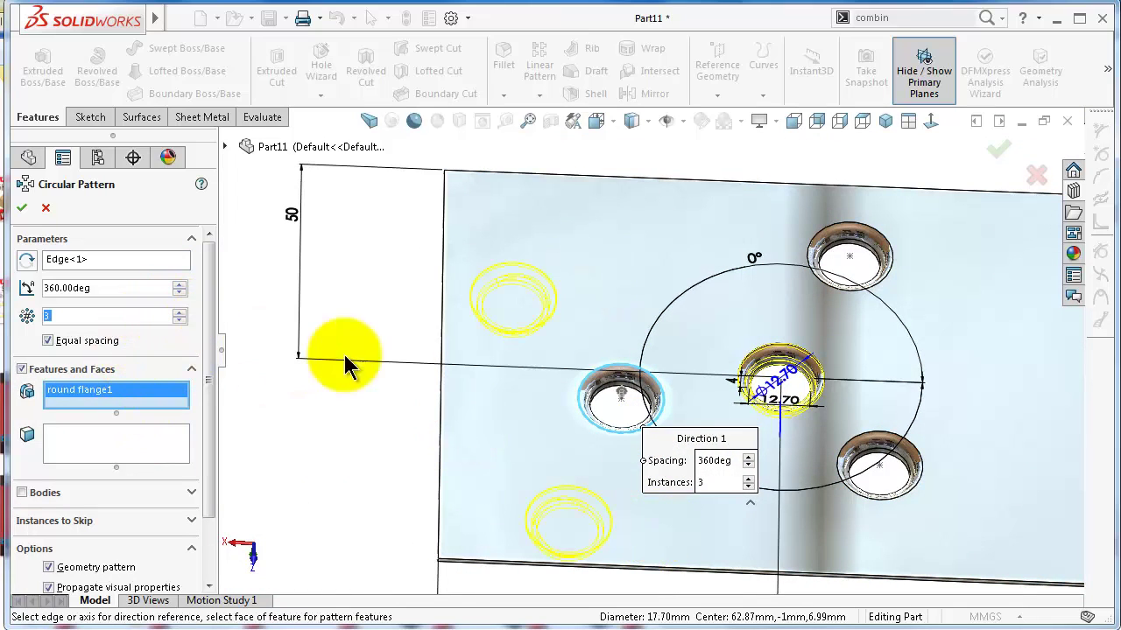
pyautogui.press('Return')
pyautogui.moveTo(791, 314); pyautogui.dragTo(792, 313, button='middle')
# Step: Start a linear pattern using the plate's long edge as the first direction
pyautogui.click(538, 94)
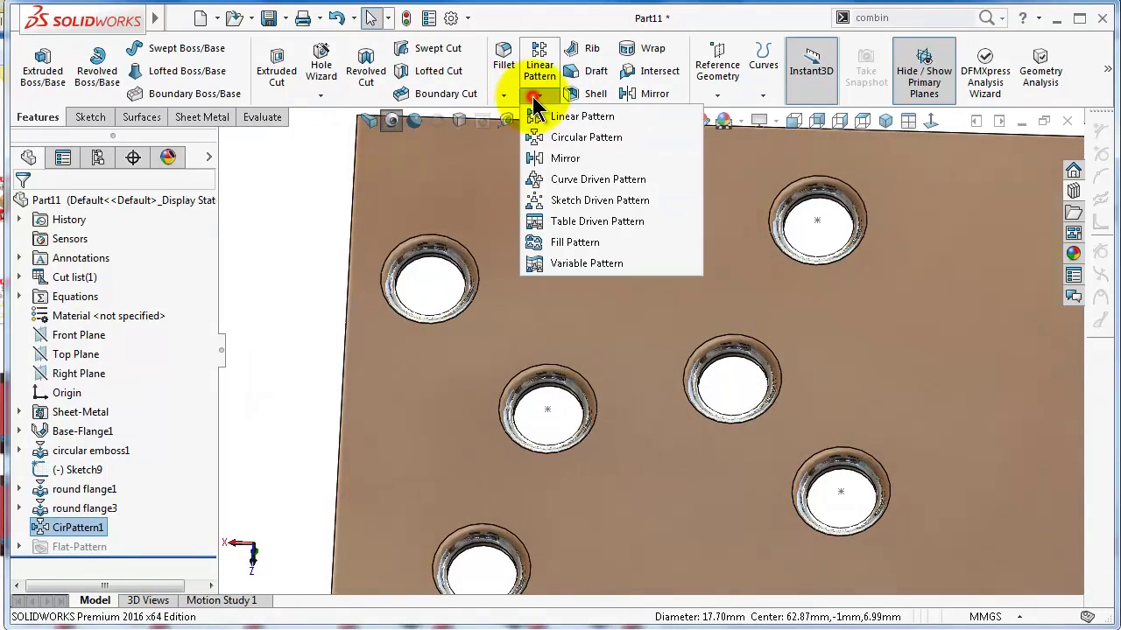
pyautogui.click(560, 120)
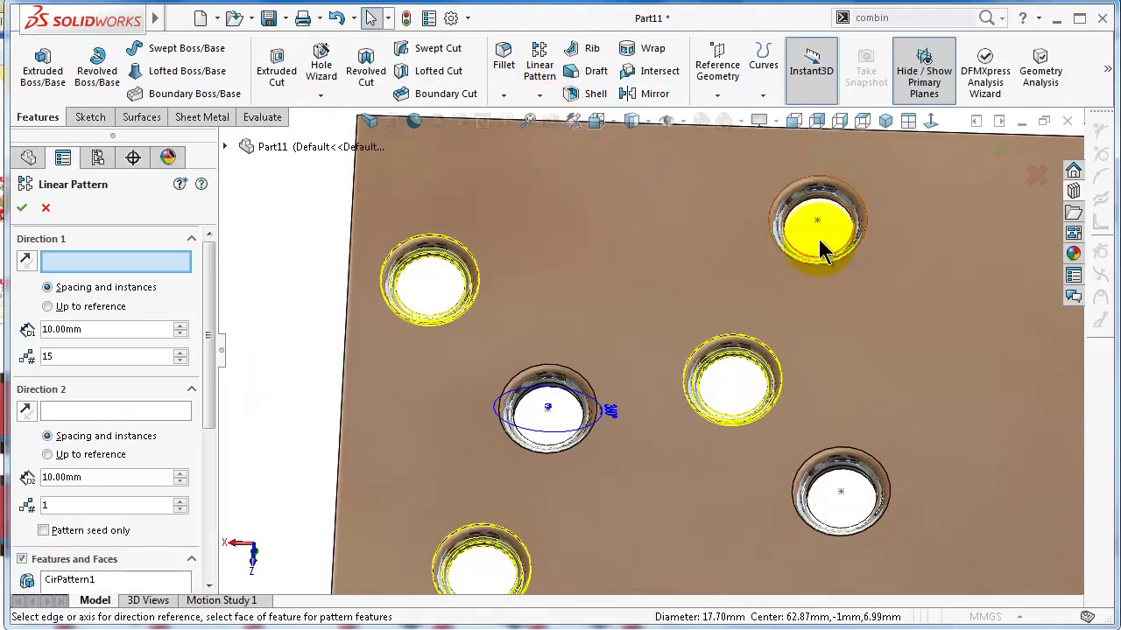
pyautogui.click(157, 261)
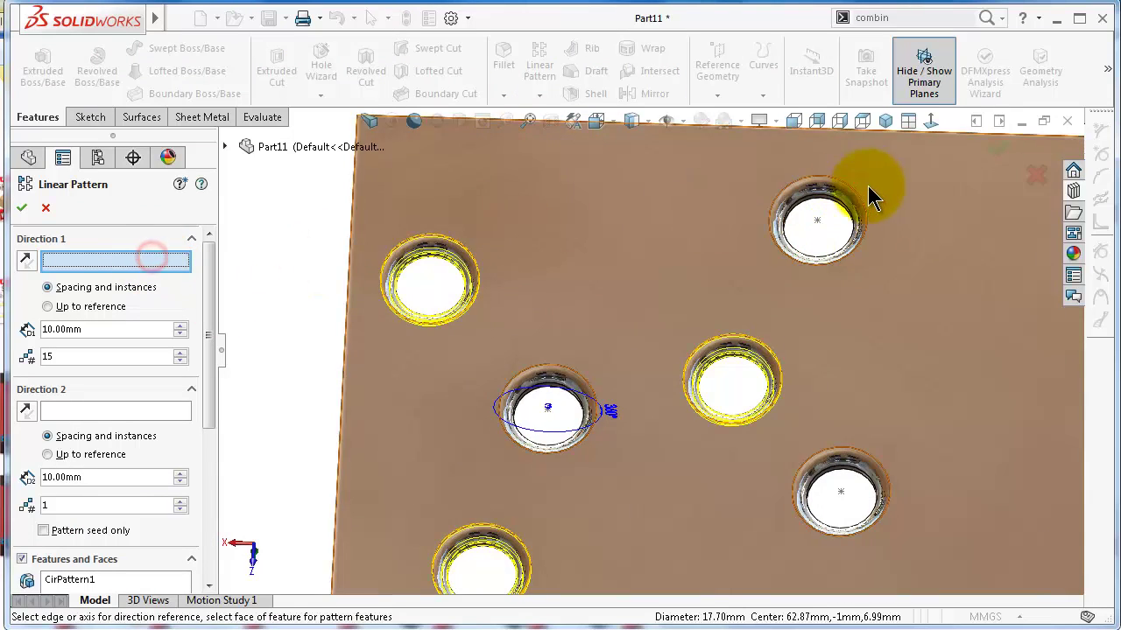
pyautogui.scroll(2, 867, 201)
pyautogui.click(871, 201)
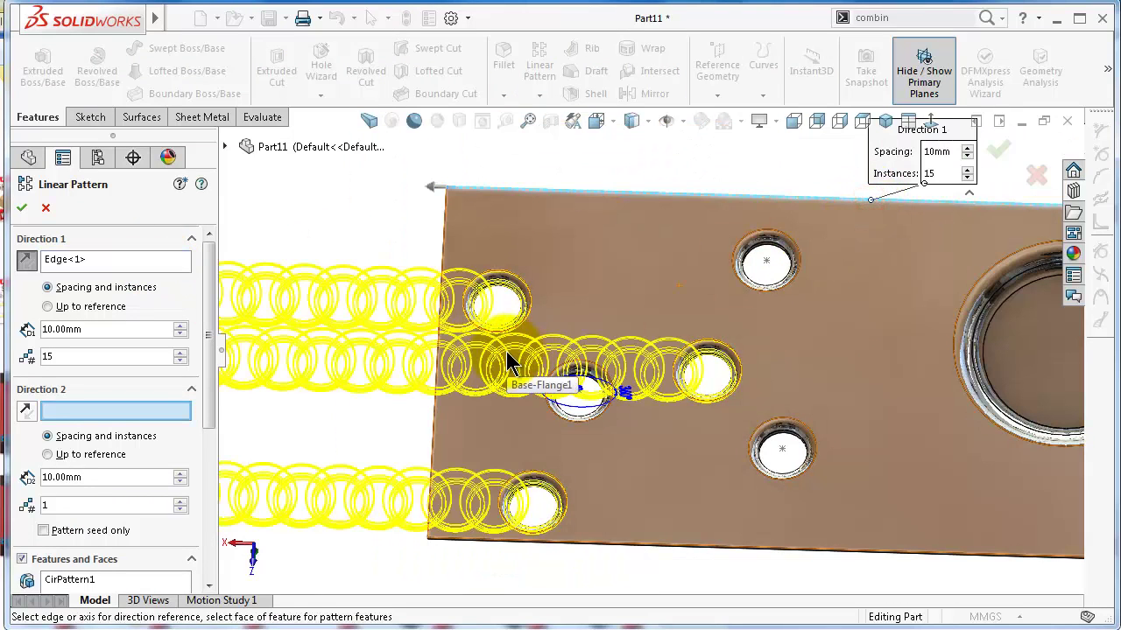
pyautogui.scroll(2, 490, 366)
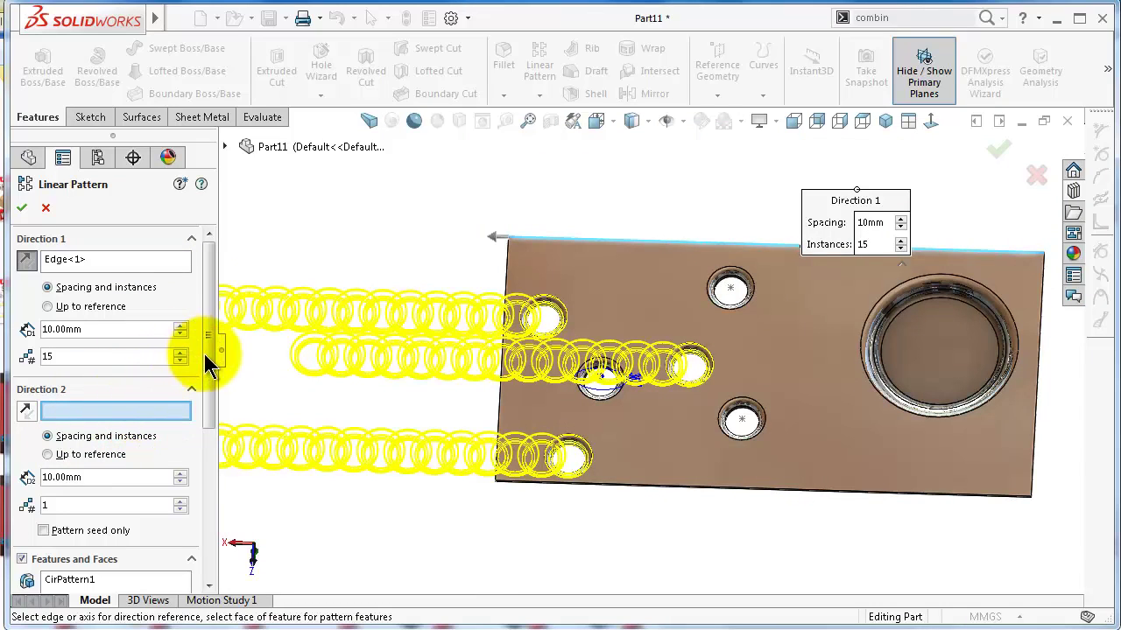
# Step: Replace the circular pattern with the round flange nearest the large circular emboss's centerline as the feature to pattern
pyautogui.moveTo(206, 357); pyautogui.dragTo(209, 453)
pyautogui.click(189, 427)
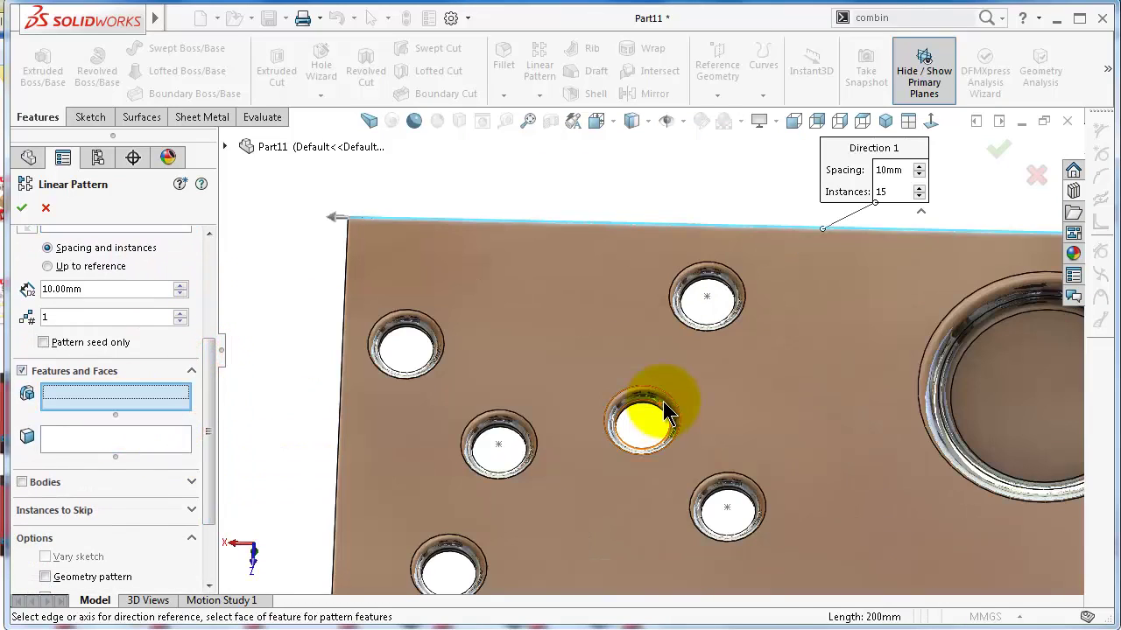
pyautogui.click(662, 414)
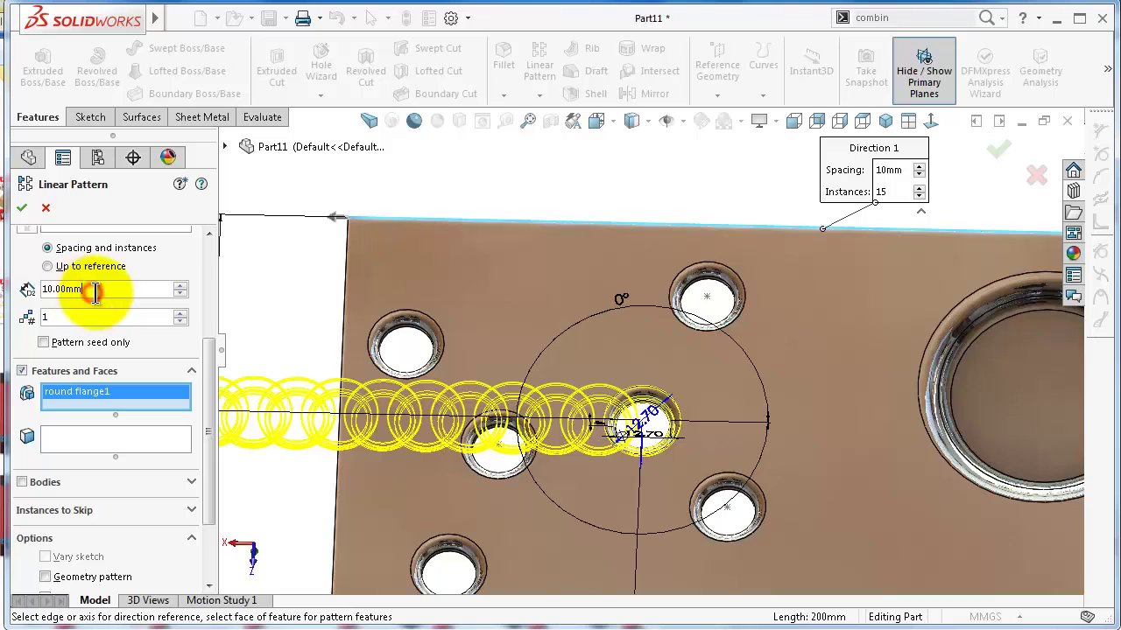
# Step: Set the linear pattern's first direction to 2 instances with 30 mm spacing
pyautogui.moveTo(212, 370); pyautogui.dragTo(213, 279)
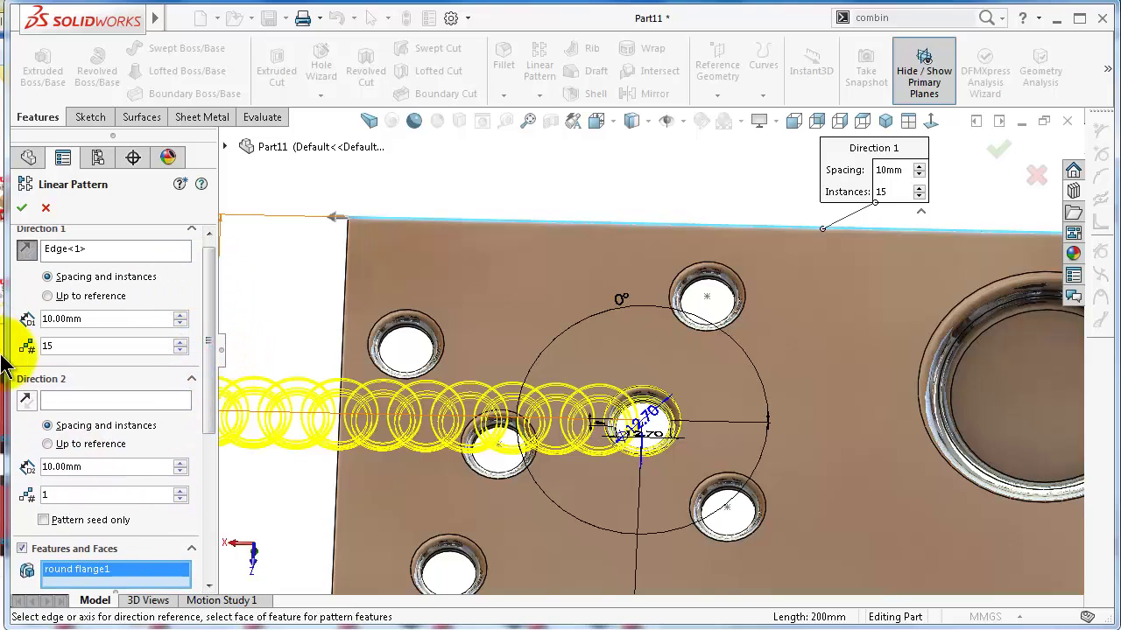
pyautogui.doubleClick(48, 346)
pyautogui.write('2')
pyautogui.press('Return')
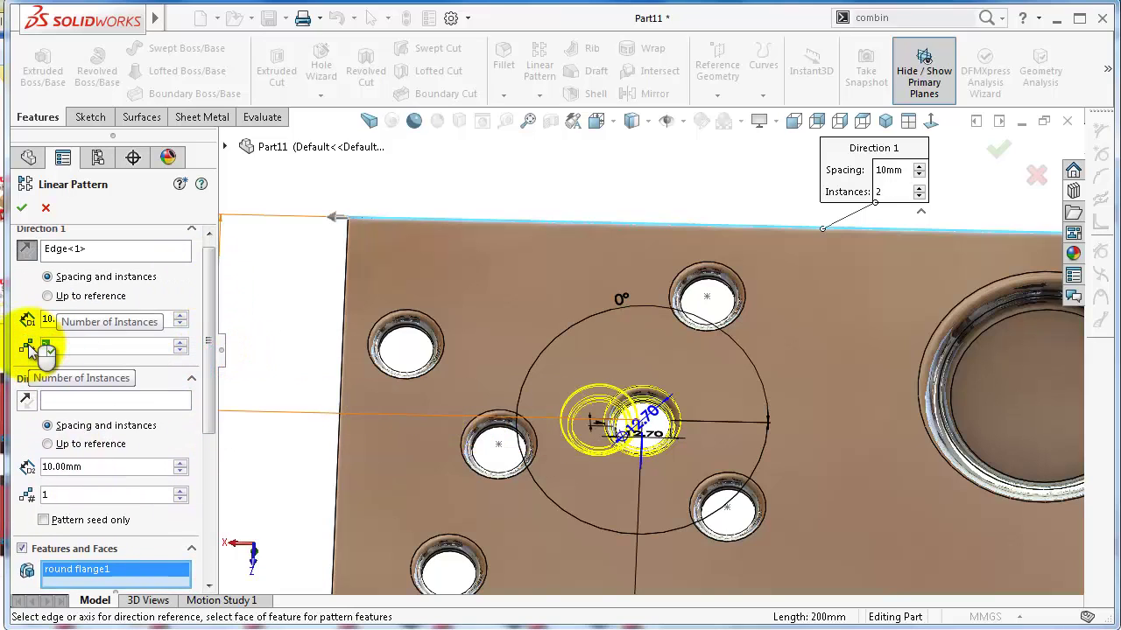
pyautogui.moveTo(122, 323); pyautogui.dragTo(29, 321)
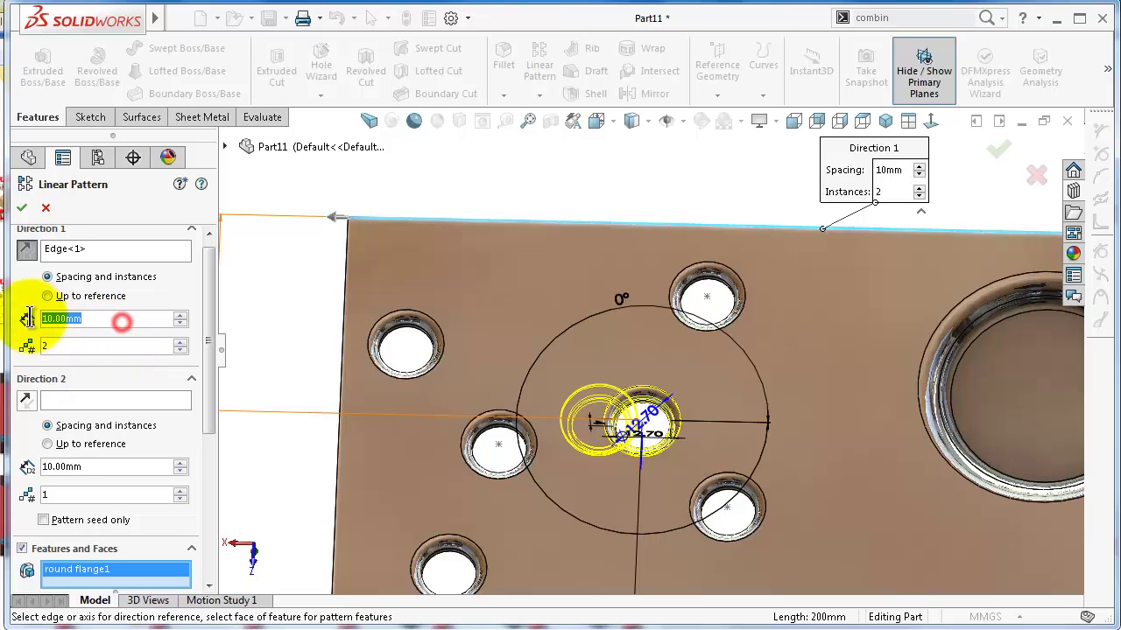
pyautogui.write('30')
pyautogui.press('Return')
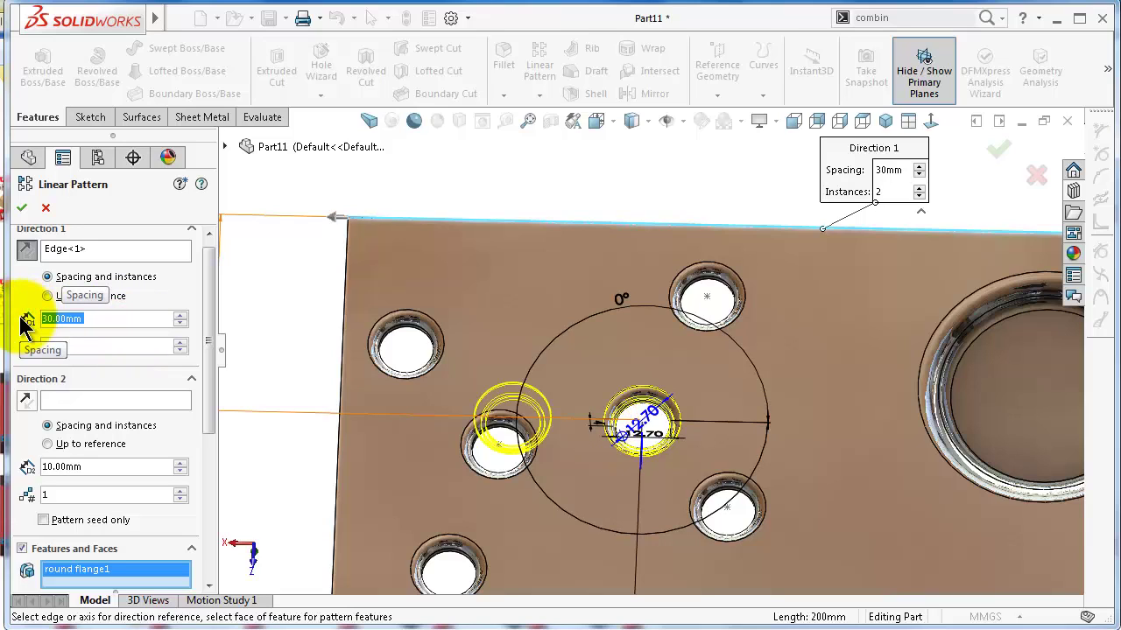
# Step: Reverse the linear pattern direction, set 3 instances with 20 mm spacing, and finish the pattern
pyautogui.click(27, 251)
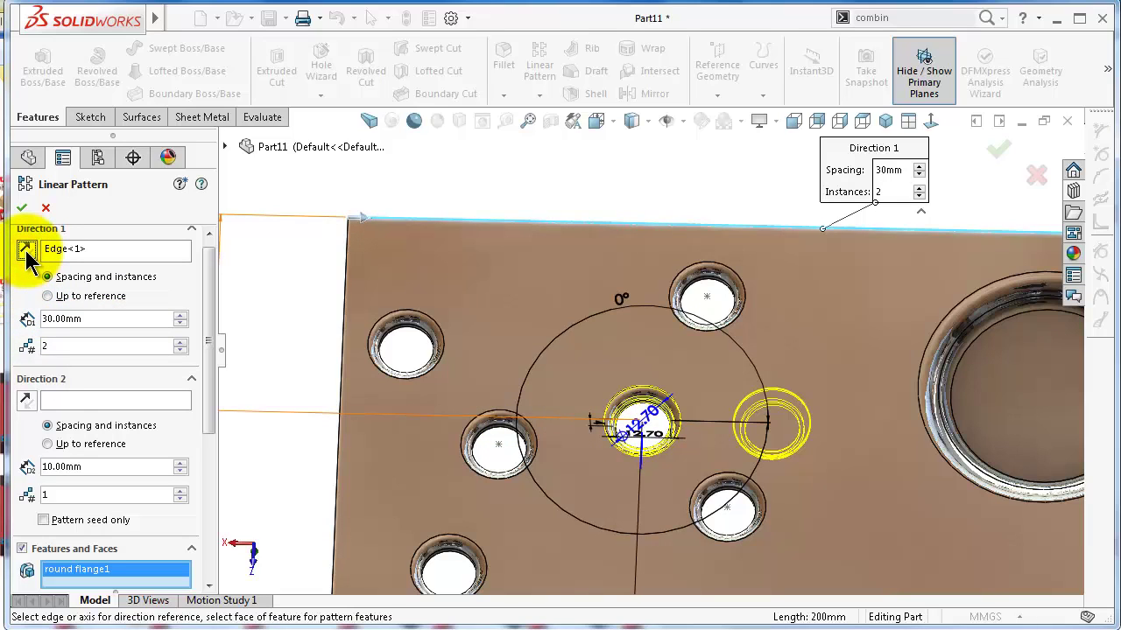
pyautogui.click(182, 346)
pyautogui.click(101, 320)
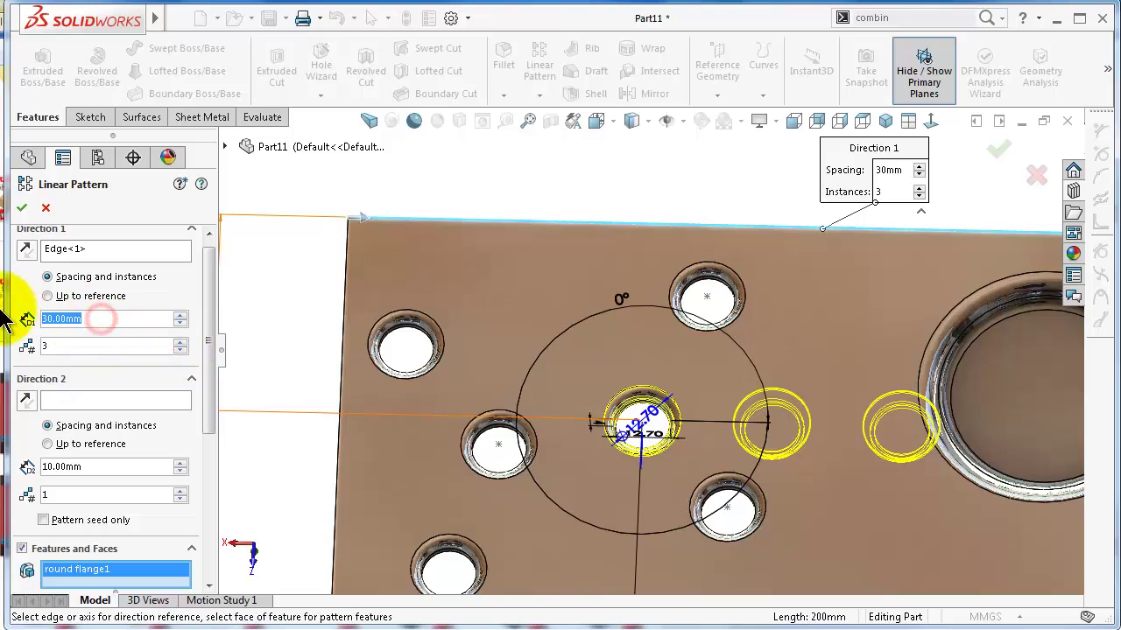
pyautogui.write('20')
pyautogui.press('Return')
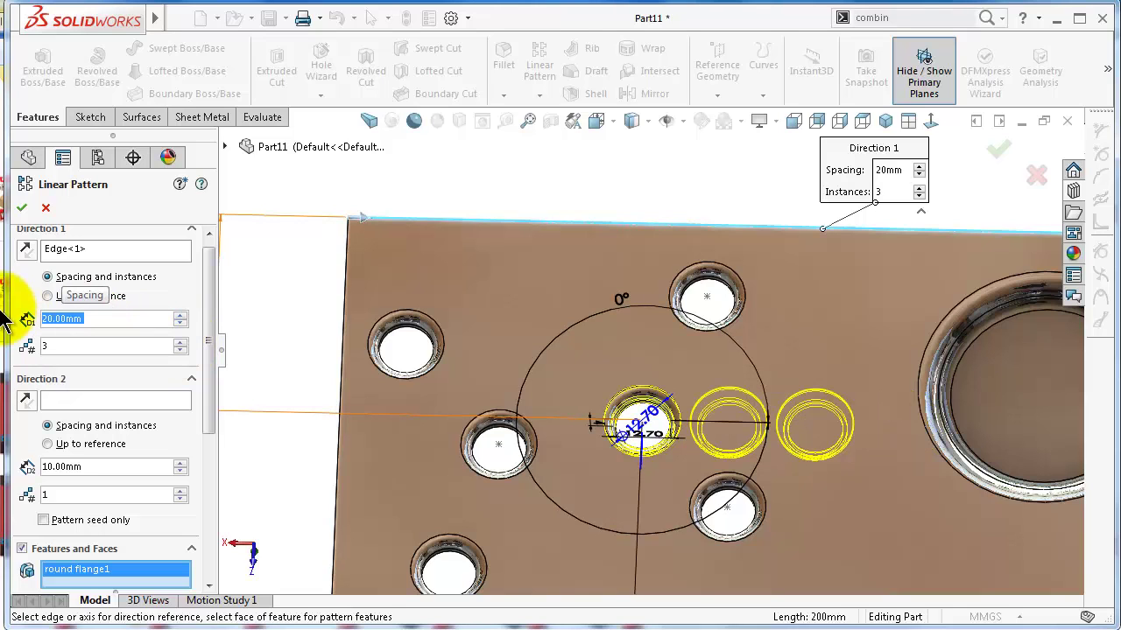
pyautogui.click(22, 208)
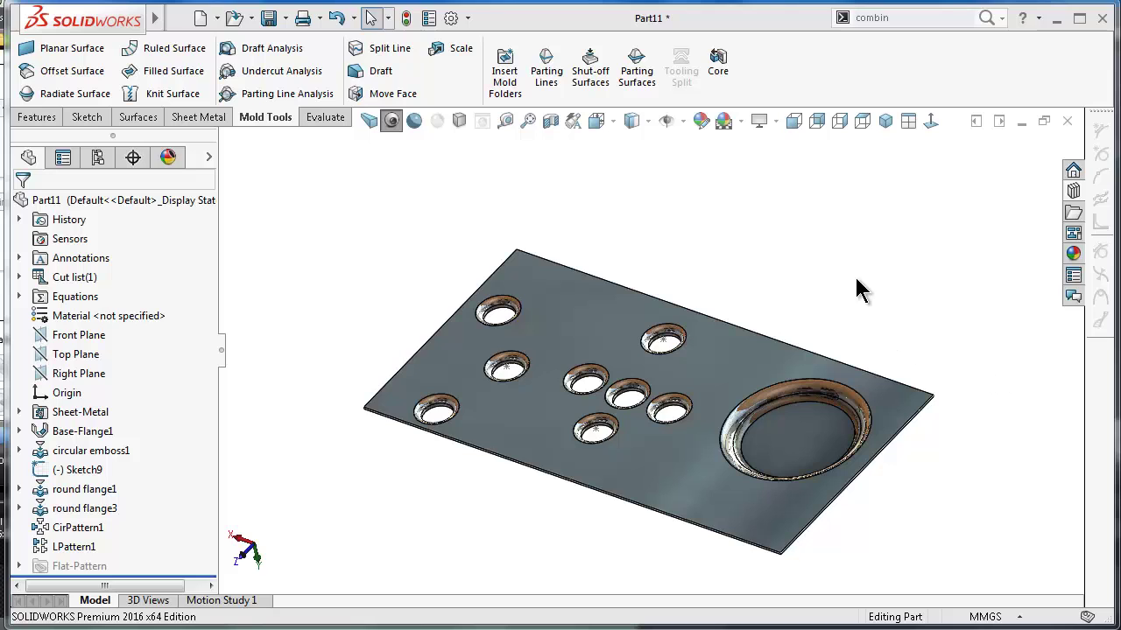
# Step: Create a new part document and start a sketch on the Top Plane
pyautogui.click(200, 18)
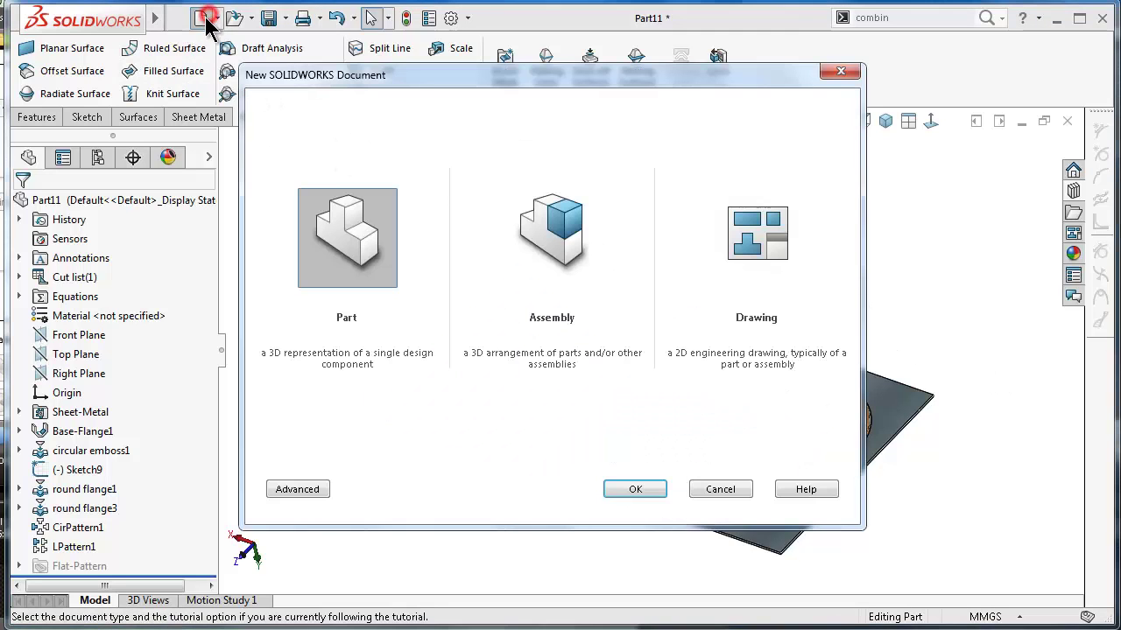
pyautogui.click(638, 490)
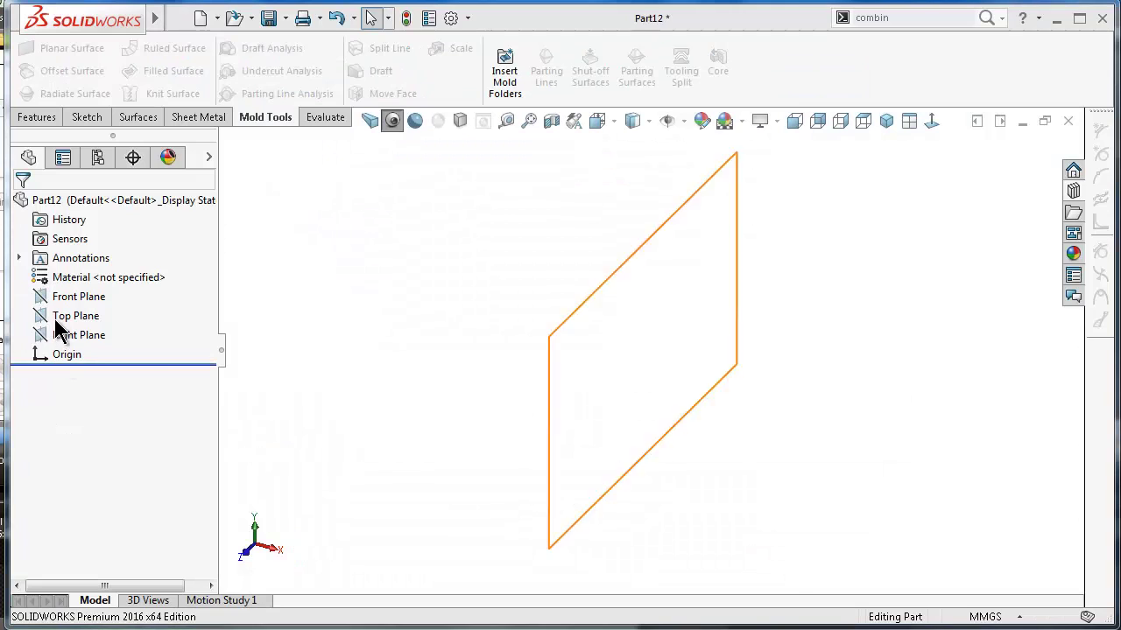
pyautogui.click(57, 317)
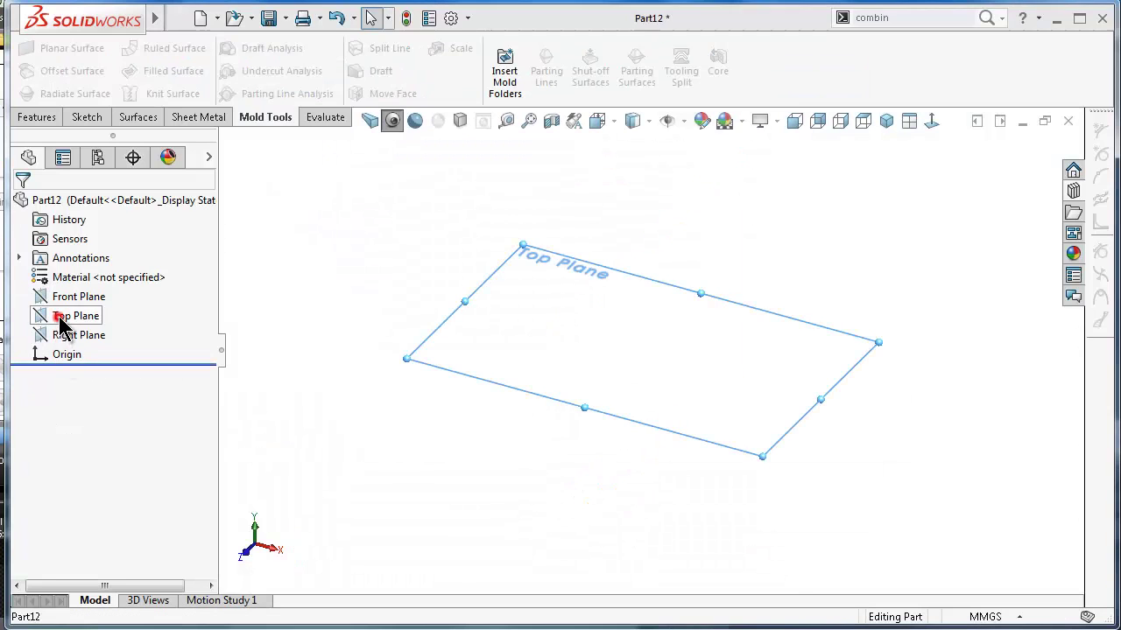
pyautogui.click(69, 295)
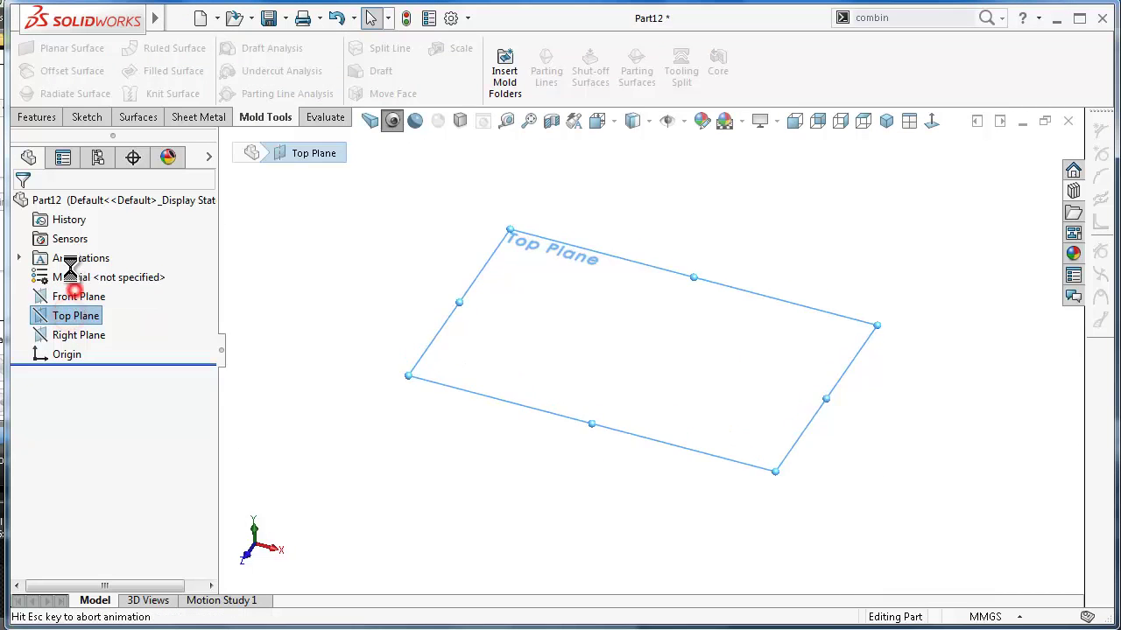
# Step: Sketch a center rectangle about 136 x 125 mm centered on the origin
pyautogui.click(126, 71)
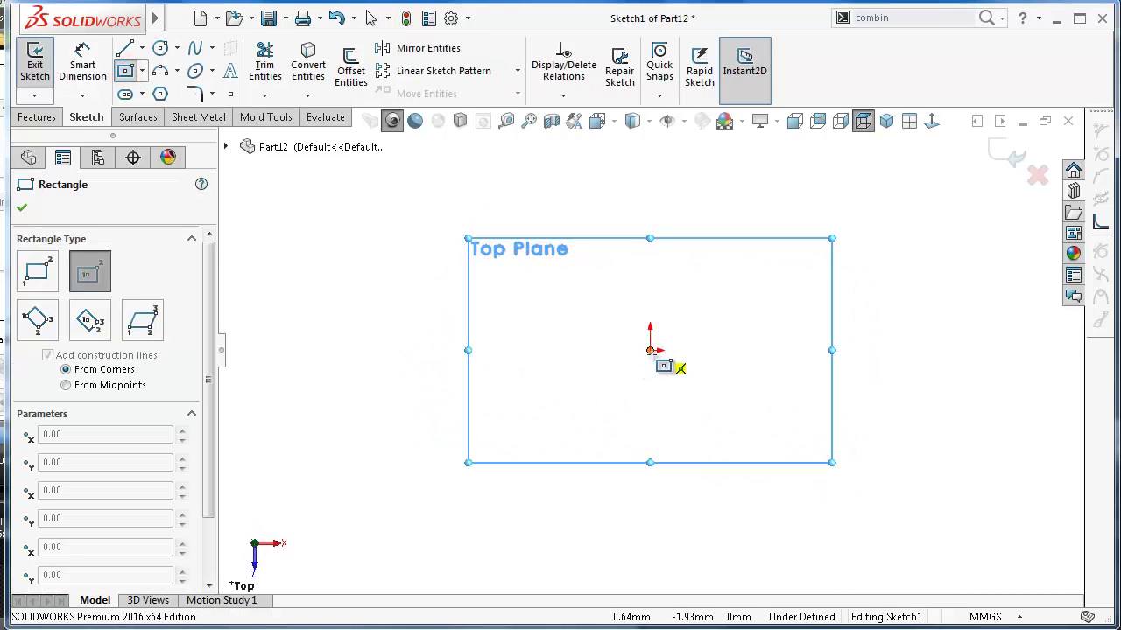
pyautogui.click(649, 350)
pyautogui.click(512, 224)
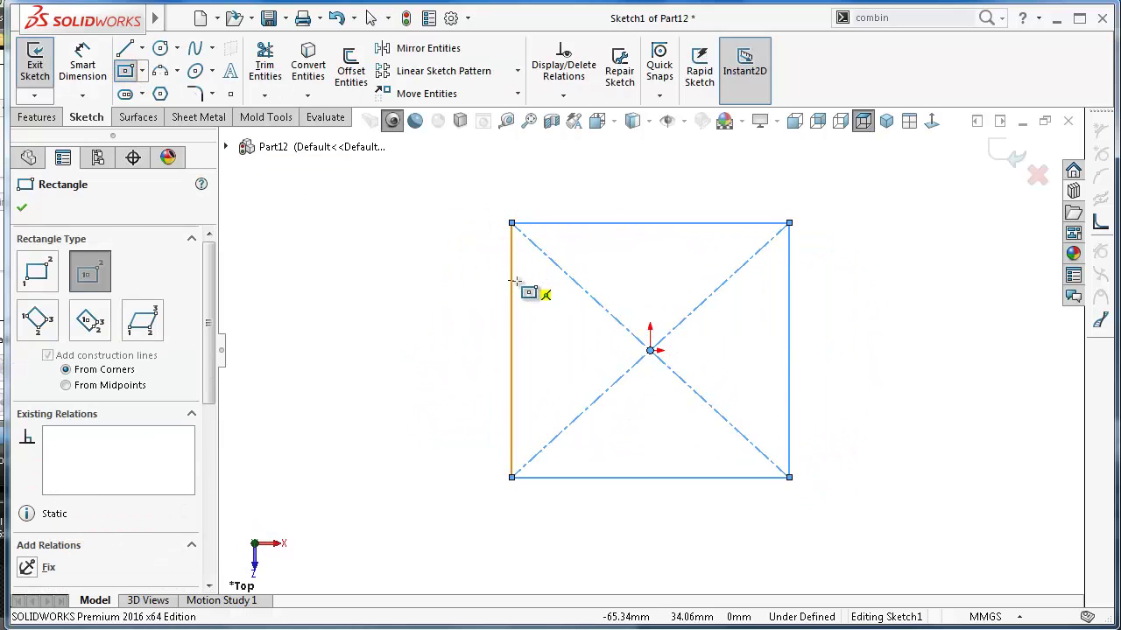
pyautogui.press('Escape')
# Step: Make two adjacent sides of the rectangle equal so that it becomes a square
pyautogui.click(633, 224)
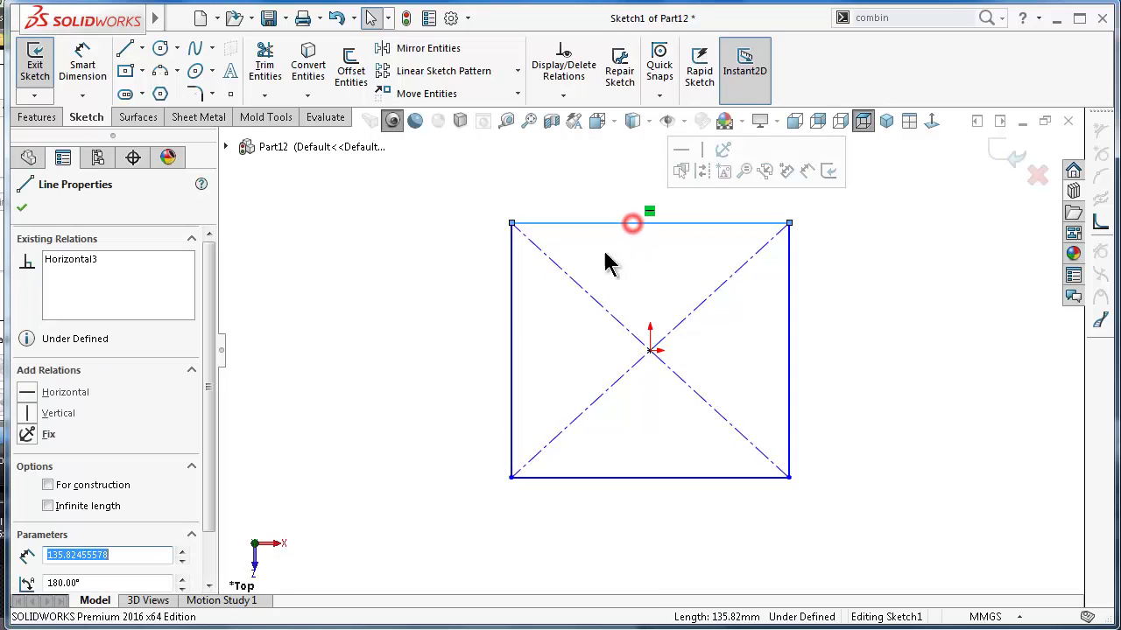
pyautogui.keyDown('ctrl'); pyautogui.click(512, 307); pyautogui.keyUp('ctrl')
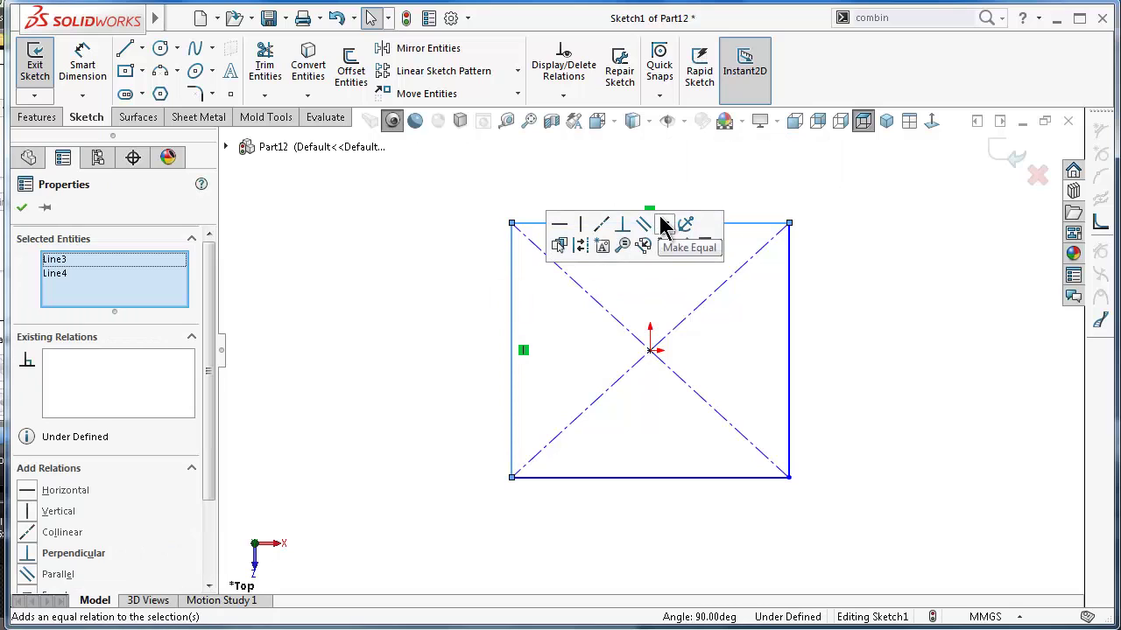
pyautogui.click(663, 225)
pyautogui.moveTo(391, 399); pyautogui.dragTo(393, 262, button='right')
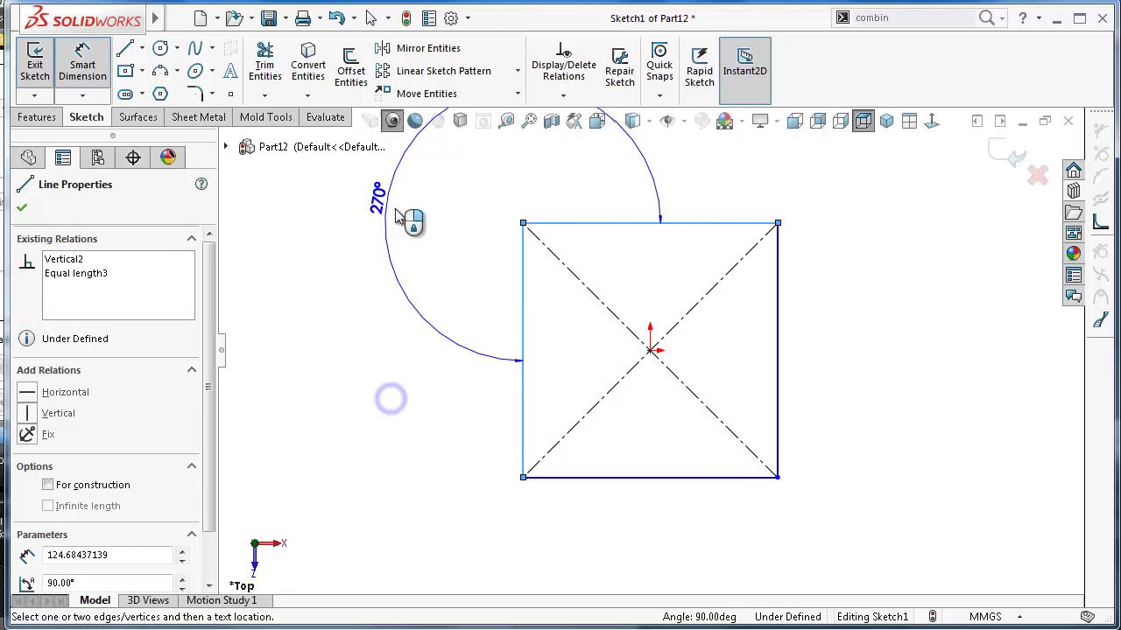
pyautogui.press('Escape')
# Step: Dimension the square's vertical side and set its length to 150 mm
pyautogui.click(522, 322)
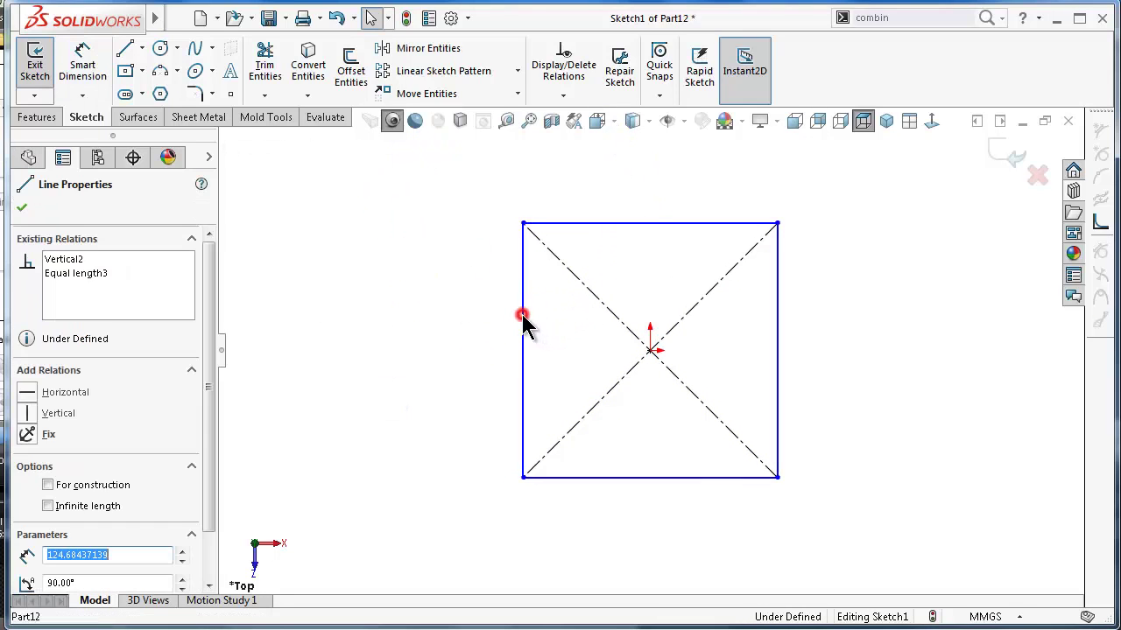
pyautogui.moveTo(426, 350); pyautogui.dragTo(415, 258, button='right')
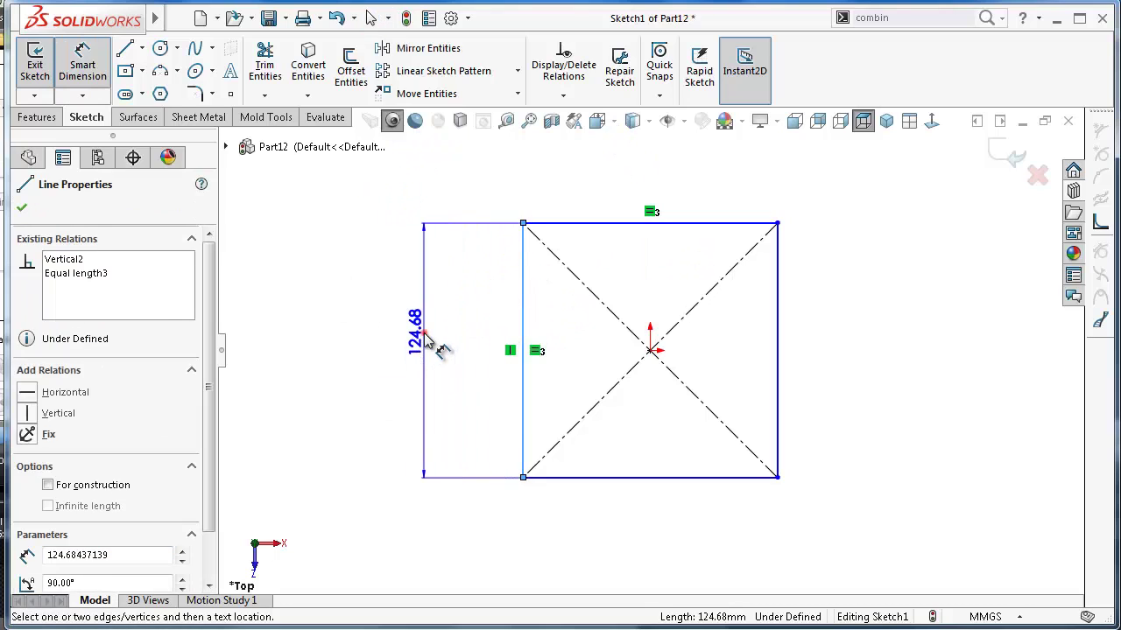
pyautogui.click(423, 333)
pyautogui.write('150')
pyautogui.press('Return')
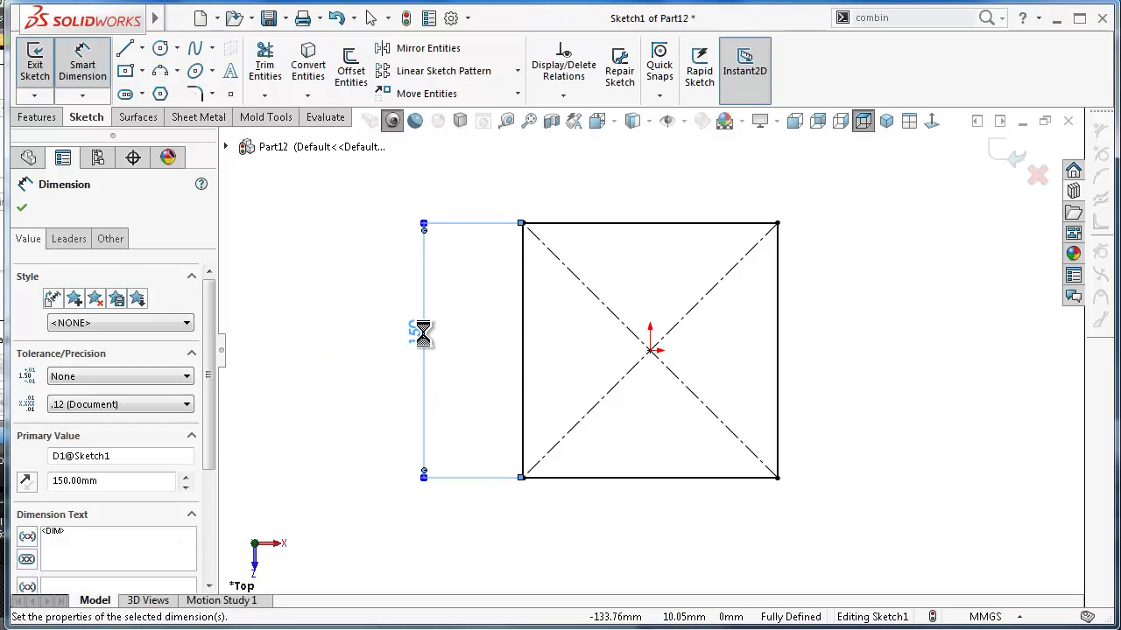
pyautogui.click(354, 391)
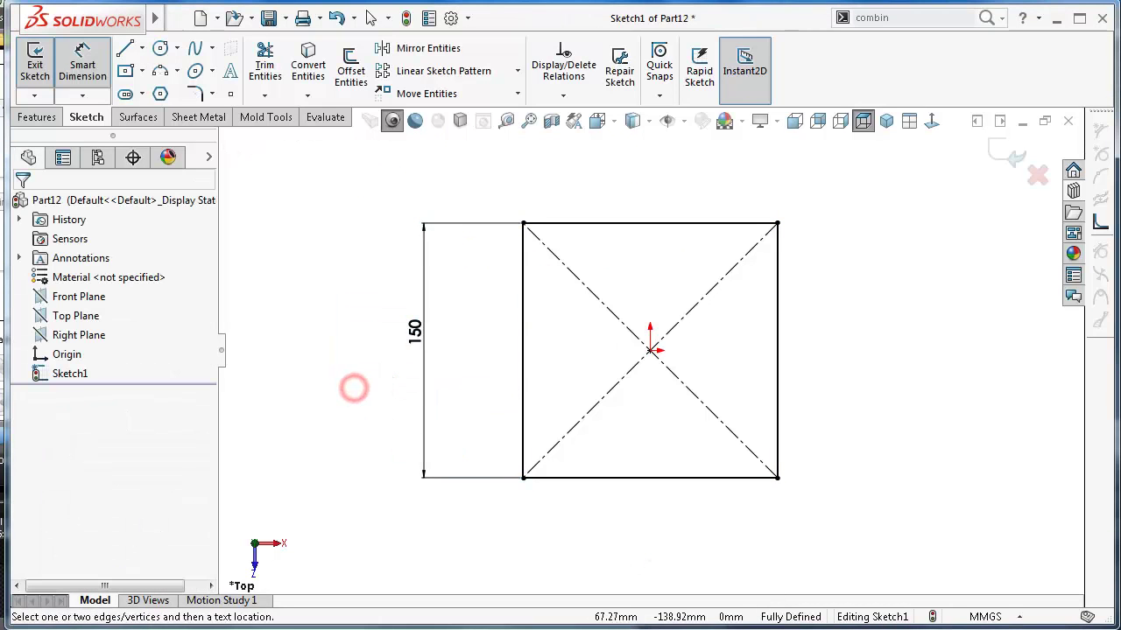
# Step: Create a base flange from the square sketch with 1 mm thickness and a K-factor of 0.38
pyautogui.click(222, 120)
pyautogui.click(64, 63)
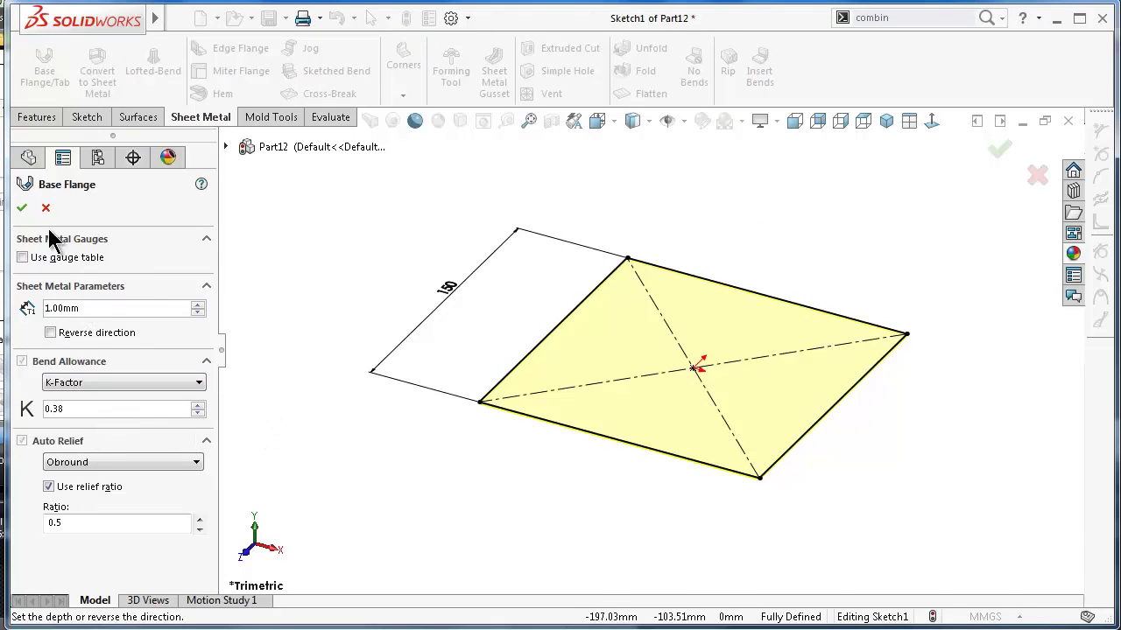
pyautogui.click(23, 207)
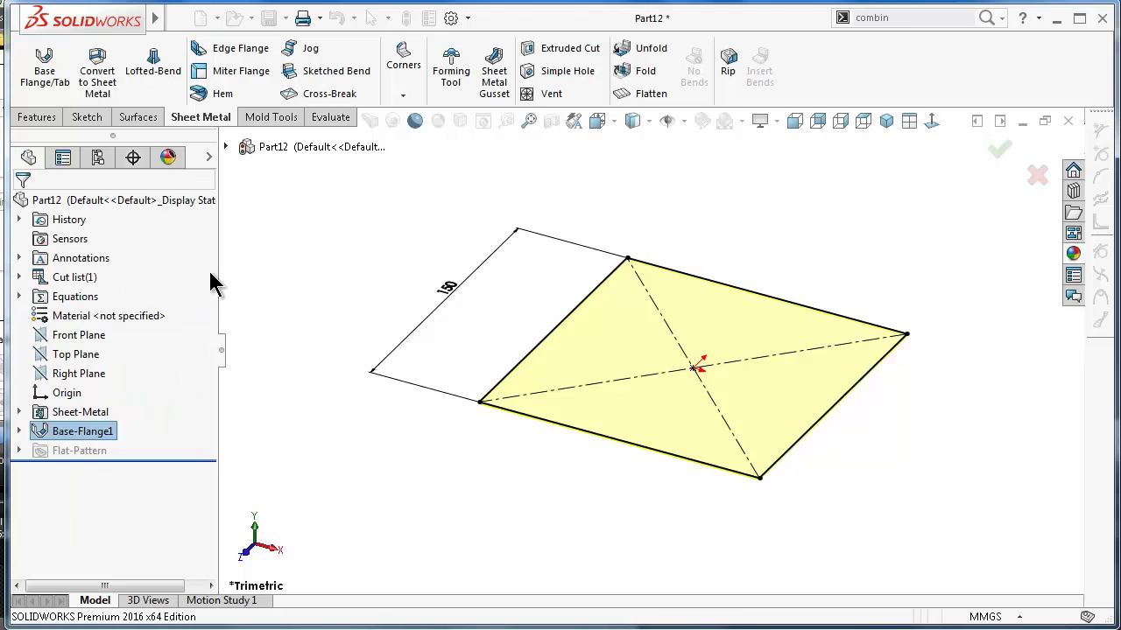
pyautogui.click(487, 459)
# Step: Start a miter flange with its profile sketch plane at the corner end of one top edge of the plate
pyautogui.moveTo(596, 466); pyautogui.dragTo(613, 328, button='middle')
pyautogui.scroll(-3, 820, 464)
pyautogui.scroll(-3, 742, 402)
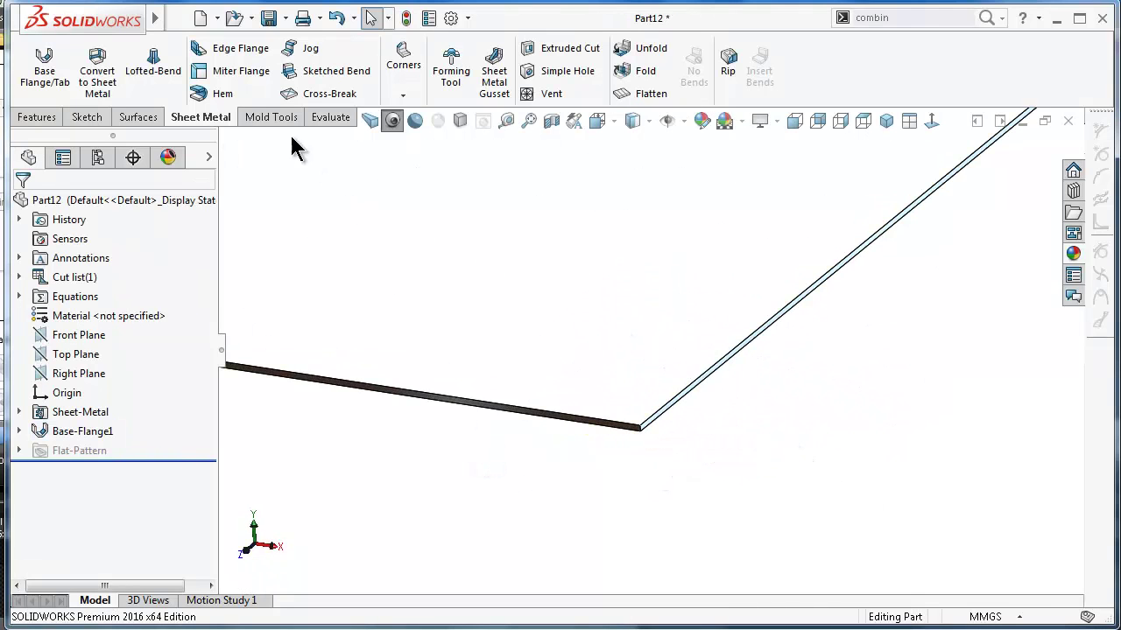
pyautogui.click(236, 76)
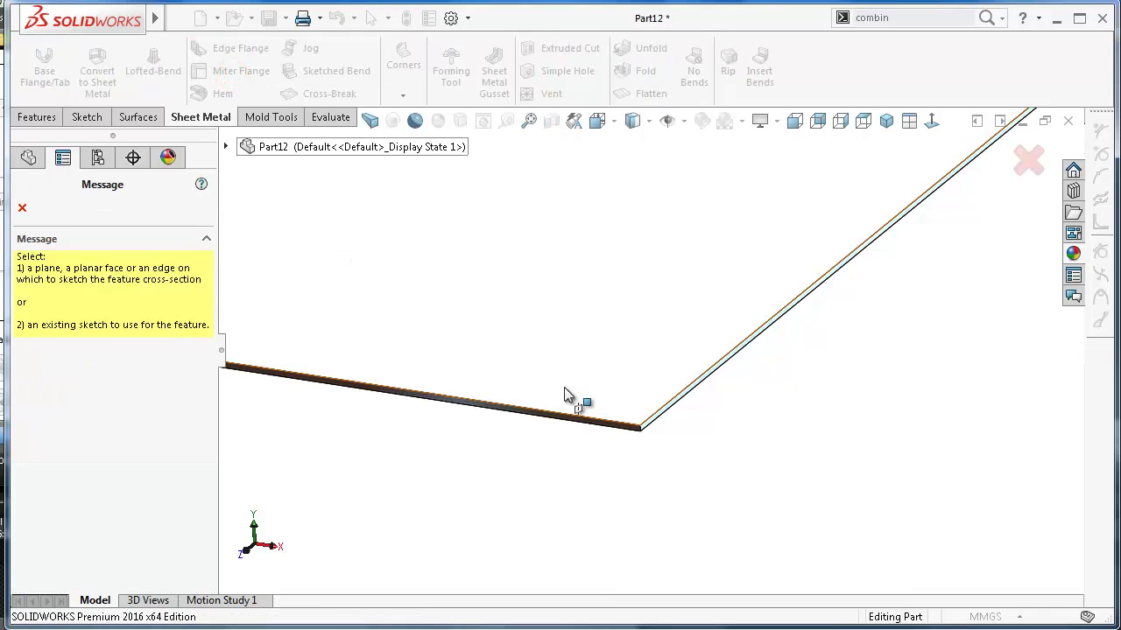
pyautogui.click(577, 418)
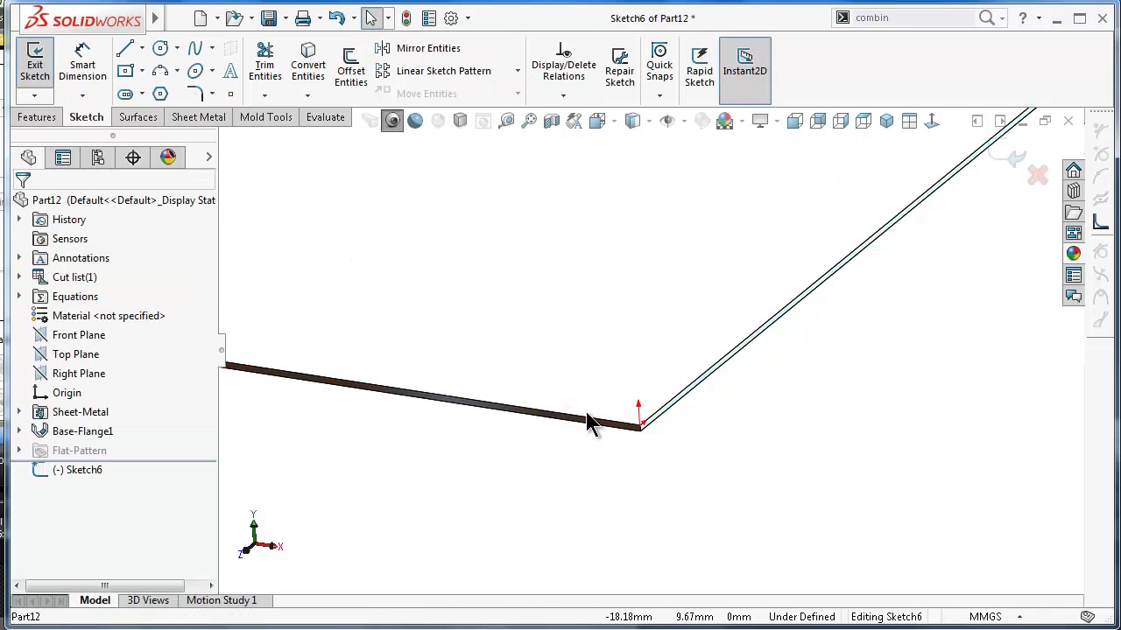
pyautogui.click(930, 121)
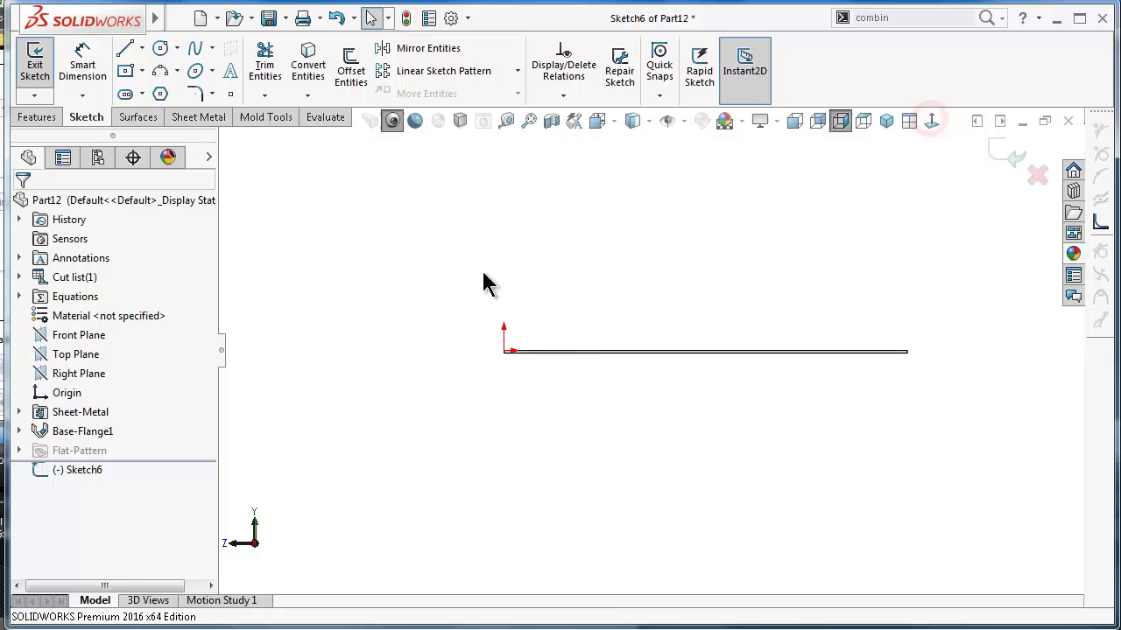
# Step: Sketch an L-shaped flange profile from the plate's corner, about 16 mm up and 11 mm inward over the plate
pyautogui.click(126, 50)
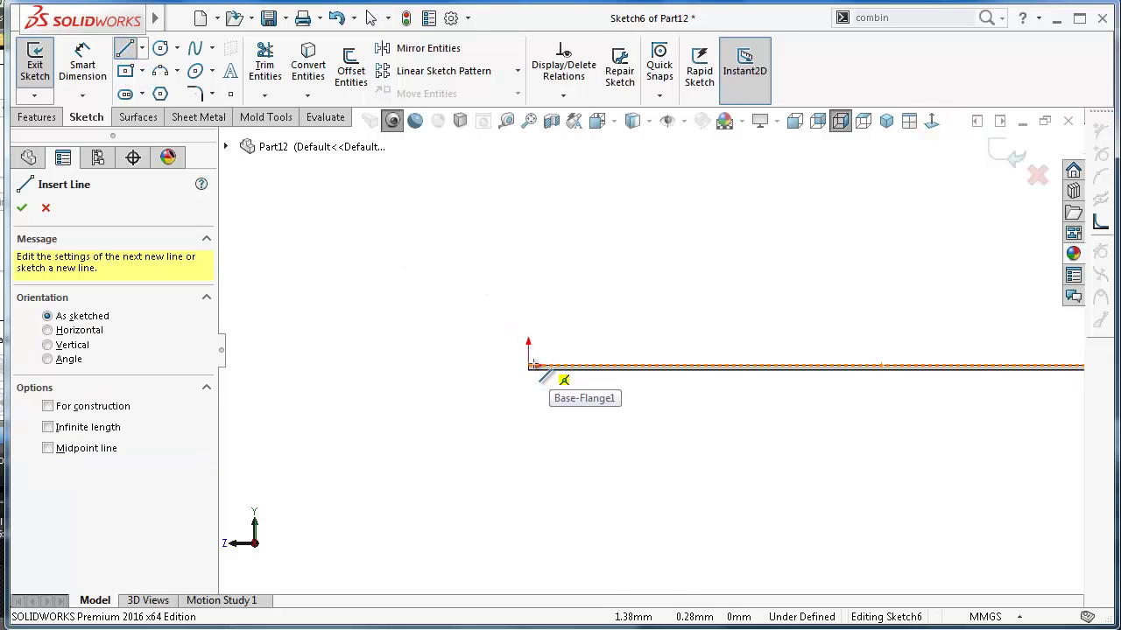
pyautogui.click(528, 366)
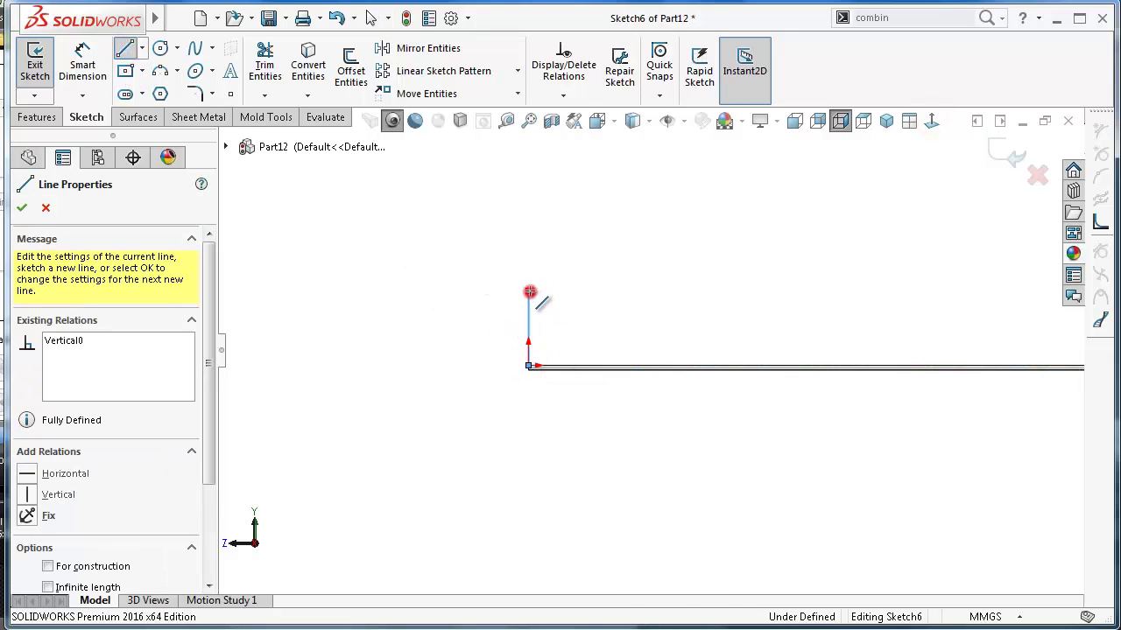
pyautogui.click(528, 291)
pyautogui.click(584, 291)
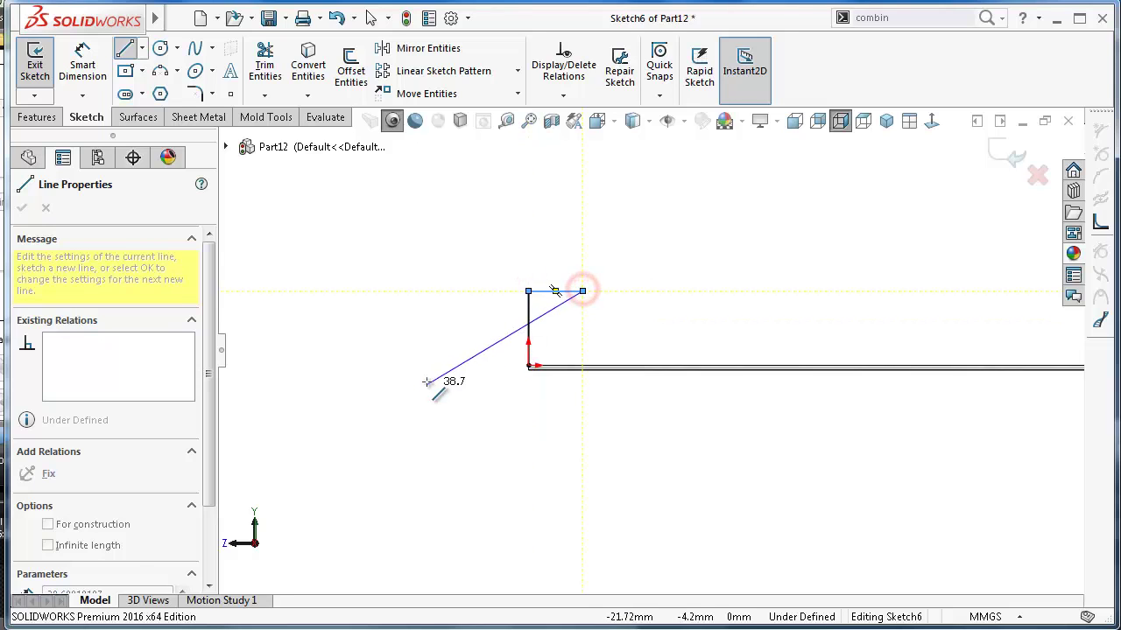
# Step: Dimension the flange profile with a 15 mm vertical leg and a 10 mm horizontal leg
pyautogui.moveTo(426, 382); pyautogui.dragTo(415, 226, button='right')
pyautogui.click(528, 315)
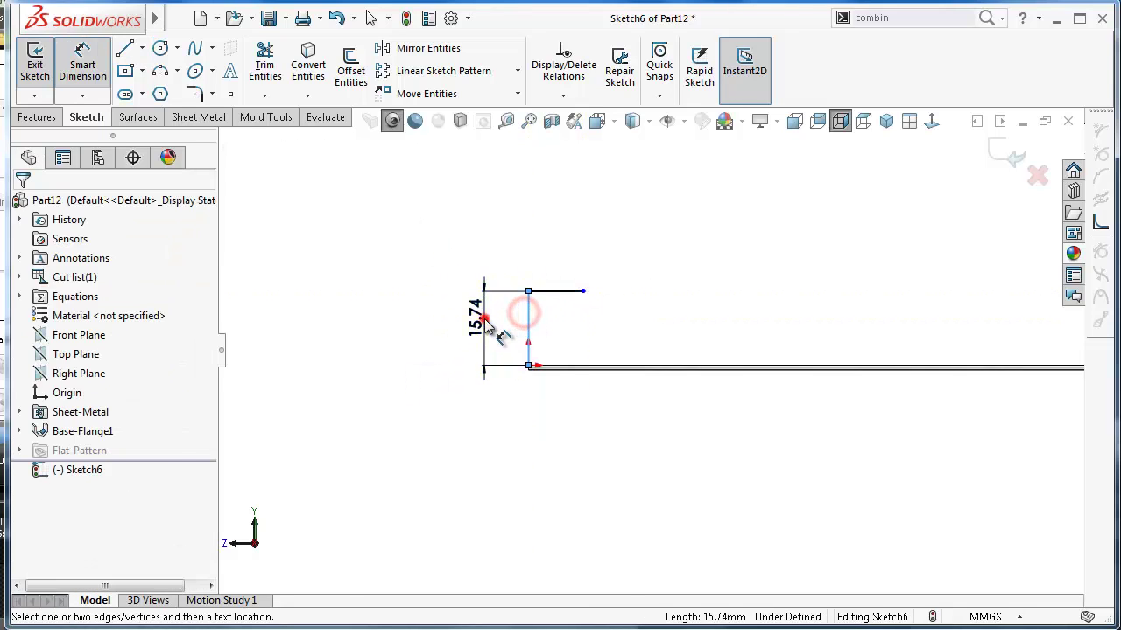
pyautogui.click(484, 319)
pyautogui.write('15')
pyautogui.press('Return')
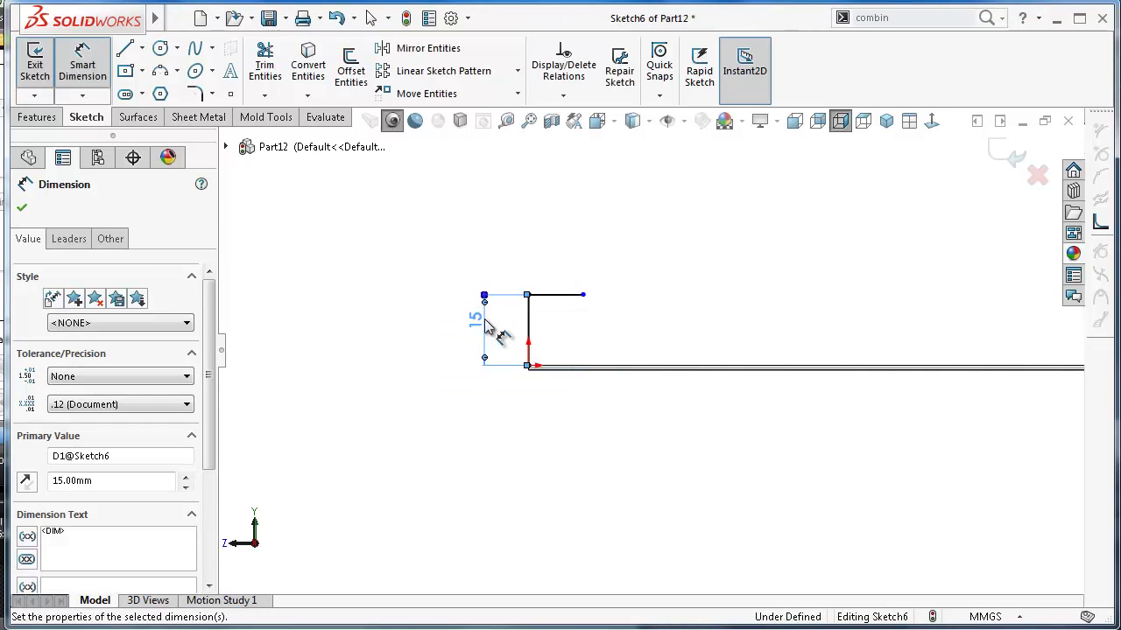
pyautogui.click(567, 296)
pyautogui.click(570, 263)
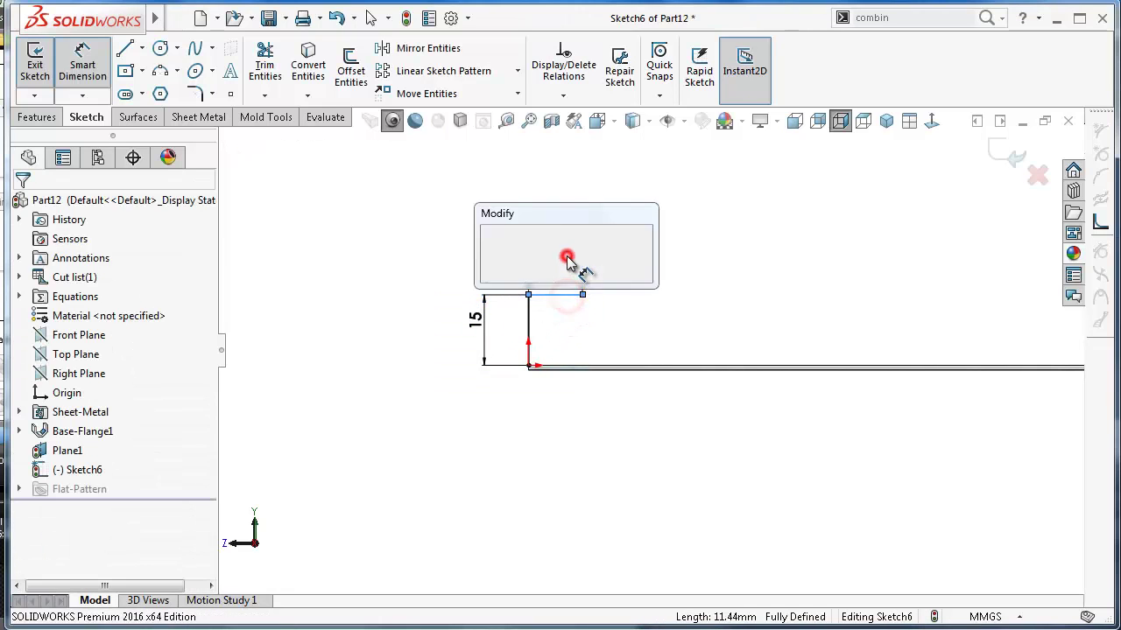
pyautogui.write('10')
pyautogui.press('Return')
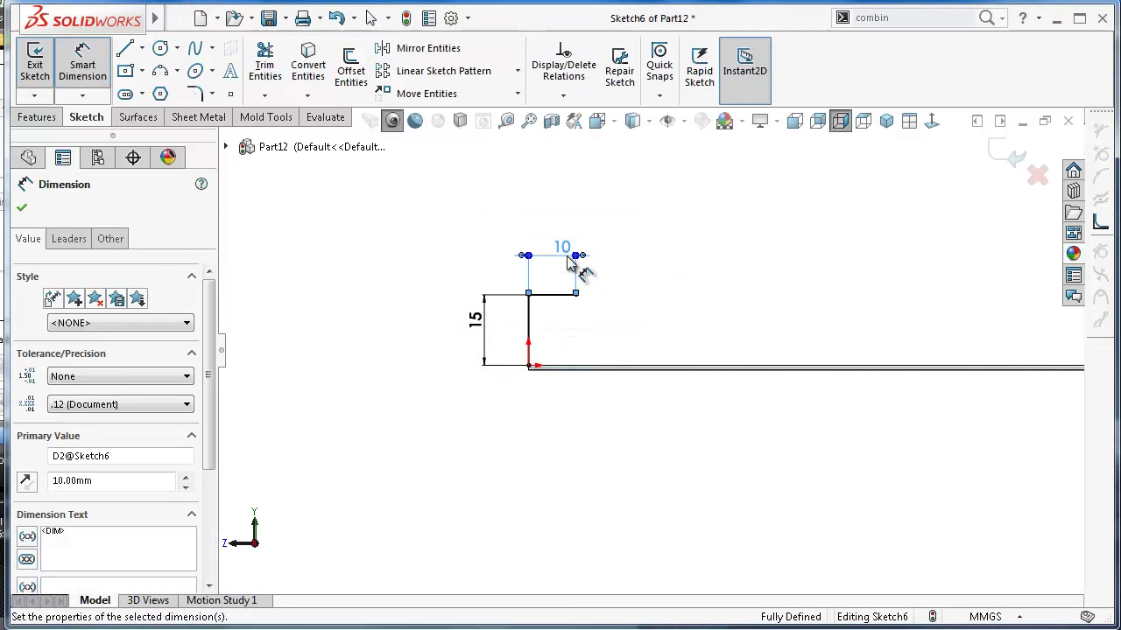
# Step: Finish the profile sketch and create the miter flange along all four edges of the plate
pyautogui.moveTo(569, 255)
pyautogui.mouseDown(button='middle')
pyautogui.moveTo(556, 275)
pyautogui.moveTo(565, 294)
pyautogui.mouseUp(button='middle')
pyautogui.click(1003, 151)
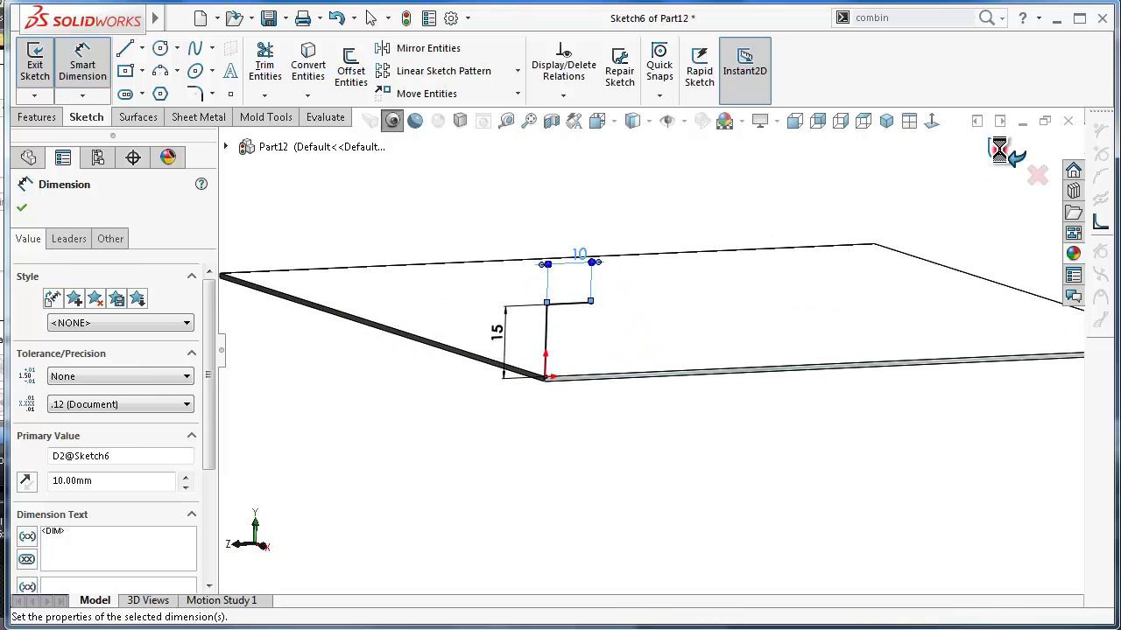
pyautogui.moveTo(683, 280)
pyautogui.mouseDown(button='middle')
pyautogui.moveTo(511, 361)
pyautogui.moveTo(475, 350)
pyautogui.moveTo(456, 383)
pyautogui.mouseUp(button='middle')
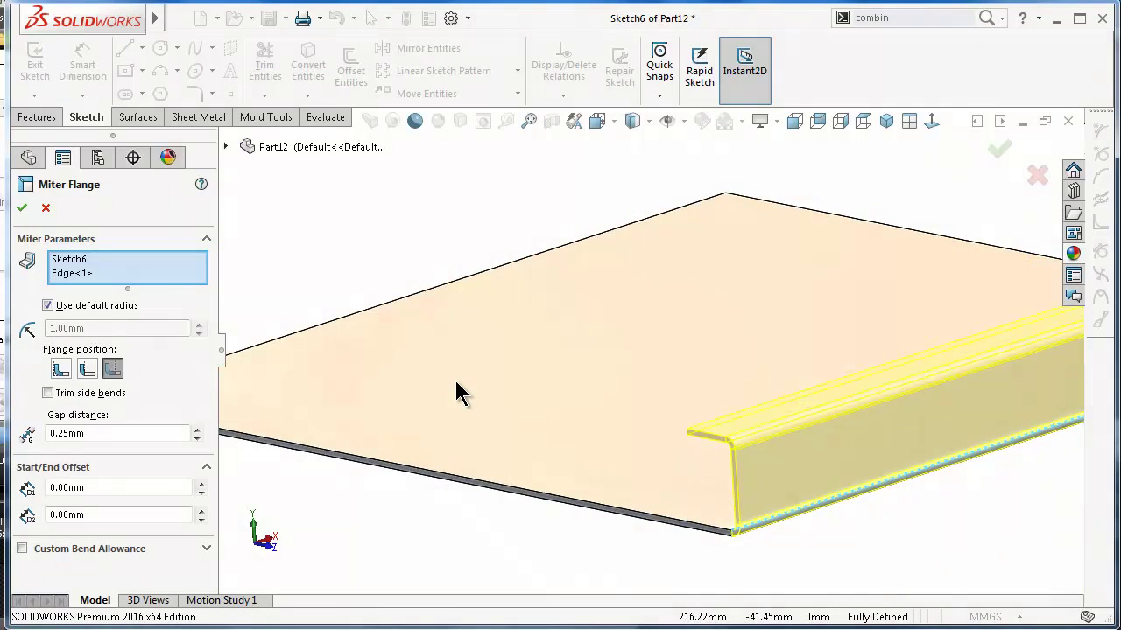
pyautogui.click(662, 524)
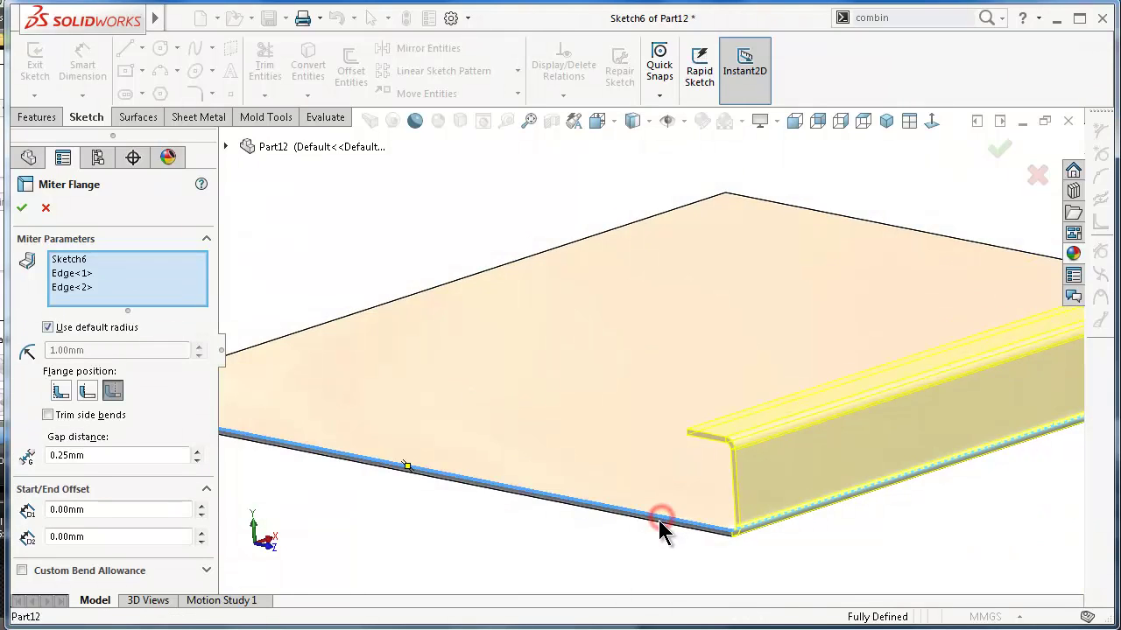
pyautogui.moveTo(663, 531)
pyautogui.mouseDown(button='middle')
pyautogui.moveTo(619, 496)
pyautogui.moveTo(563, 493)
pyautogui.mouseUp(button='middle')
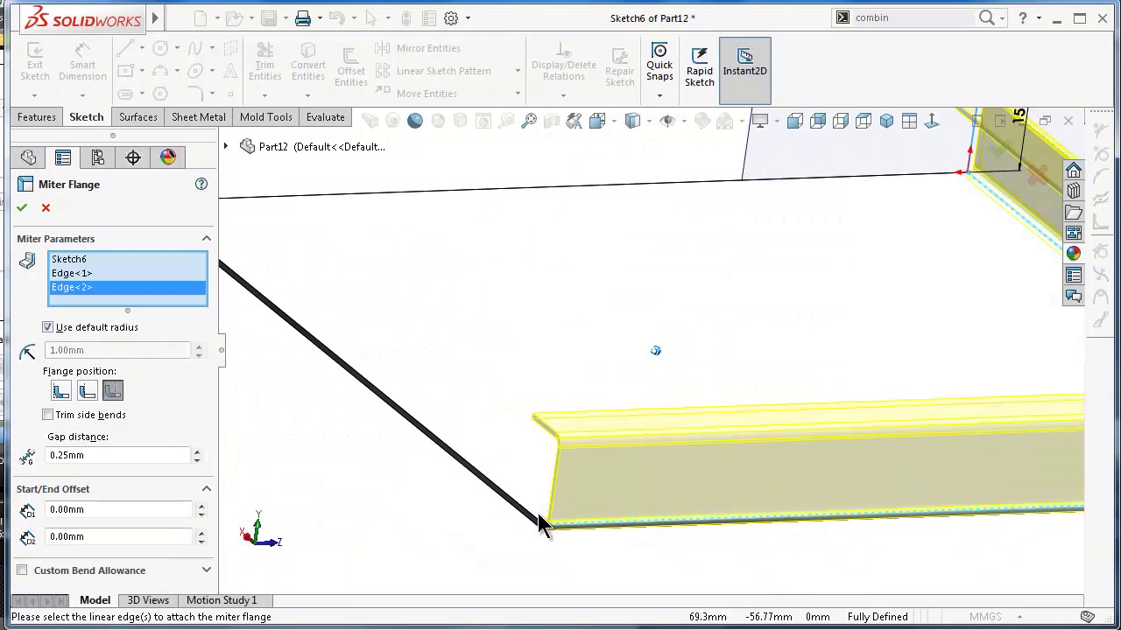
pyautogui.click(538, 525)
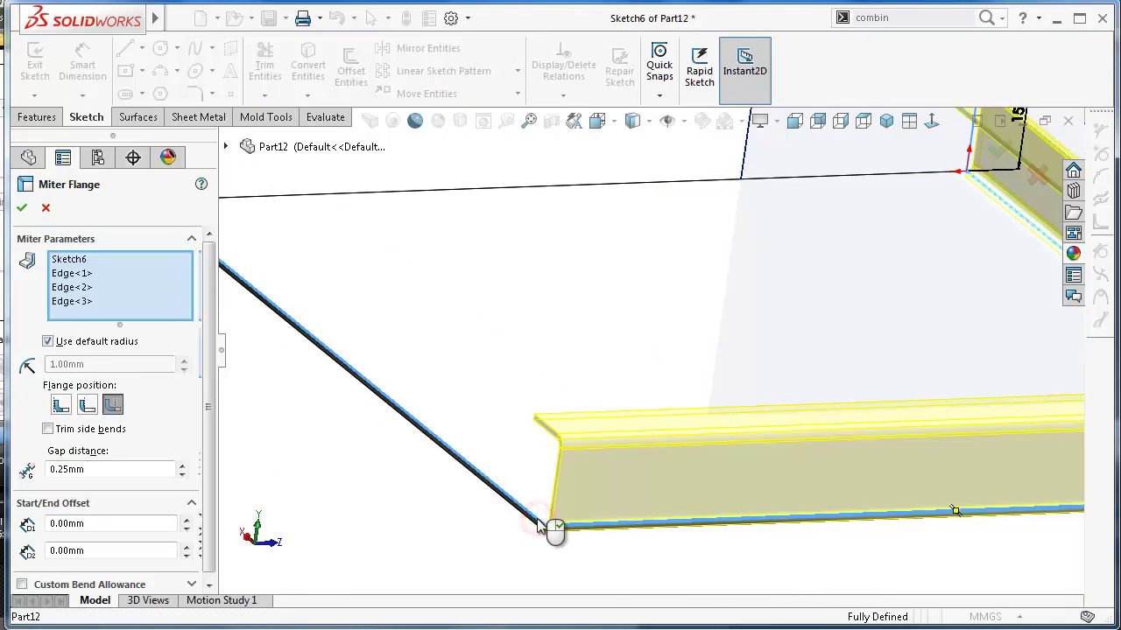
pyautogui.moveTo(538, 520); pyautogui.dragTo(442, 513, button='middle')
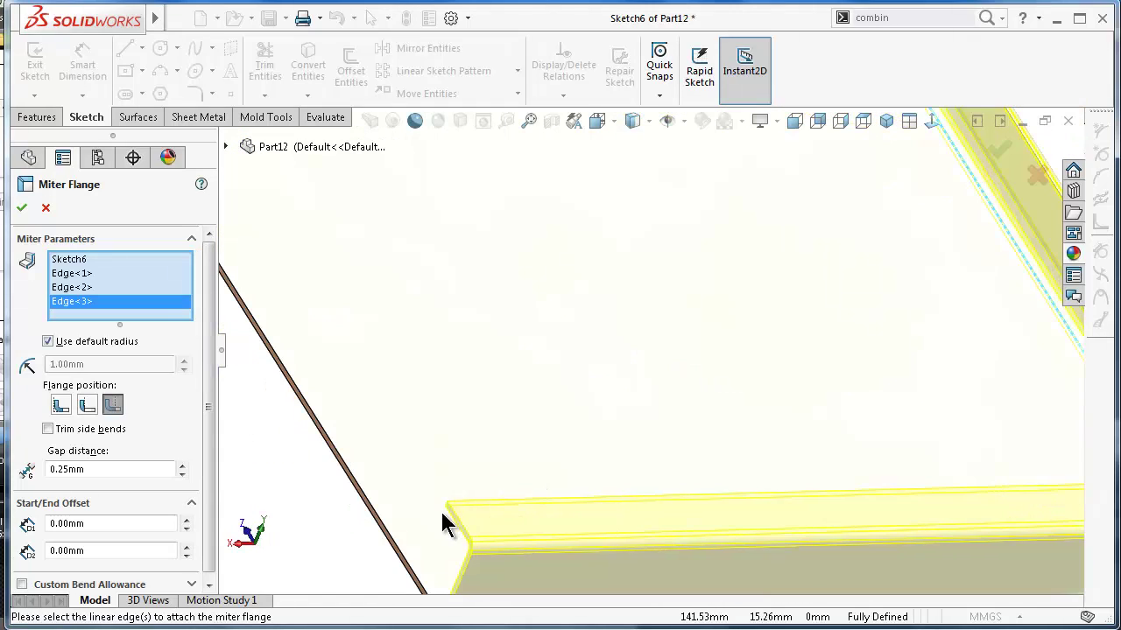
pyautogui.click(391, 541)
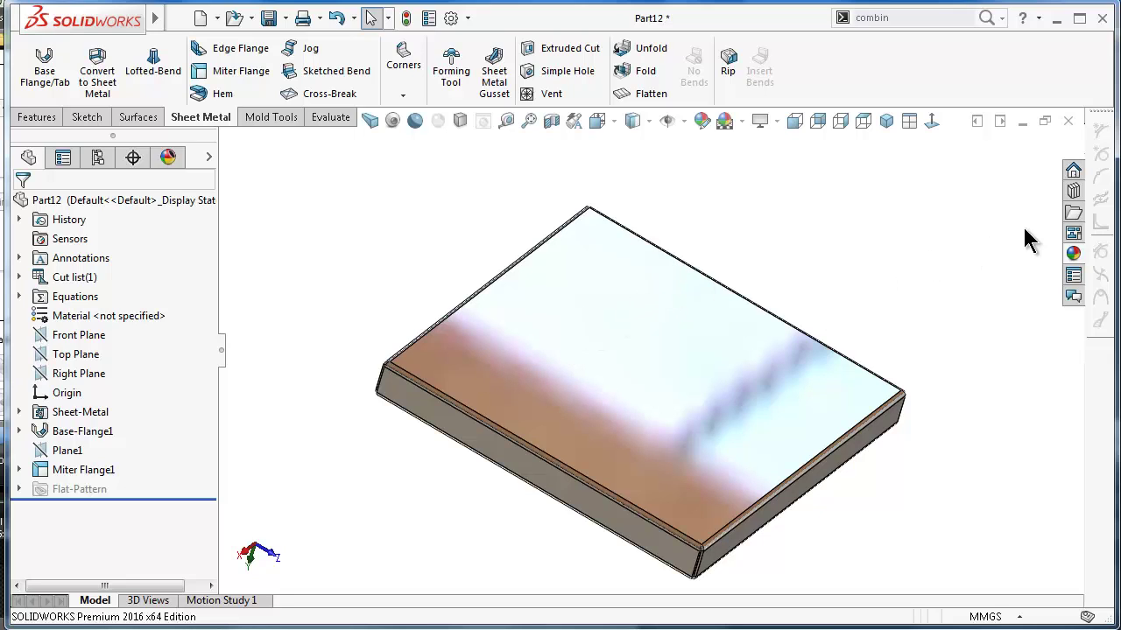
# Step: Place the louver forming tool from the design library's louvers folder on the plate's large flat face
pyautogui.click(1070, 208)
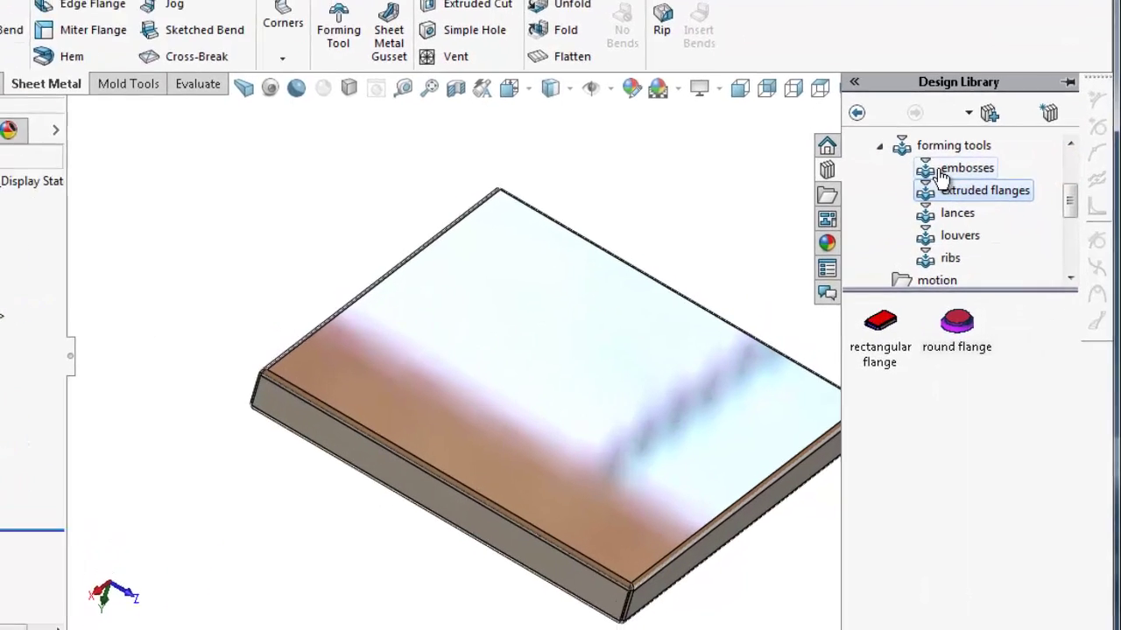
pyautogui.click(967, 190)
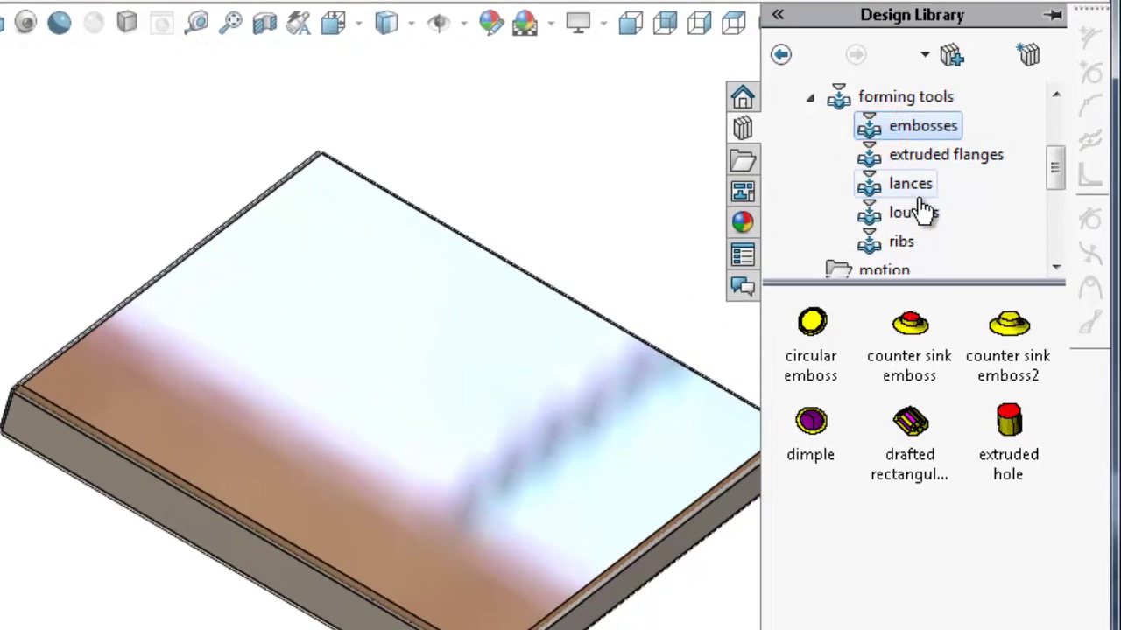
pyautogui.click(902, 244)
pyautogui.click(911, 218)
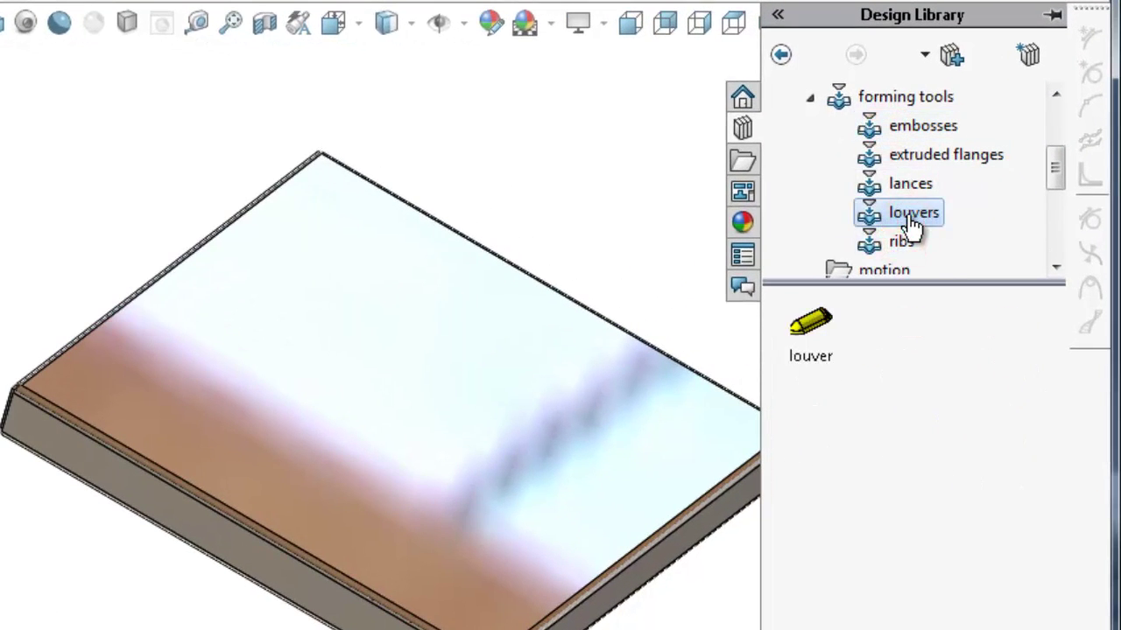
pyautogui.moveTo(807, 331); pyautogui.dragTo(329, 293)
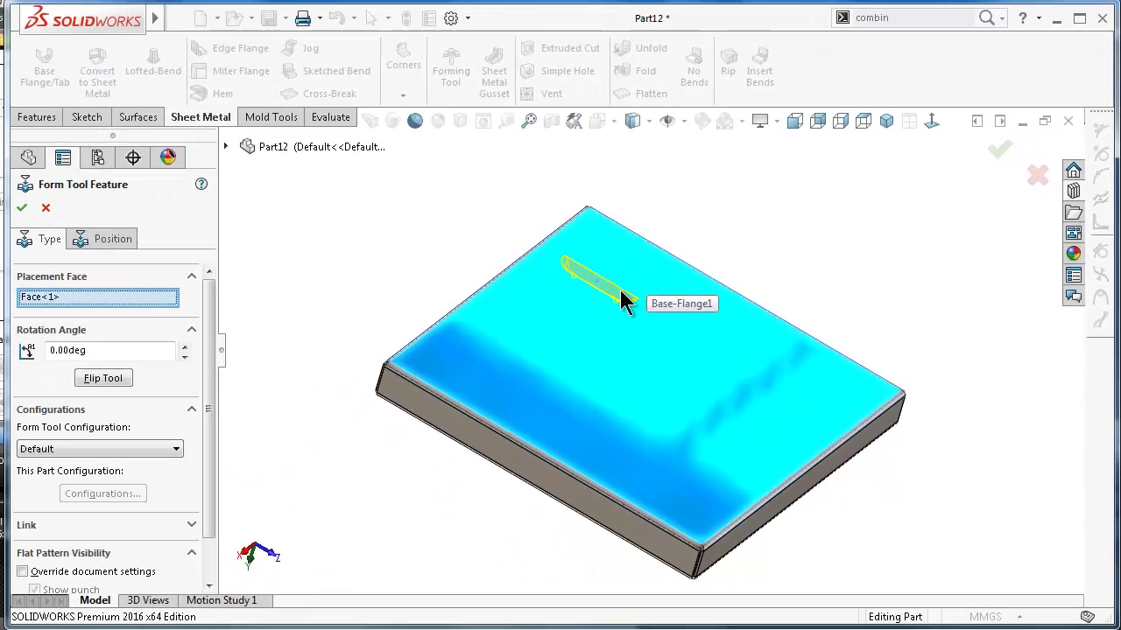
pyautogui.scroll(-2, 626, 295)
pyautogui.moveTo(630, 295); pyautogui.dragTo(631, 298, button='middle')
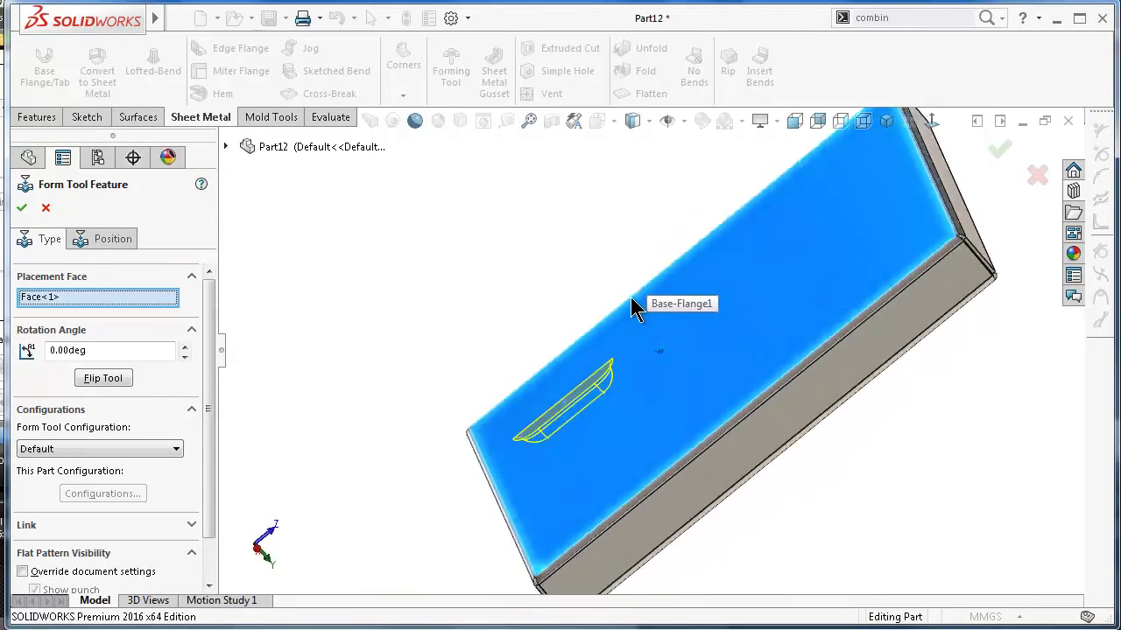
# Step: Flip the louver tool, set its rotation angle to 90 degrees and create the form tool feature
pyautogui.click(105, 377)
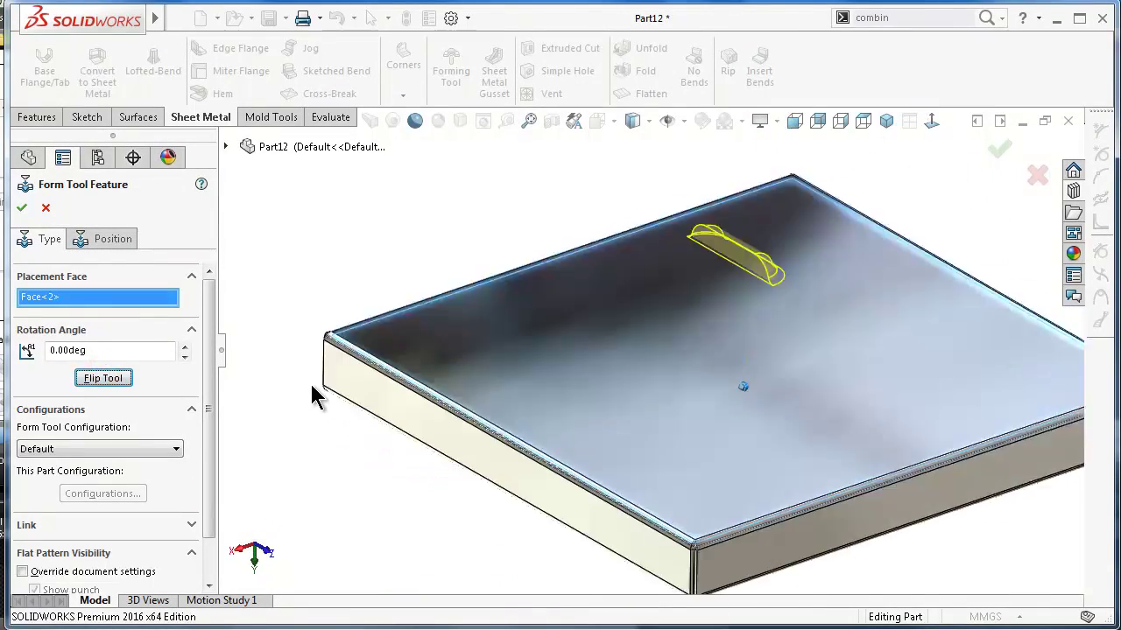
pyautogui.press('Right')
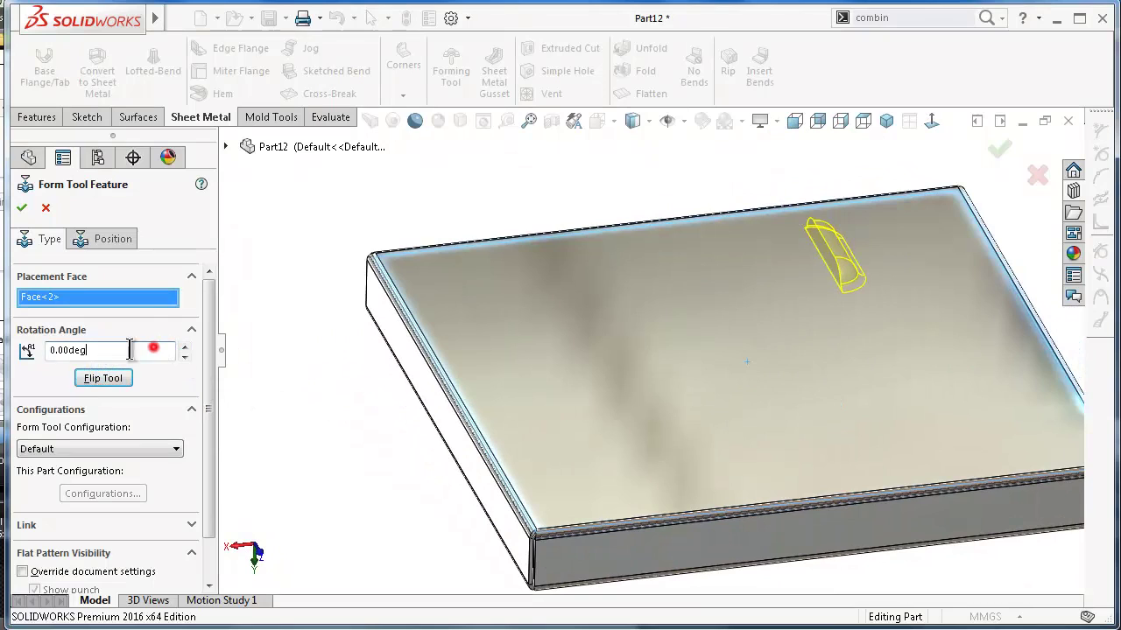
pyautogui.doubleClick(129, 349)
pyautogui.press('Return')
pyautogui.press('Right')
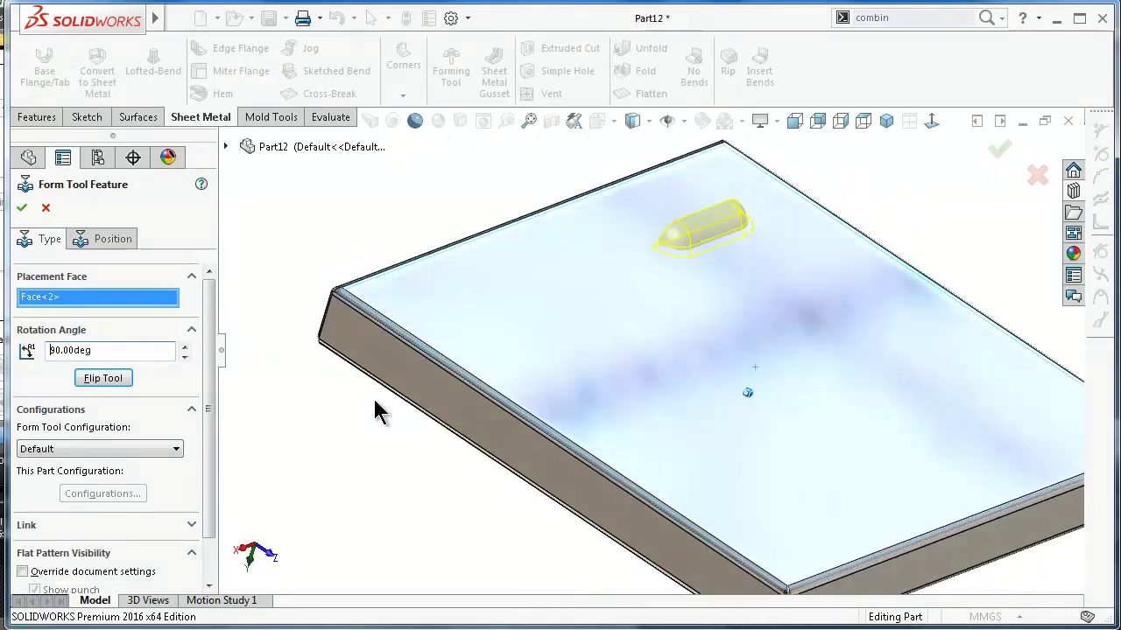
pyautogui.scroll(3, 513, 507)
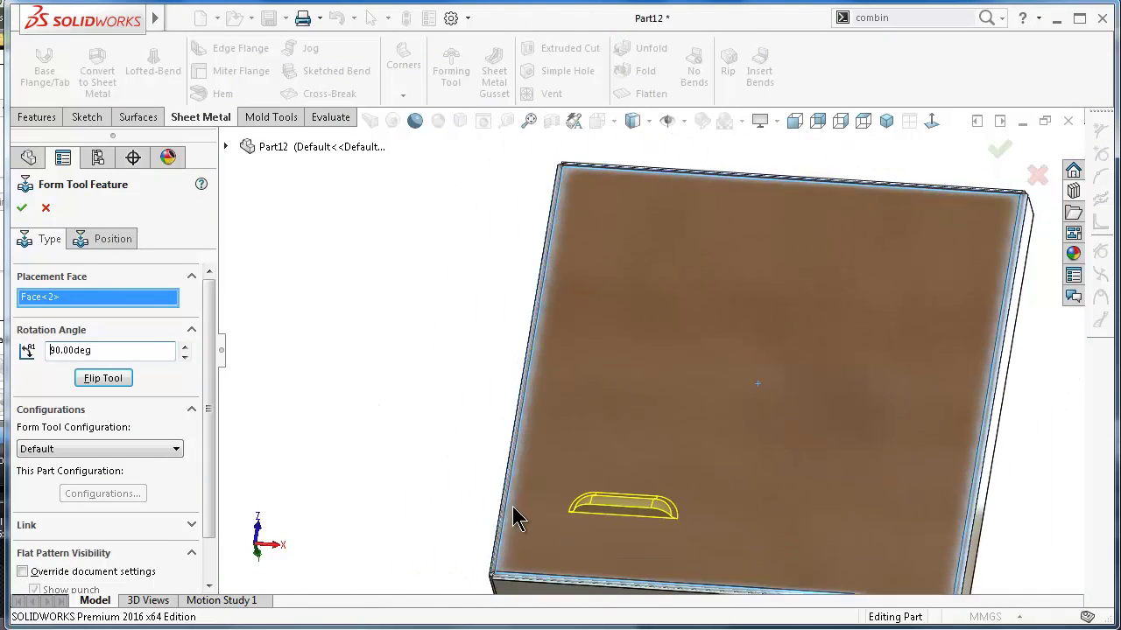
pyautogui.scroll(-1, 611, 532)
pyautogui.press('Right')
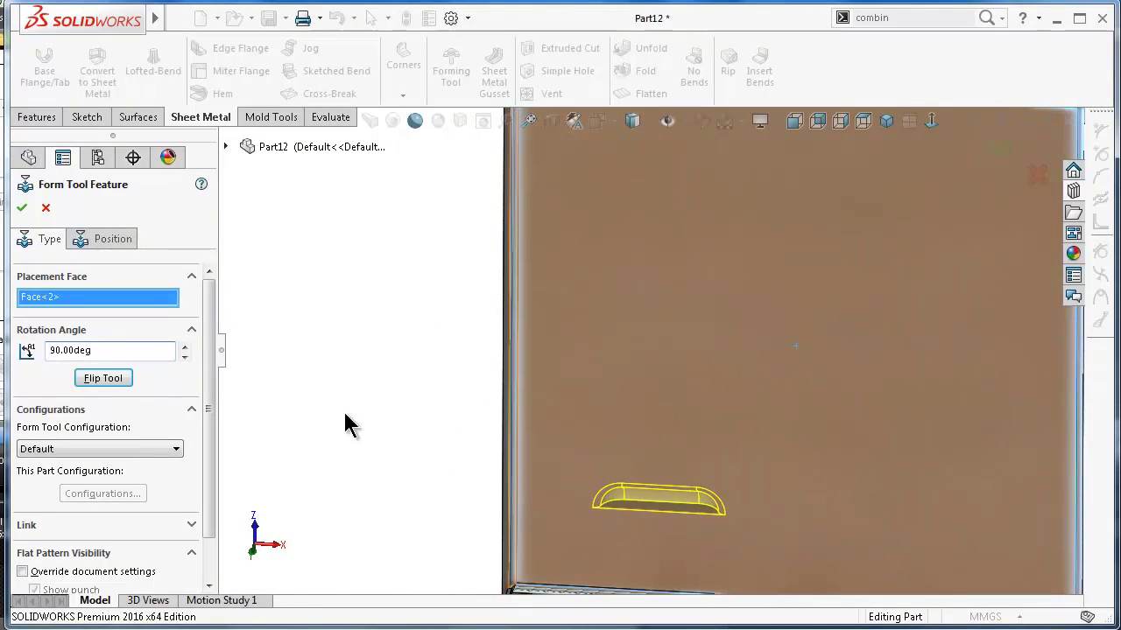
pyautogui.click(22, 208)
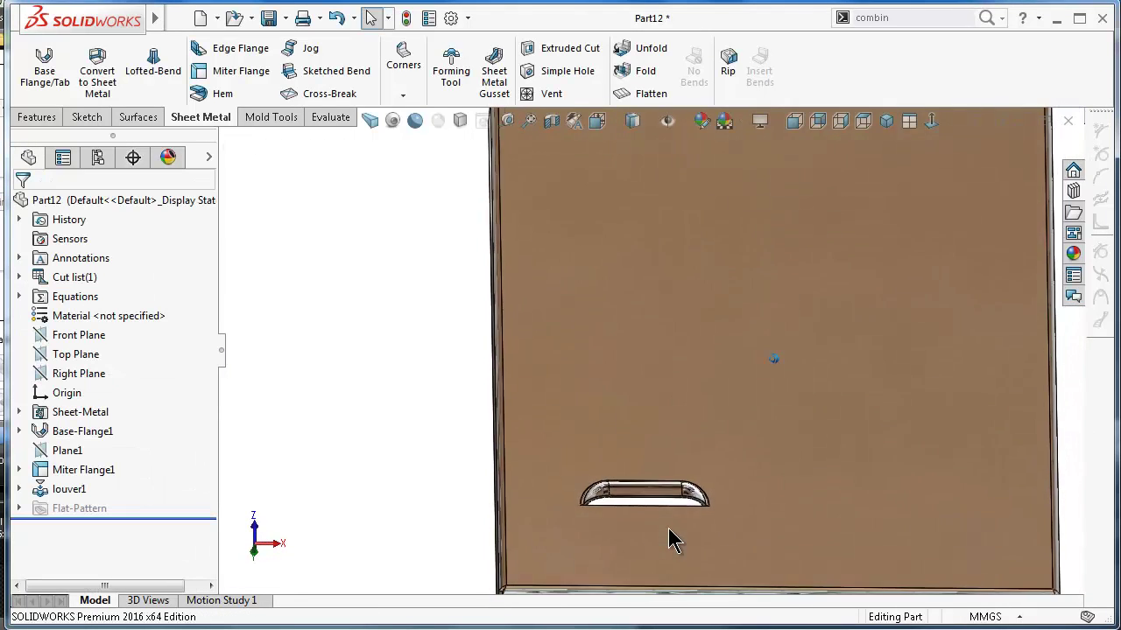
# Step: Start a linear pattern of the louver, using the plate's long edge beside the louver as the first direction
pyautogui.press('Right')
pyautogui.press('Left')
pyautogui.scroll(2, 649, 490)
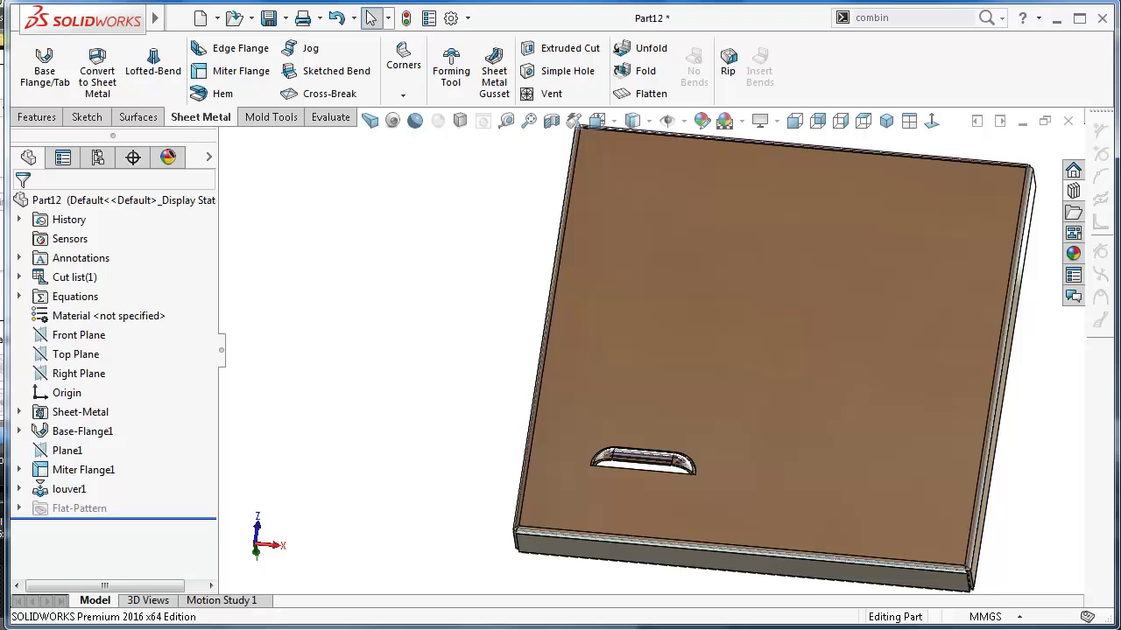
pyautogui.click(36, 117)
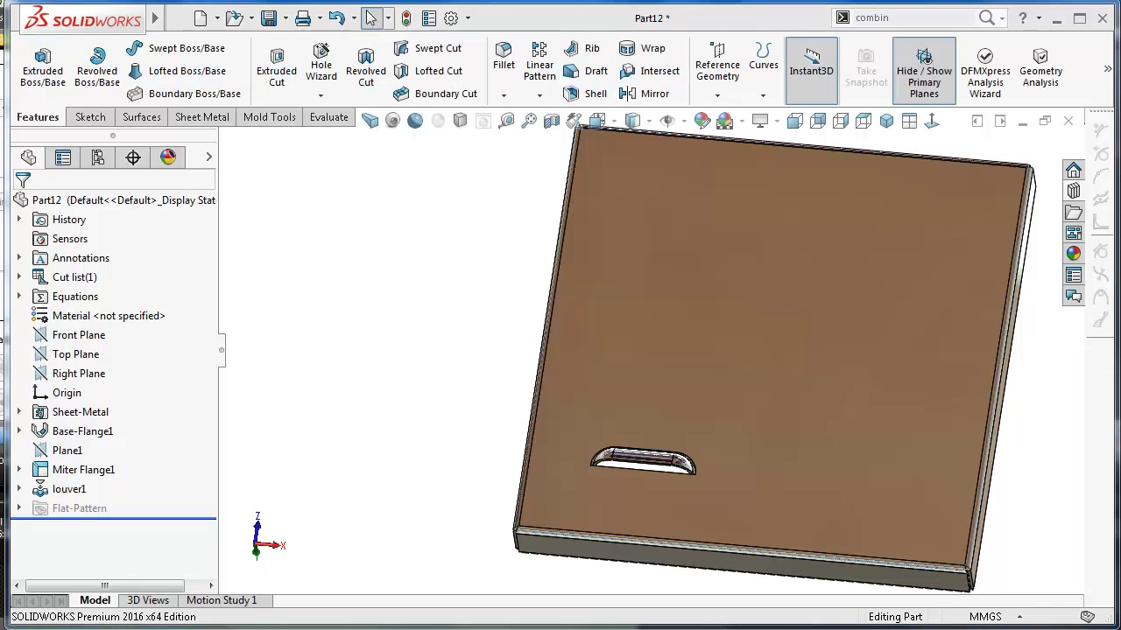
pyautogui.click(539, 79)
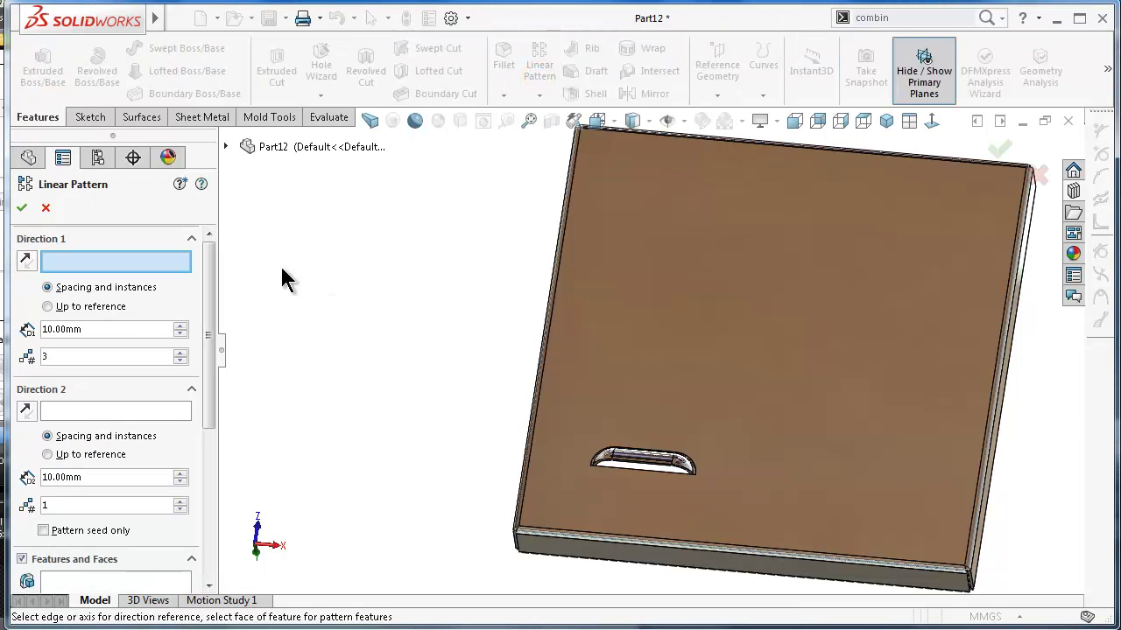
pyautogui.scroll(-3, 560, 320)
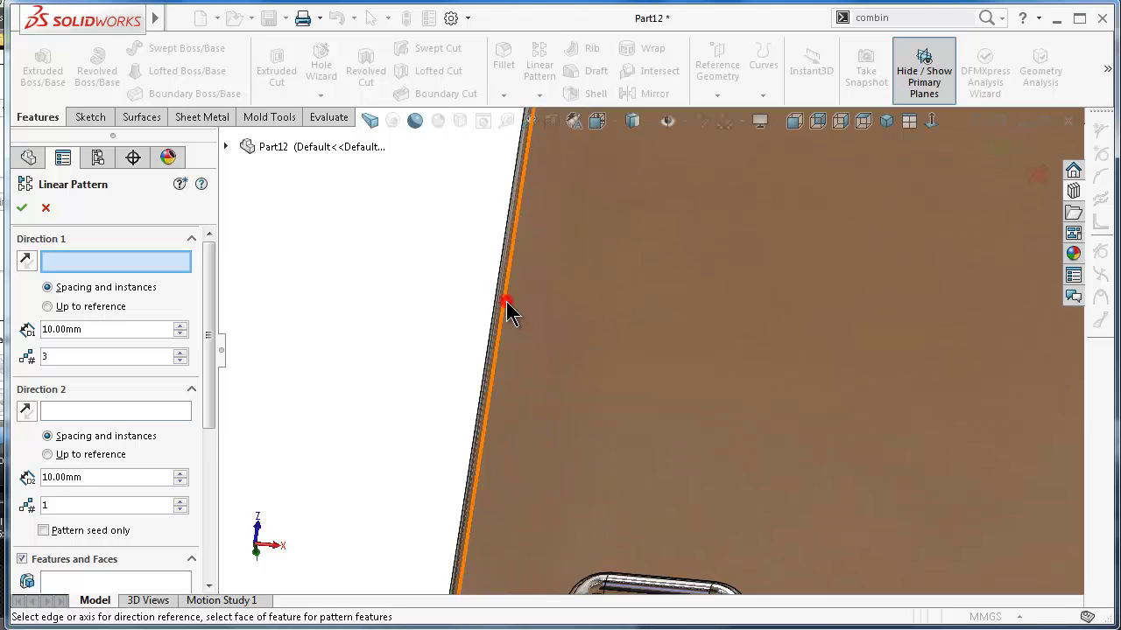
pyautogui.click(506, 302)
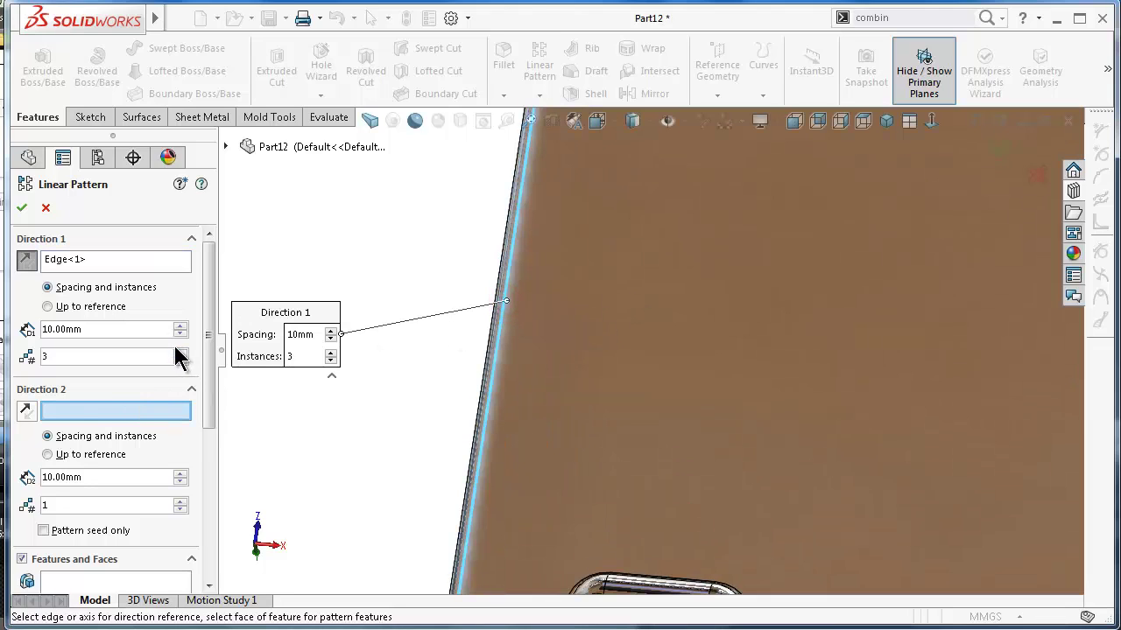
pyautogui.scroll(2, 473, 424)
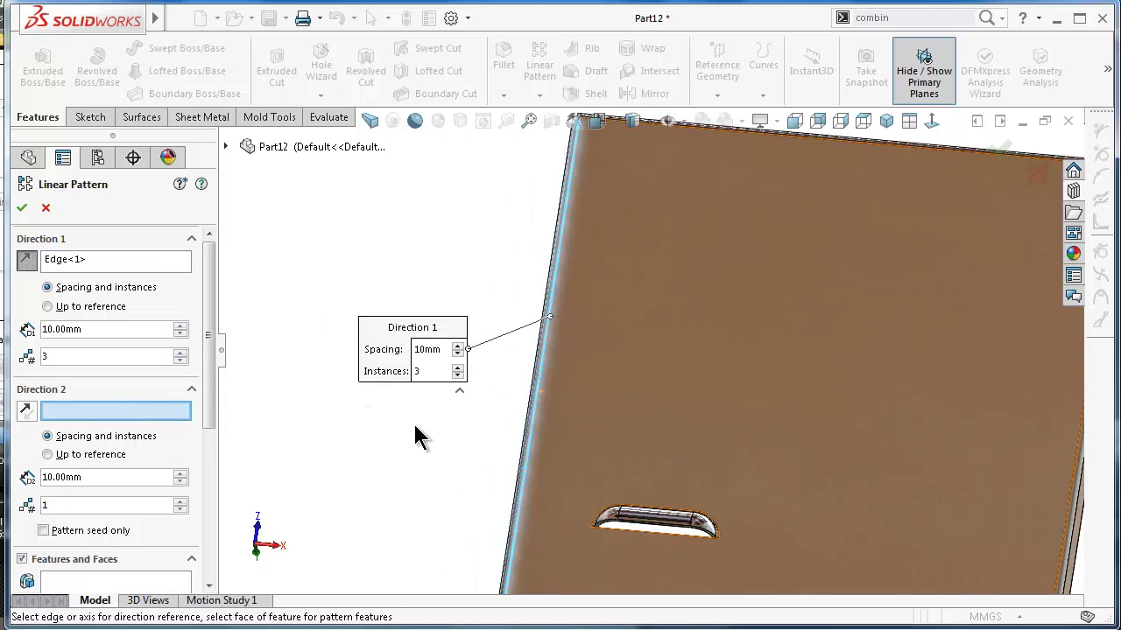
pyautogui.moveTo(210, 399); pyautogui.dragTo(215, 495)
pyautogui.click(131, 420)
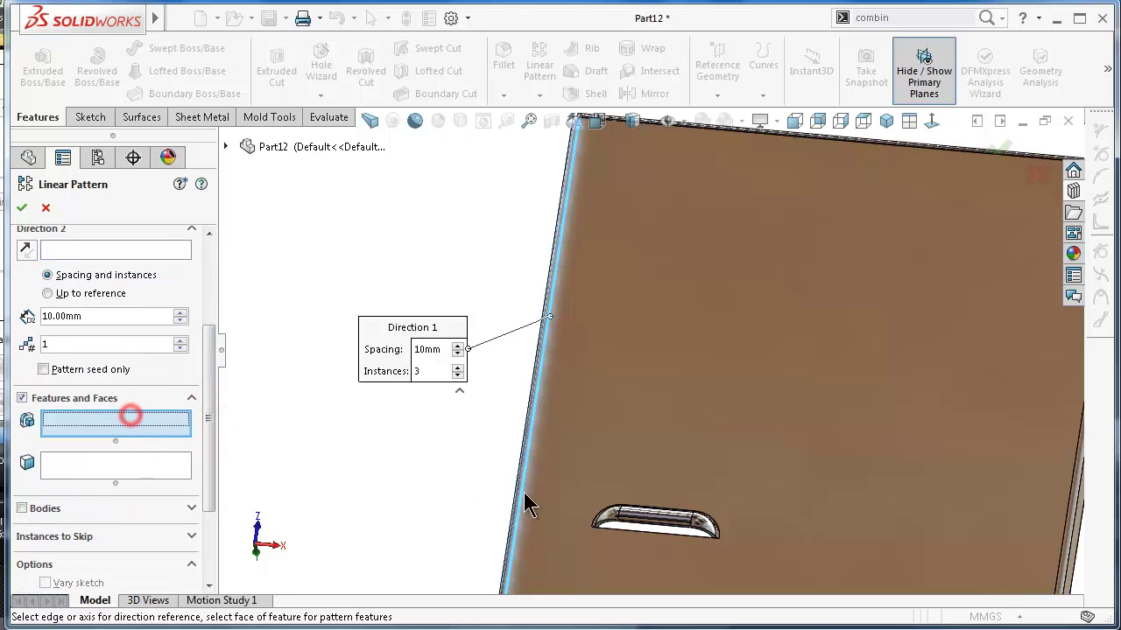
pyautogui.click(636, 516)
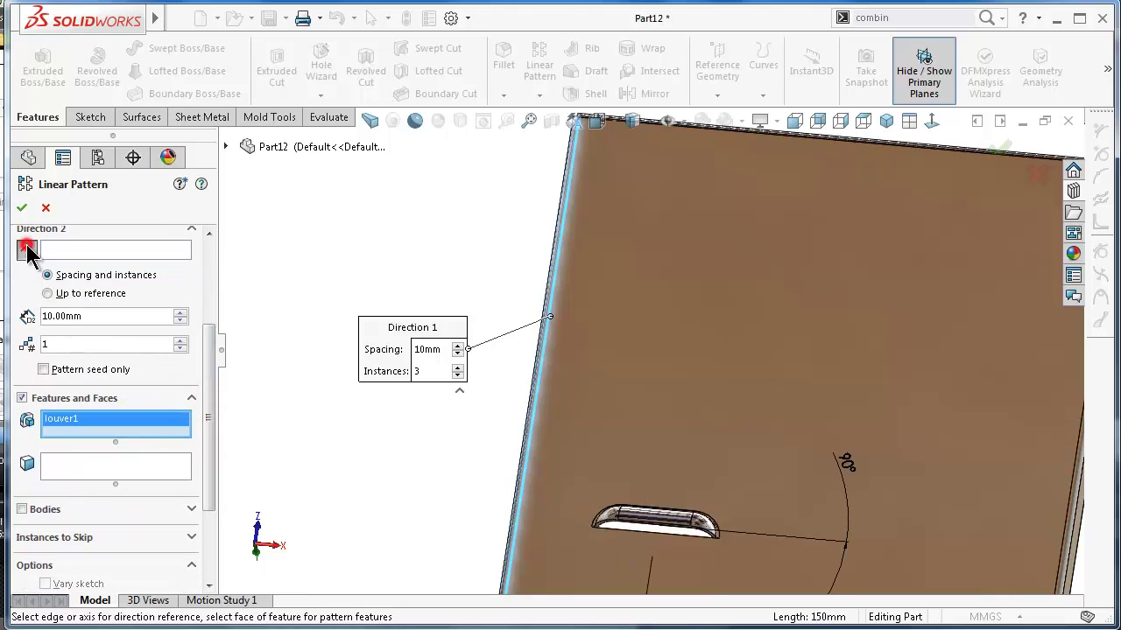
# Step: Reverse the first pattern direction and set it to 20 mm spacing with 6 instances
pyautogui.moveTo(211, 368); pyautogui.dragTo(158, 285)
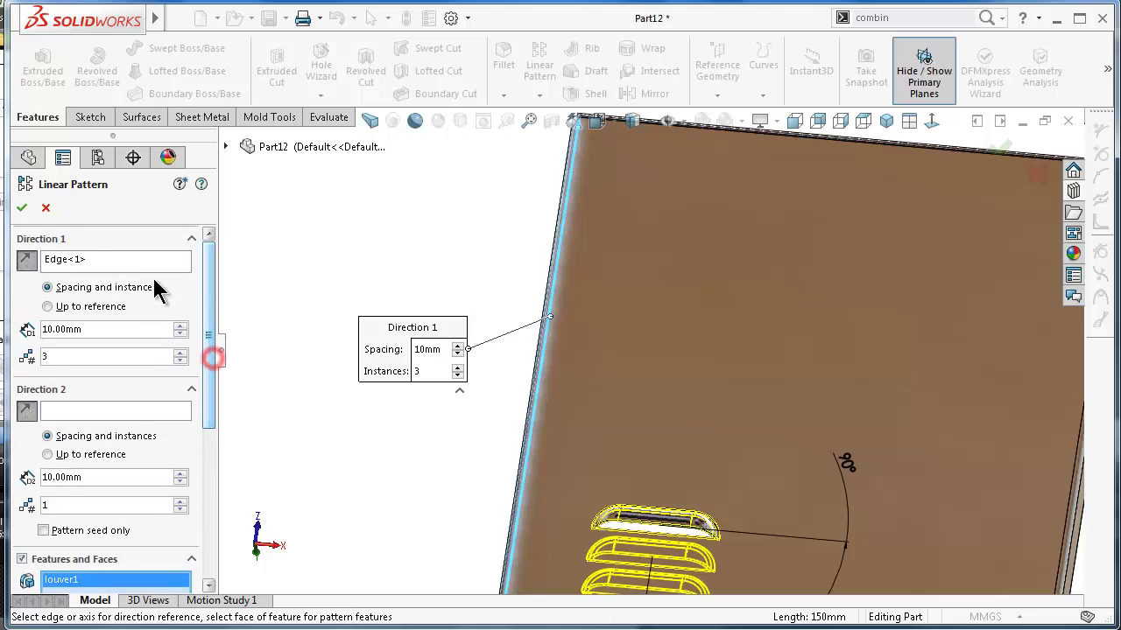
pyautogui.click(26, 260)
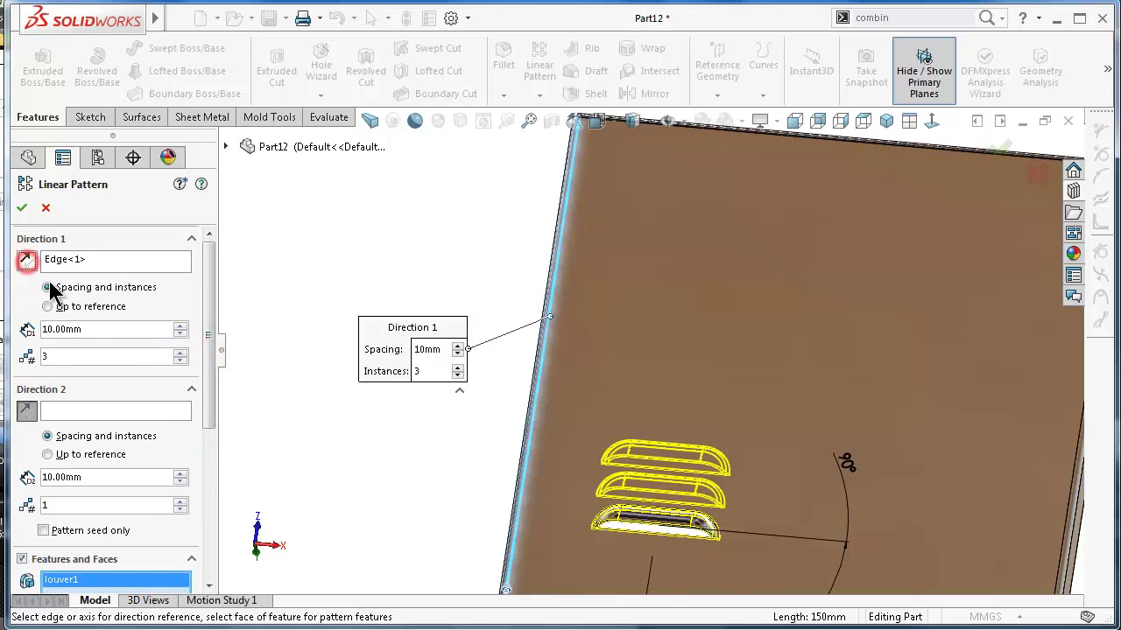
pyautogui.click(181, 325)
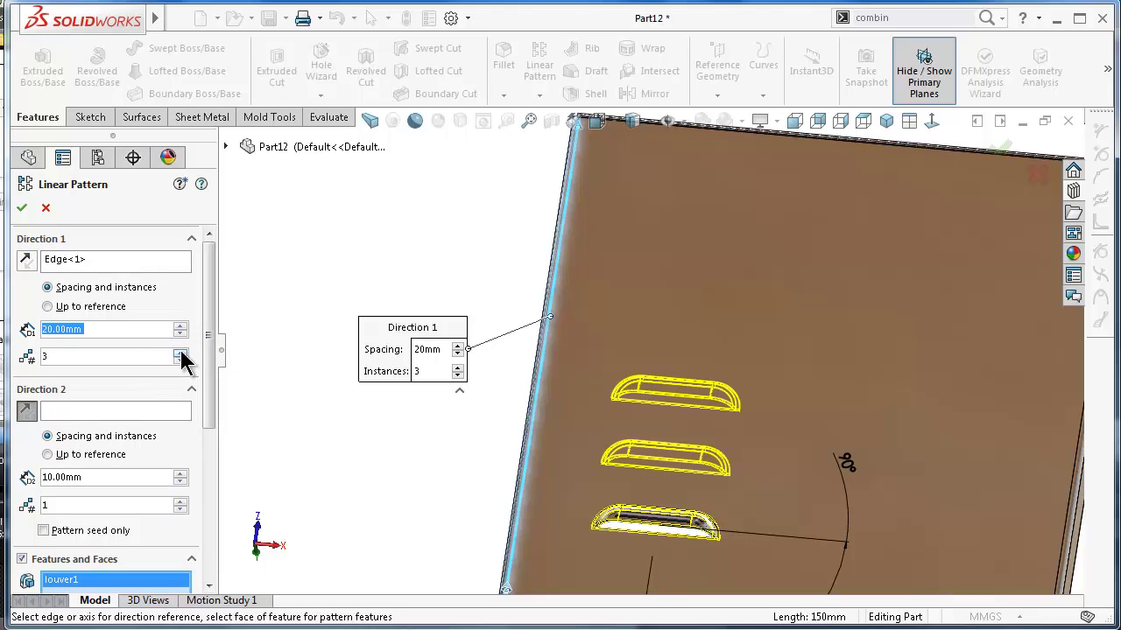
pyautogui.click(181, 353)
pyautogui.click(181, 353)
pyautogui.click(181, 353)
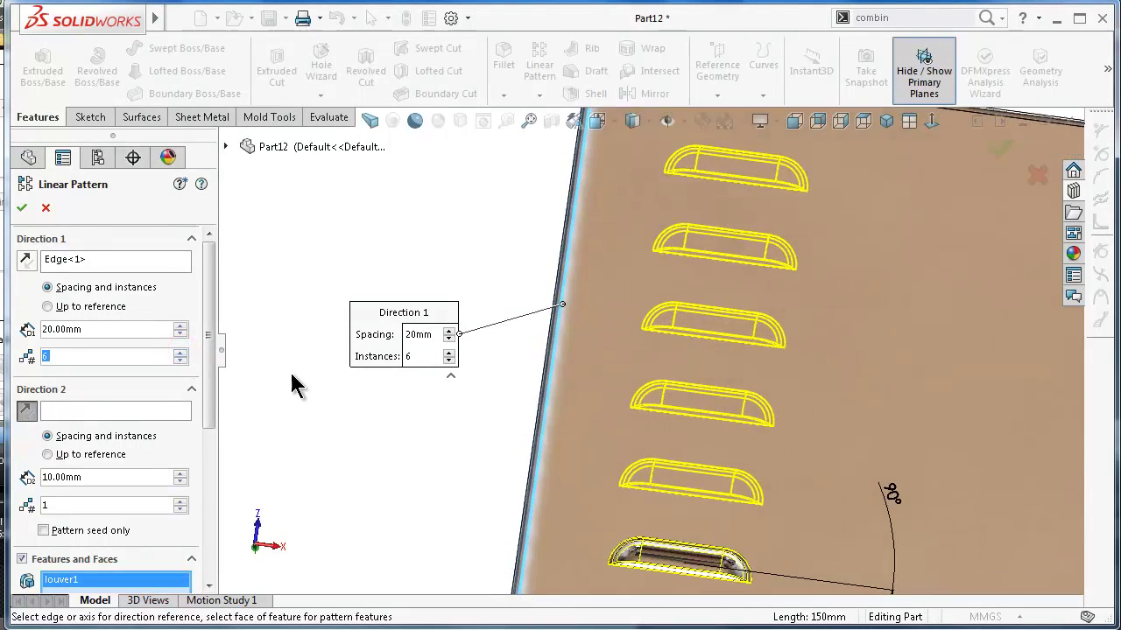
# Step: Use the plate's edge below the louver as the second pattern direction, with 2 instances and the direction reversed
pyautogui.hotkey('ctrl', '1')
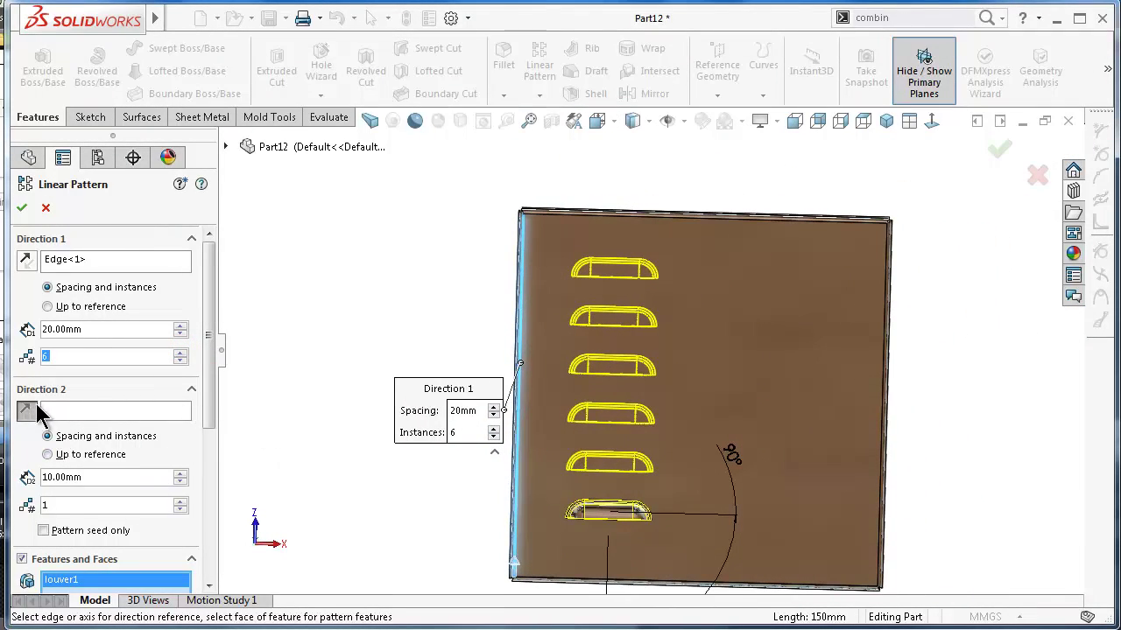
pyautogui.click(103, 410)
pyautogui.scroll(-2, 757, 587)
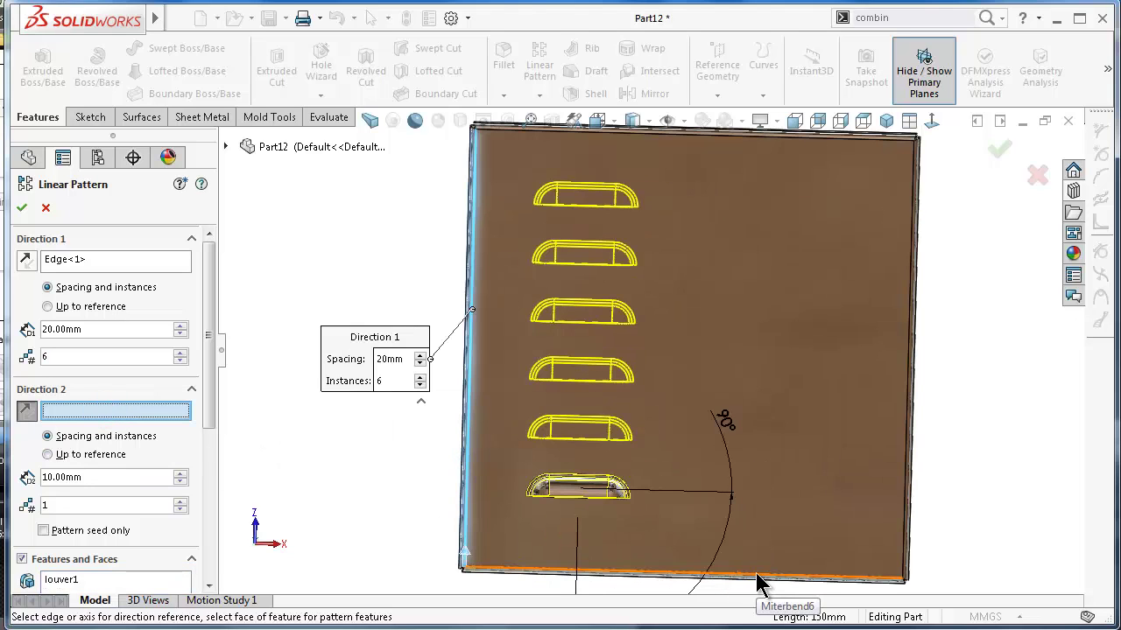
pyautogui.click(760, 578)
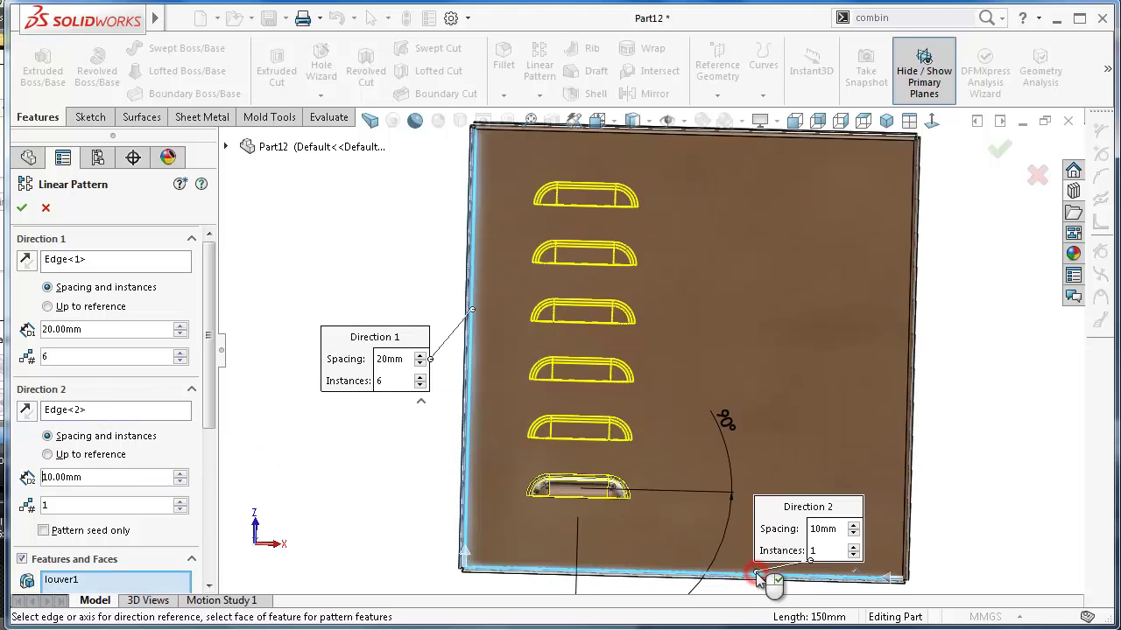
pyautogui.click(180, 503)
pyautogui.click(25, 412)
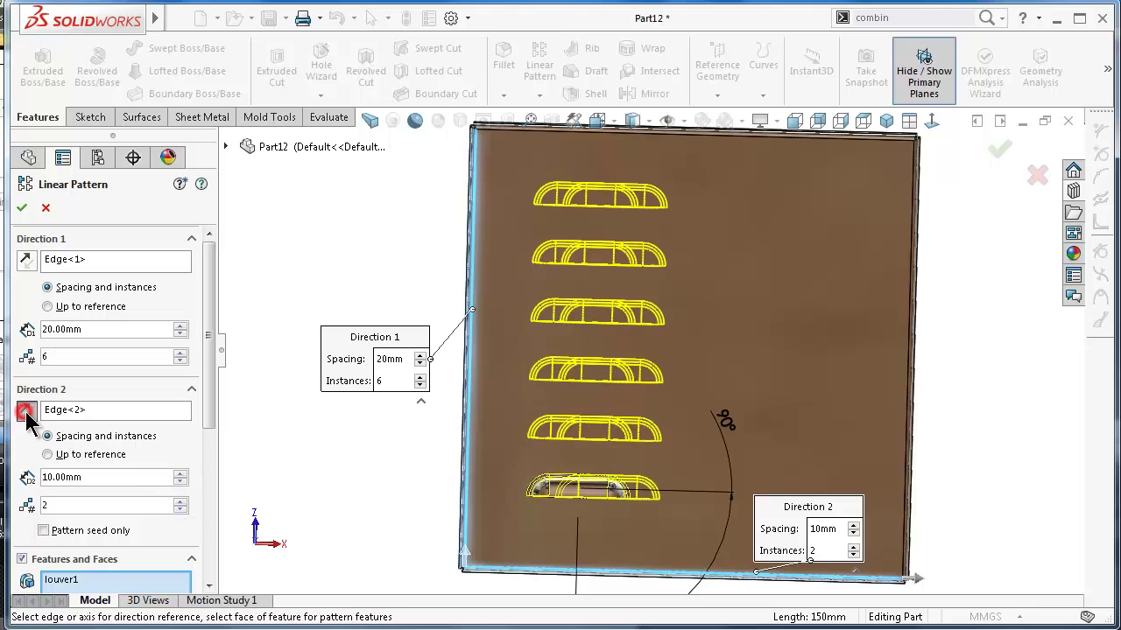
# Step: Set the second direction's spacing to 80 mm and create the louver pattern
pyautogui.click(180, 473)
pyautogui.click(180, 474)
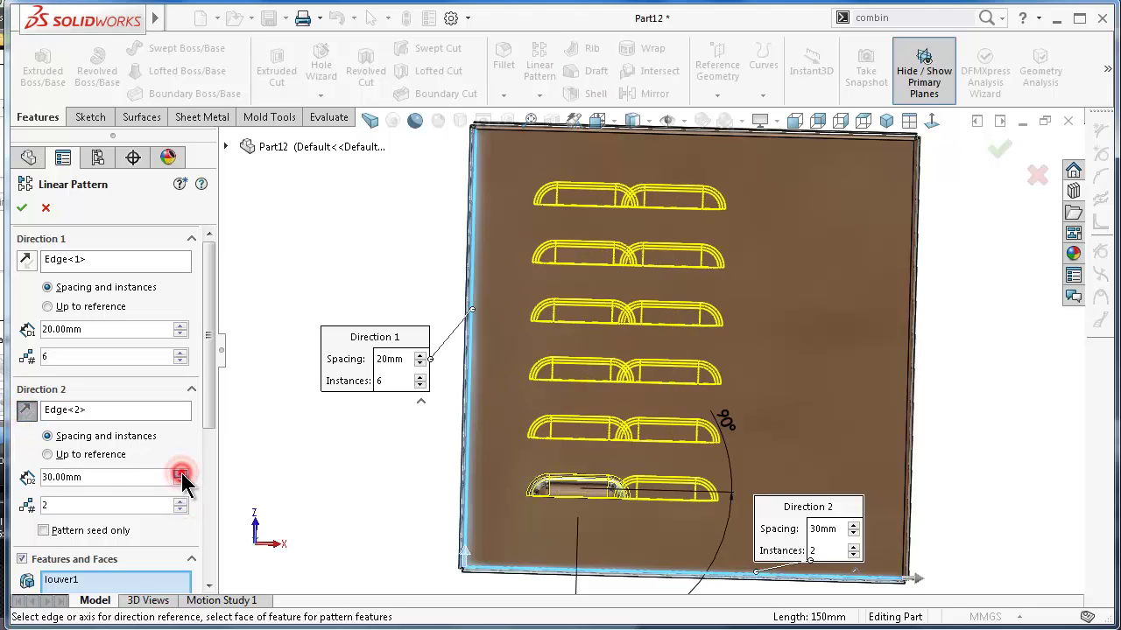
pyautogui.click(180, 474)
pyautogui.click(181, 474)
pyautogui.click(180, 474)
pyautogui.click(181, 474)
pyautogui.click(180, 474)
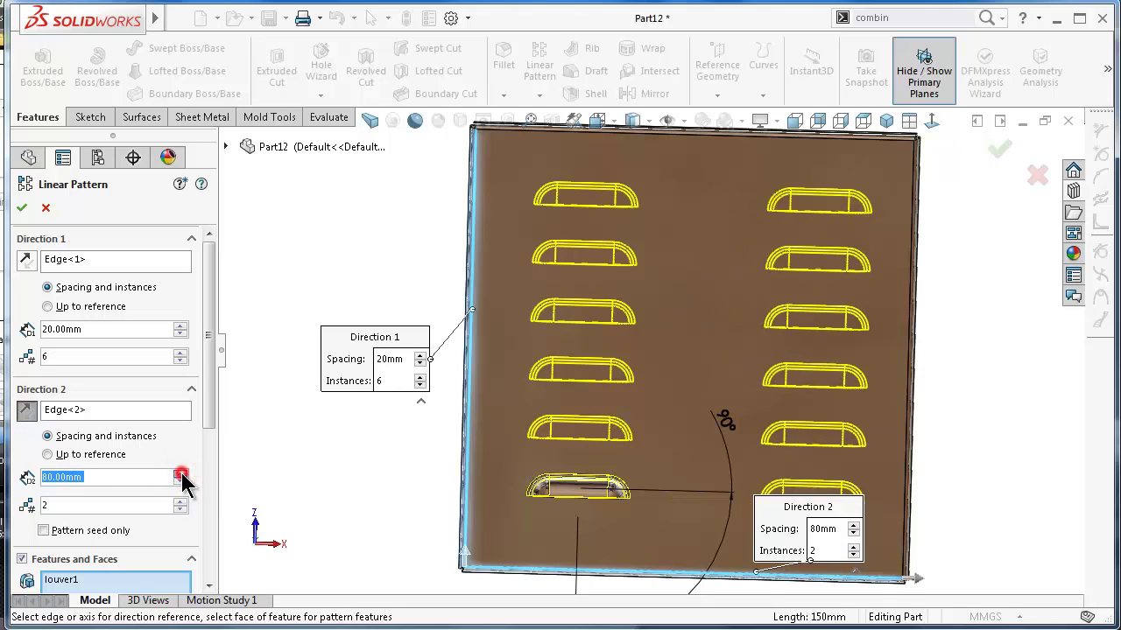
pyautogui.click(996, 153)
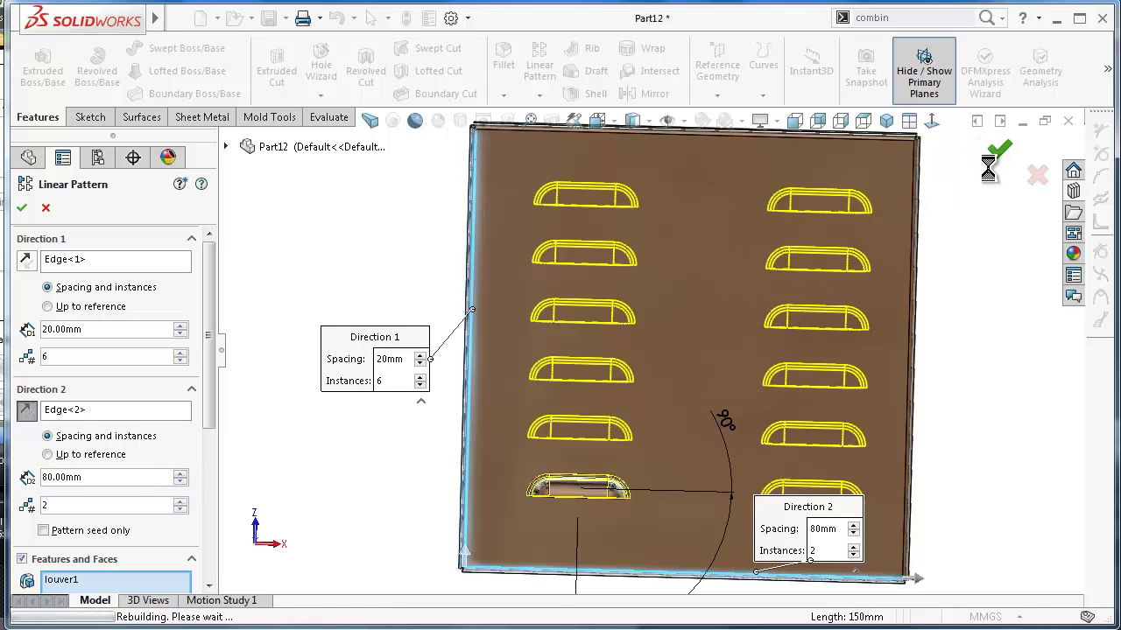
pyautogui.click(966, 327)
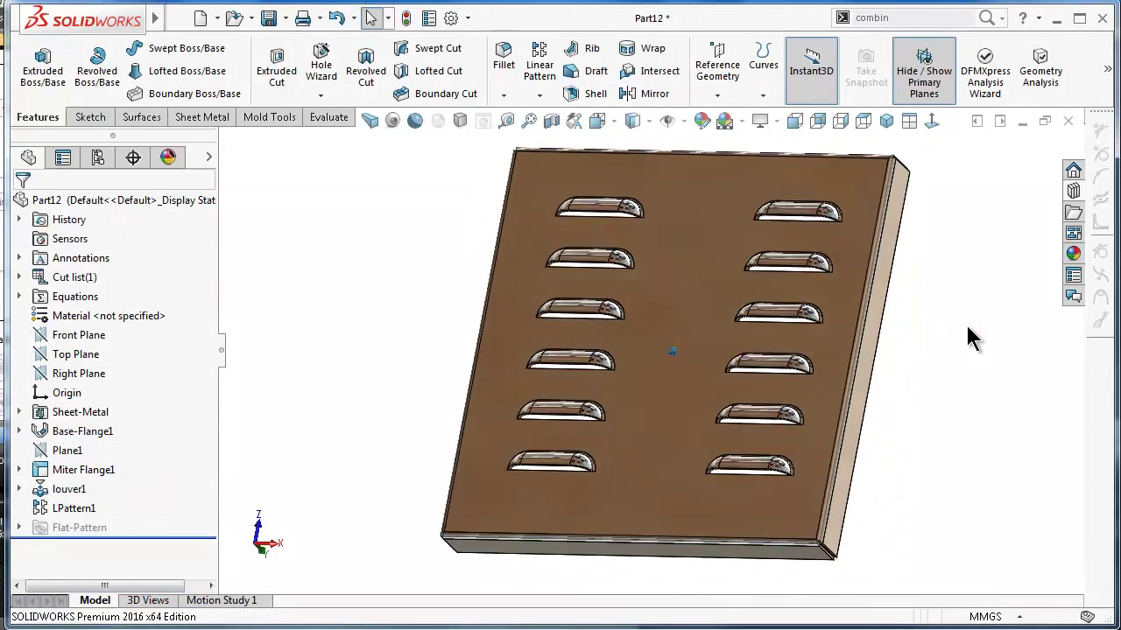
pyautogui.moveTo(967, 327); pyautogui.dragTo(967, 327, button='middle')
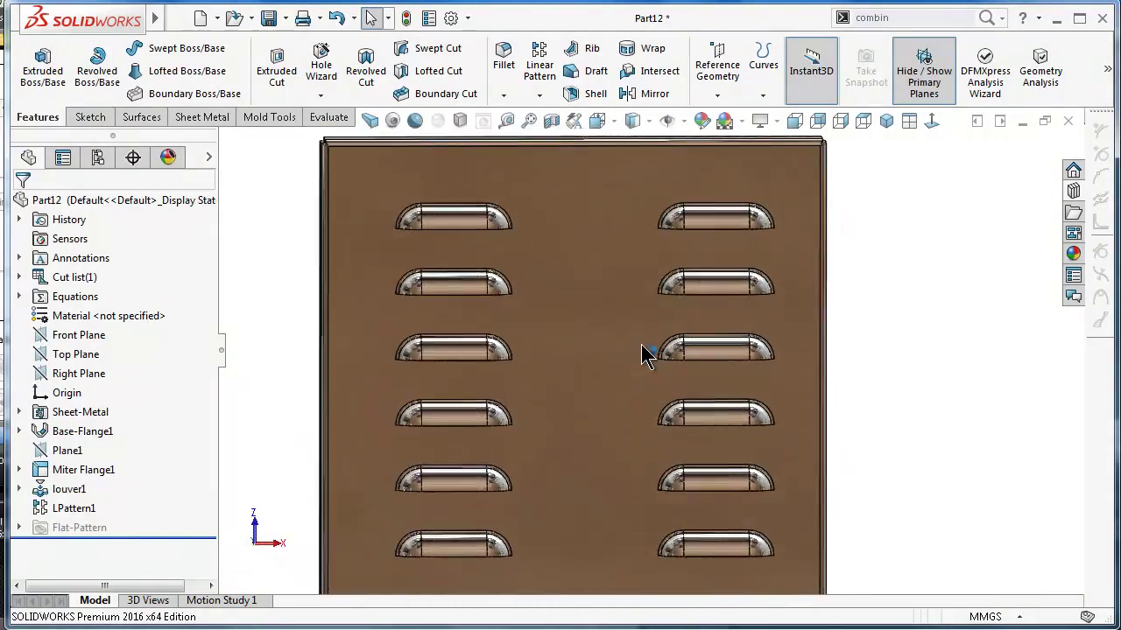
pyautogui.click(880, 423)
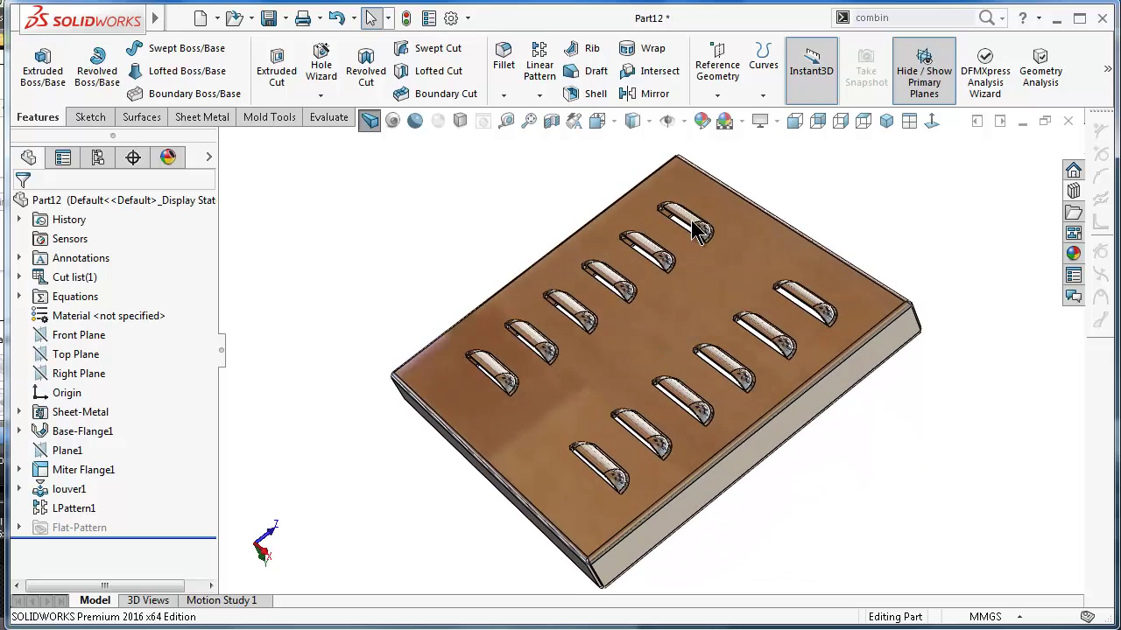
pyautogui.click(892, 243)
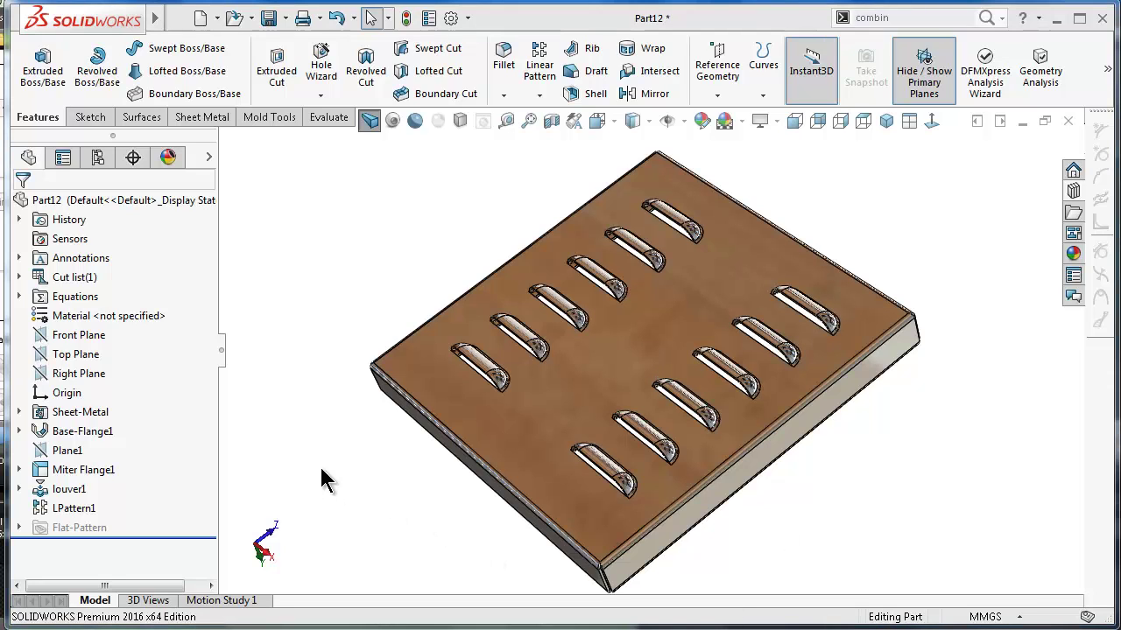
# Step: Delete the louver feature from the part together with its linear pattern
pyautogui.click(66, 490)
pyautogui.rightClick(70, 489)
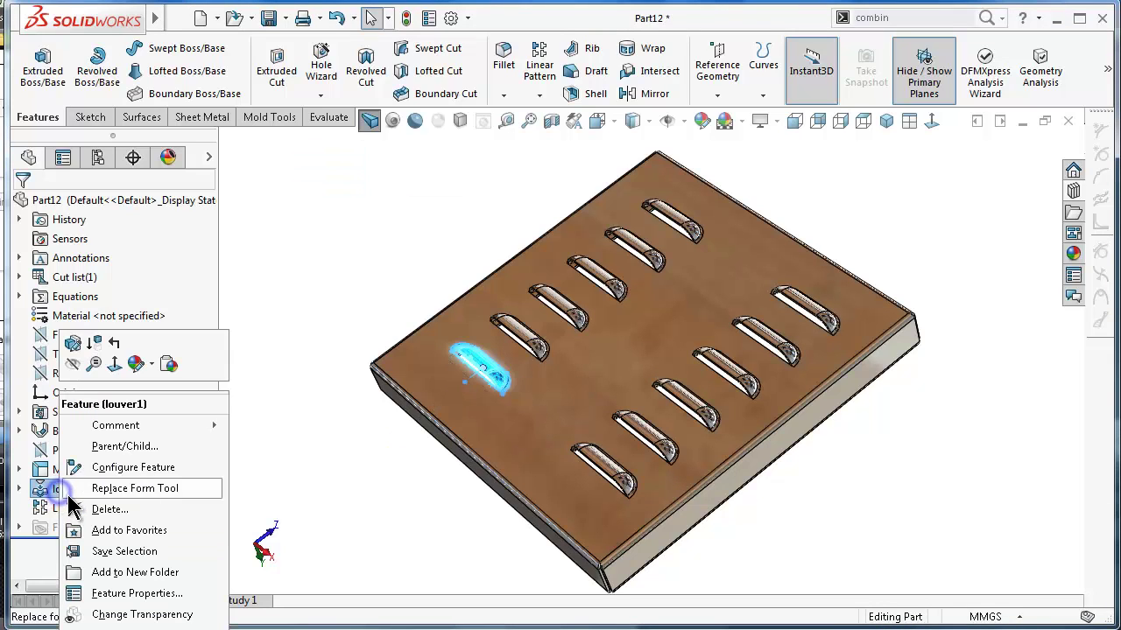
pyautogui.click(87, 512)
pyautogui.click(813, 371)
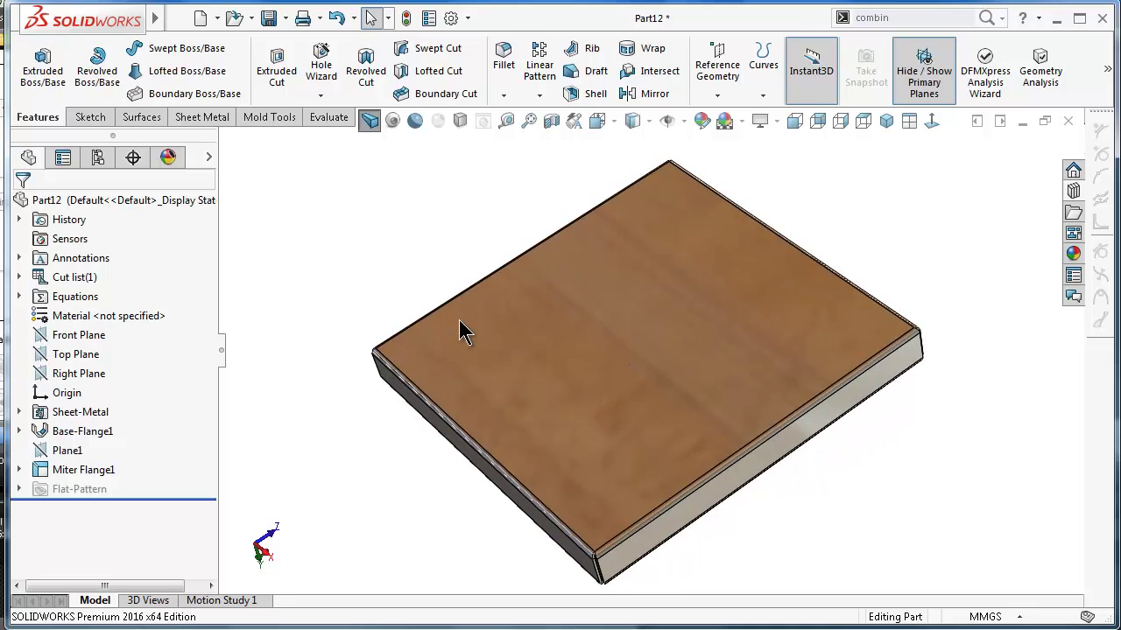
# Step: Create a new part document and start a sketch on the Top Plane
pyautogui.click(200, 19)
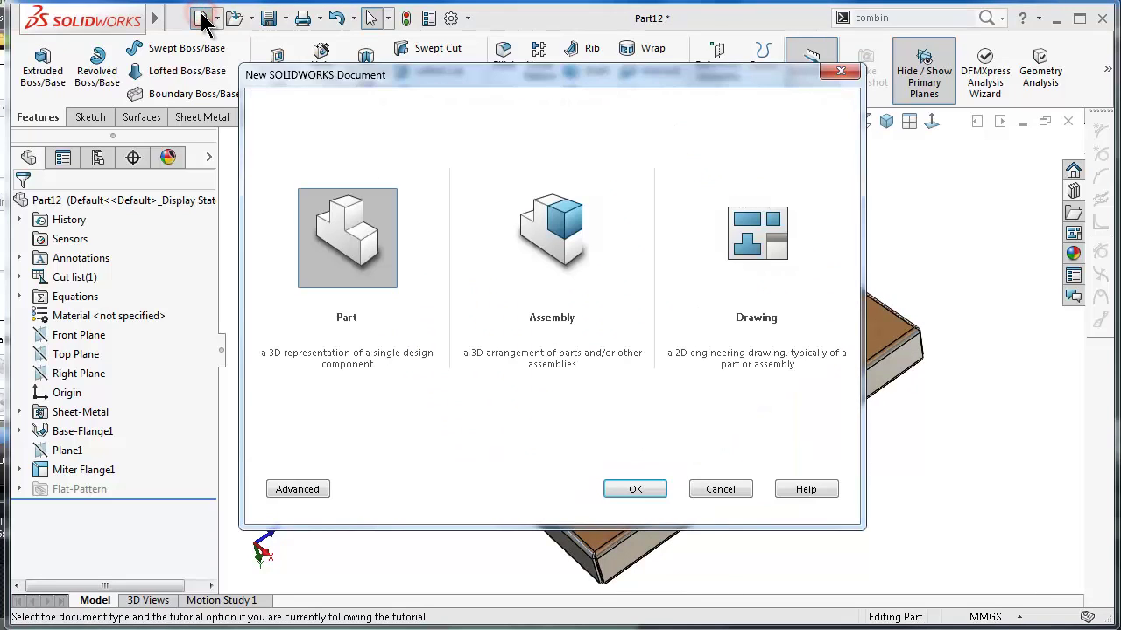
pyautogui.click(636, 490)
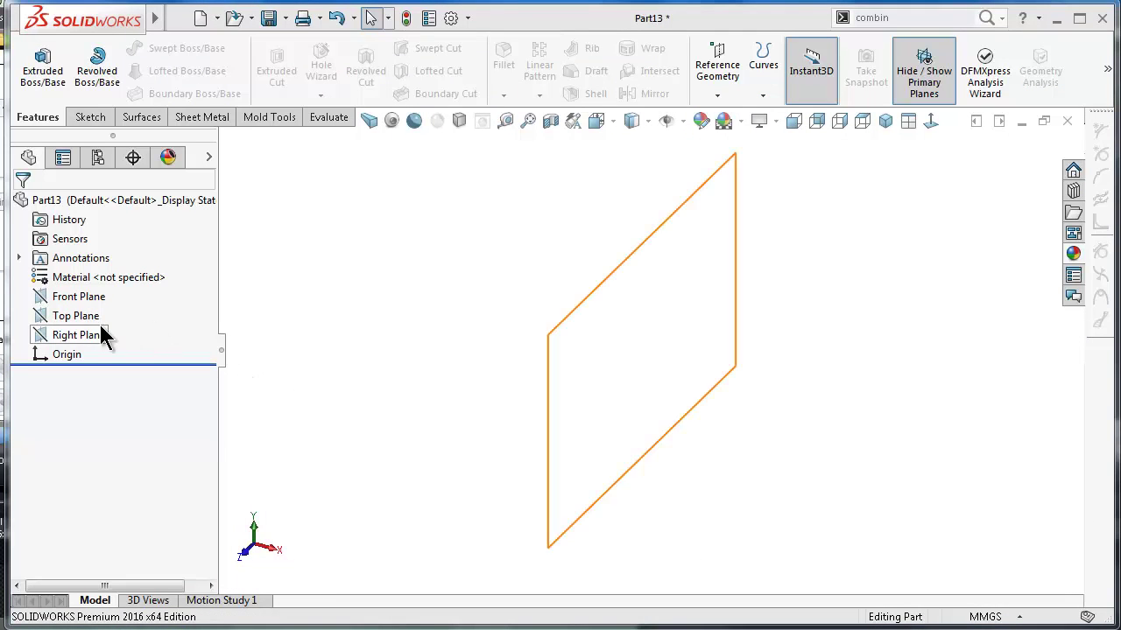
pyautogui.click(83, 316)
pyautogui.click(110, 298)
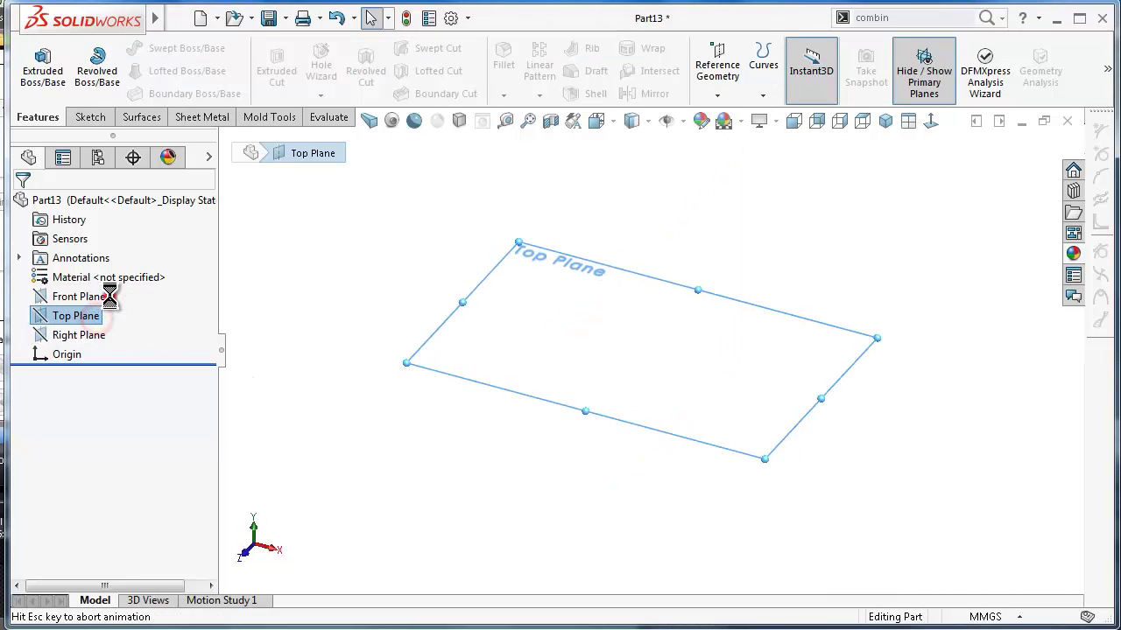
# Step: Draw a center rectangle about 183 mm wide and 130 mm high, centered on the origin
pyautogui.click(125, 70)
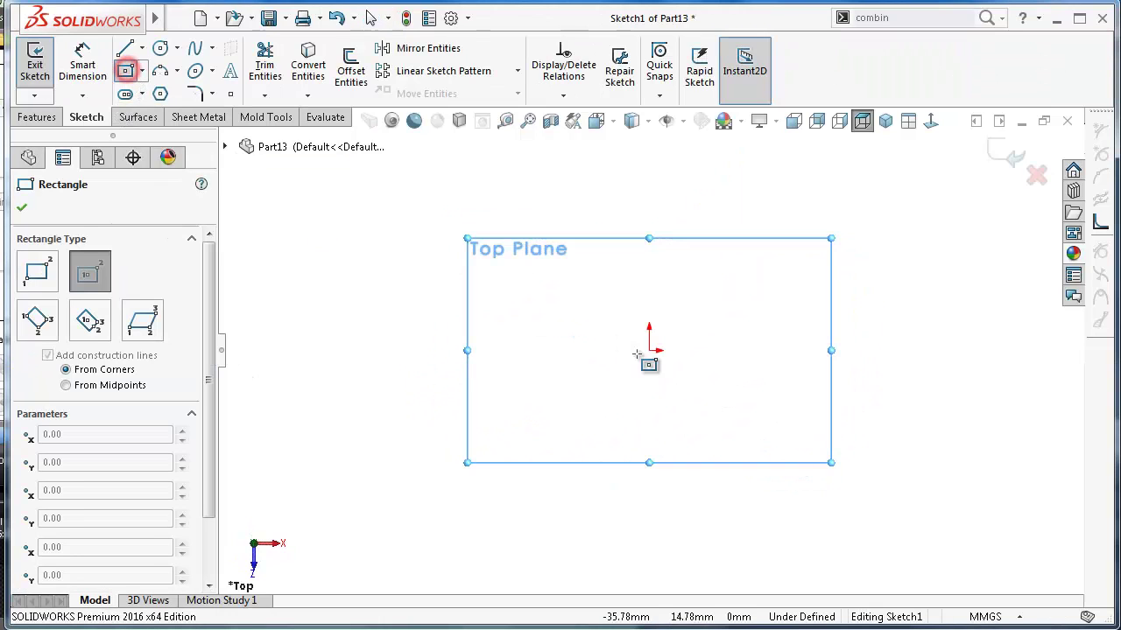
pyautogui.click(649, 350)
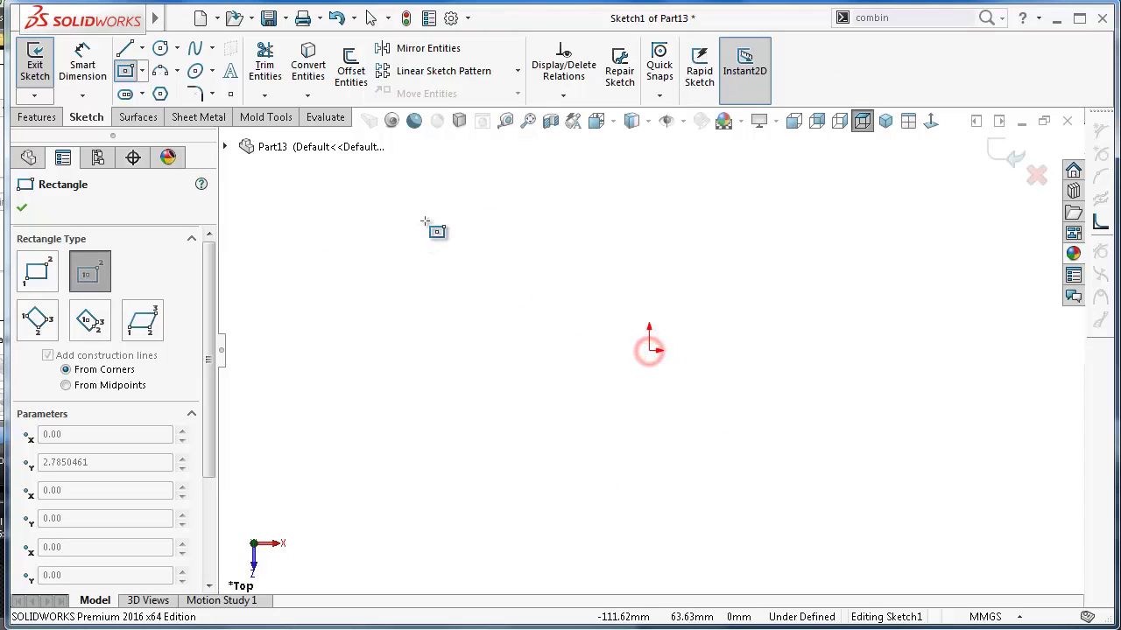
pyautogui.click(649, 350)
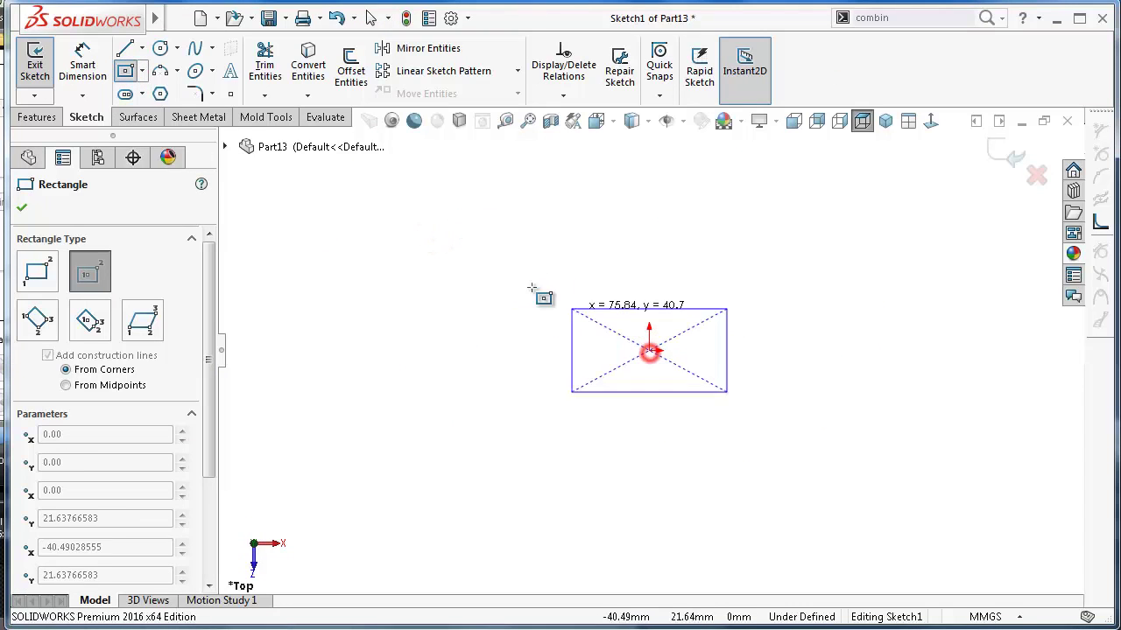
pyautogui.click(488, 218)
# Step: Dimension the rectangle's vertical side to 150 mm
pyautogui.moveTo(353, 391); pyautogui.dragTo(355, 346, button='right')
pyautogui.click(487, 293)
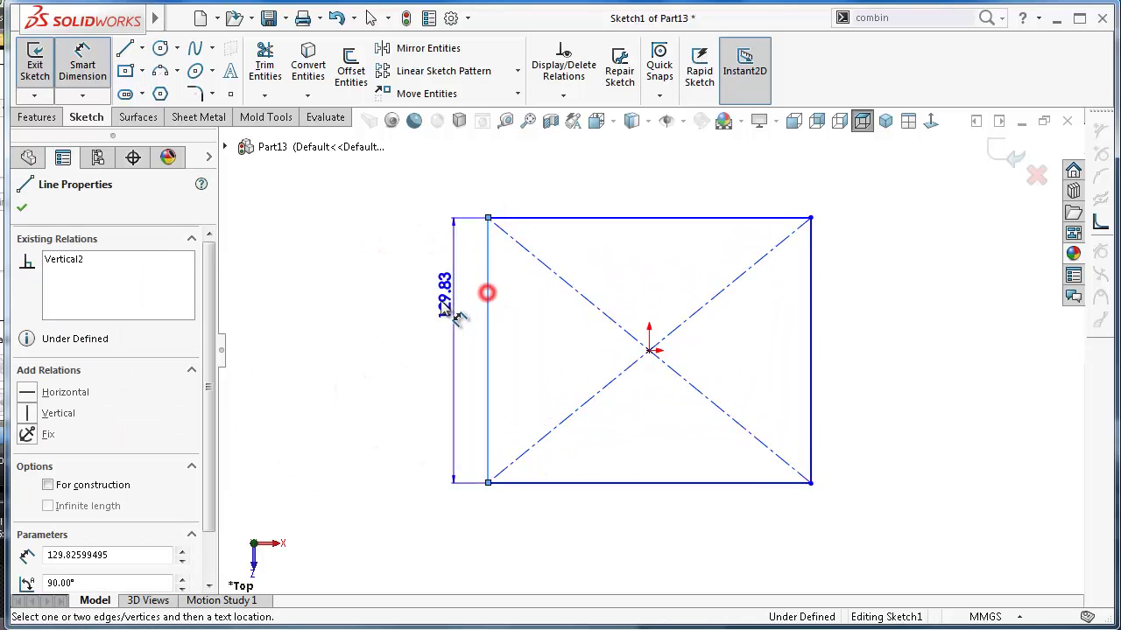
pyautogui.click(435, 306)
pyautogui.write('1')
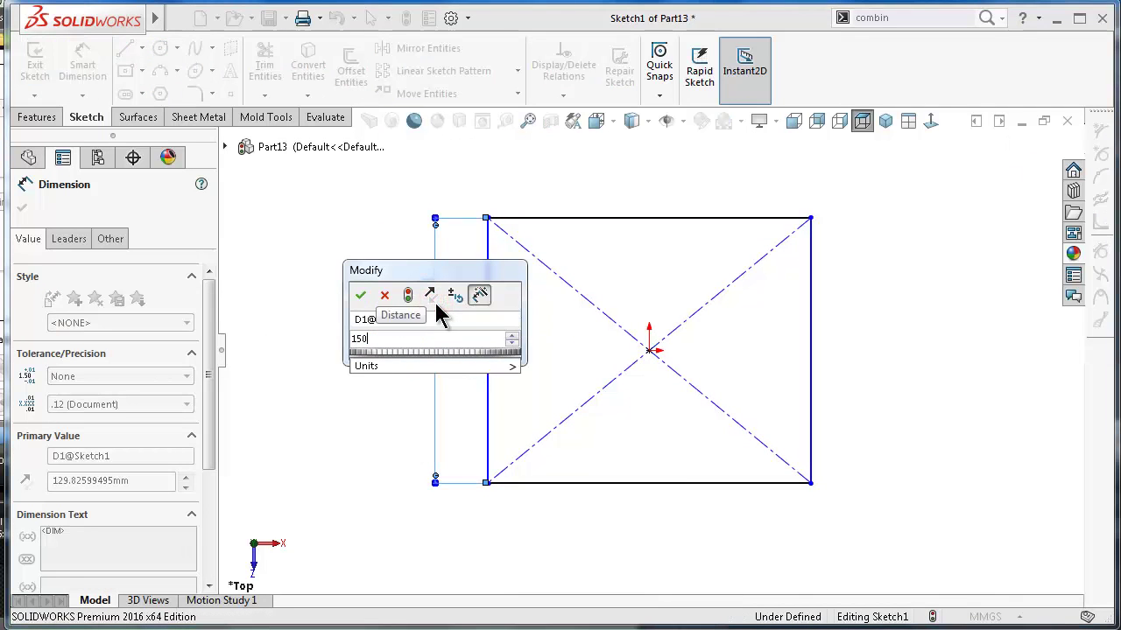
pyautogui.write('50')
pyautogui.press('Return')
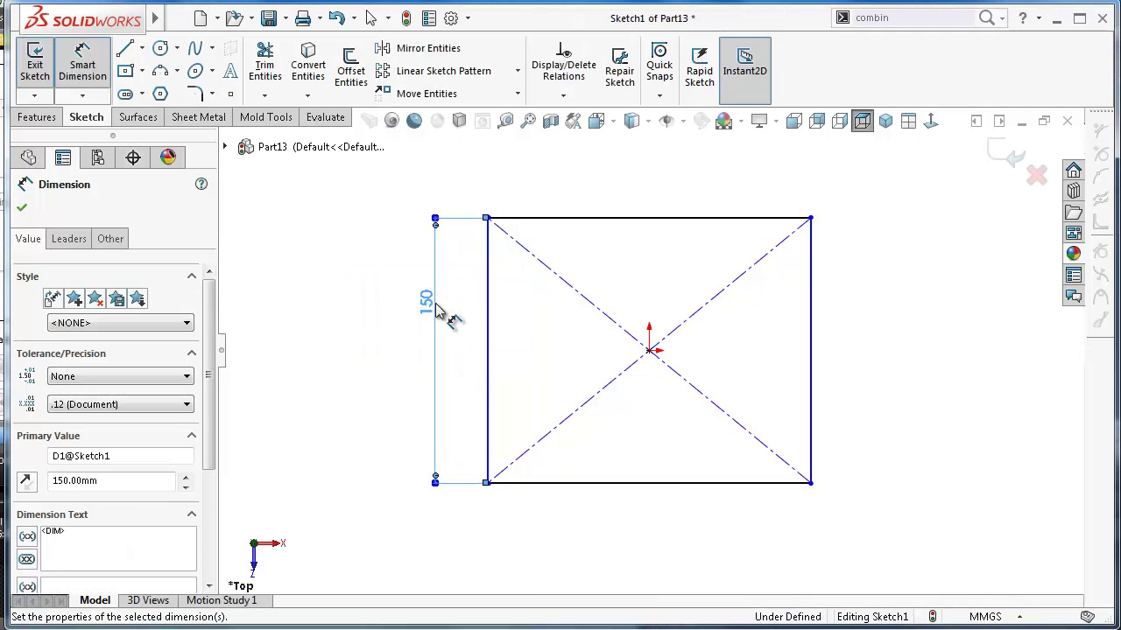
# Step: Dimension the rectangle's lower horizontal side to 150 mm and finish dimensioning
pyautogui.click(672, 483)
pyautogui.click(676, 515)
pyautogui.write('150')
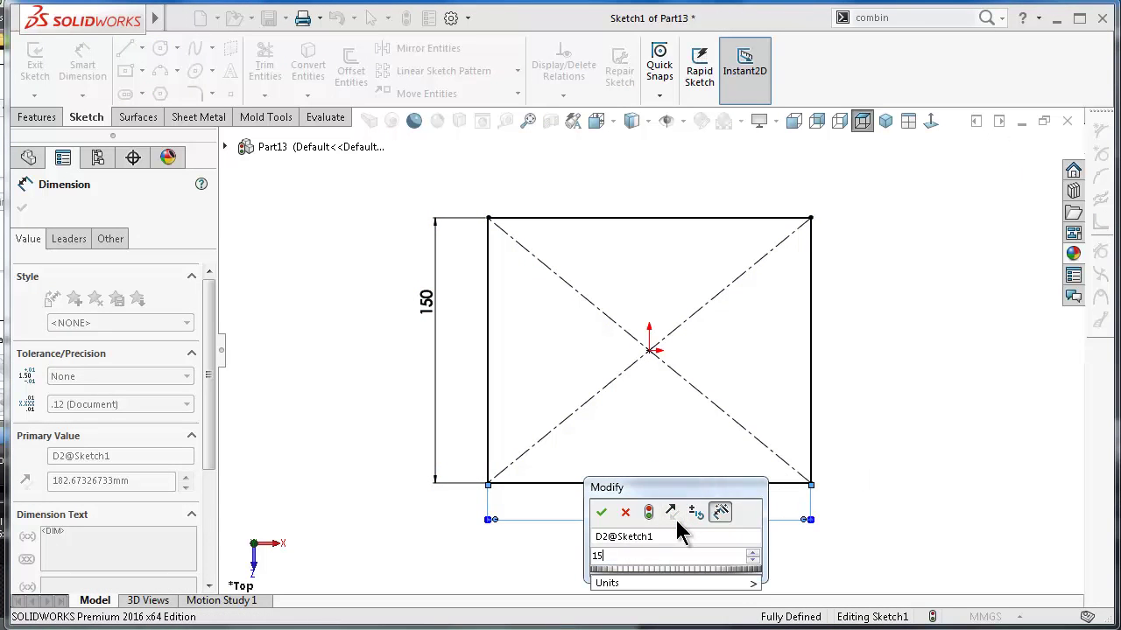
pyautogui.press('Return')
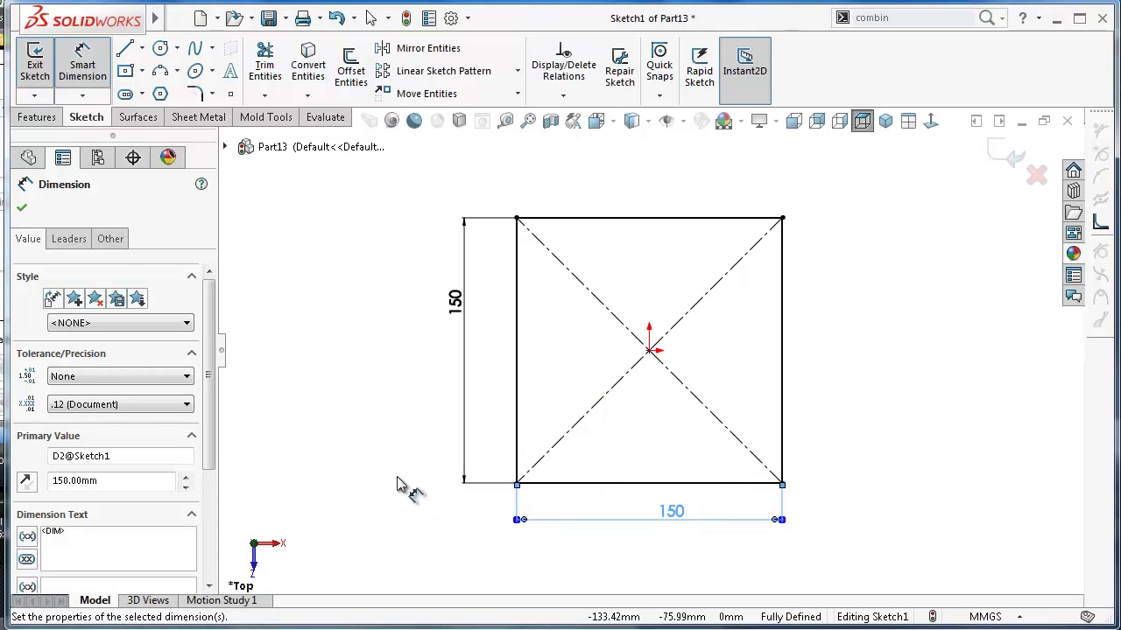
pyautogui.click(347, 448)
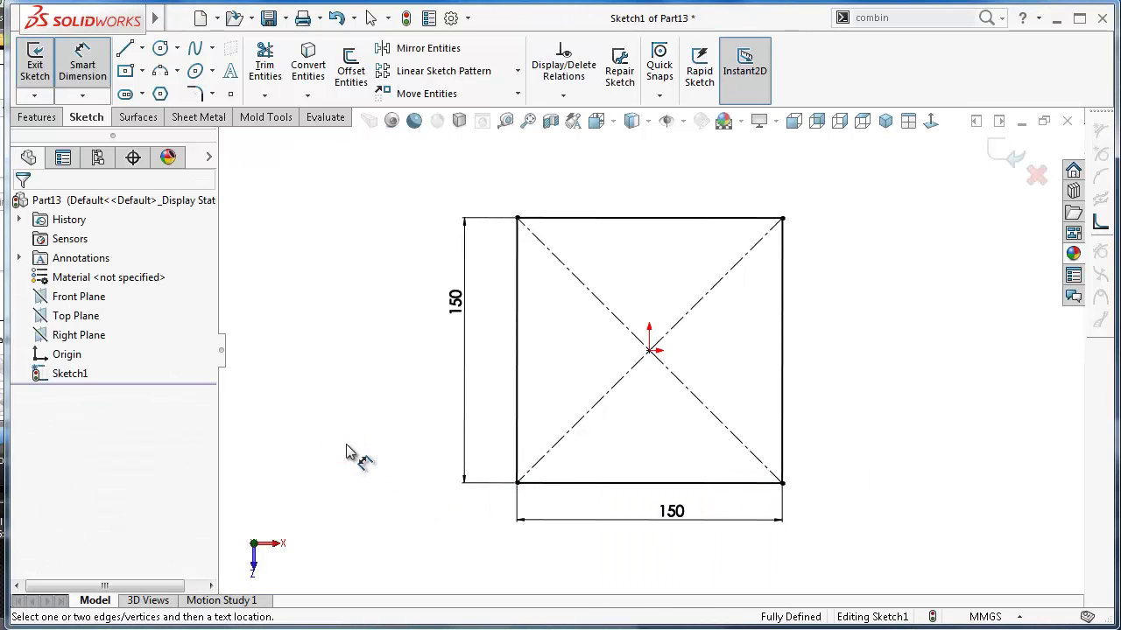
# Step: Extrude the square sketch into a solid plate from the sketch plane, accepting the default Boss-Extrude settings
pyautogui.click(36, 118)
pyautogui.click(42, 65)
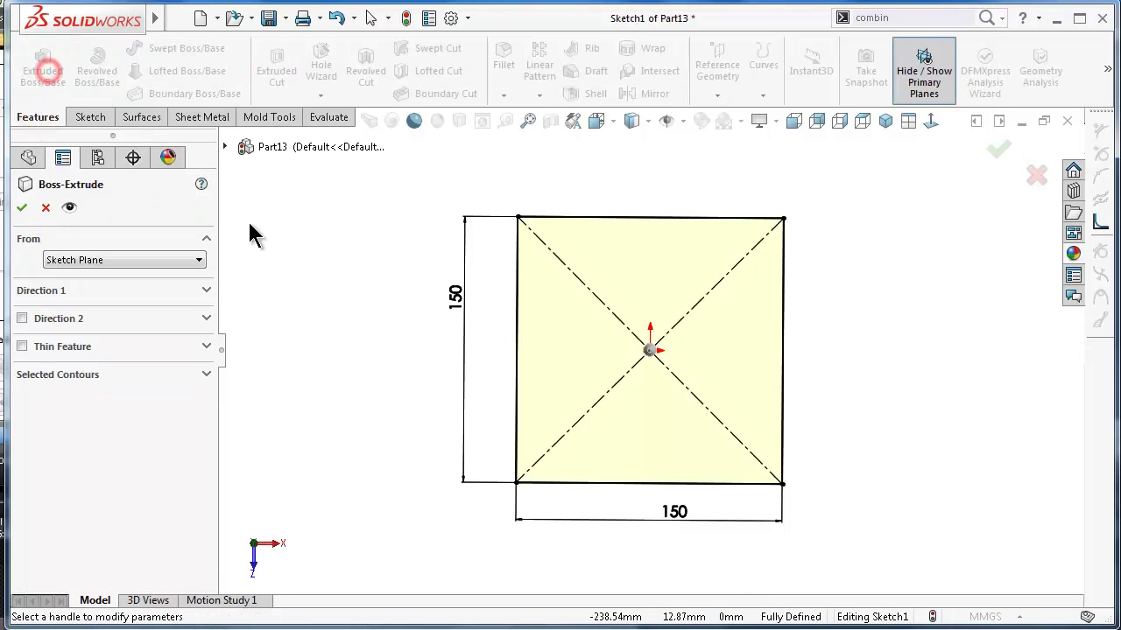
pyautogui.press('Return')
pyautogui.press('Right')
pyautogui.press('Right')
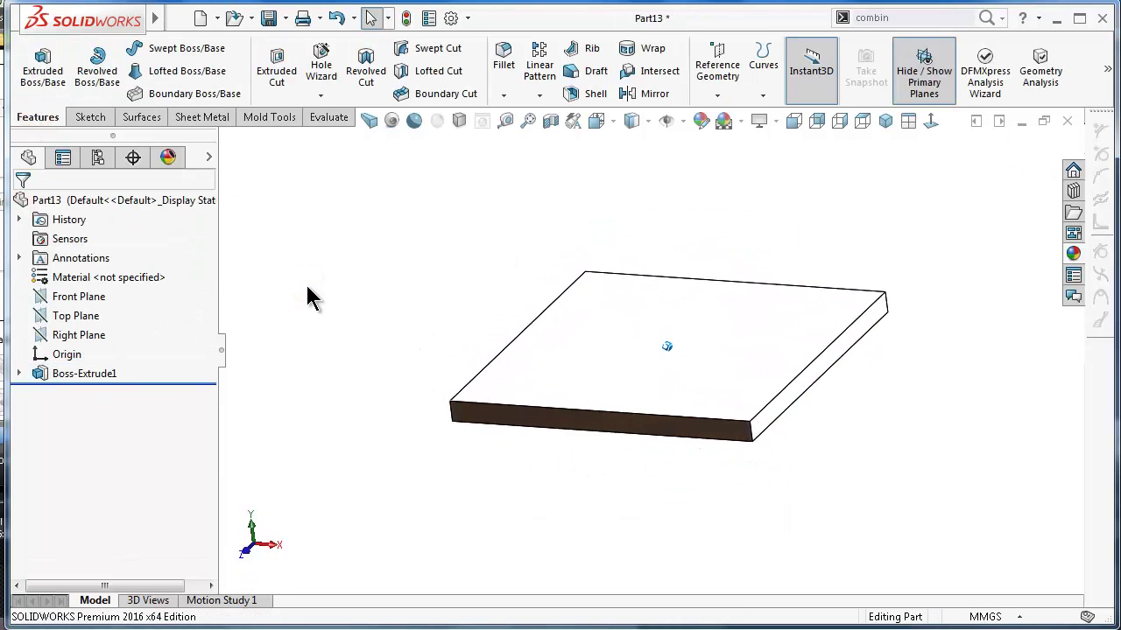
pyautogui.press('Down')
pyautogui.press('Down')
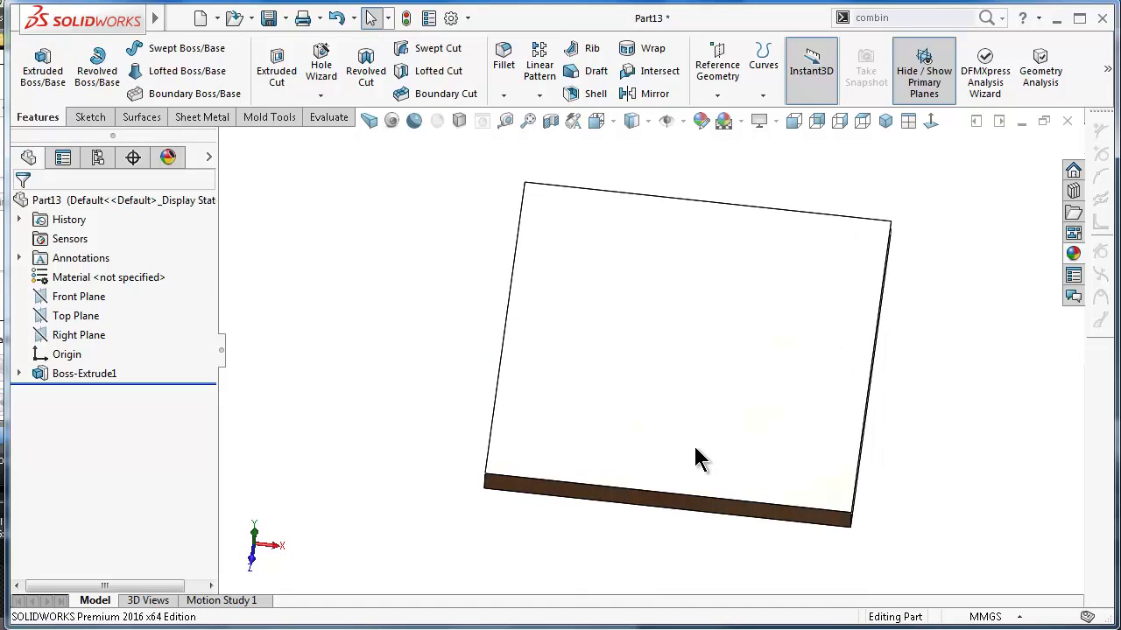
pyautogui.click(697, 471)
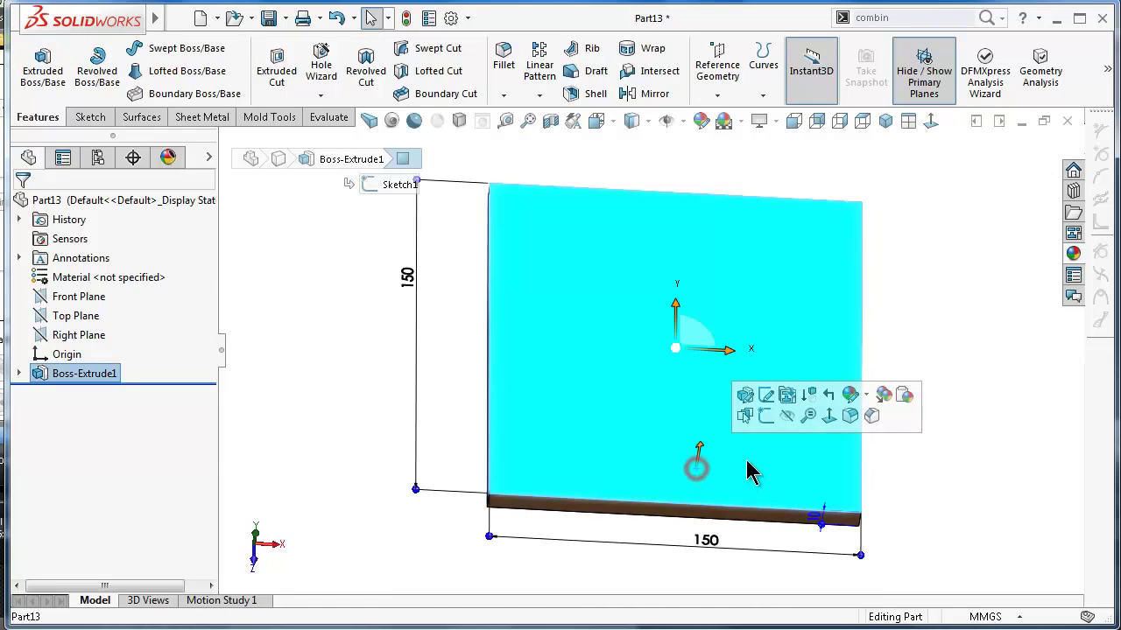
pyautogui.click(766, 417)
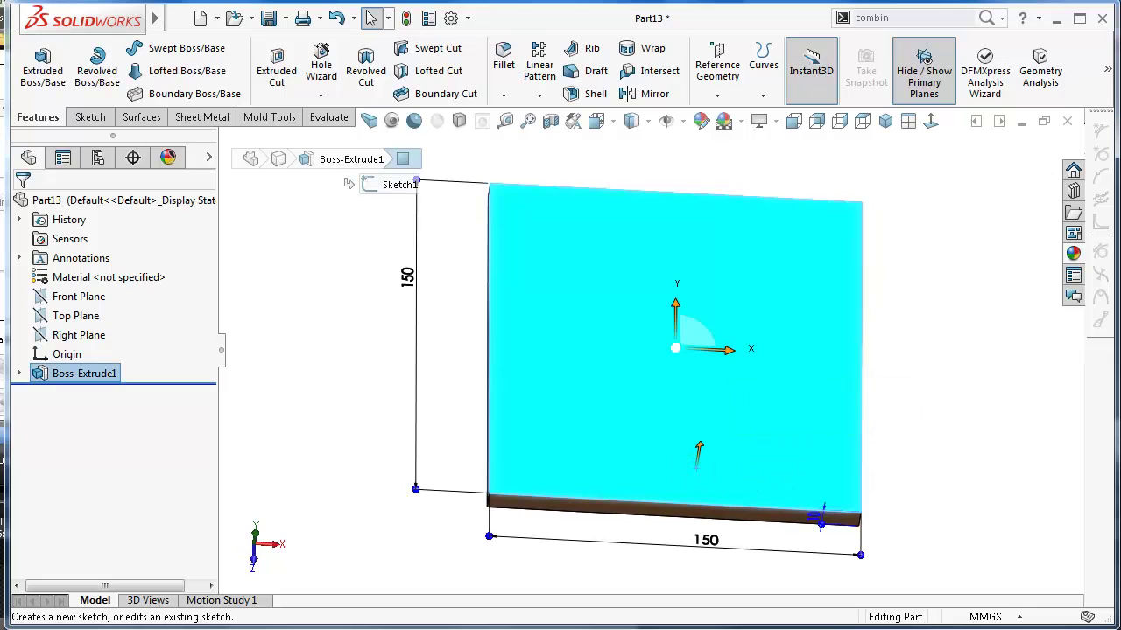
# Step: Start a sketch on the Right Plane, viewed normal to it, and begin a three-point arc above the plate near its front end
pyautogui.click(73, 341)
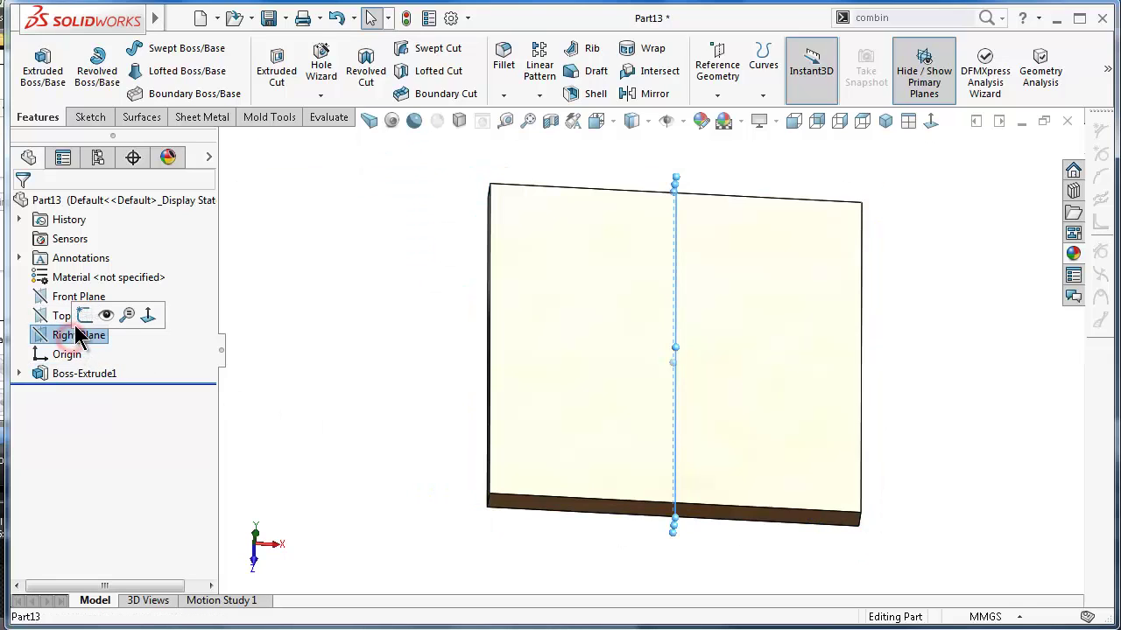
pyautogui.click(933, 120)
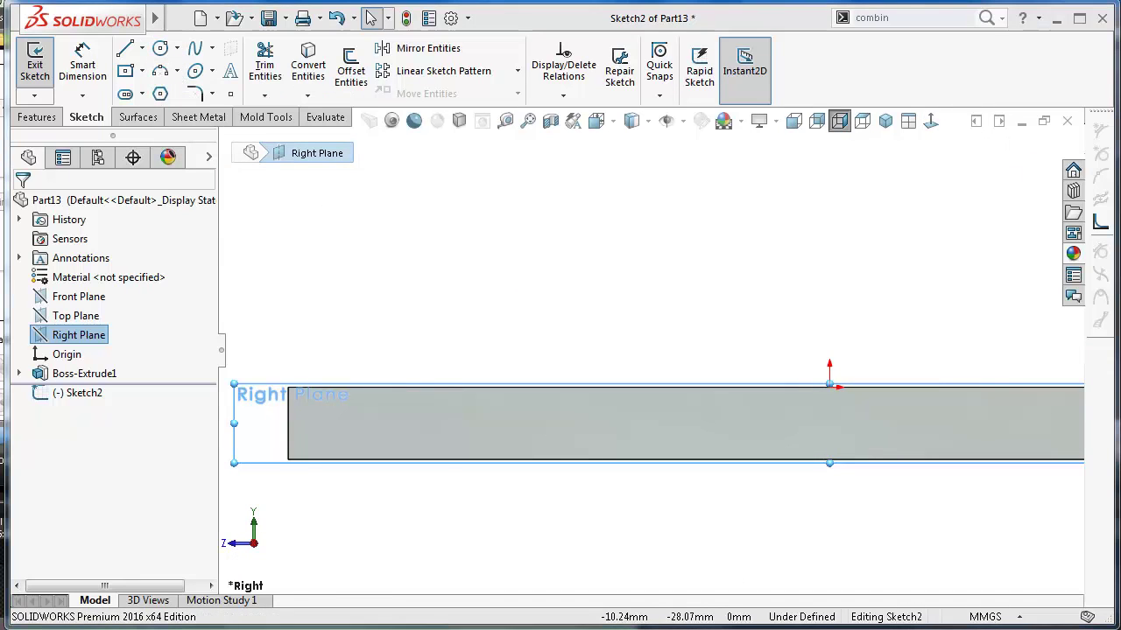
pyautogui.click(160, 71)
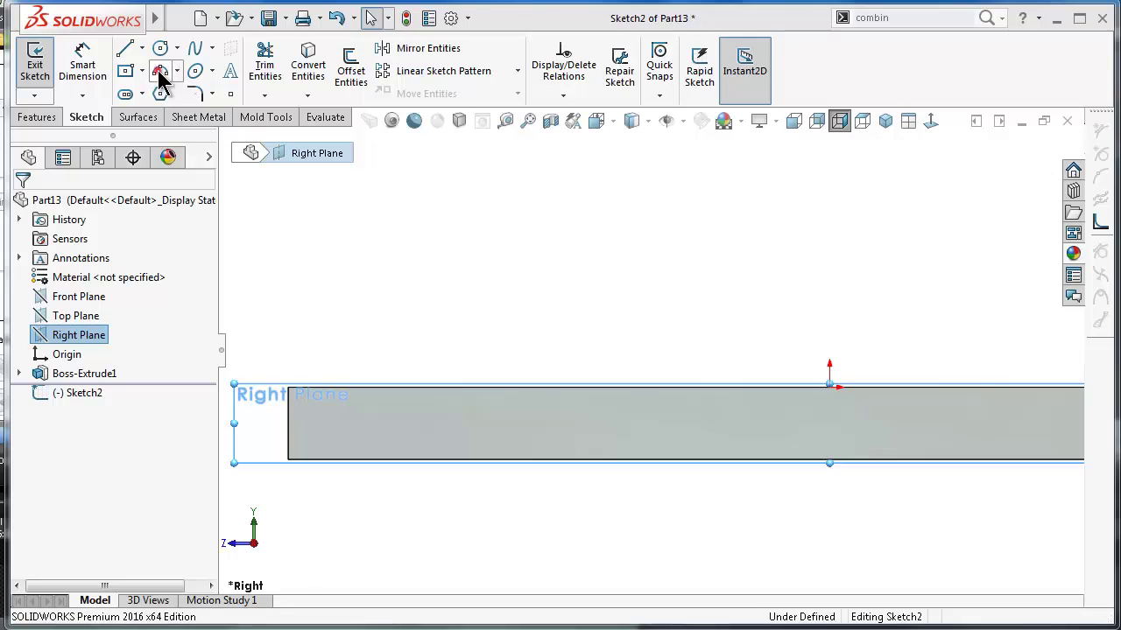
pyautogui.click(416, 284)
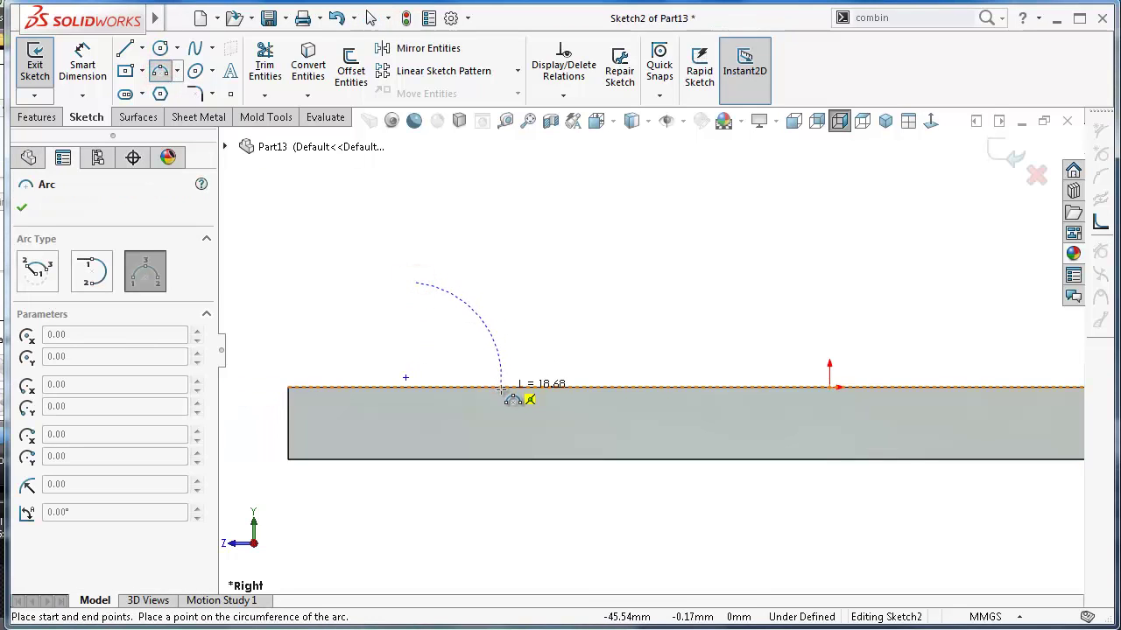
# Step: Sketch a three-point arc of about 13 mm radius above the plate, ending on its top edge
pyautogui.click(501, 388)
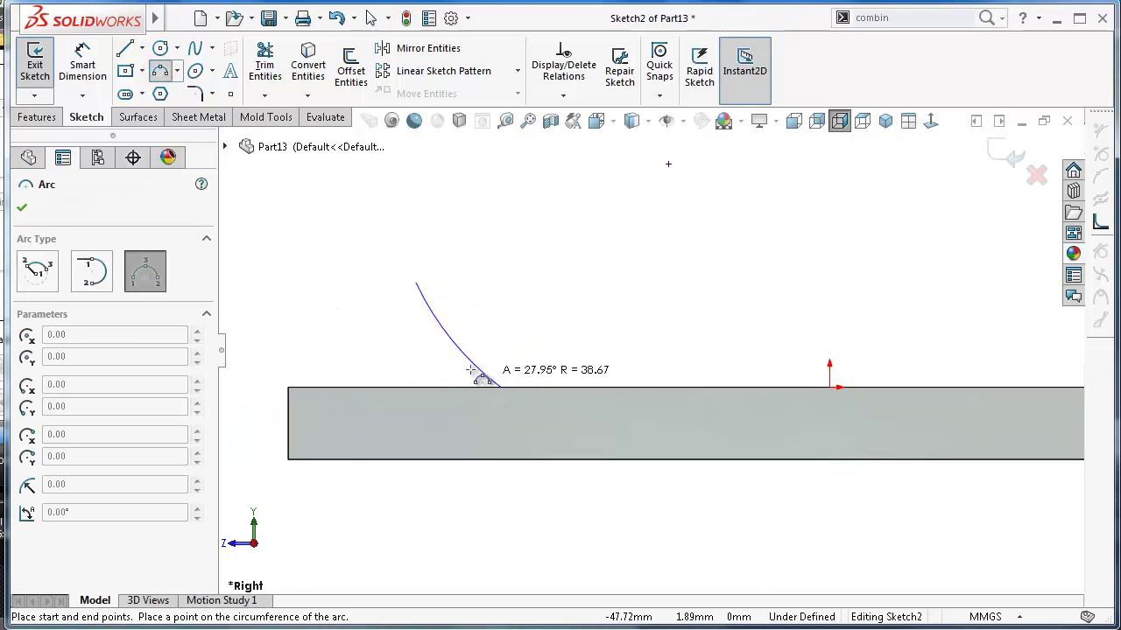
pyautogui.click(493, 326)
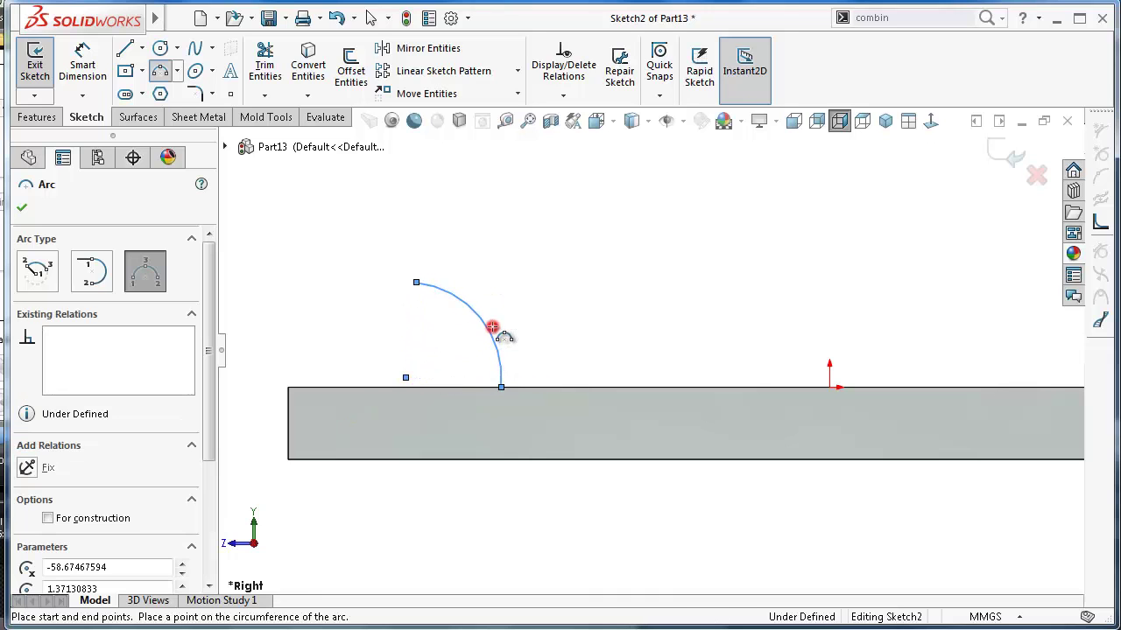
pyautogui.press('Escape')
# Step: Dimension the arc's radius and set it to 10 mm
pyautogui.moveTo(545, 325); pyautogui.dragTo(550, 247, button='right')
pyautogui.click(478, 311)
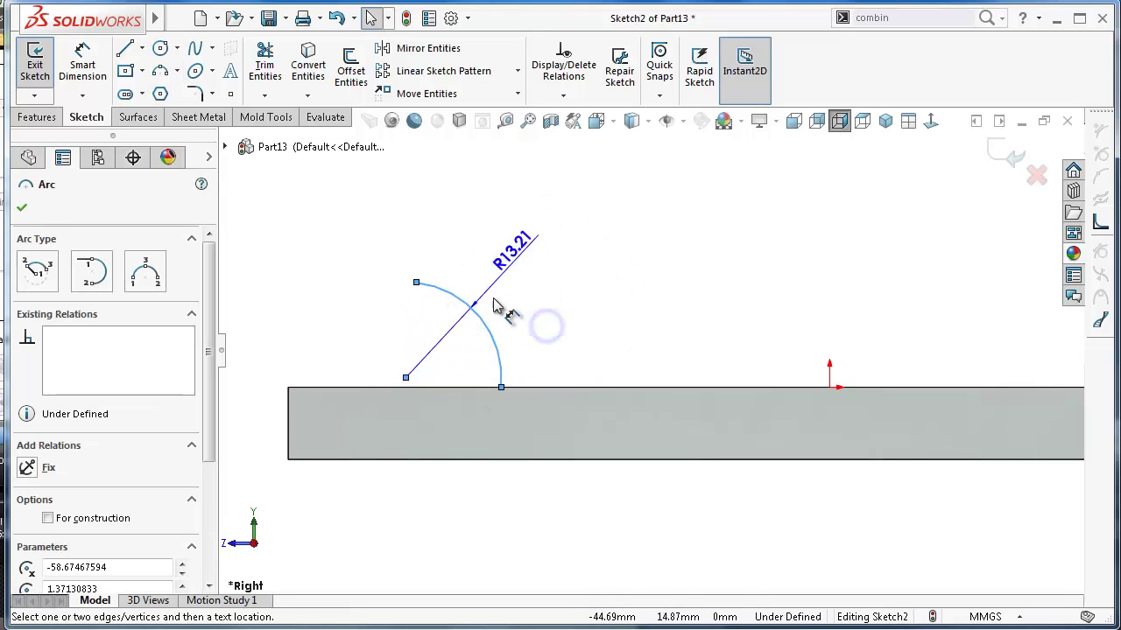
pyautogui.click(474, 325)
pyautogui.write('10')
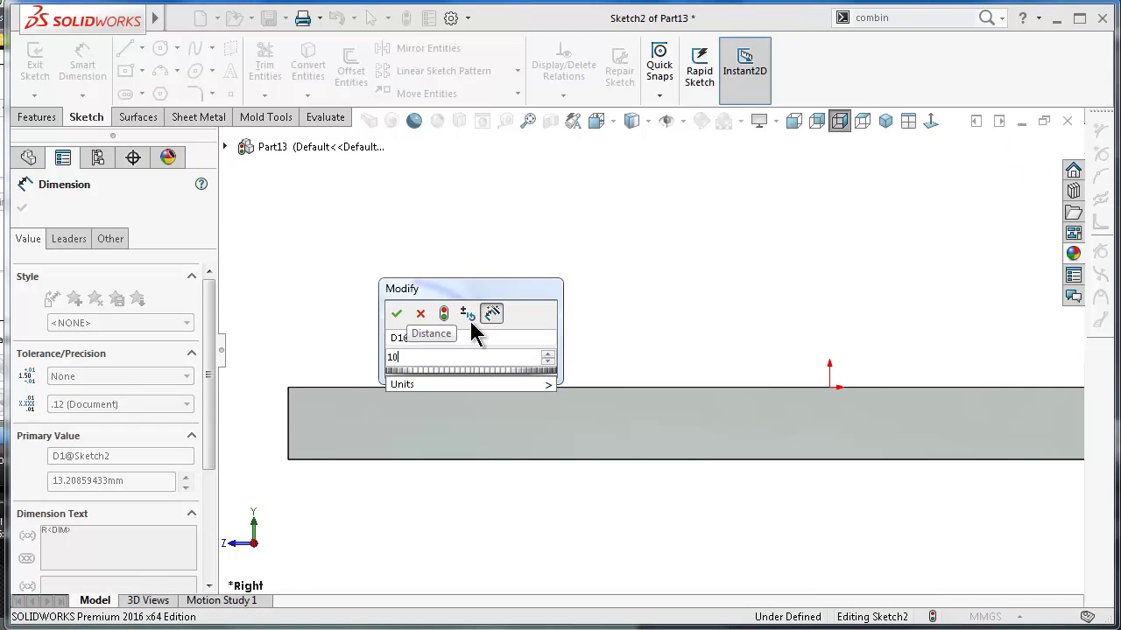
pyautogui.press('Return')
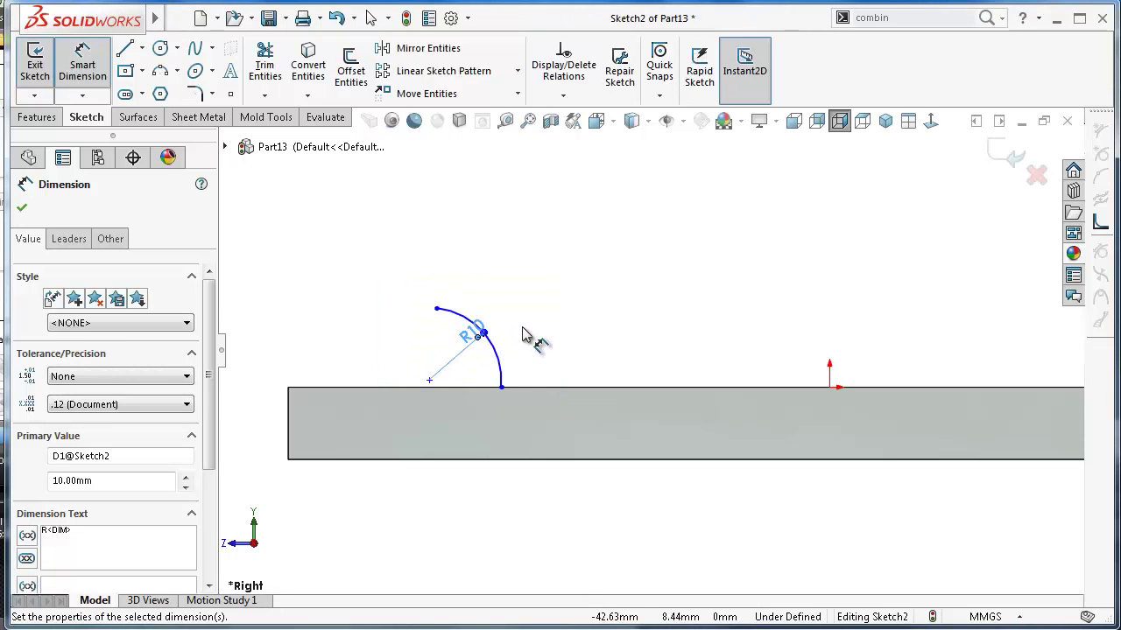
pyautogui.press('Escape')
# Step: Make the arc's centre point coincident with the plate's top edge
pyautogui.click(429, 382)
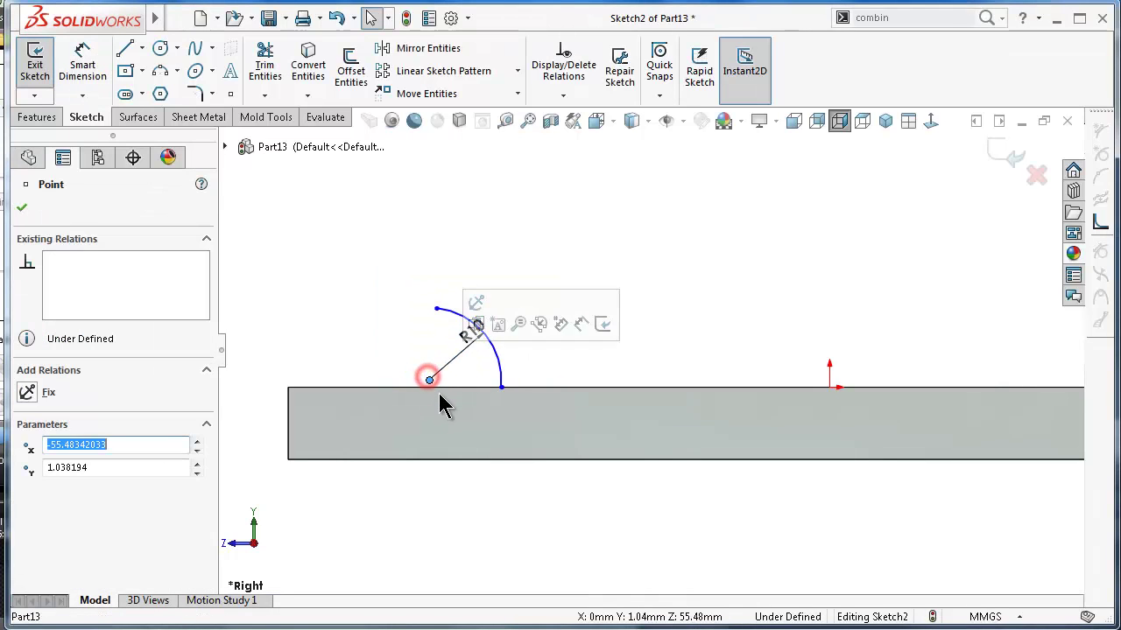
pyautogui.keyDown('ctrl'); pyautogui.click(450, 389); pyautogui.keyUp('ctrl')
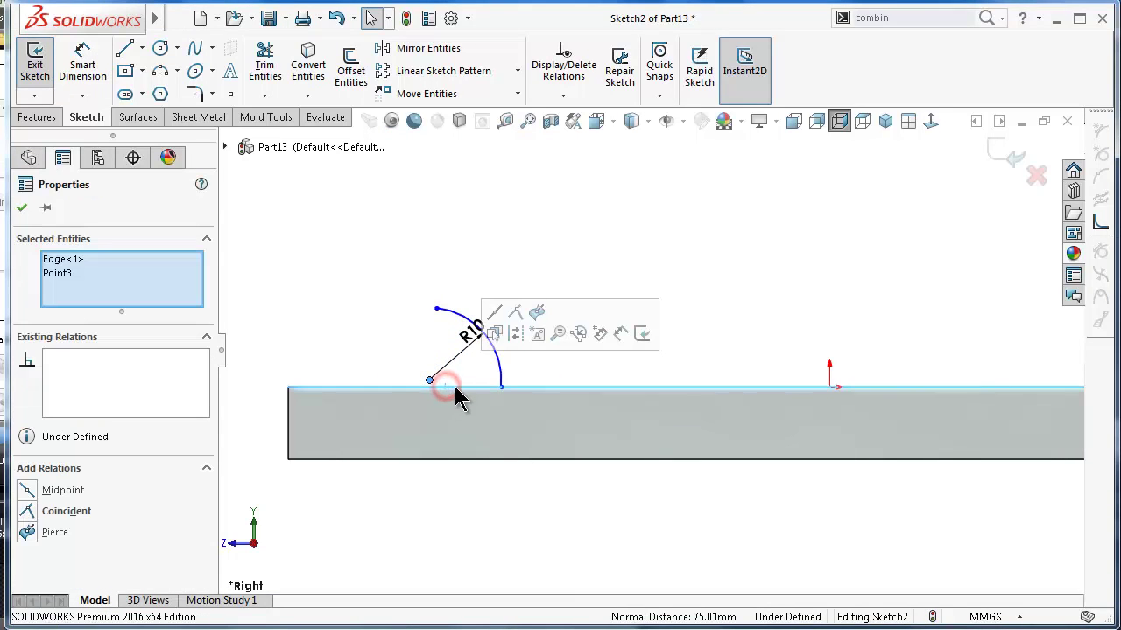
pyautogui.click(515, 312)
pyautogui.click(440, 244)
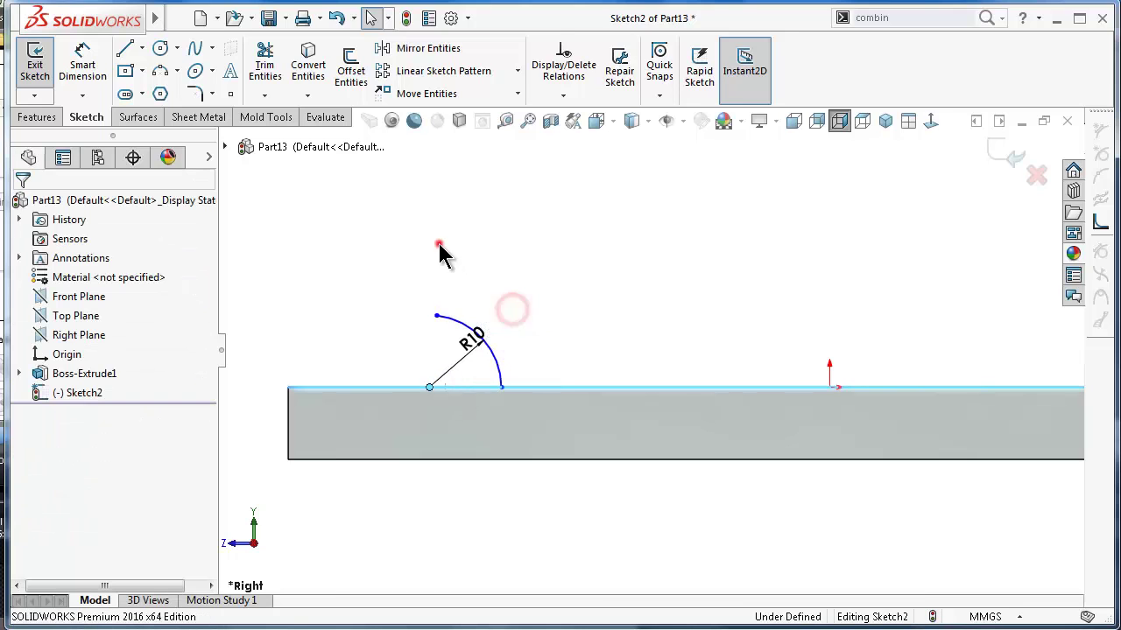
# Step: Add a vertical relation between the arc's upper endpoint and its centre point
pyautogui.click(437, 316)
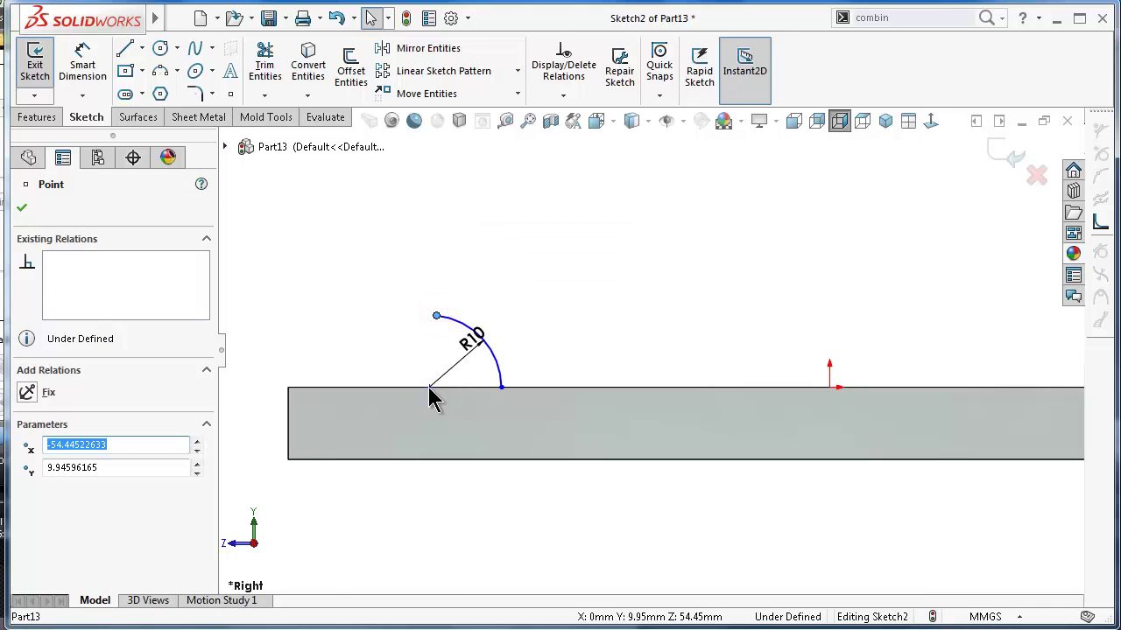
pyautogui.keyDown('ctrl'); pyautogui.click(429, 387); pyautogui.keyUp('ctrl')
pyautogui.click(498, 312)
pyautogui.click(471, 246)
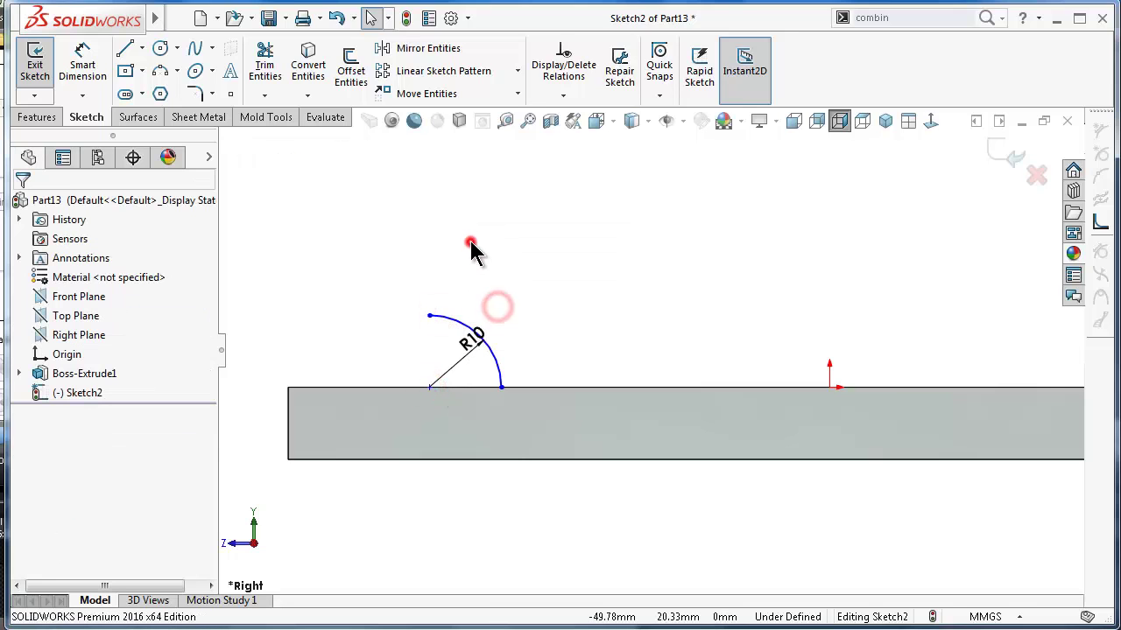
# Step: Dimension the distance from the arc's lower endpoint to the plate's nearer end edge as 20 mm
pyautogui.moveTo(555, 320); pyautogui.dragTo(555, 230, button='right')
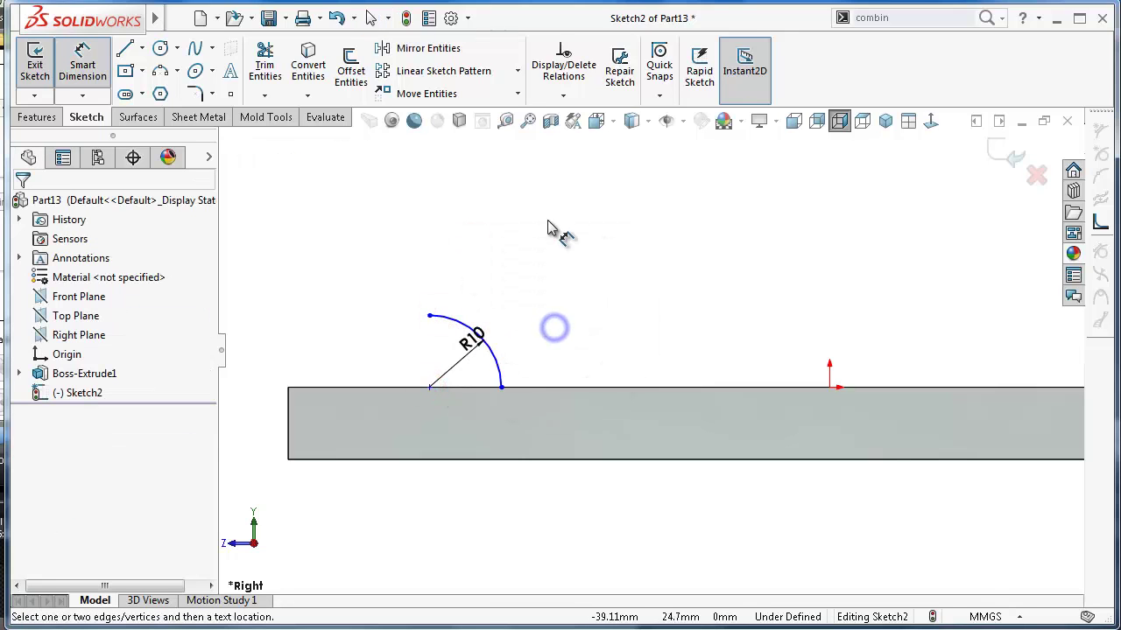
pyautogui.click(501, 388)
pyautogui.click(289, 396)
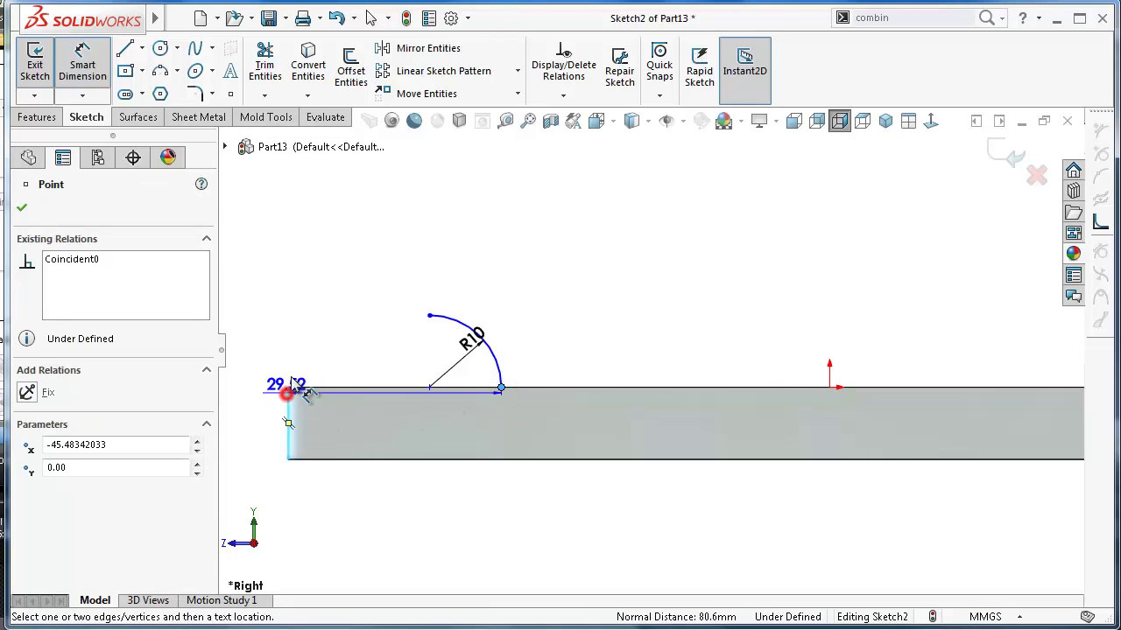
pyautogui.click(338, 250)
pyautogui.write('20')
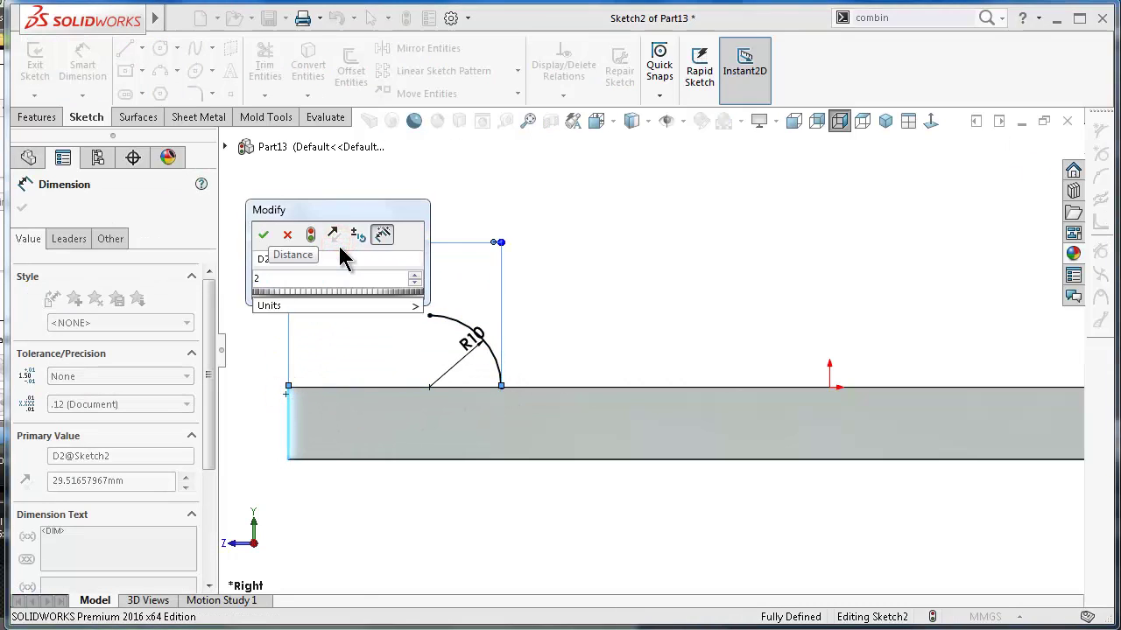
pyautogui.press('Return')
pyautogui.click(470, 245)
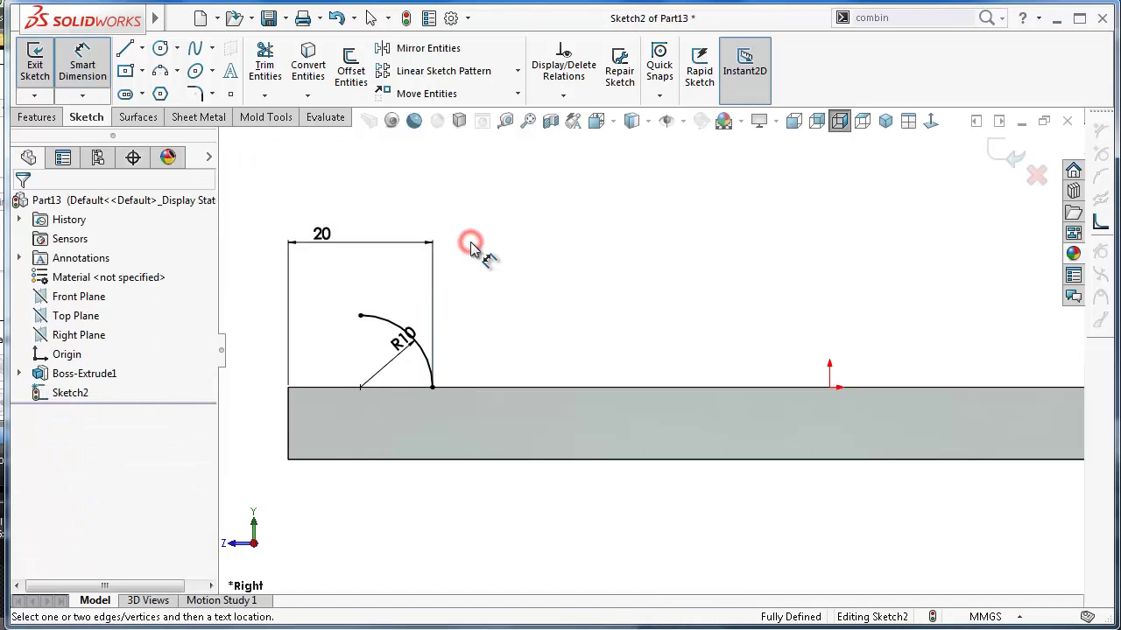
# Step: Close the quarter-circle profile with lines from the arc's upper endpoint to its centre and on to its lower endpoint
pyautogui.moveTo(495, 302)
pyautogui.mouseDown(button='middle')
pyautogui.moveTo(388, 288)
pyautogui.moveTo(383, 333)
pyautogui.moveTo(340, 316)
pyautogui.mouseUp(button='middle')
pyautogui.press('d')
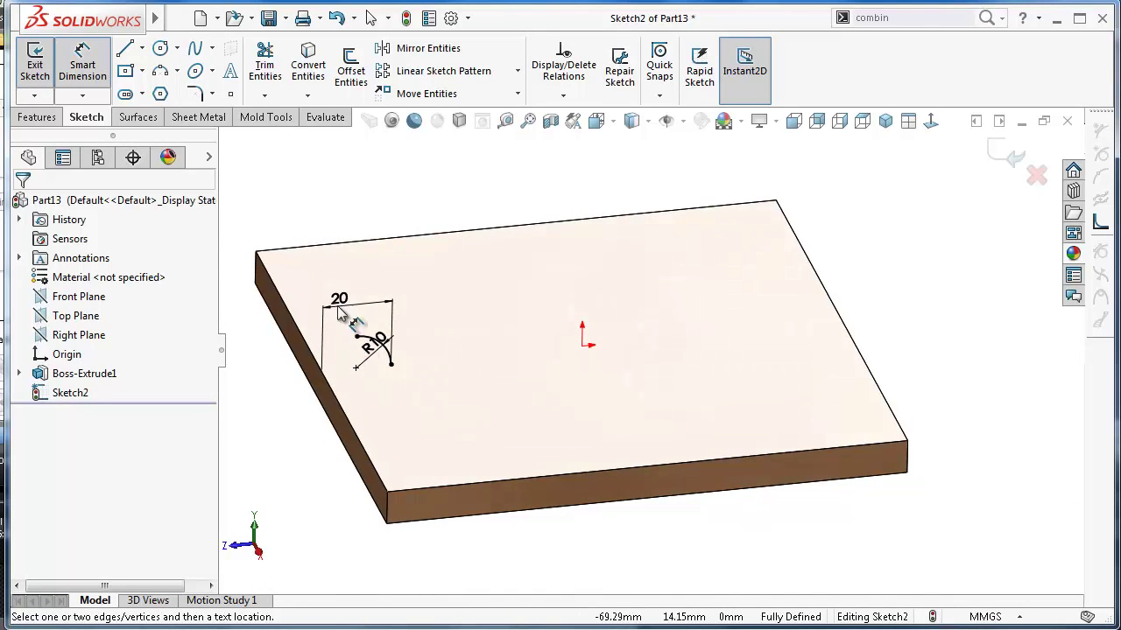
pyautogui.click(128, 52)
pyautogui.click(356, 336)
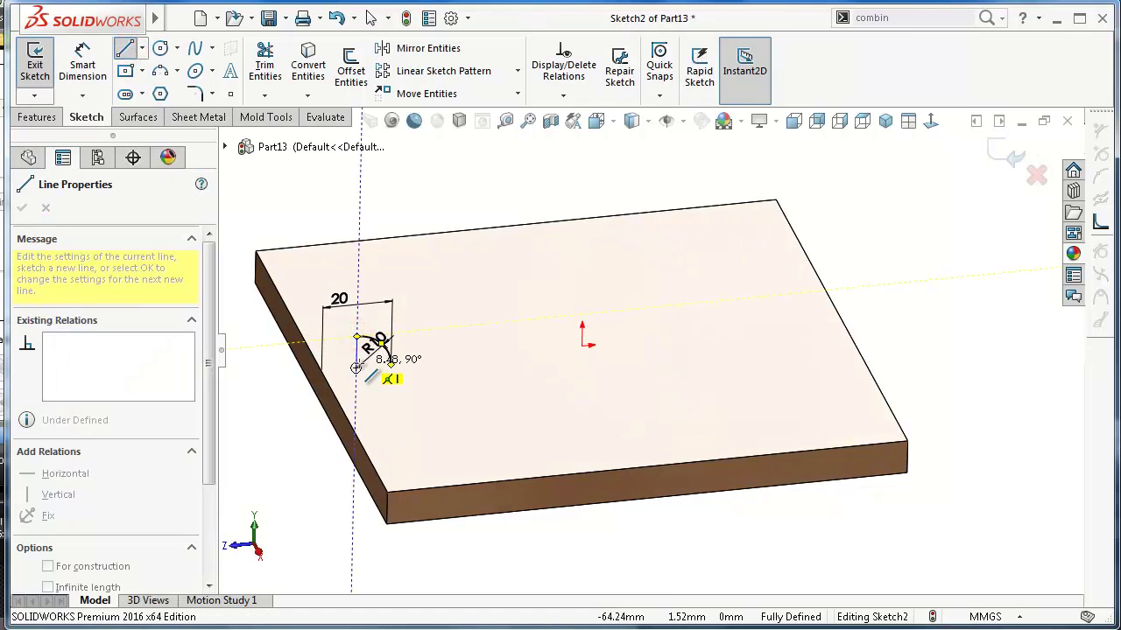
pyautogui.click(356, 368)
pyautogui.click(390, 366)
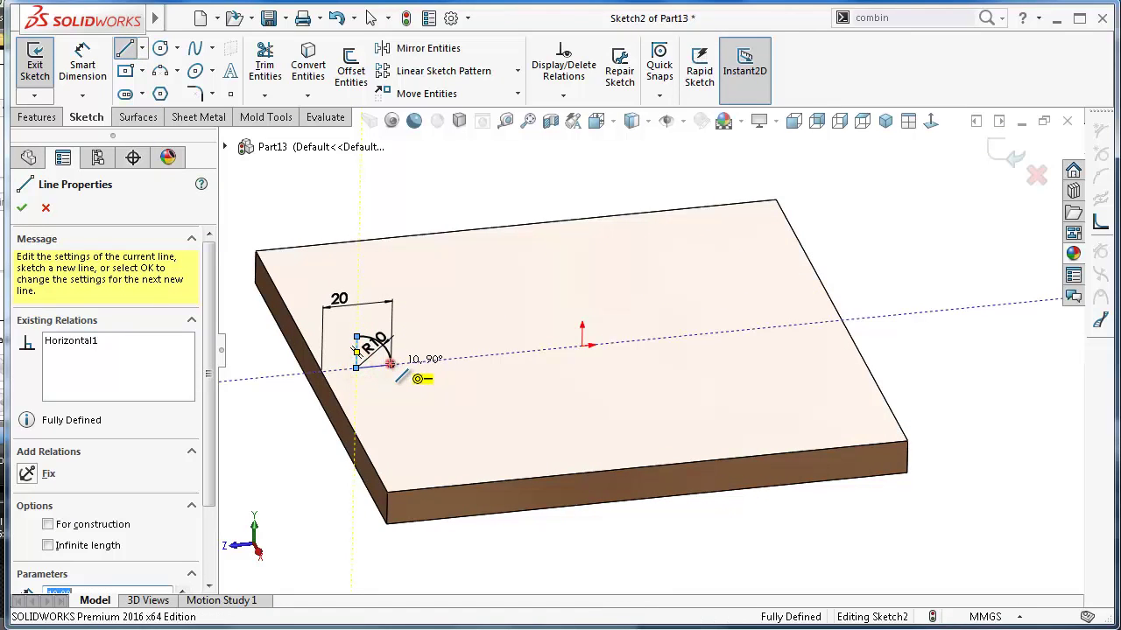
# Step: Extrude the quarter-circle profile as a Mid Plane boss with a depth of 100 mm
pyautogui.click(38, 116)
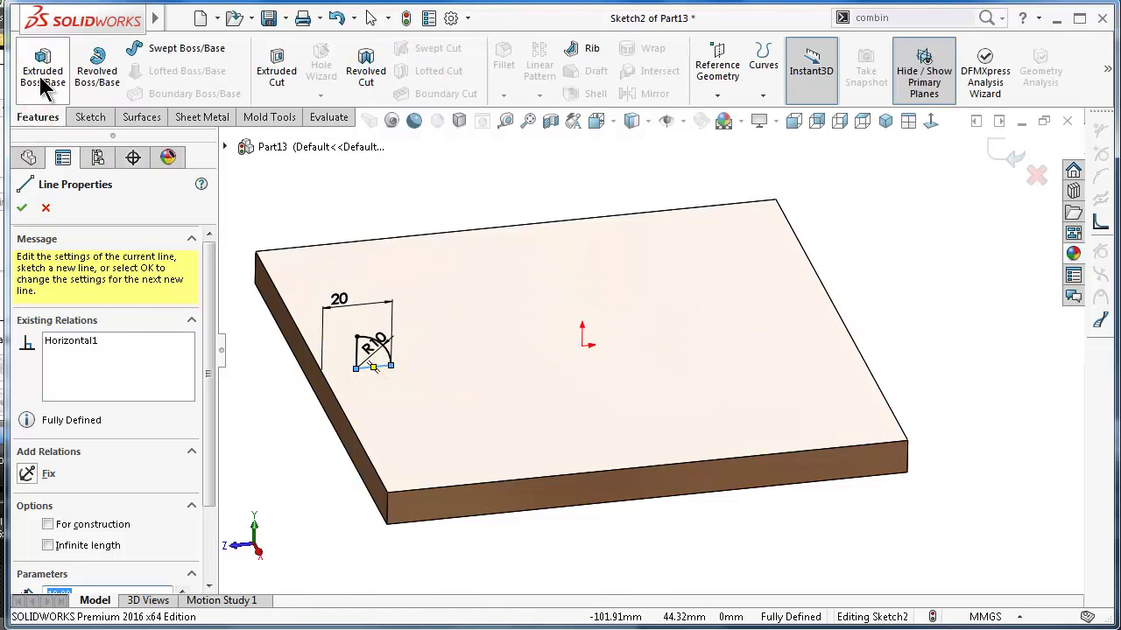
pyautogui.click(40, 75)
pyautogui.click(70, 313)
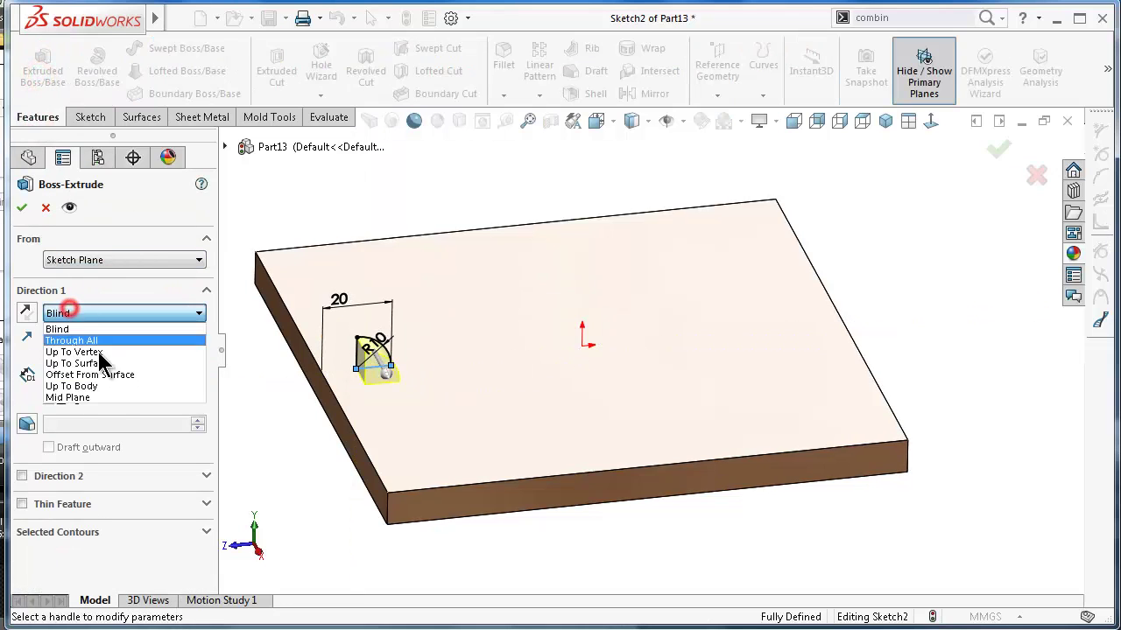
pyautogui.click(109, 405)
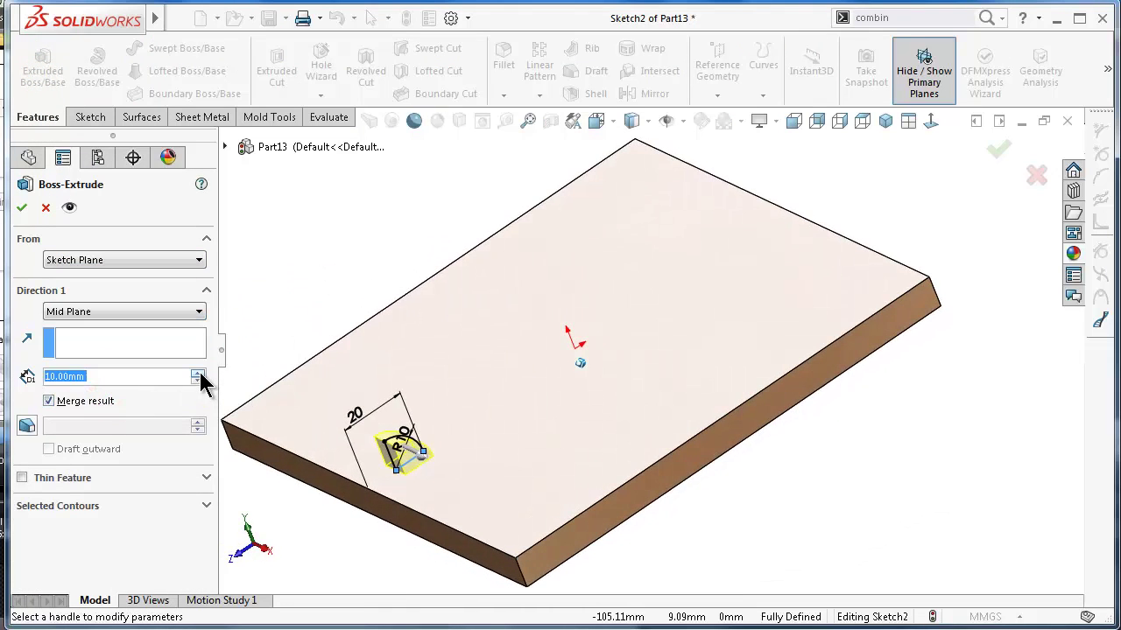
pyautogui.click(136, 379)
pyautogui.write('100')
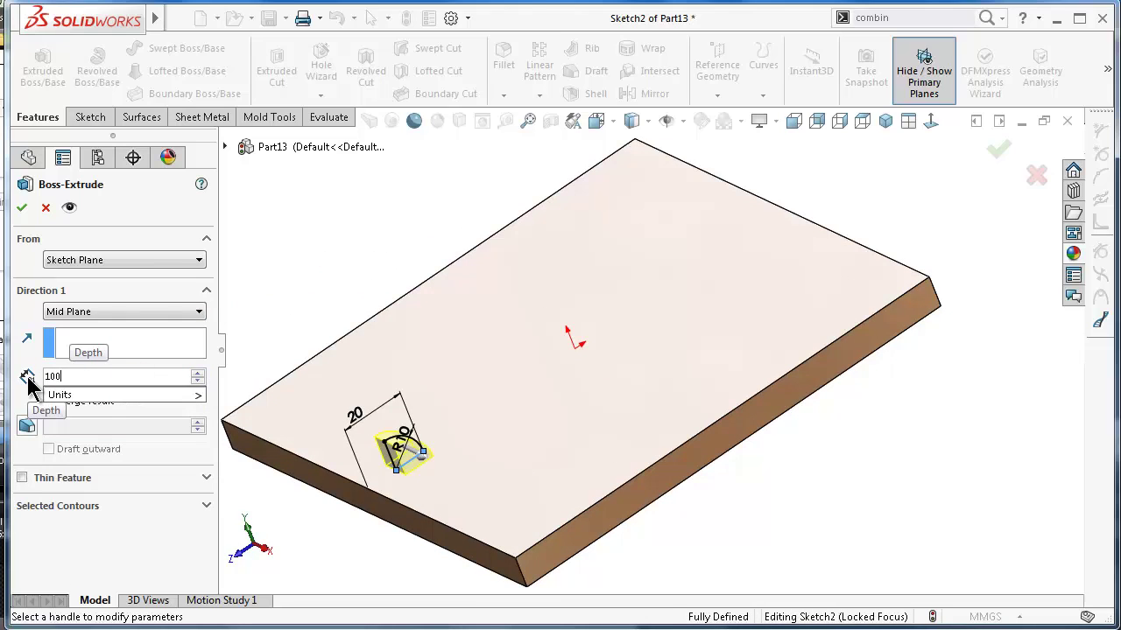
pyautogui.press('Return')
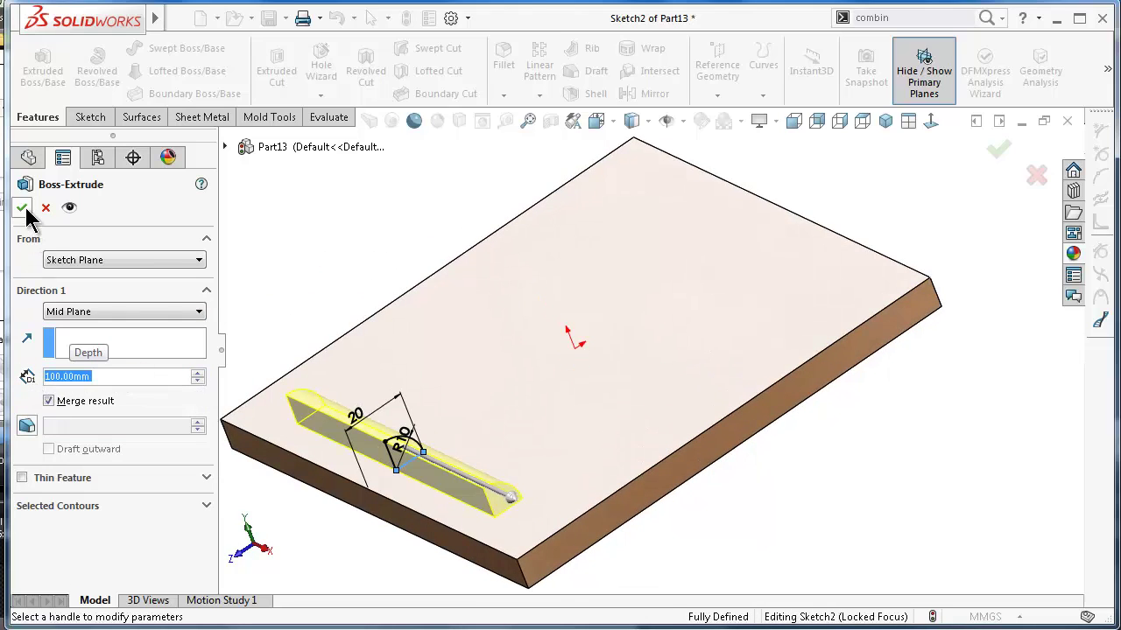
pyautogui.click(23, 209)
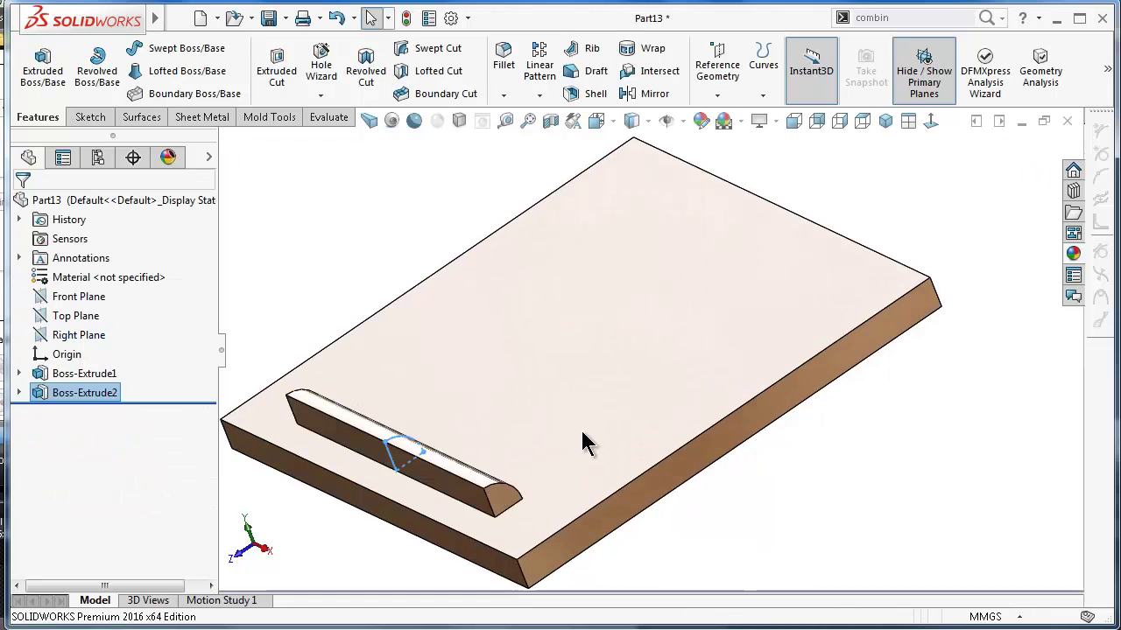
# Step: Start a sketch on the quarter-round bar's end face and convert the face's edges into sketch entities
pyautogui.scroll(-6, 547, 469)
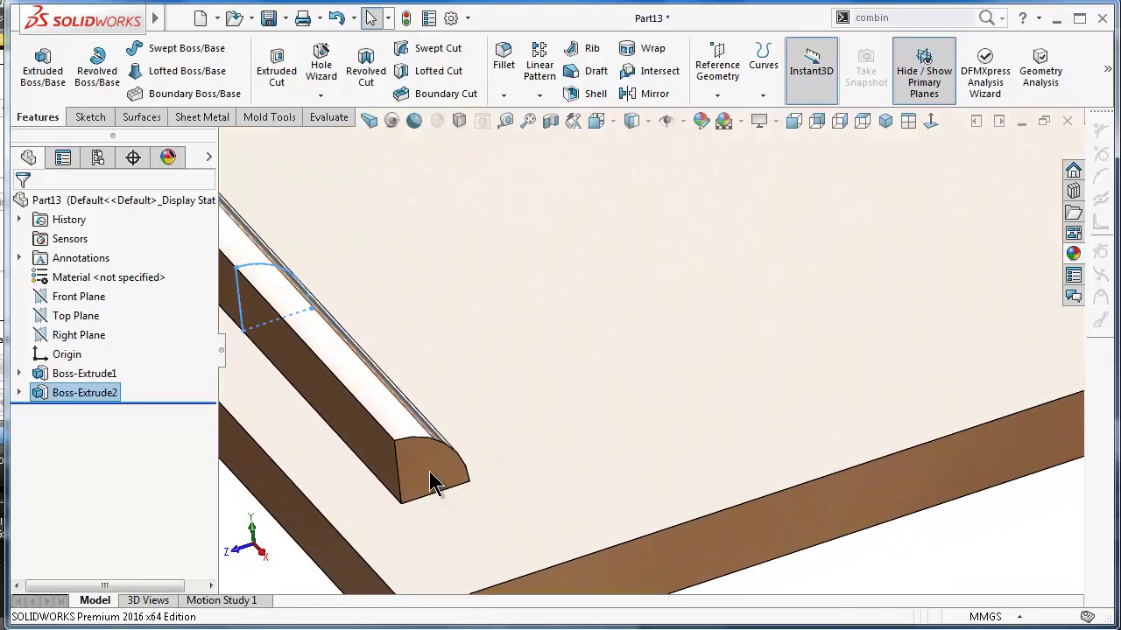
pyautogui.click(429, 448)
pyautogui.scroll(-5, 442, 455)
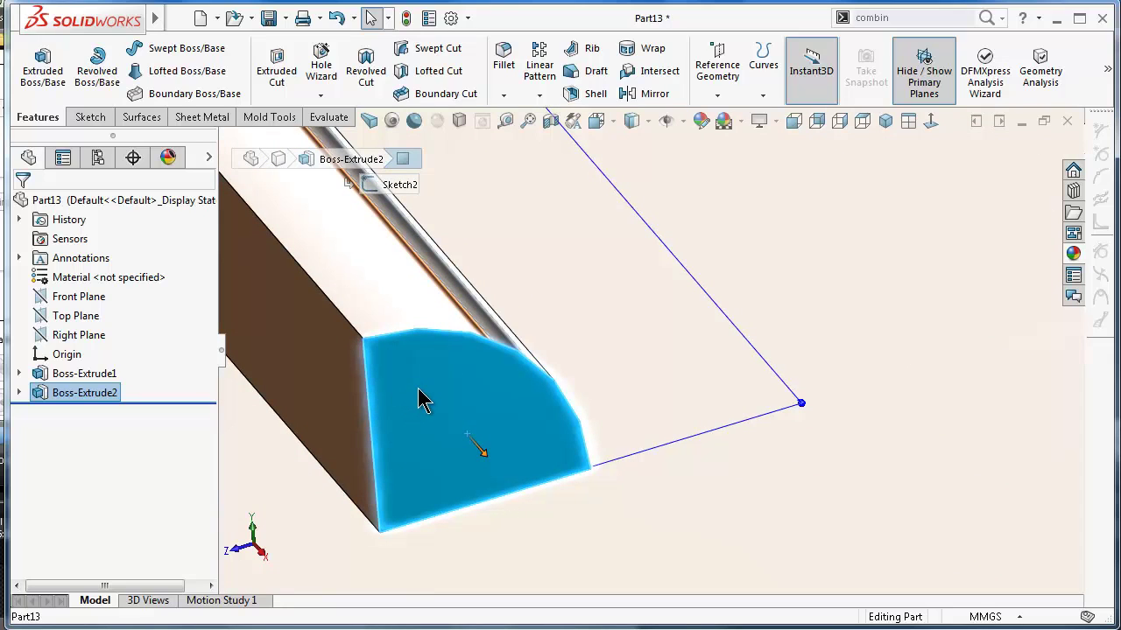
pyautogui.click(436, 411)
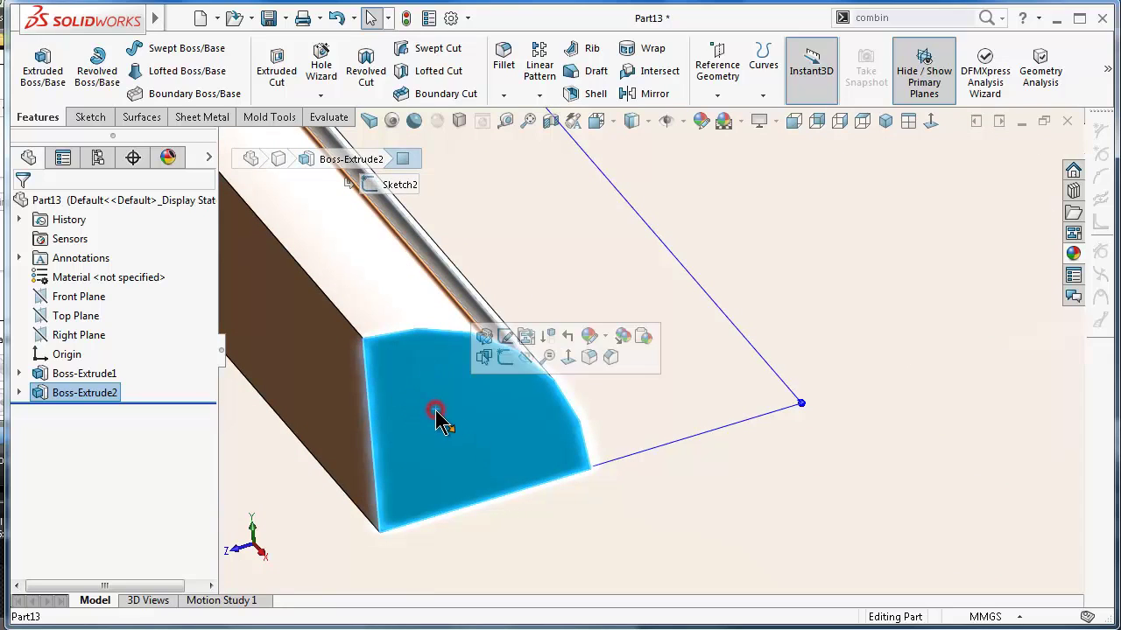
pyautogui.click(504, 357)
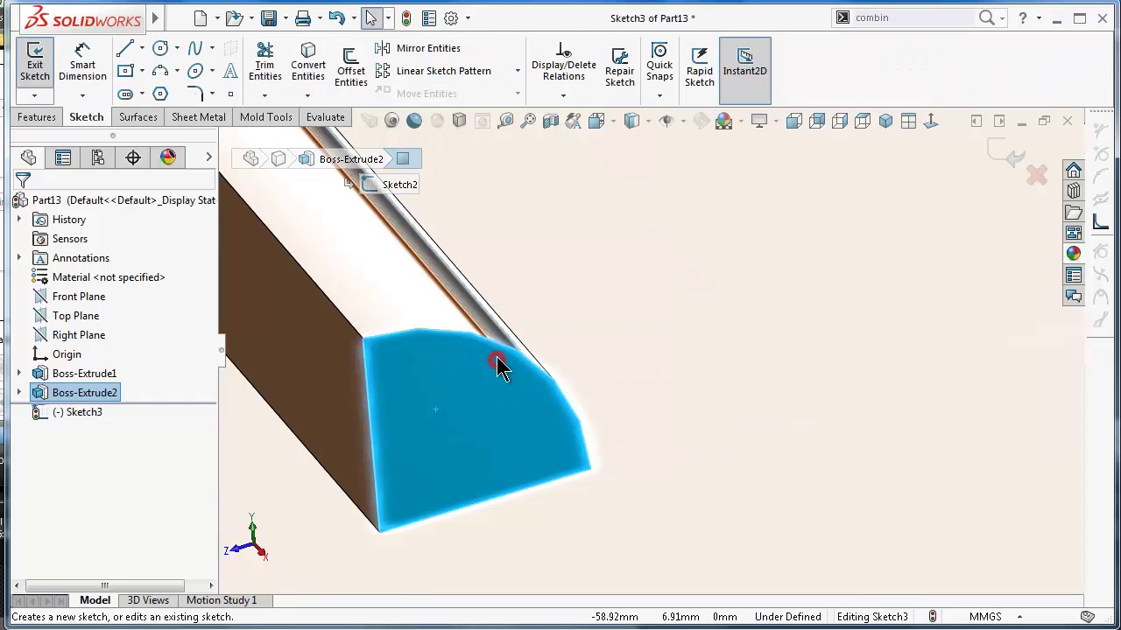
pyautogui.click(312, 67)
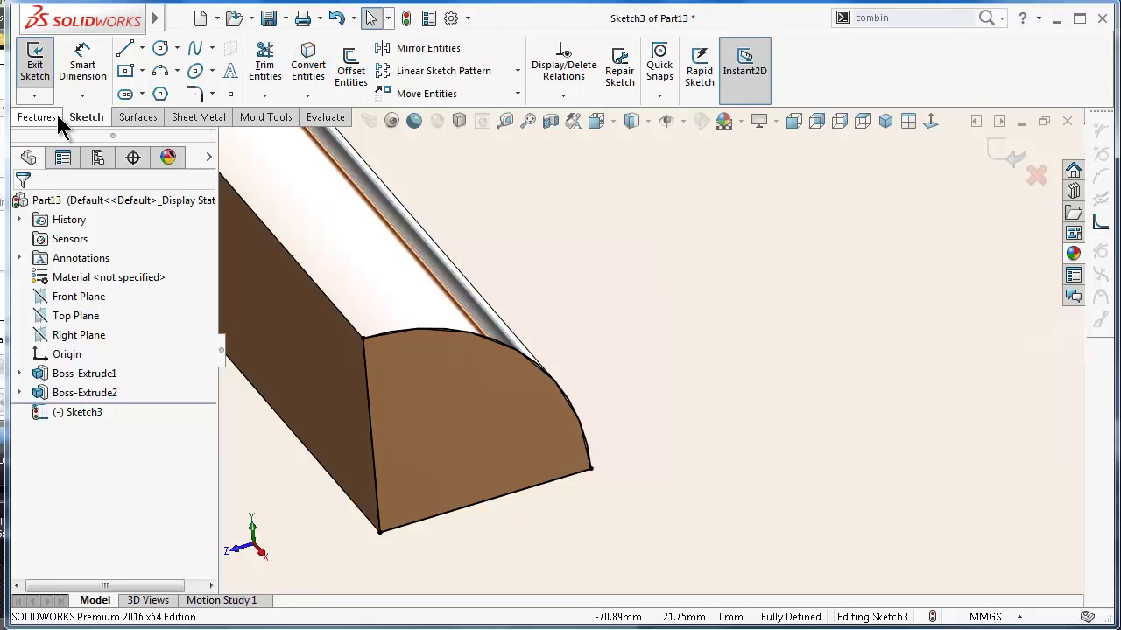
# Step: Revolve the converted end profile as a boss by 90 degrees about its vertical line
pyautogui.click(33, 117)
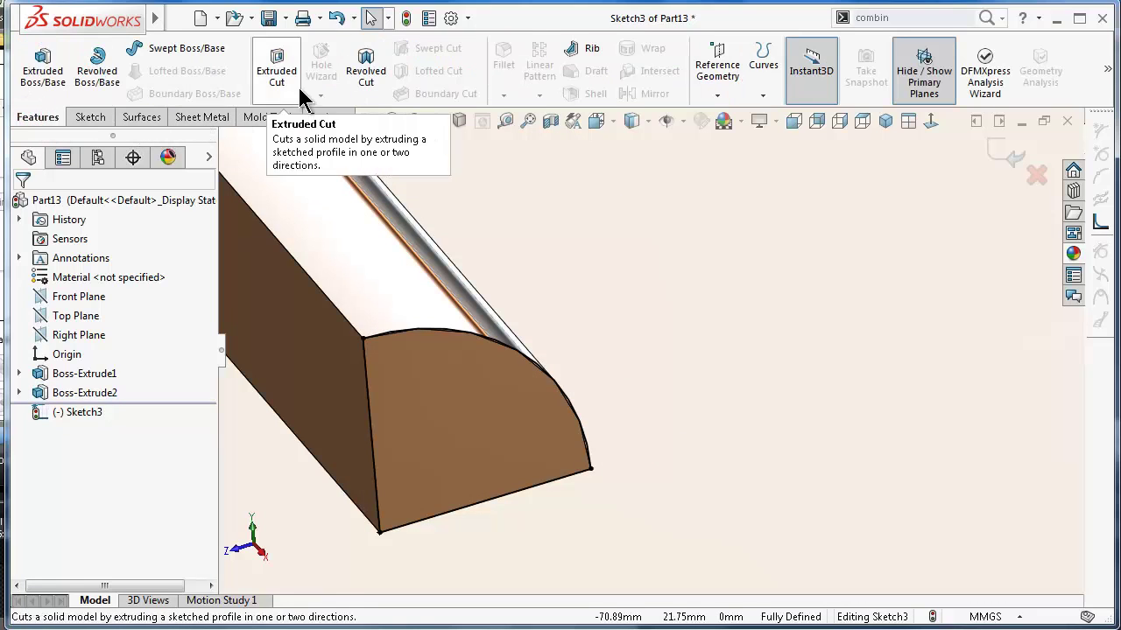
pyautogui.click(366, 67)
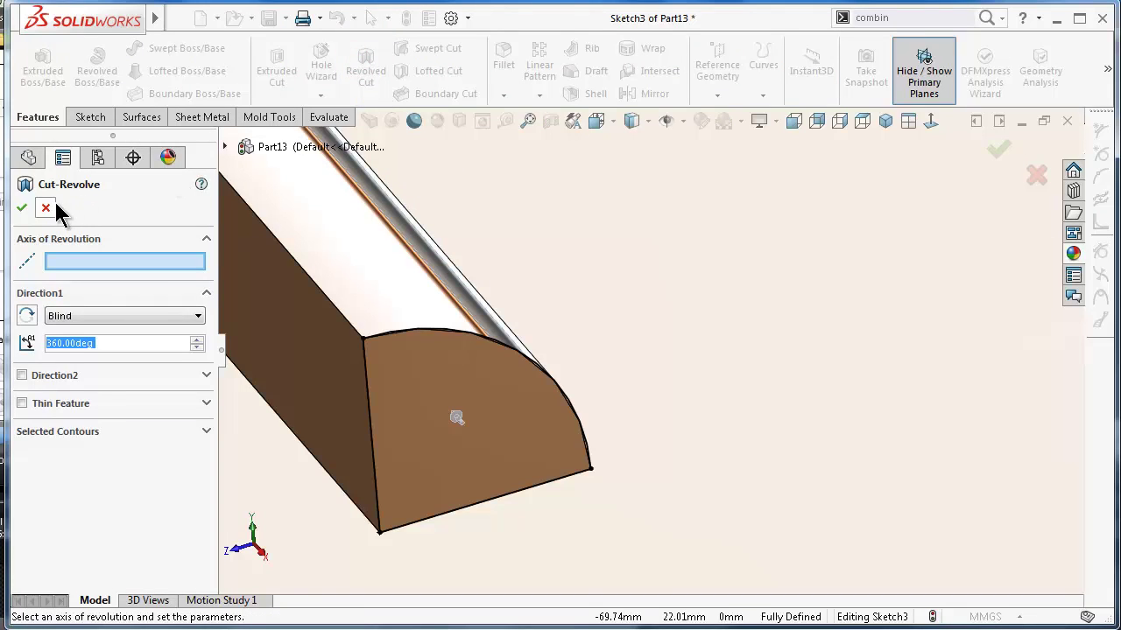
pyautogui.click(51, 208)
pyautogui.click(92, 70)
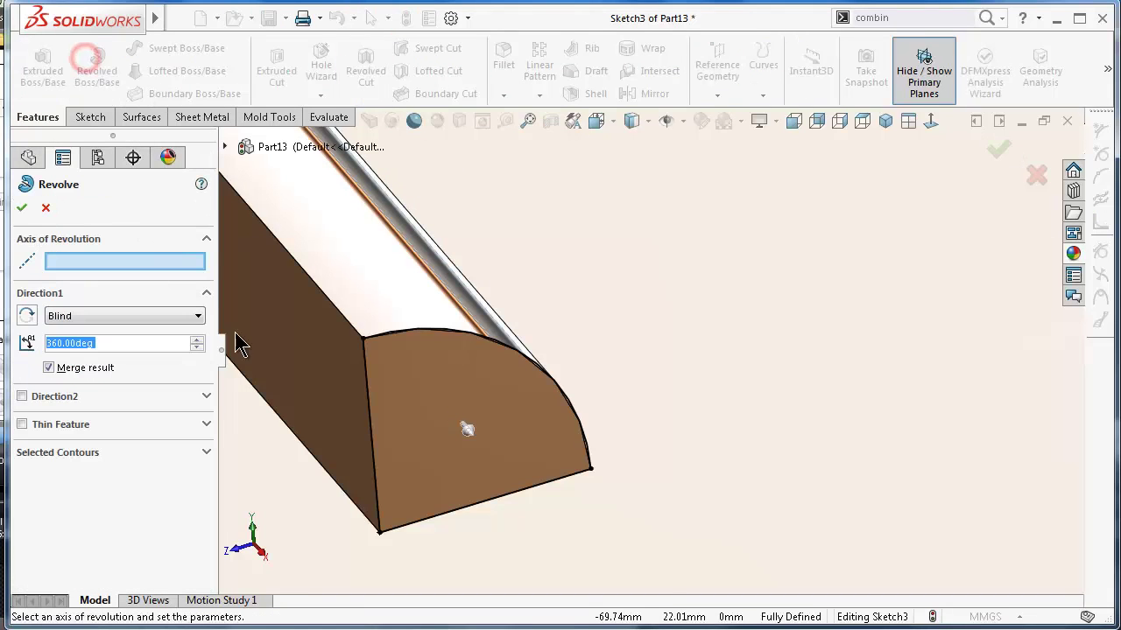
pyautogui.click(367, 380)
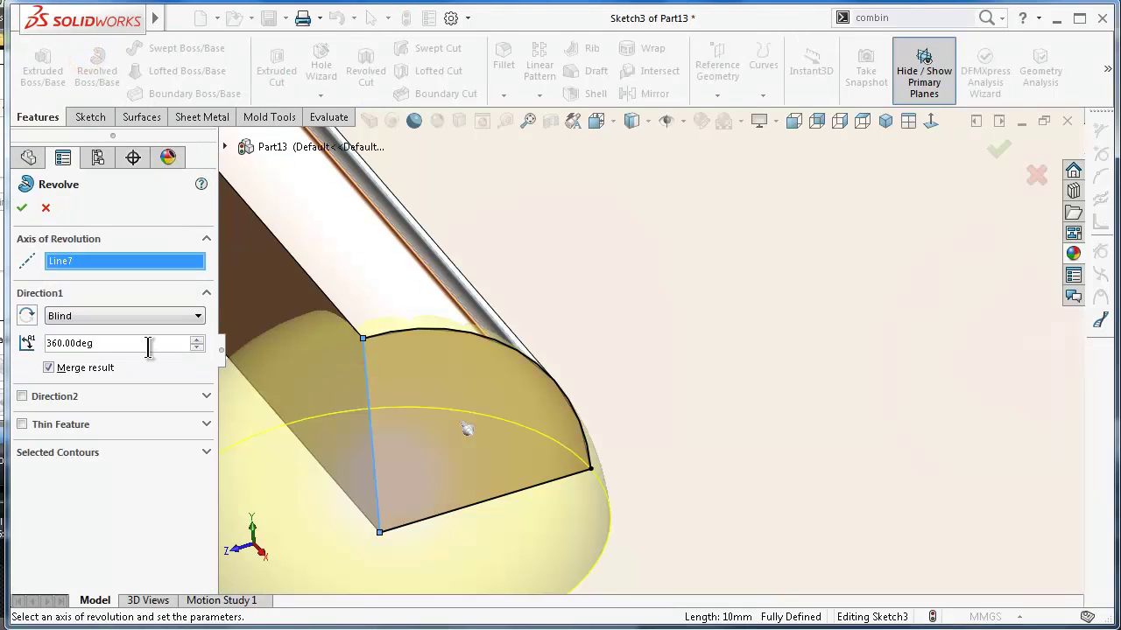
pyautogui.moveTo(52, 348); pyautogui.dragTo(30, 354)
pyautogui.write('90')
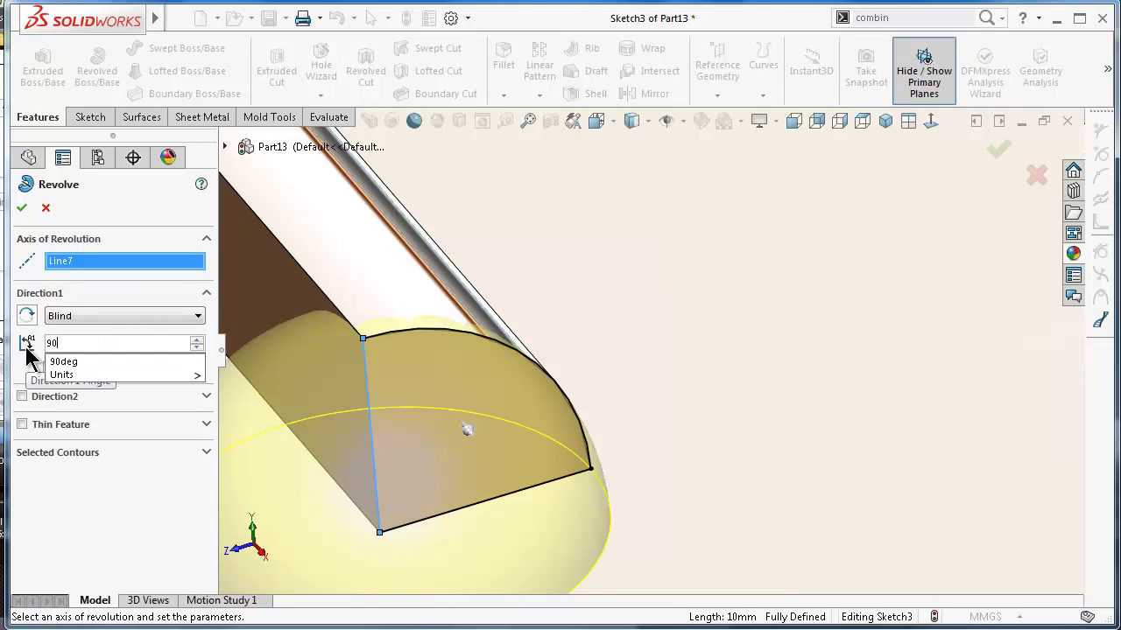
pyautogui.press('Return')
pyautogui.click(21, 208)
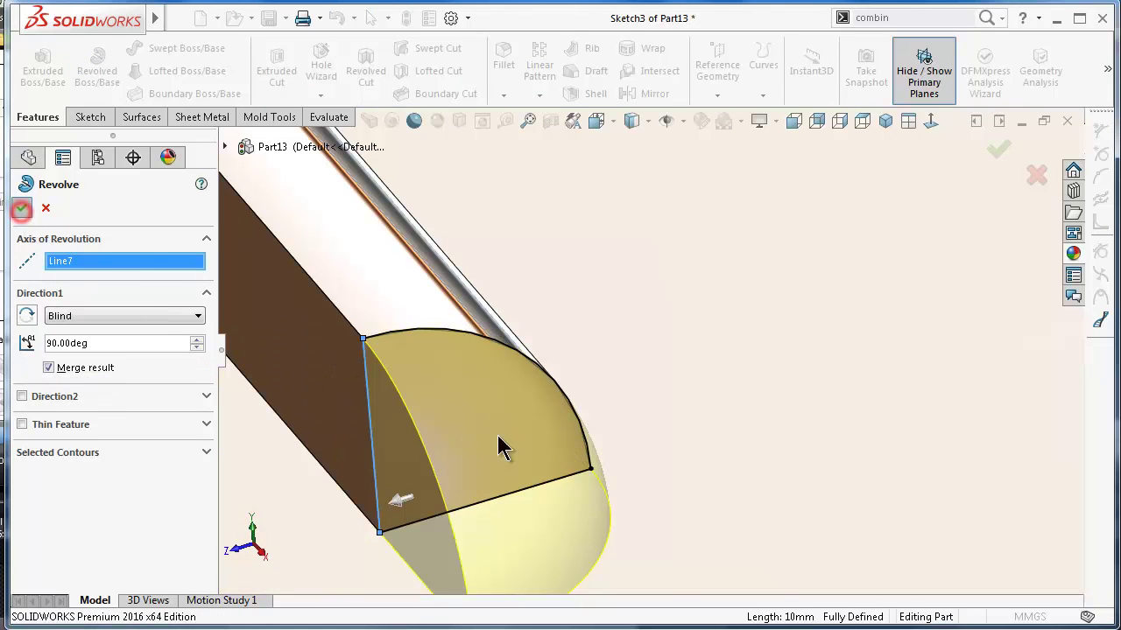
pyautogui.scroll(5, 521, 432)
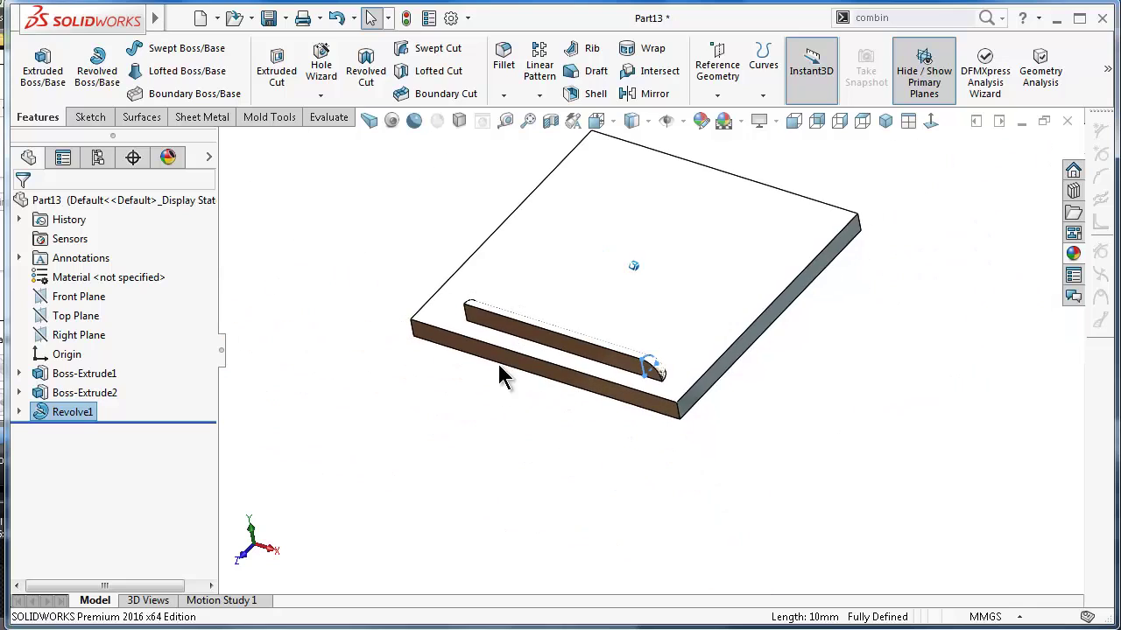
# Step: Mirror the revolved rounded end about the Right Plane onto the bar's opposite end
pyautogui.moveTo(523, 296); pyautogui.dragTo(543, 317, button='middle')
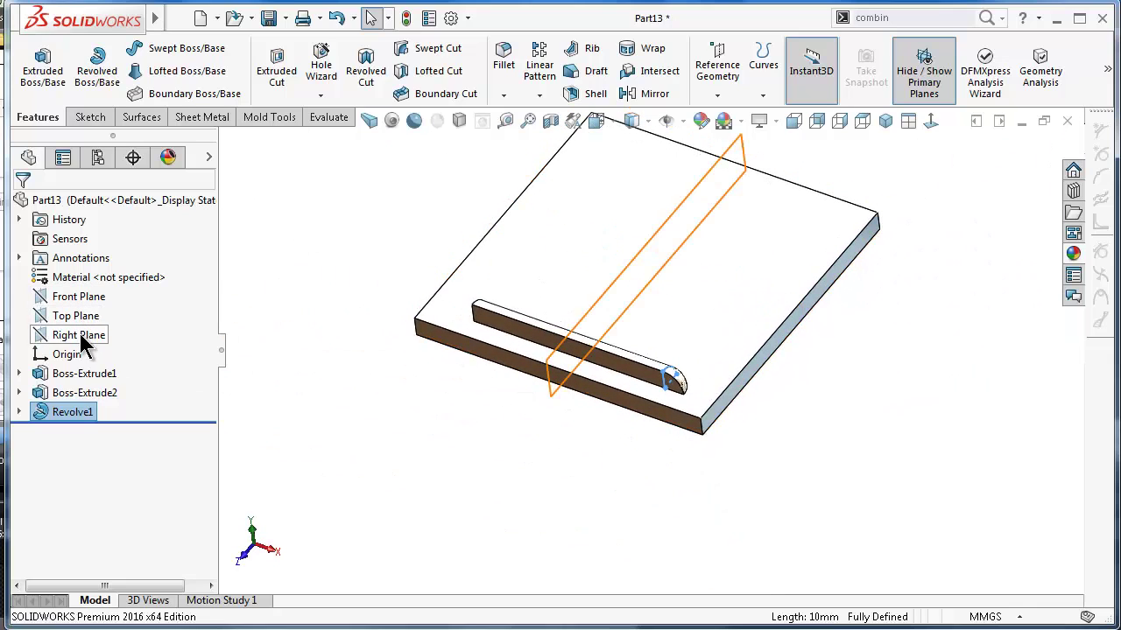
pyautogui.click(82, 337)
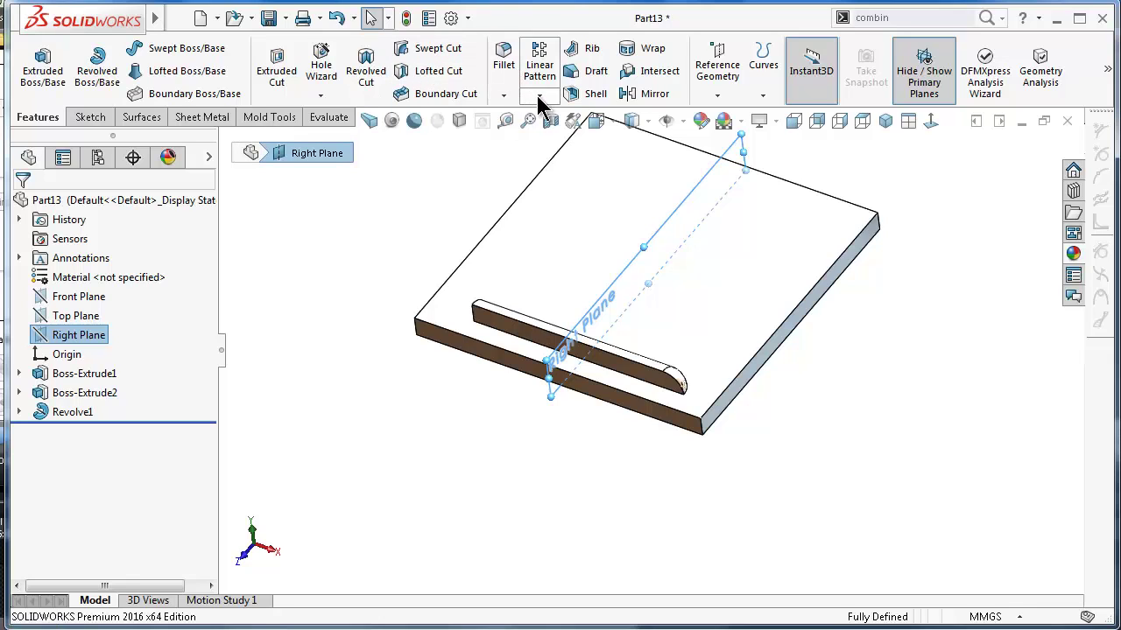
pyautogui.click(650, 94)
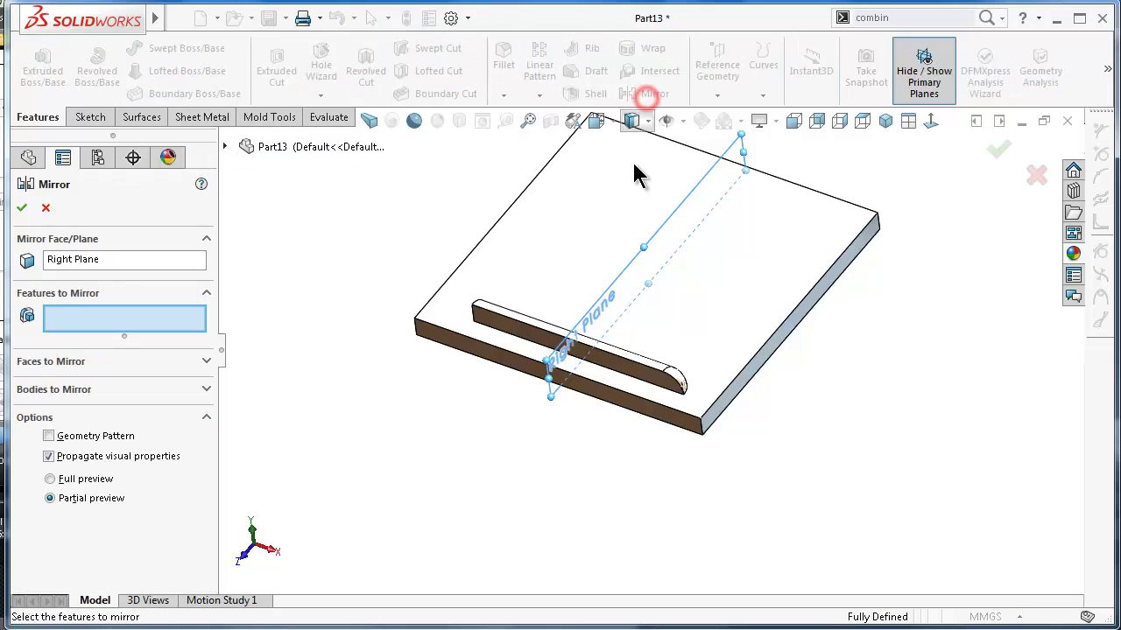
pyautogui.scroll(-5, 555, 387)
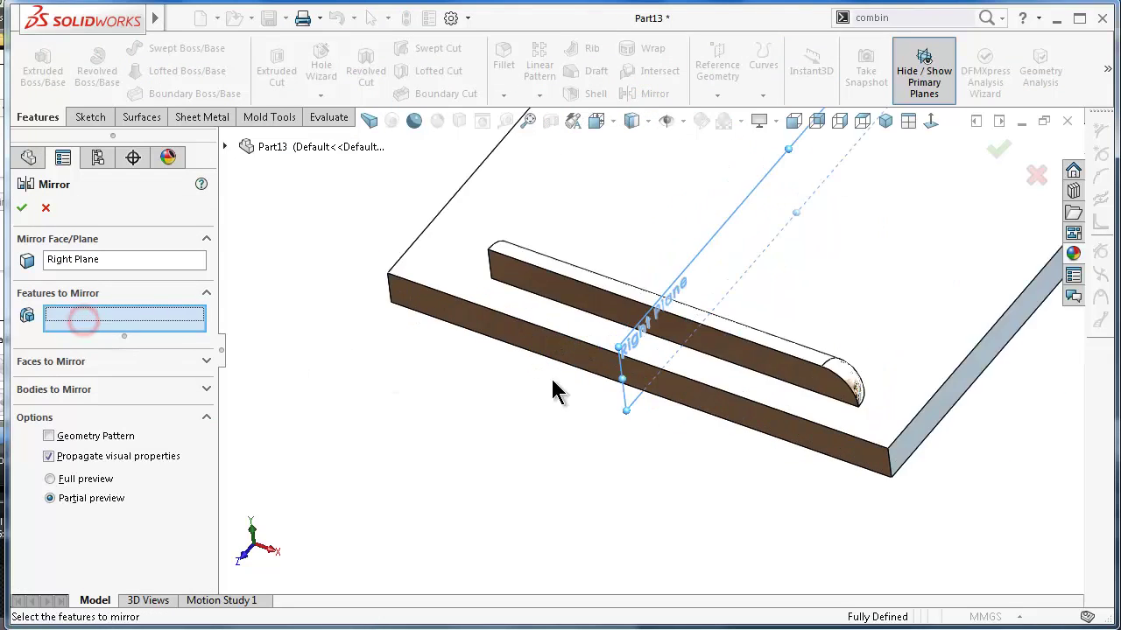
pyautogui.click(928, 385)
pyautogui.rightClick(926, 386)
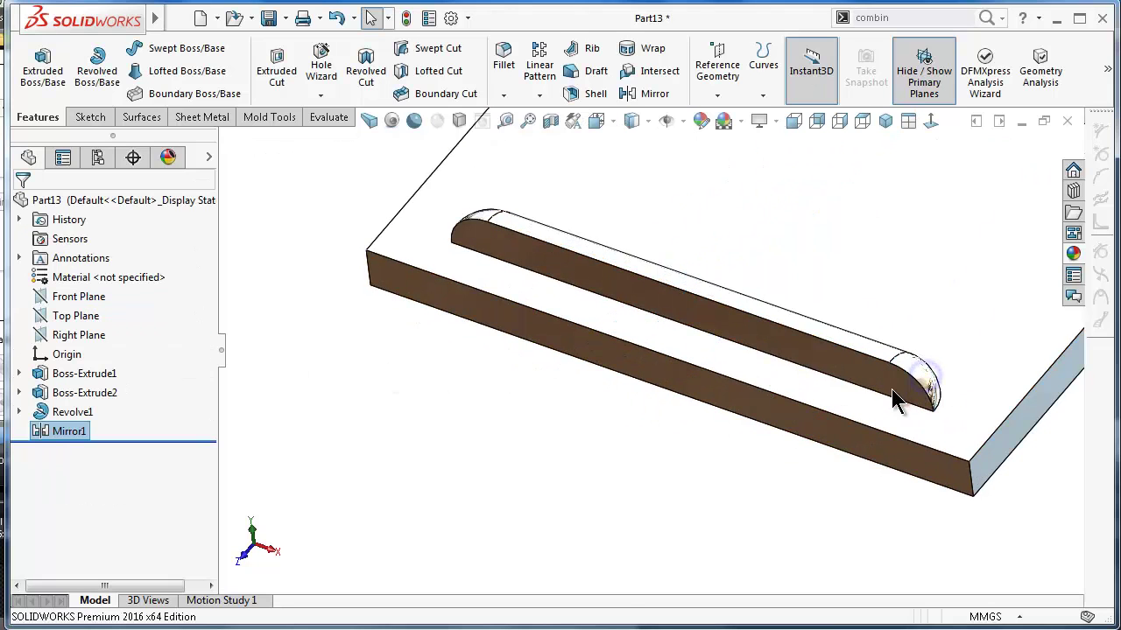
# Step: Fillet the curved side's base edge, where the bar meets the plate, with a symmetric 2.5 mm radius
pyautogui.moveTo(890, 392); pyautogui.dragTo(878, 418, button='middle')
pyautogui.scroll(5, 919, 399)
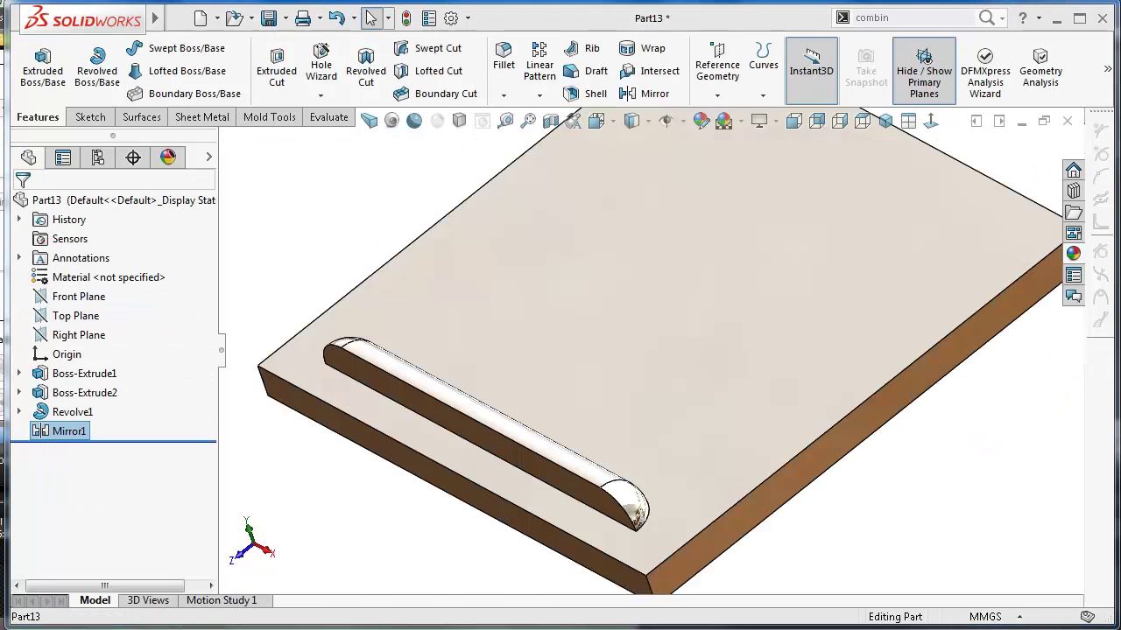
pyautogui.click(503, 58)
pyautogui.scroll(-3, 621, 393)
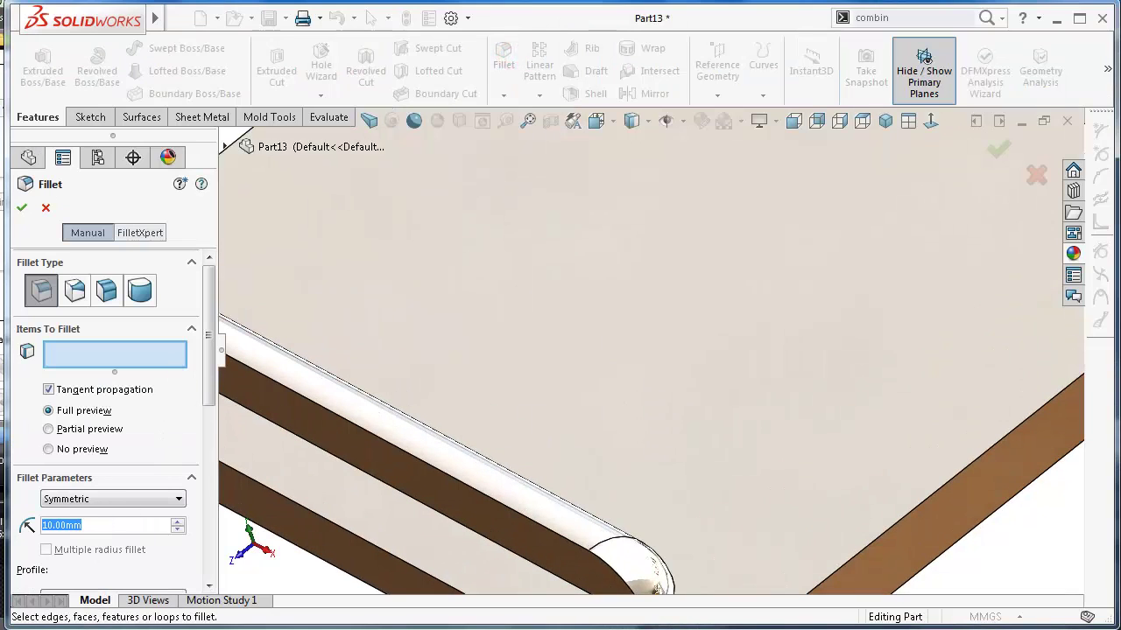
pyautogui.write('2.5')
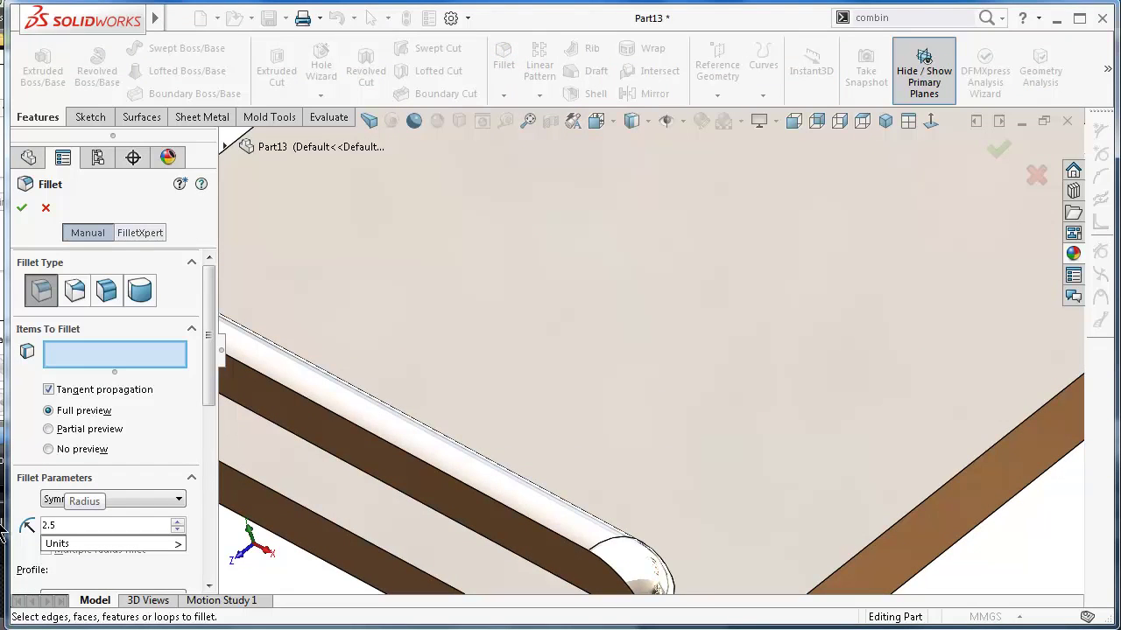
pyautogui.moveTo(576, 499); pyautogui.dragTo(551, 534, button='middle')
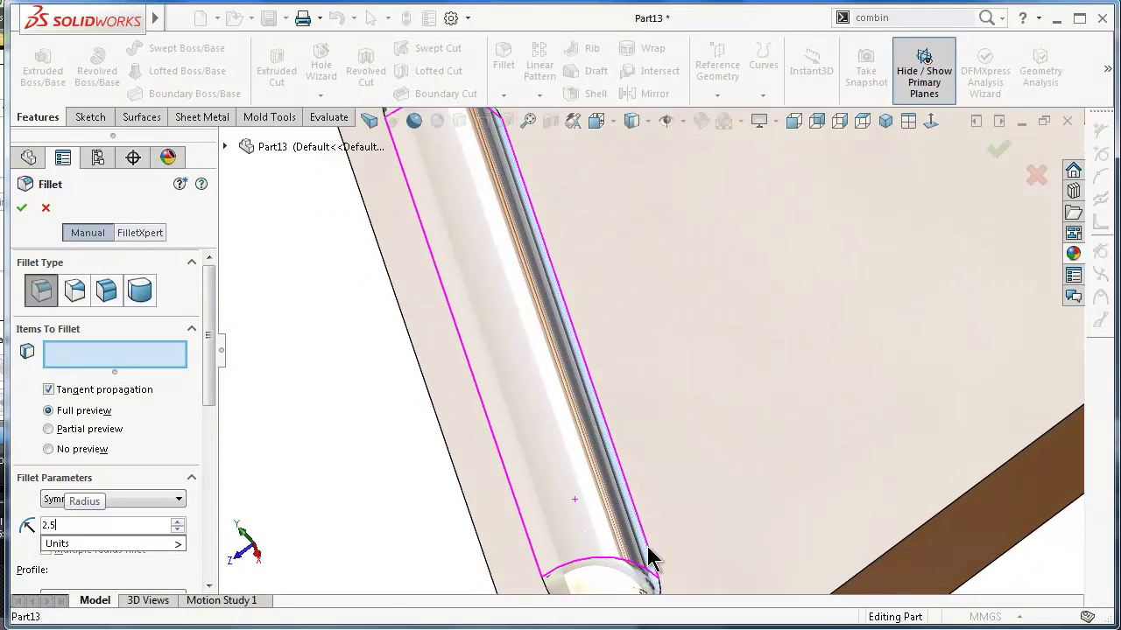
pyautogui.click(649, 549)
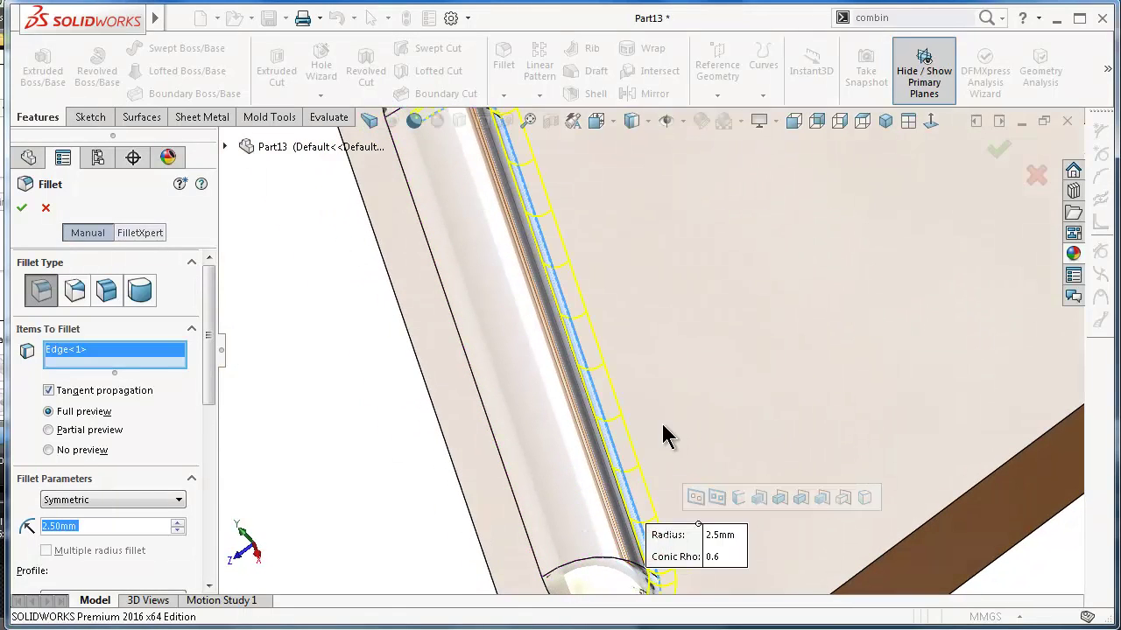
pyautogui.scroll(2, 665, 404)
pyautogui.moveTo(666, 396); pyautogui.dragTo(690, 349, button='middle')
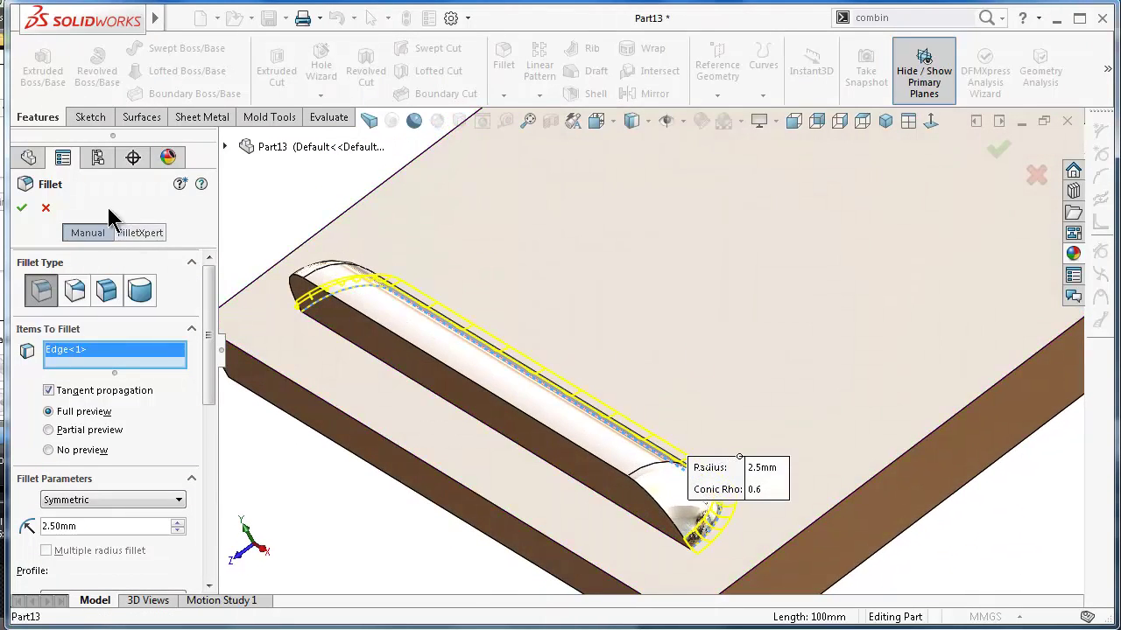
pyautogui.click(21, 208)
# Step: Set up a linear pattern along the plate's side edge, reversed to run across the plate, with 18 mm spacing and 7 instances
pyautogui.moveTo(762, 436); pyautogui.dragTo(710, 306, button='middle')
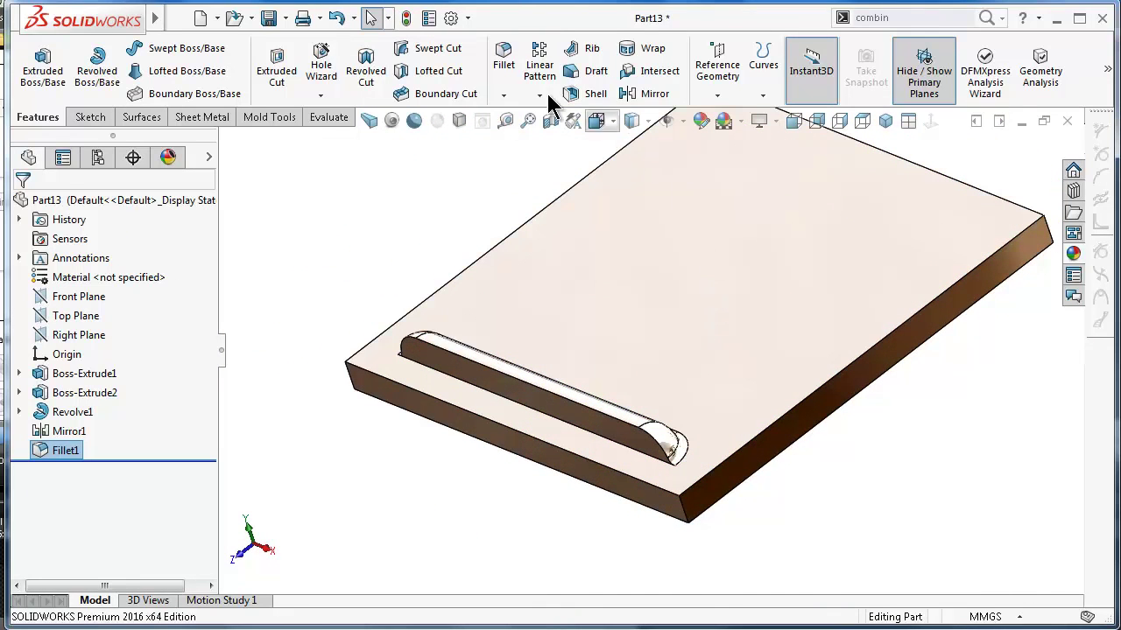
pyautogui.click(539, 69)
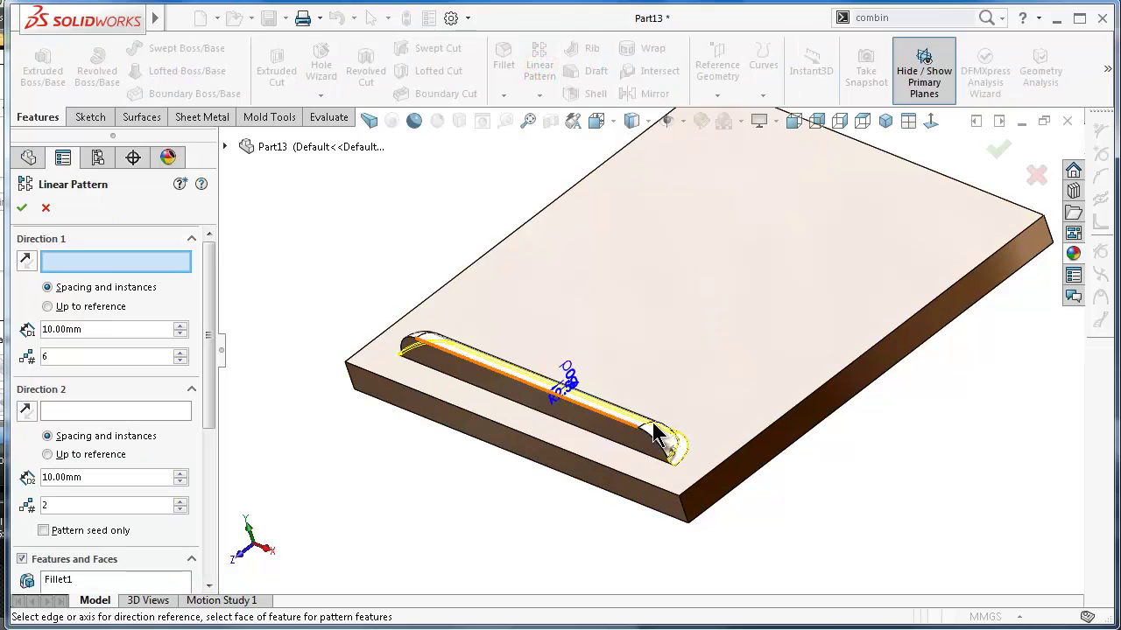
pyautogui.click(865, 359)
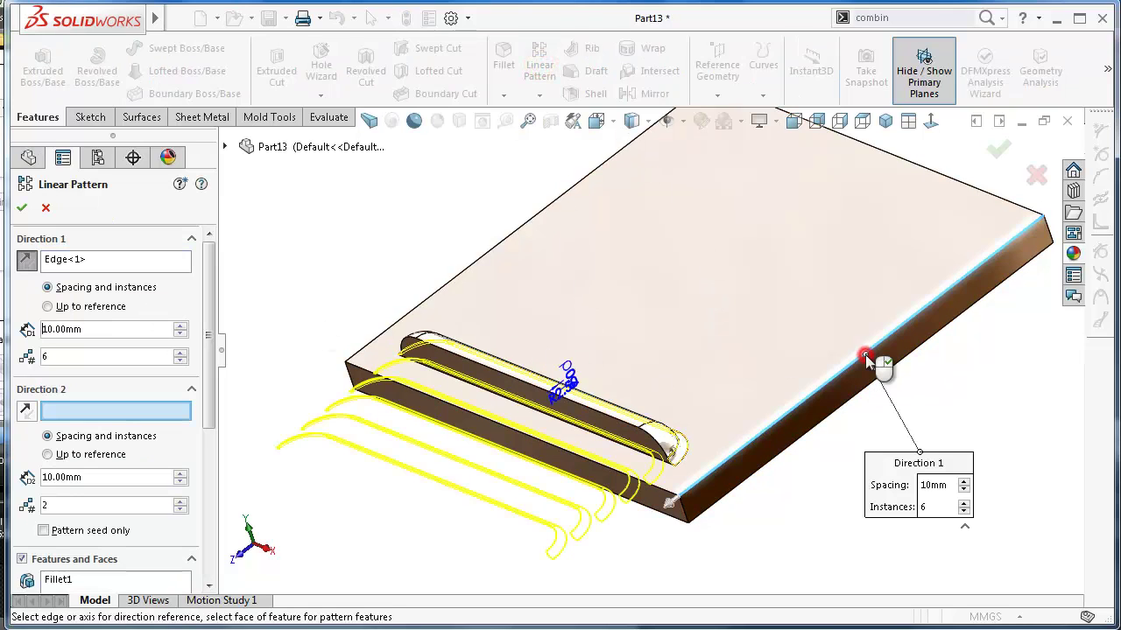
pyautogui.click(26, 260)
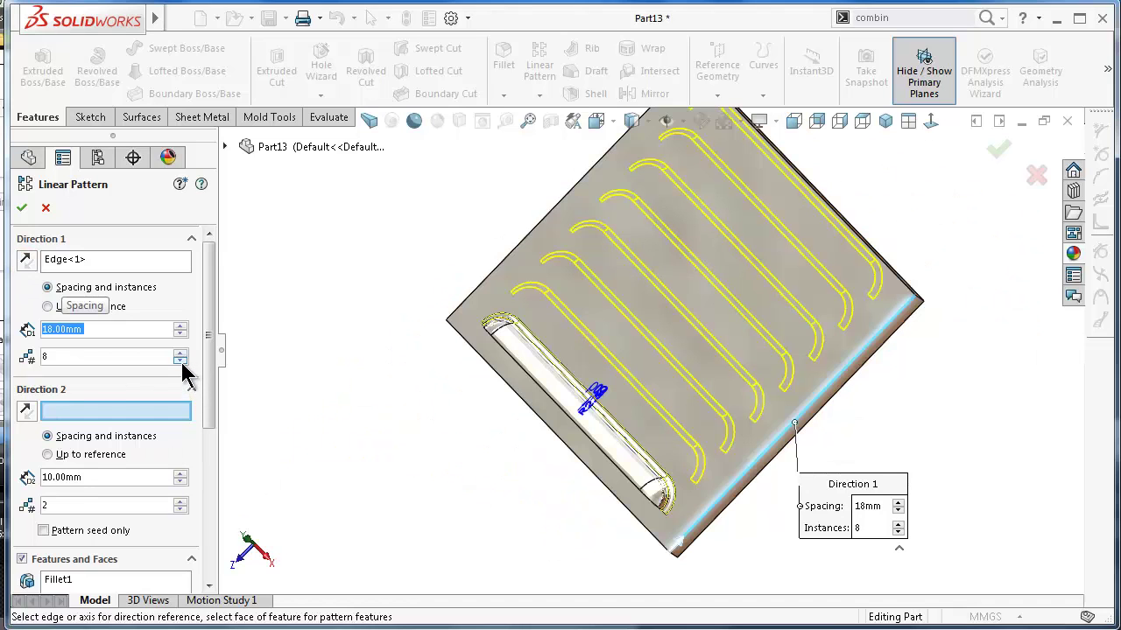
pyautogui.click(181, 360)
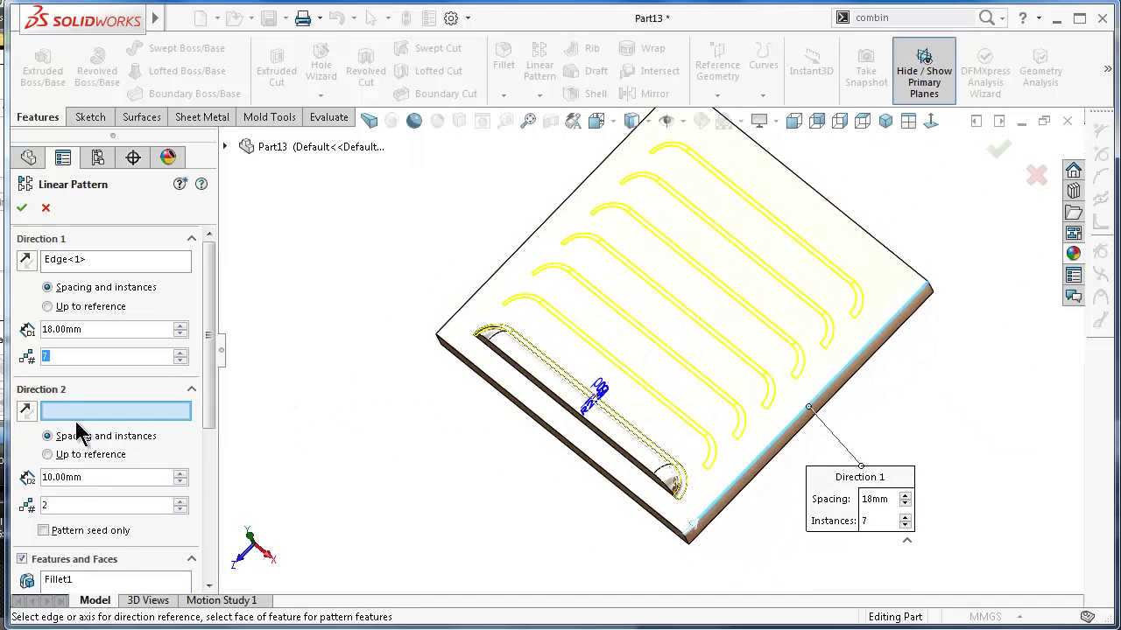
# Step: Add the extruded bar, the revolved end and the mirrored end to the patterned features and create the linear pattern
pyautogui.moveTo(211, 372); pyautogui.dragTo(188, 481)
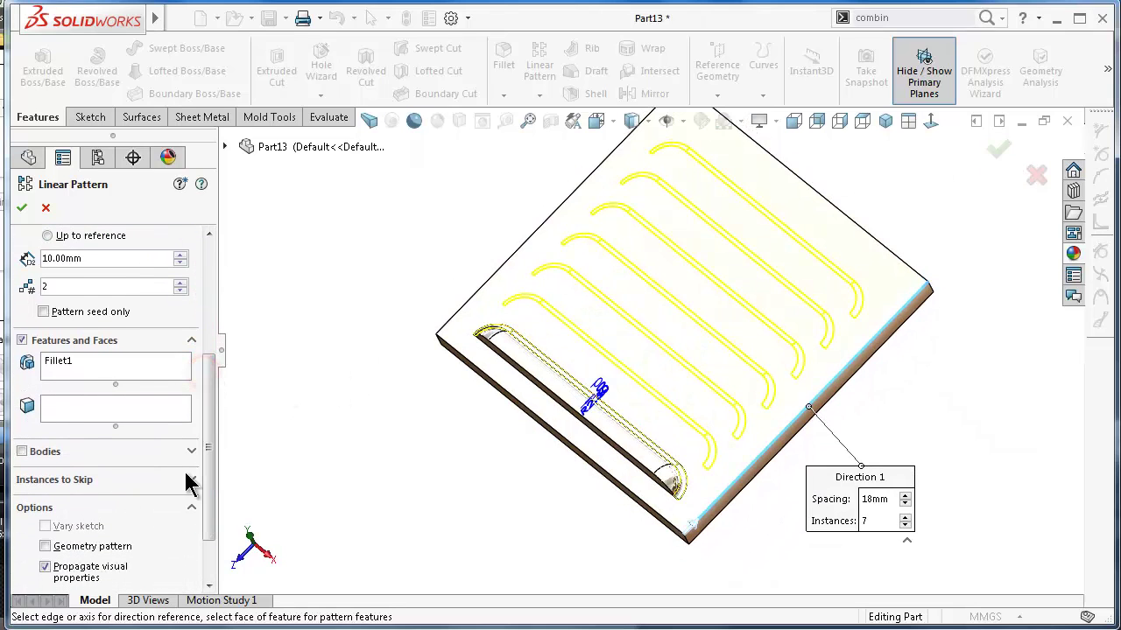
pyautogui.click(68, 362)
pyautogui.scroll(-3, 519, 388)
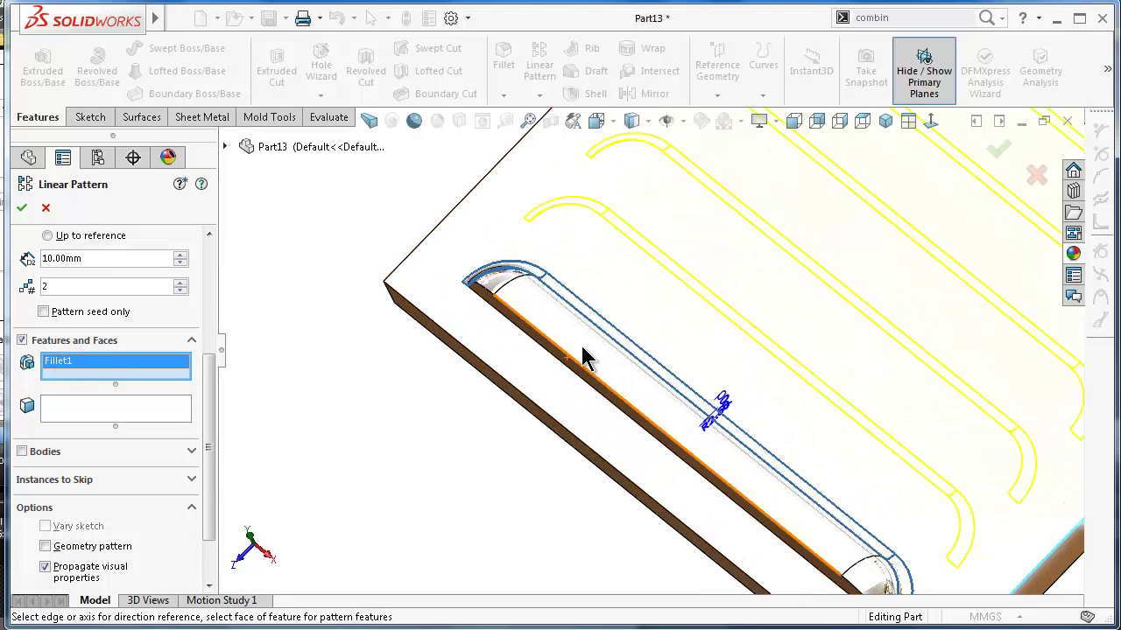
pyautogui.click(632, 398)
pyautogui.moveTo(651, 421); pyautogui.dragTo(658, 326, button='middle')
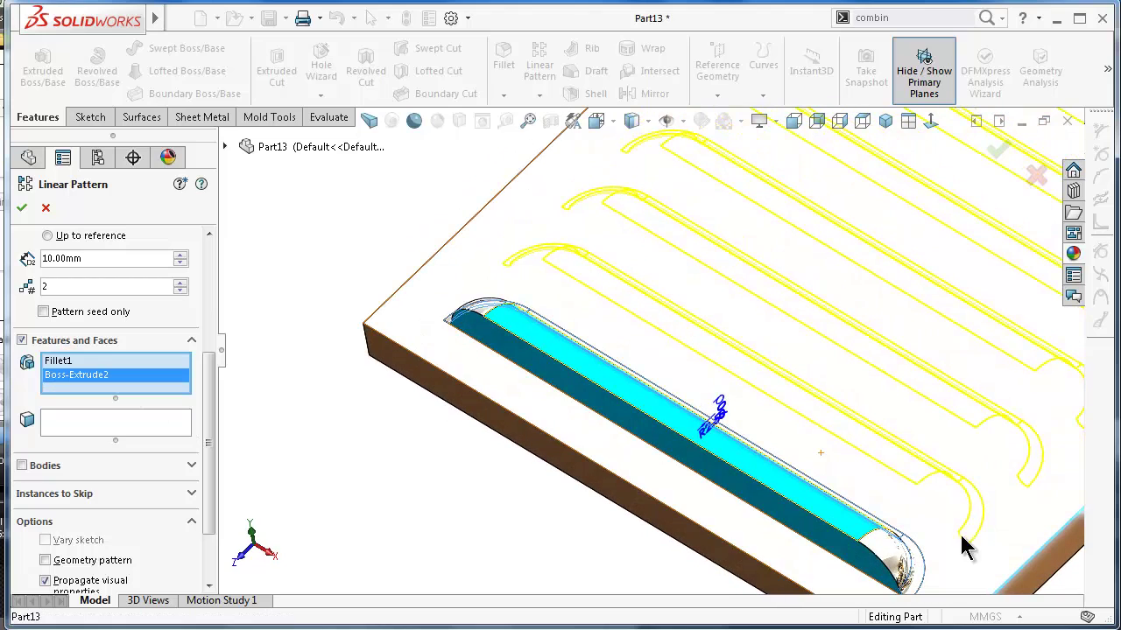
pyautogui.click(883, 560)
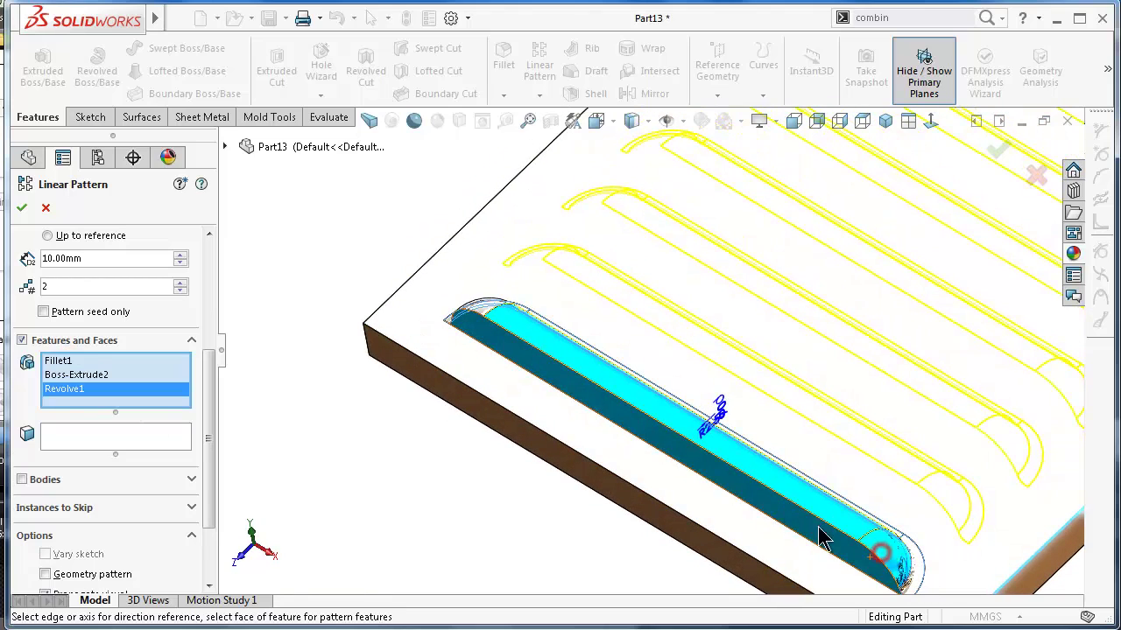
pyautogui.click(489, 325)
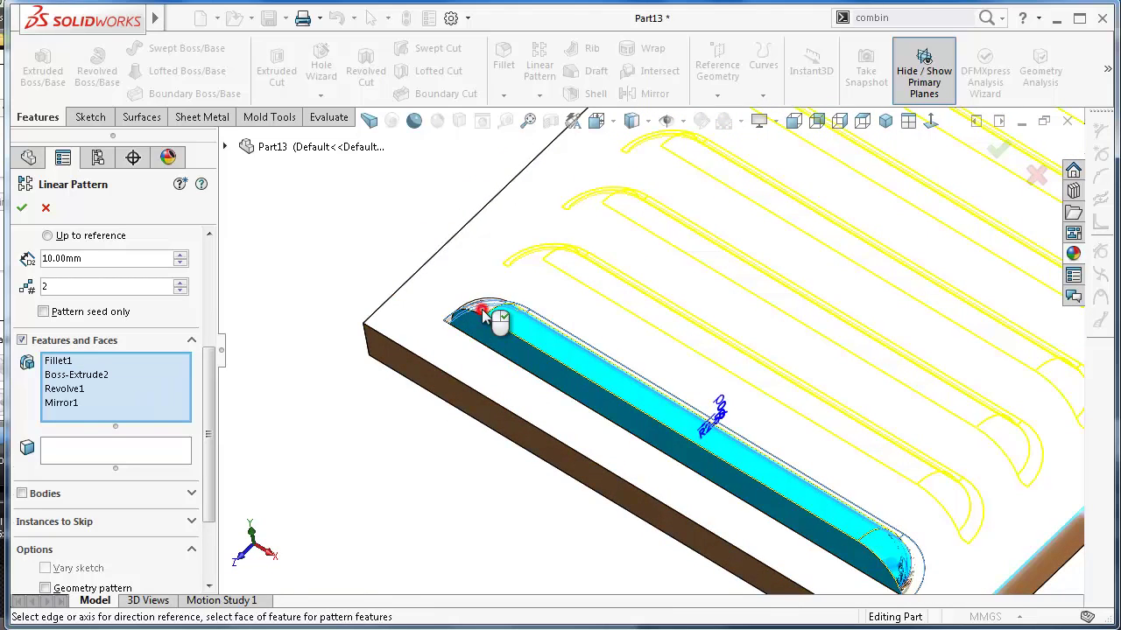
pyautogui.click(21, 208)
# Step: Edit the linear pattern of bars and set its spacing to 19 mm
pyautogui.scroll(3, 678, 468)
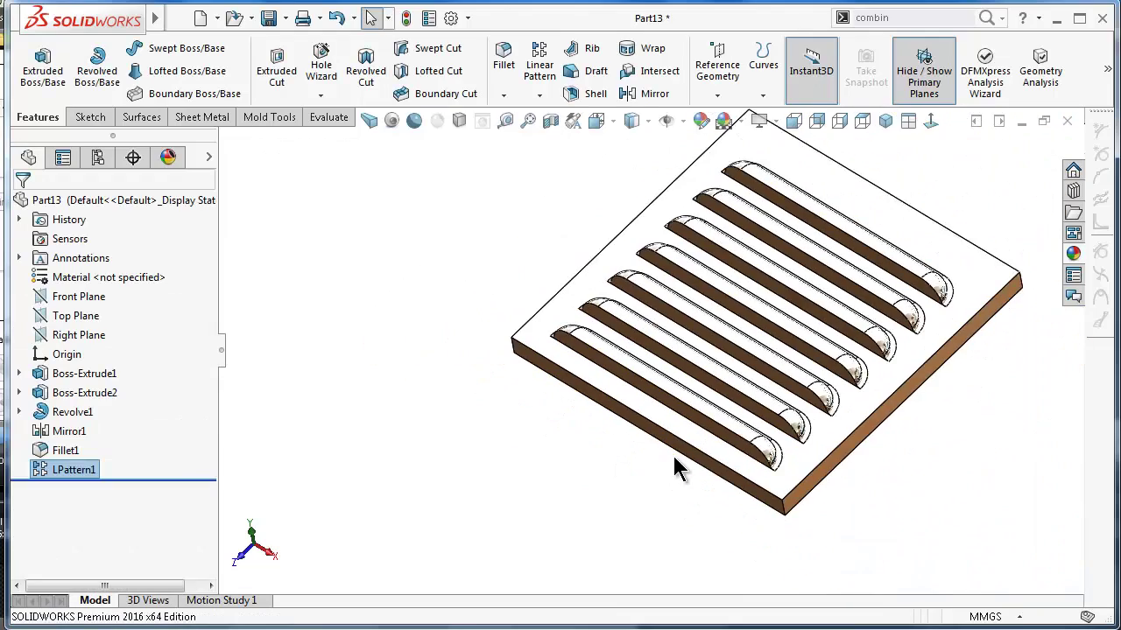
pyautogui.moveTo(675, 456); pyautogui.dragTo(674, 460, button='middle')
pyautogui.click(74, 469)
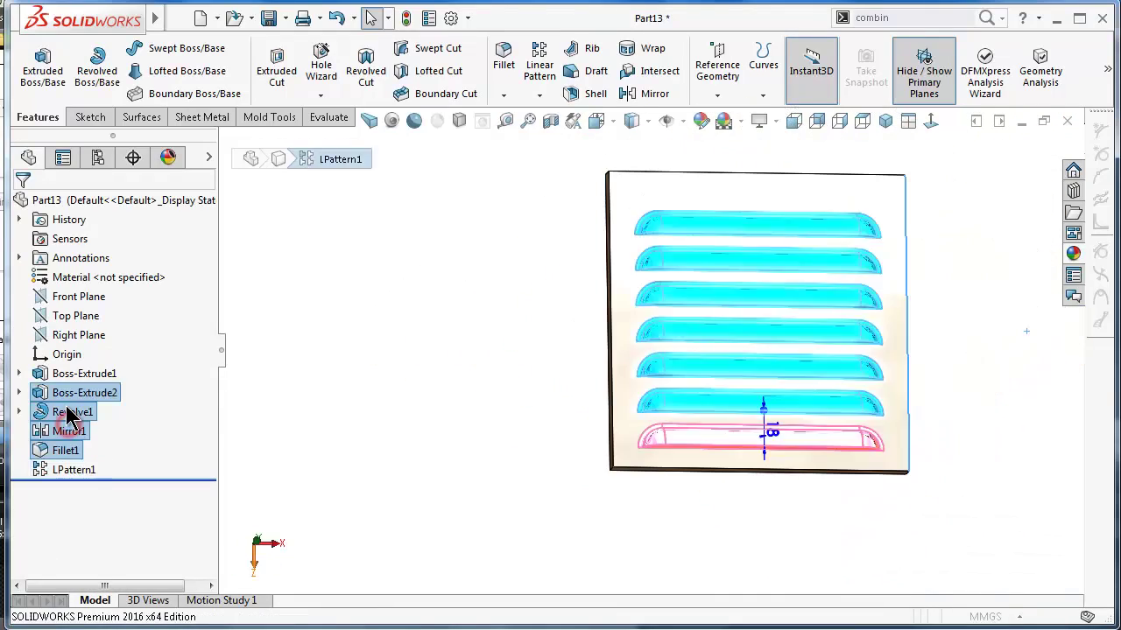
pyautogui.click(68, 414)
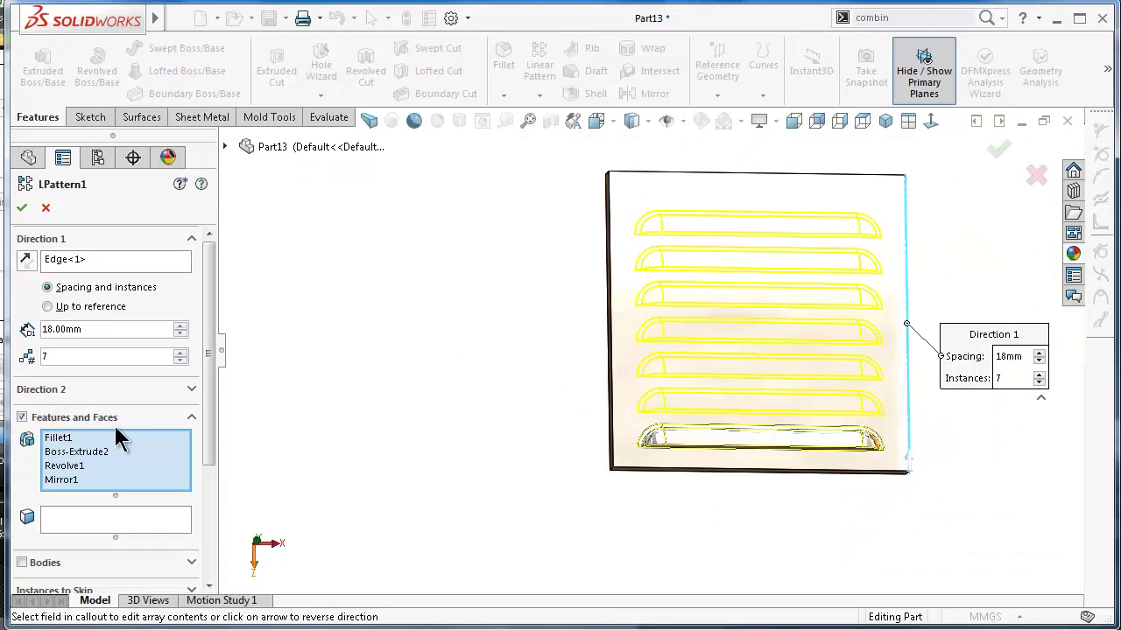
pyautogui.click(91, 329)
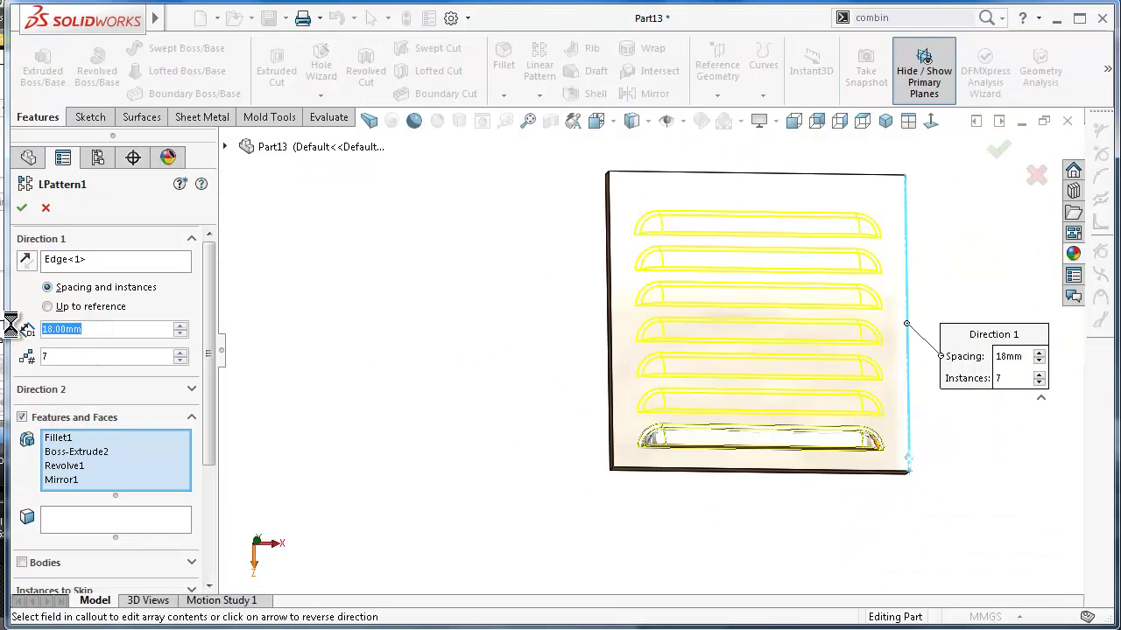
pyautogui.write('19')
pyautogui.press('Return')
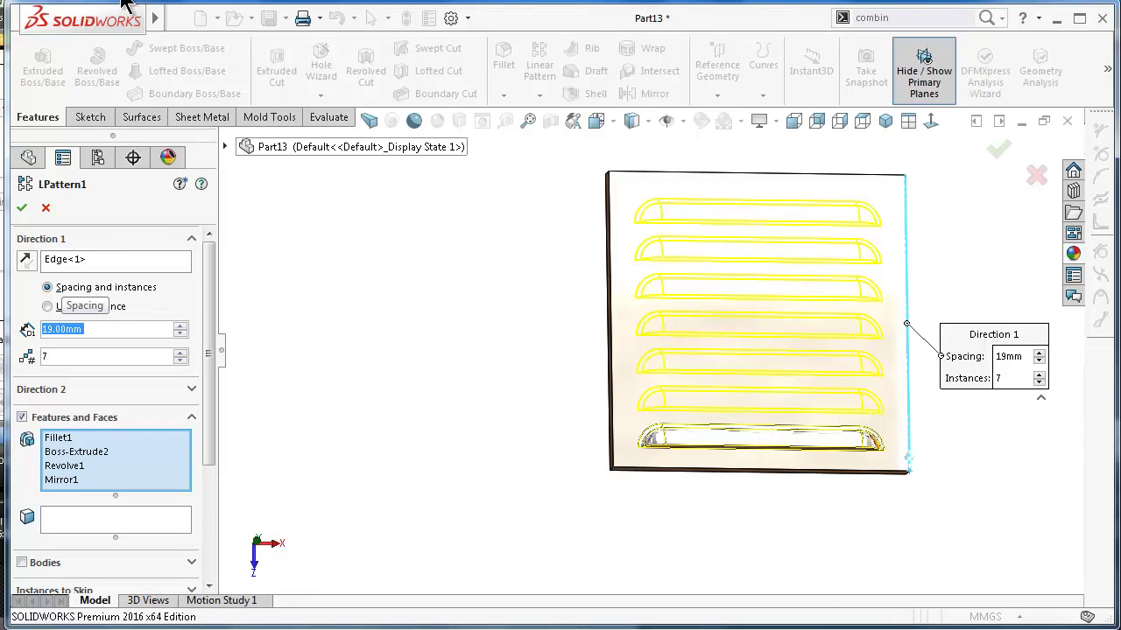
pyautogui.click(22, 208)
# Step: Start a sheet metal Forming Tool and select the plate's top face as the stopping face
pyautogui.hotkey('ctrl', '7')
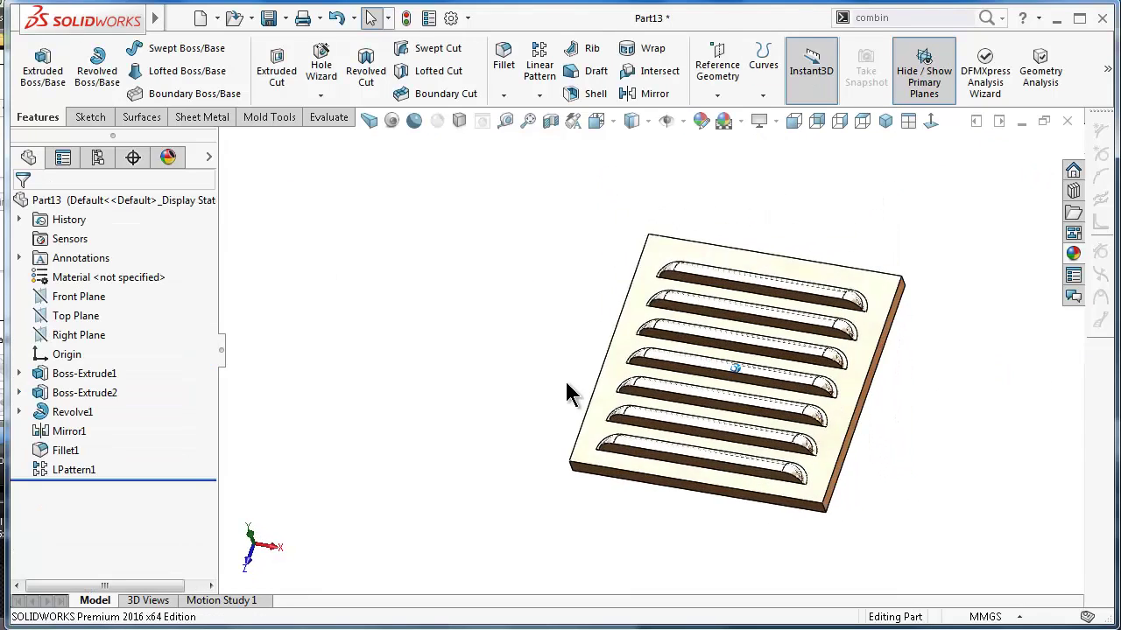
pyautogui.scroll(-3, 657, 390)
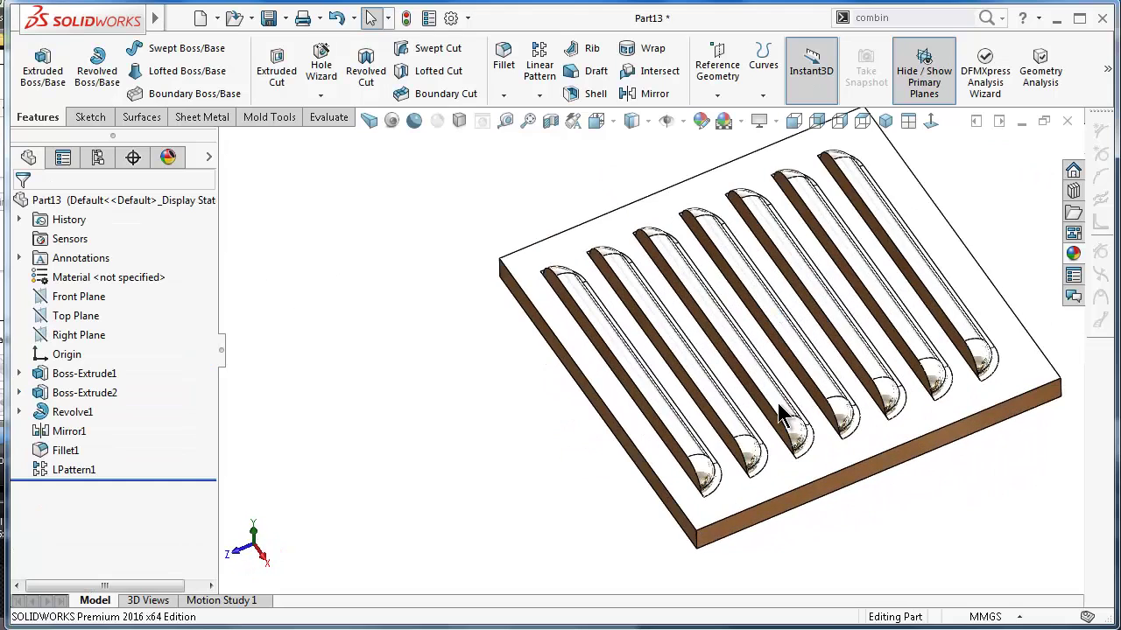
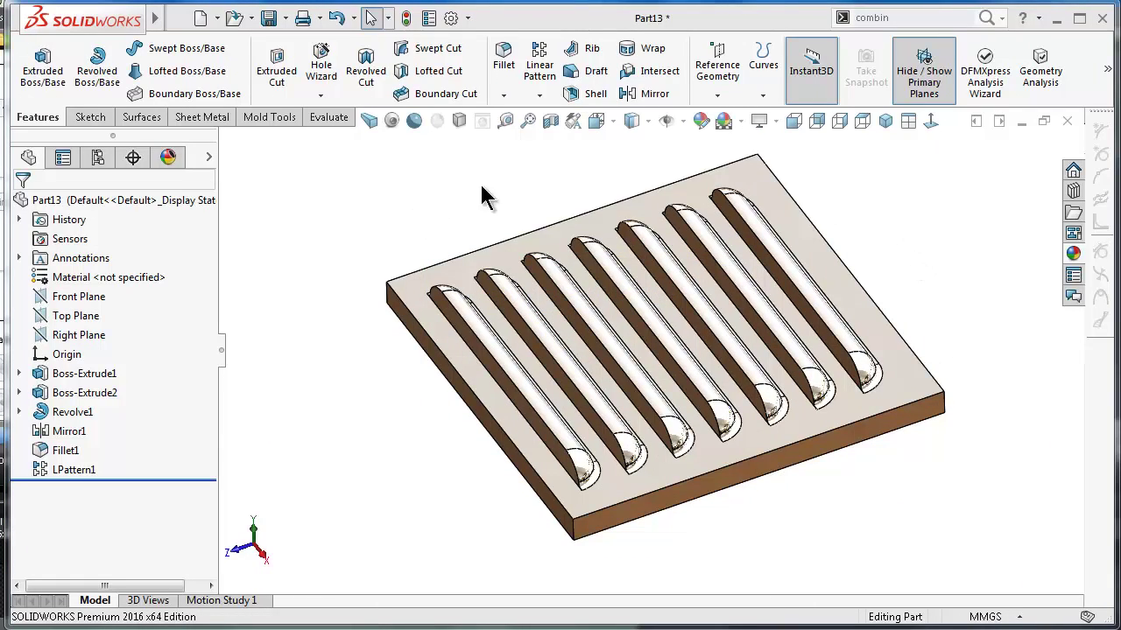
pyautogui.click(203, 116)
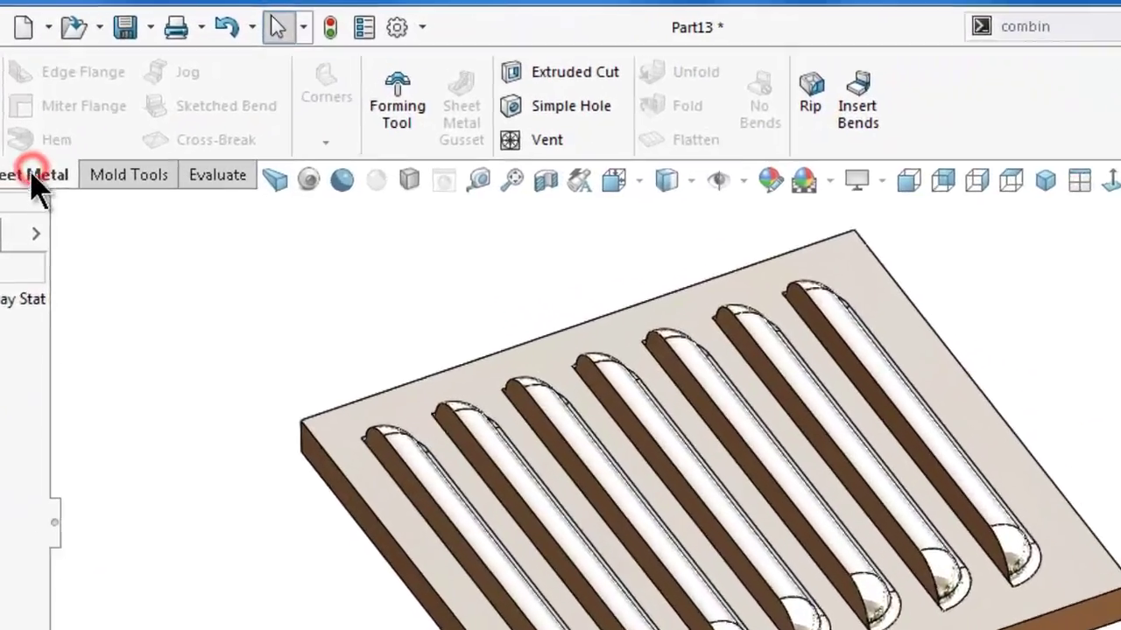
pyautogui.click(396, 103)
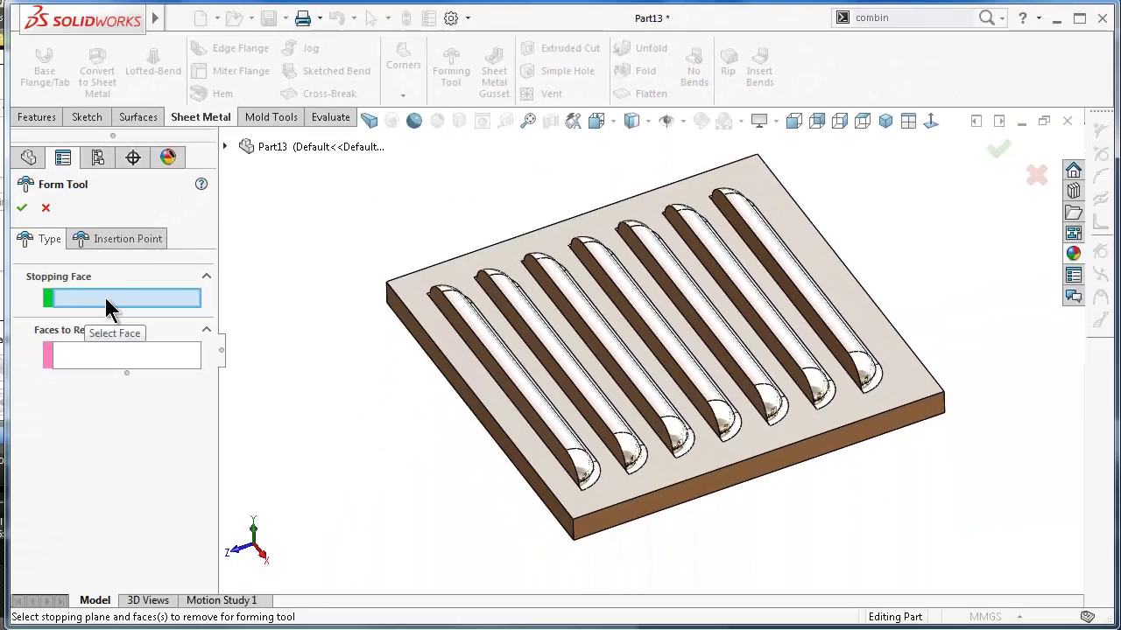
pyautogui.scroll(-4, 830, 376)
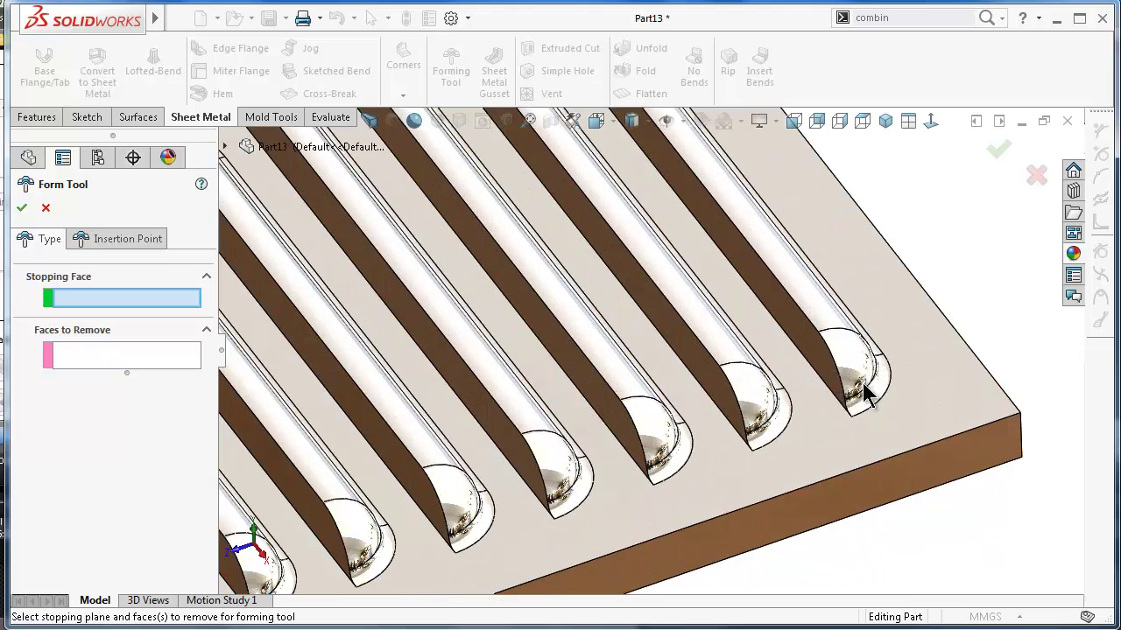
pyautogui.click(926, 410)
pyautogui.scroll(4, 919, 408)
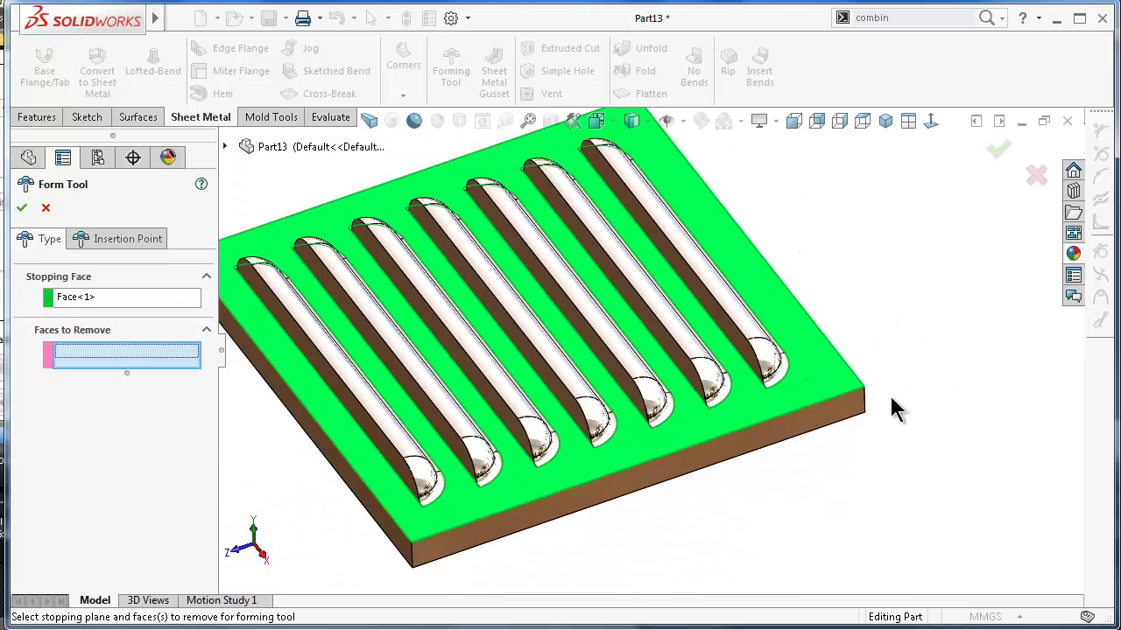
# Step: Select the flat side faces of all seven louvre bars as the faces to remove and create the forming tool
pyautogui.scroll(-3, 430, 456)
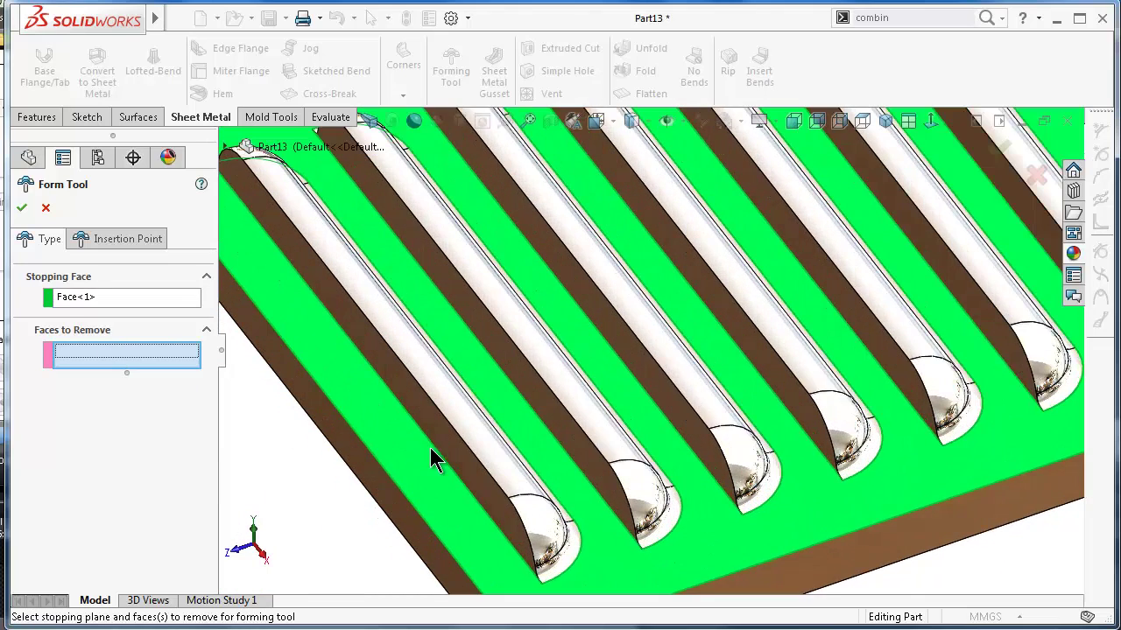
pyautogui.click(458, 454)
pyautogui.click(579, 445)
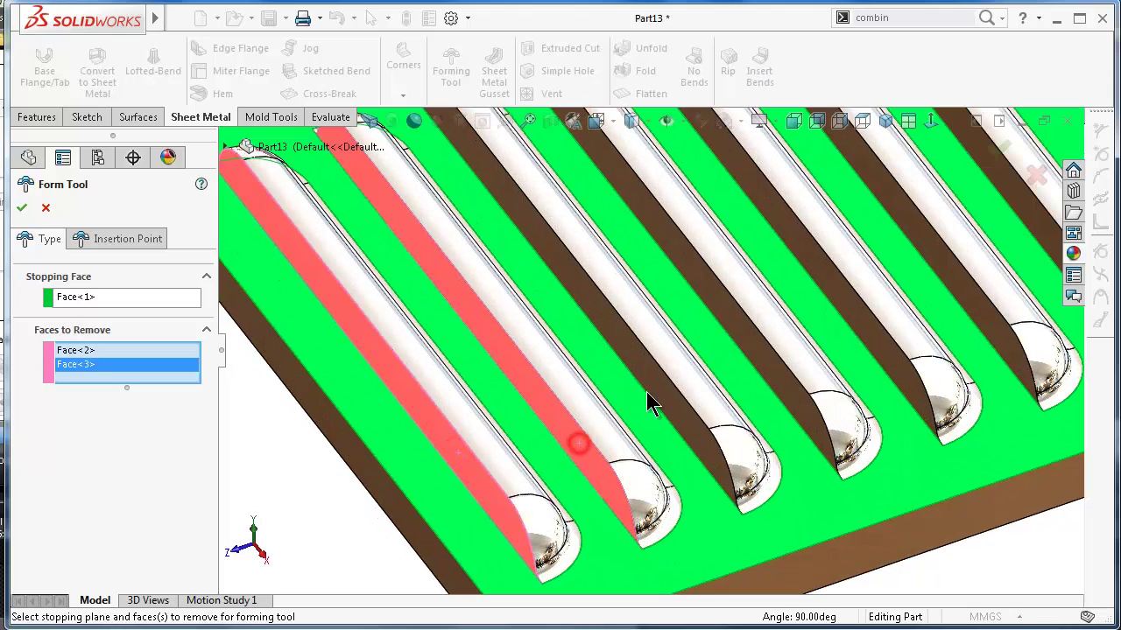
pyautogui.click(659, 386)
pyautogui.click(770, 388)
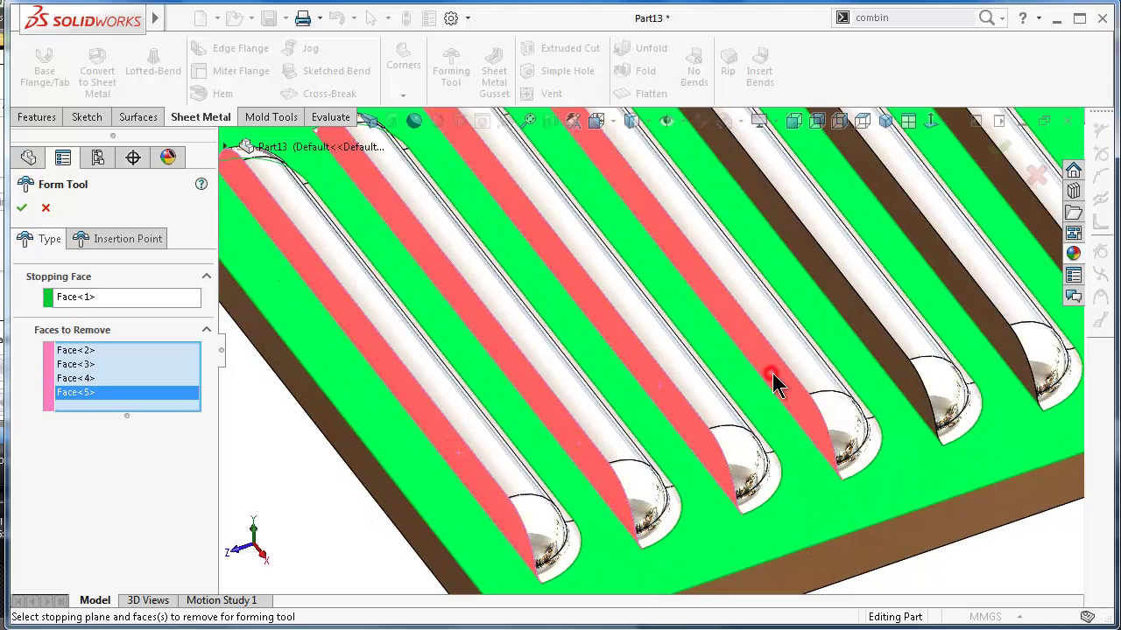
pyautogui.click(866, 335)
pyautogui.click(960, 278)
pyautogui.scroll(3, 960, 278)
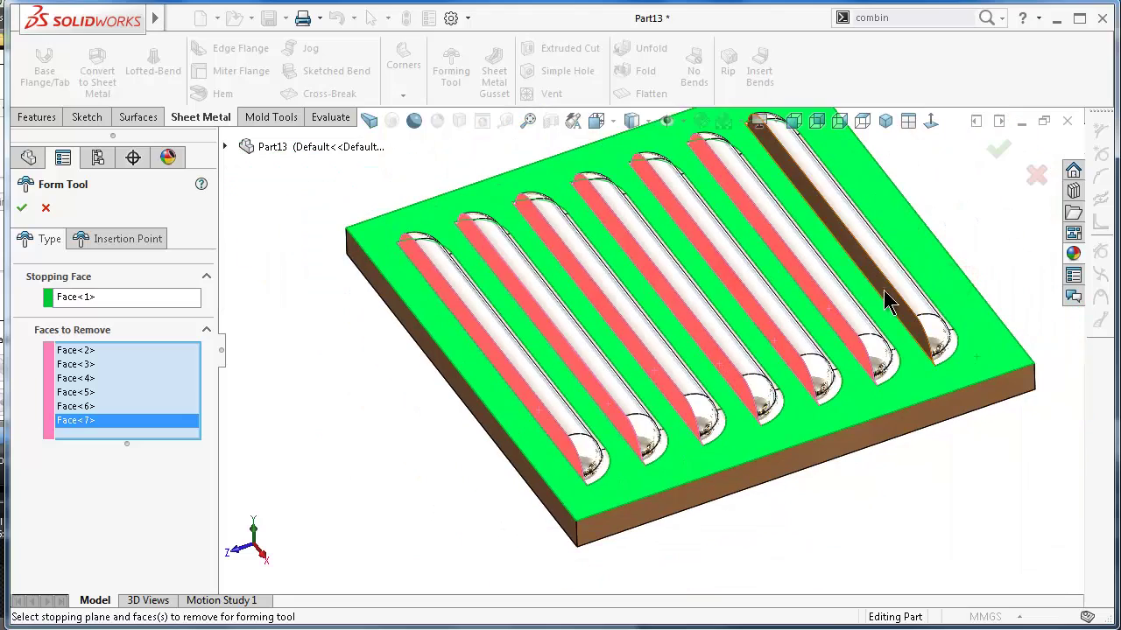
pyautogui.click(885, 295)
pyautogui.scroll(1, 716, 313)
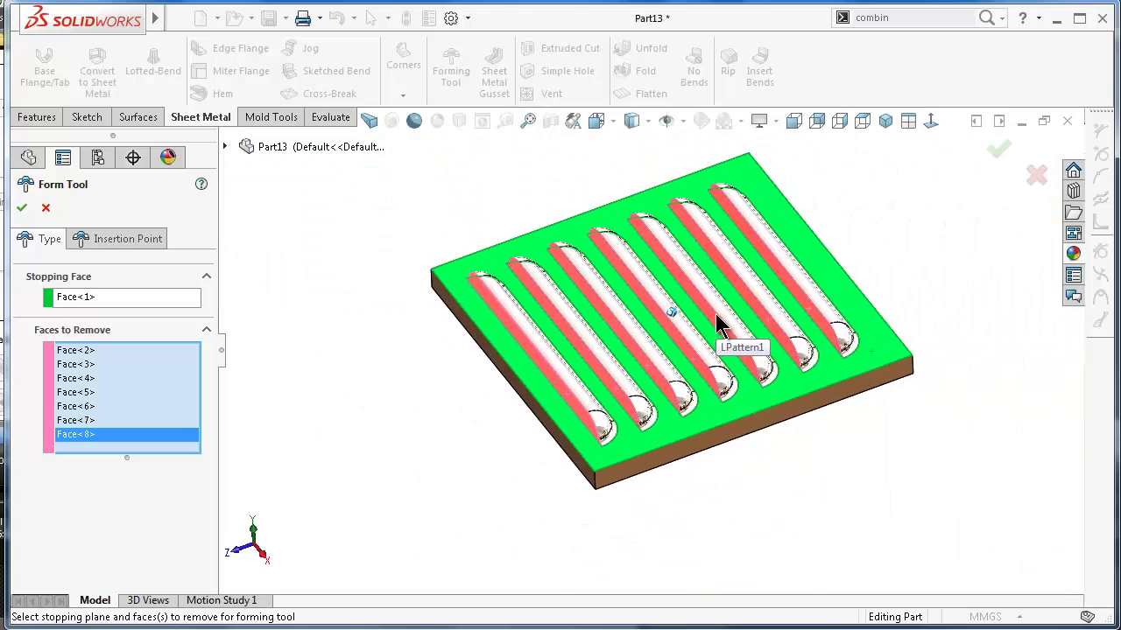
pyautogui.click(19, 208)
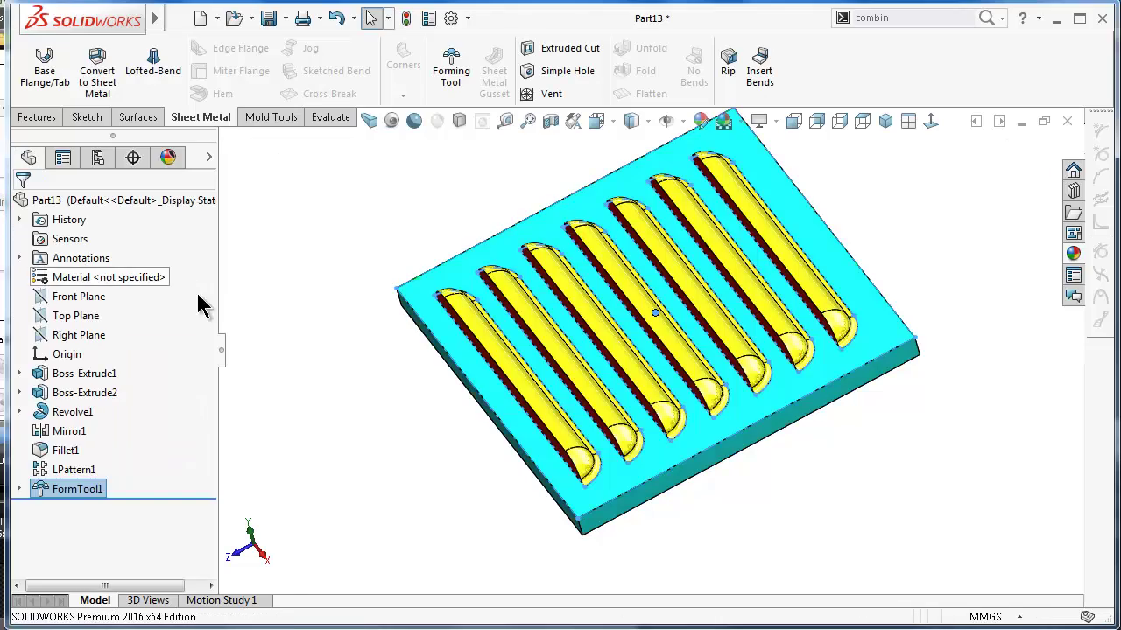
pyautogui.press('Up')
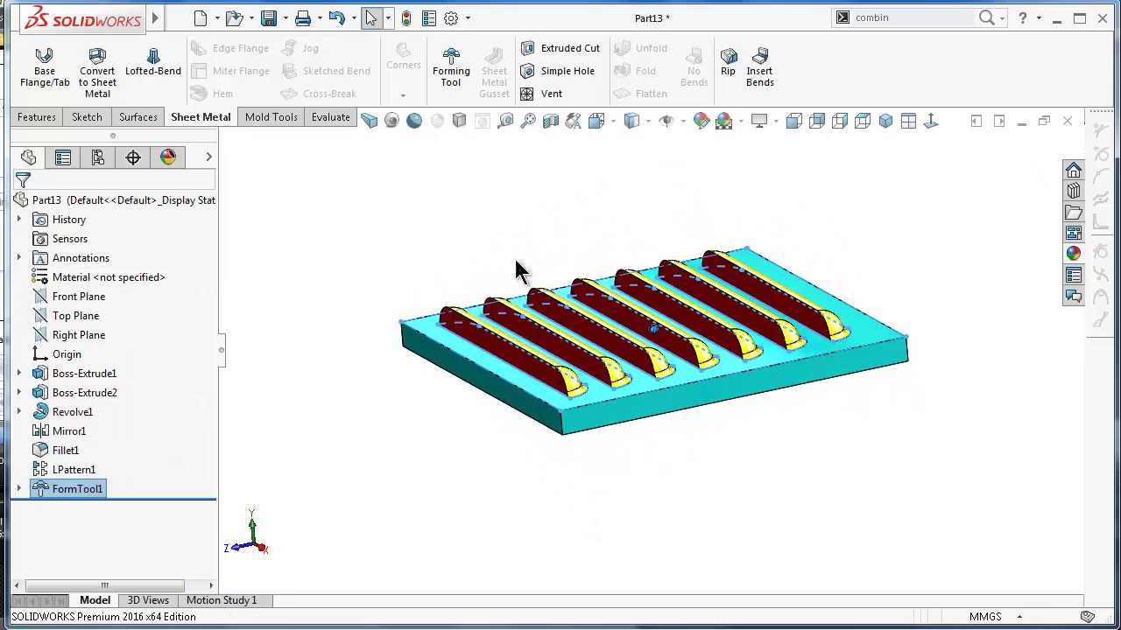
pyautogui.press('Up')
pyautogui.press('Up')
pyautogui.scroll(2, 800, 450)
pyautogui.press('Up')
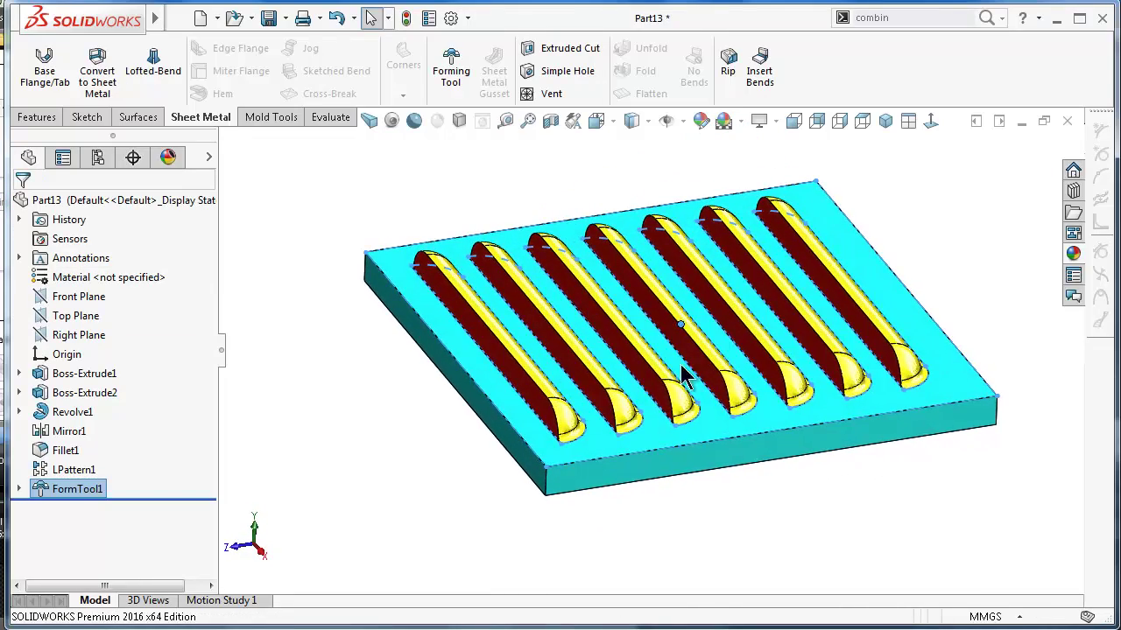
pyautogui.press('Down')
# Step: Save the part as a Form Tool (*.sldftp) named custom_louver in the design library's forming tools > louvers folder
pyautogui.click(284, 18)
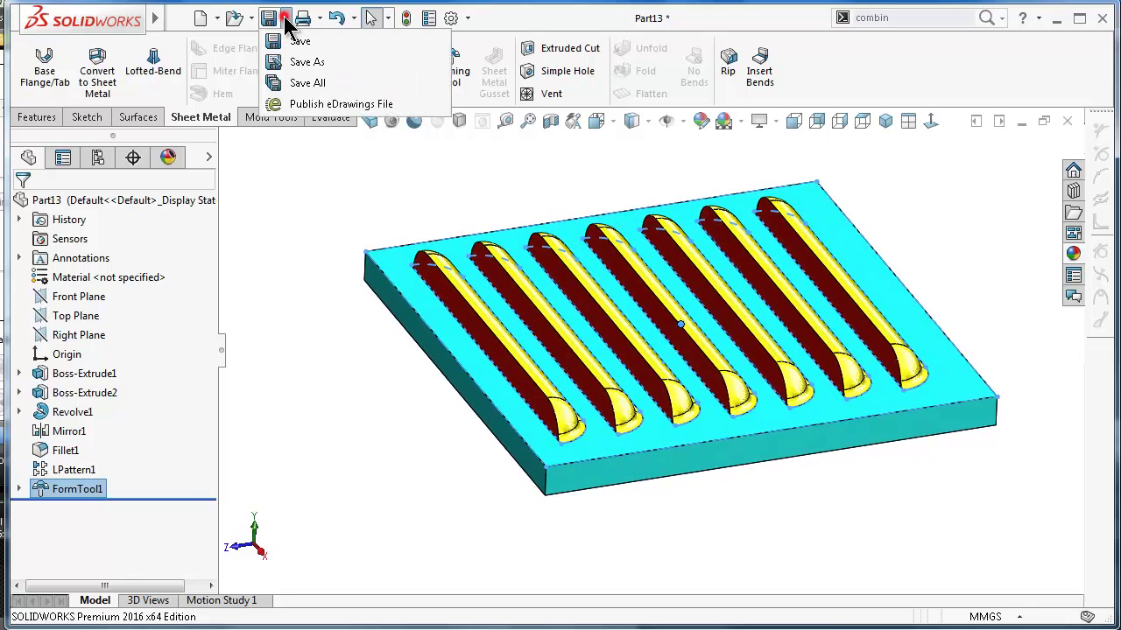
pyautogui.click(298, 63)
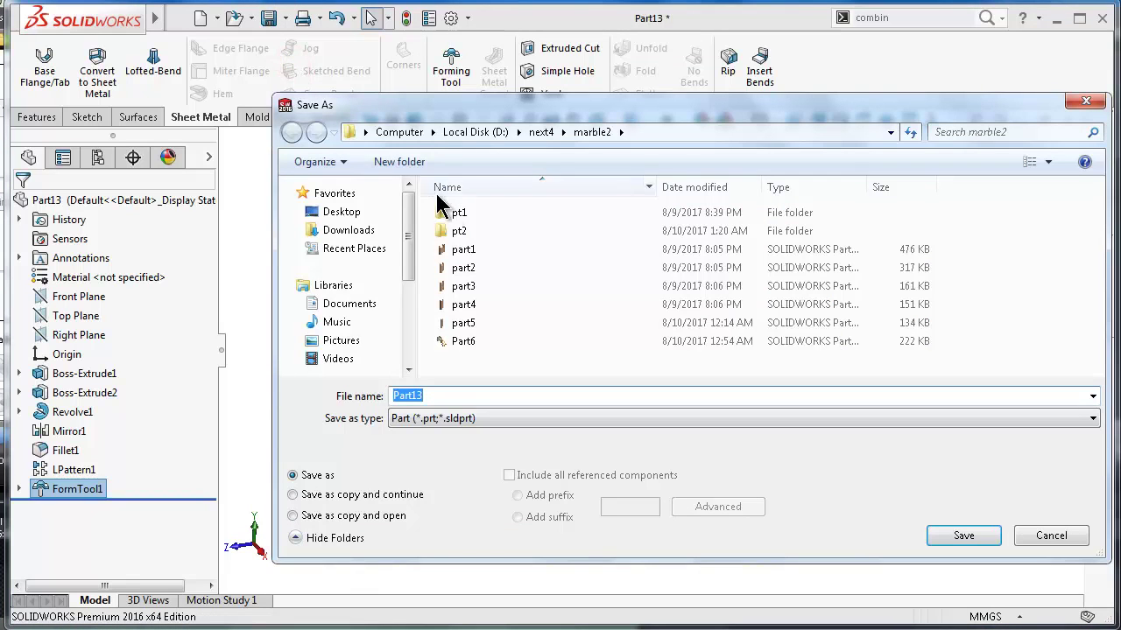
pyautogui.click(460, 419)
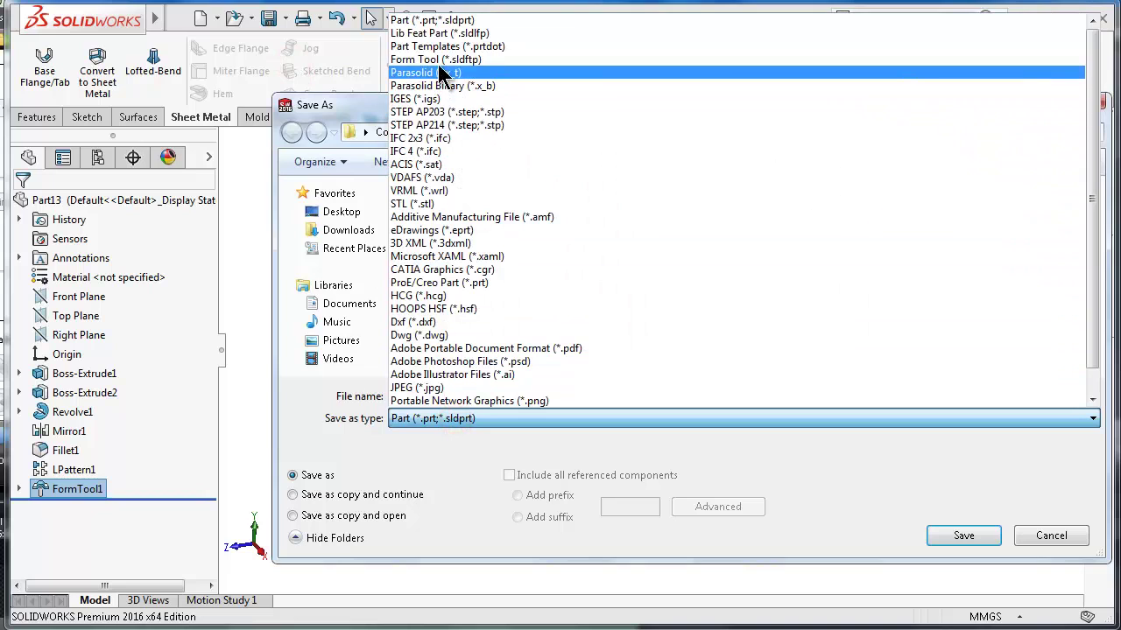
pyautogui.click(435, 60)
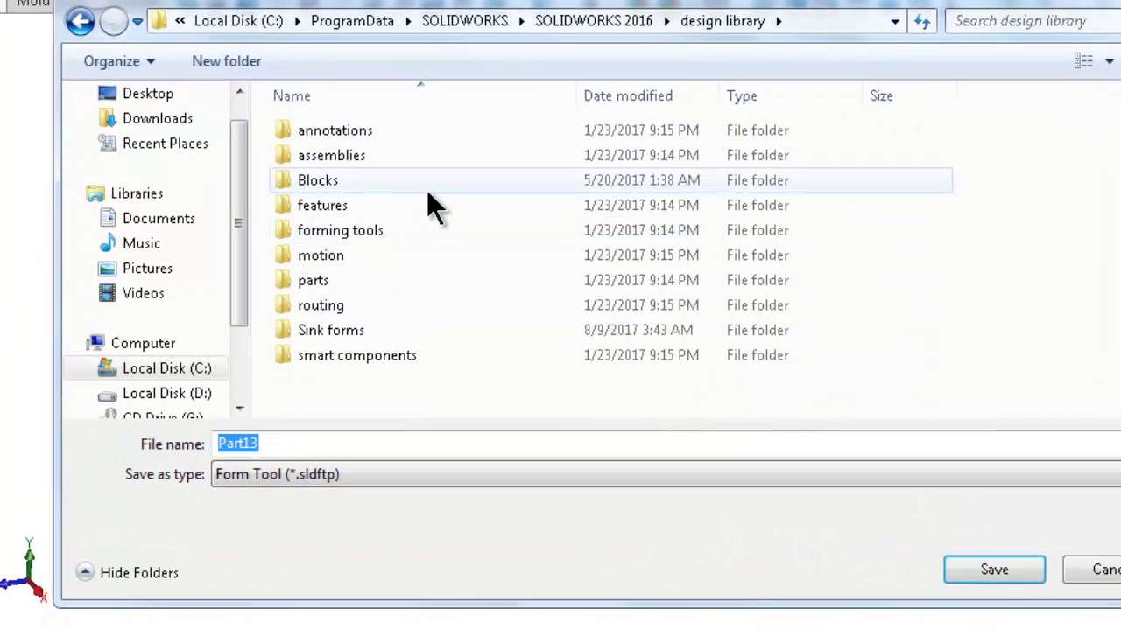
pyautogui.doubleClick(349, 229)
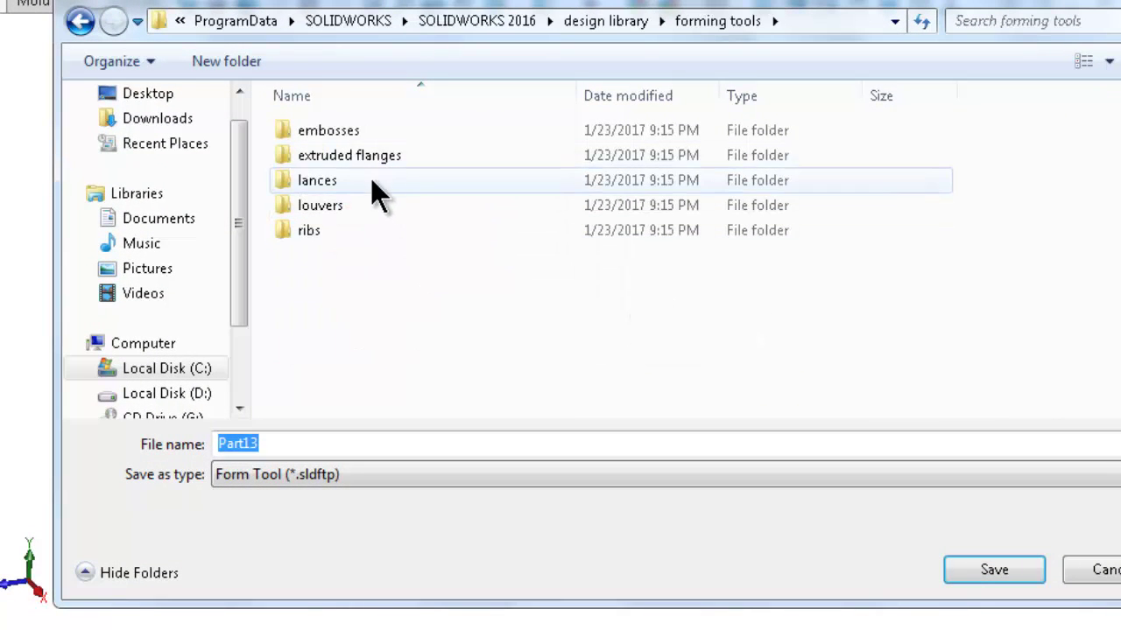
pyautogui.doubleClick(365, 203)
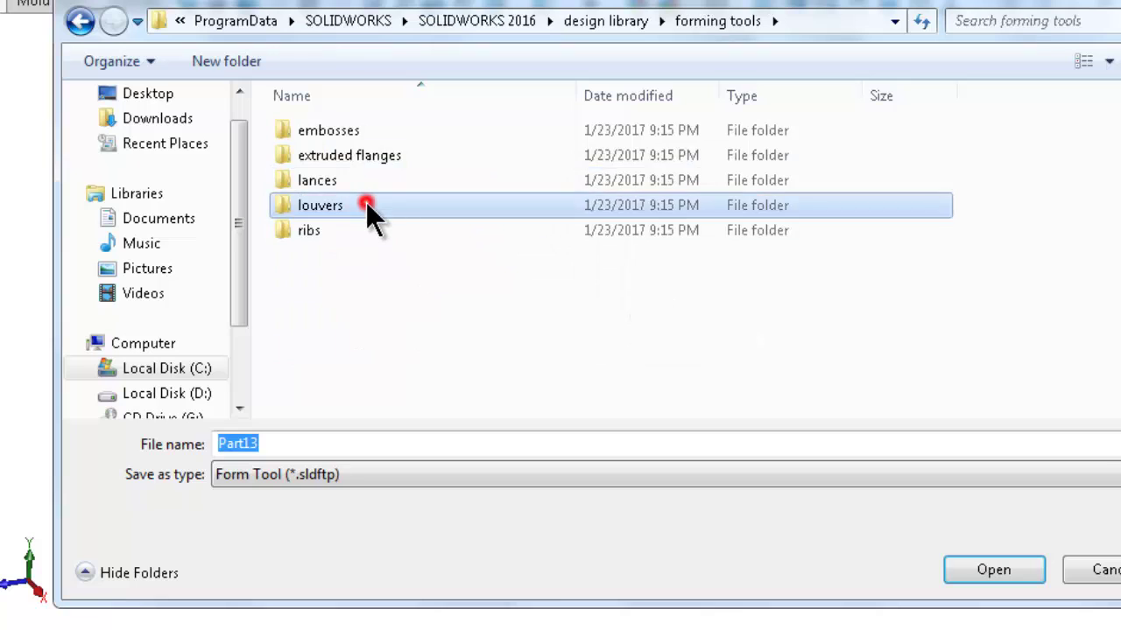
pyautogui.click(266, 440)
pyautogui.moveTo(267, 440); pyautogui.dragTo(208, 435)
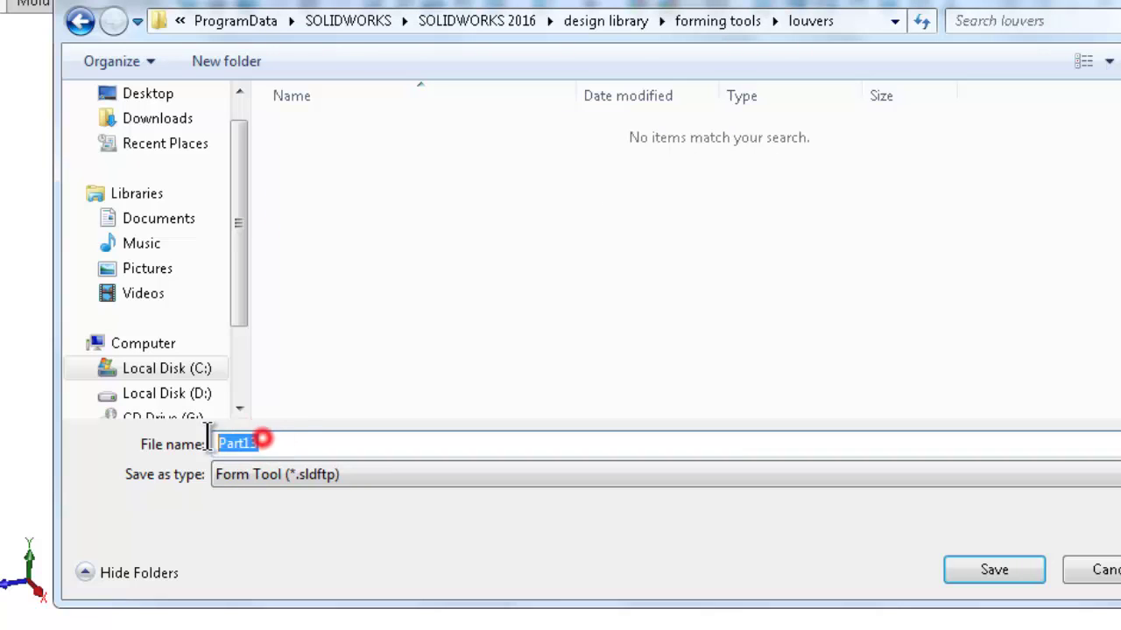
pyautogui.write('custom_l')
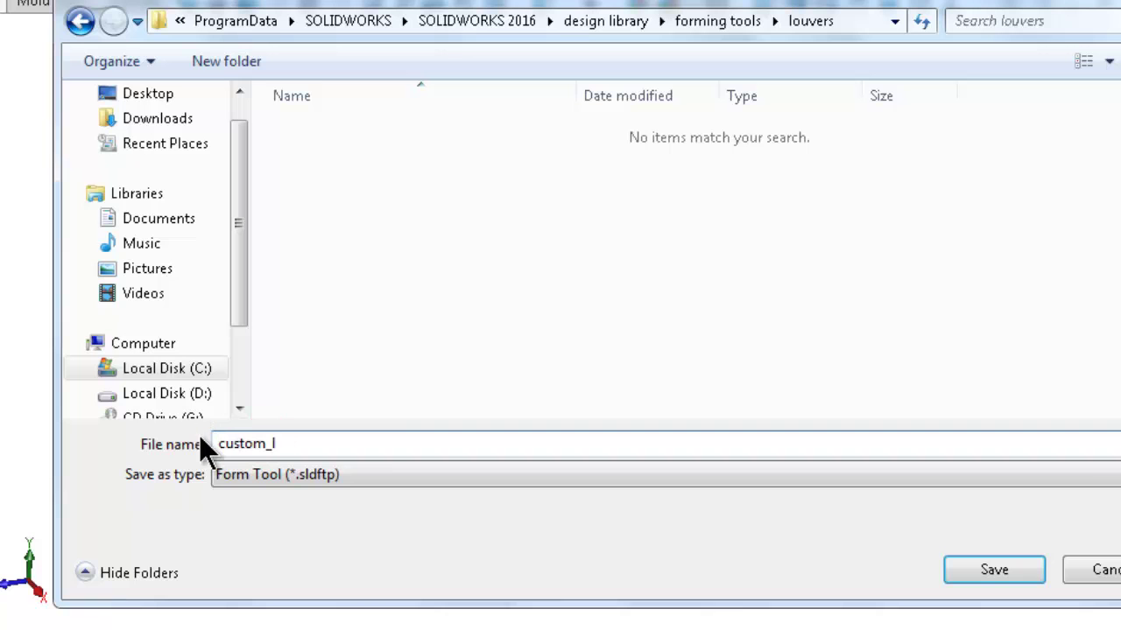
pyautogui.write('ouver')
pyautogui.click(977, 570)
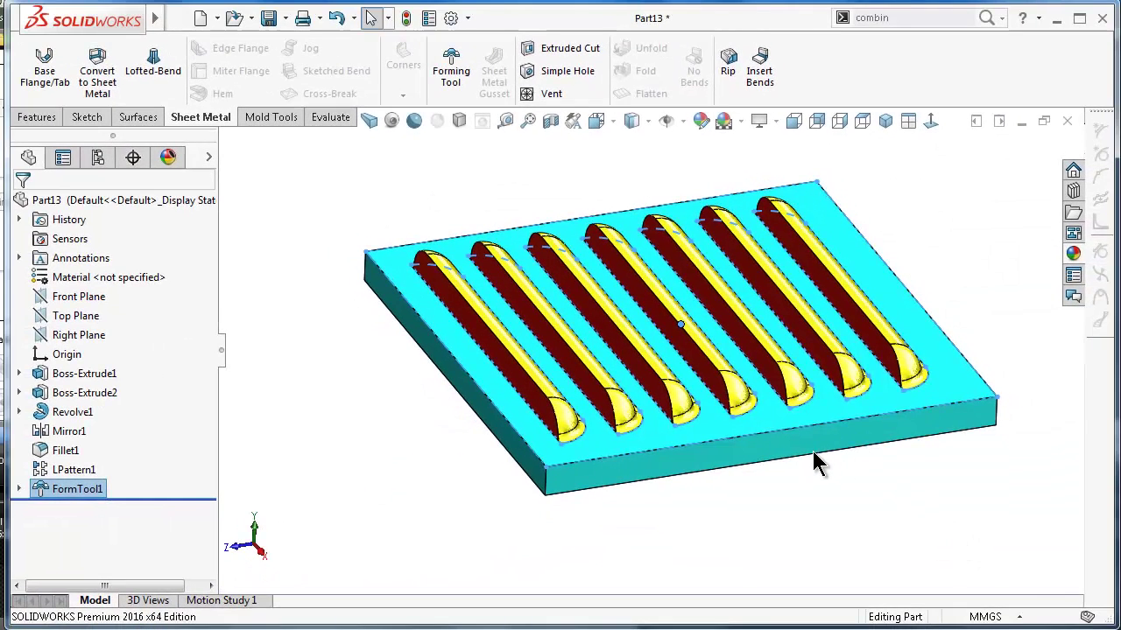
# Step: Switch from the forming tool part to the open sheet metal part Part12 with the miter flanges
pyautogui.click(1020, 122)
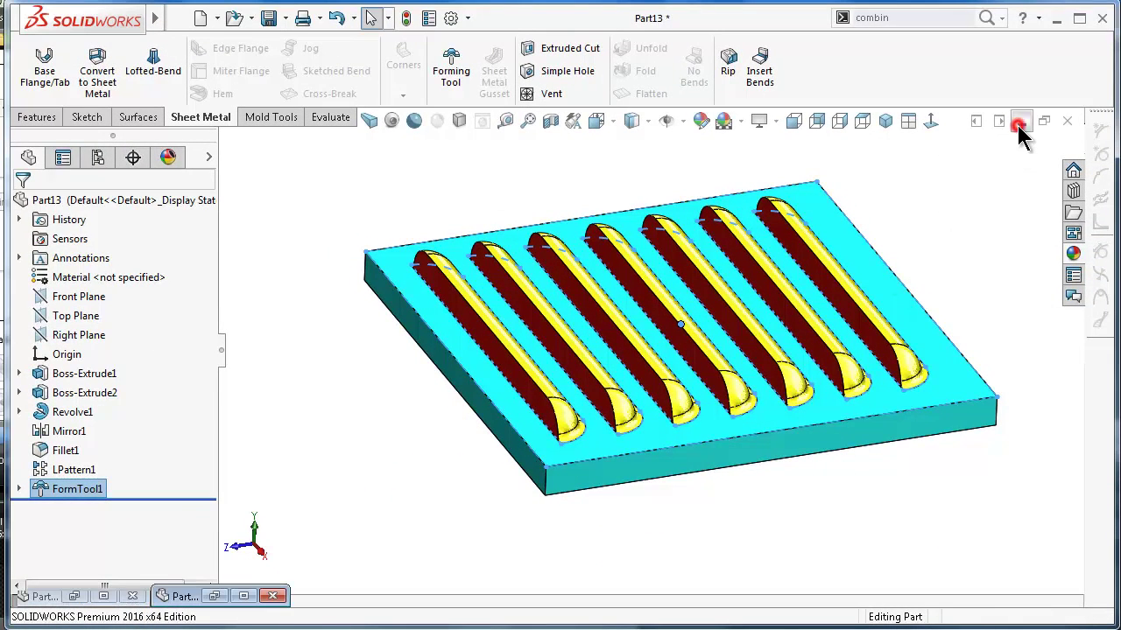
pyautogui.doubleClick(39, 596)
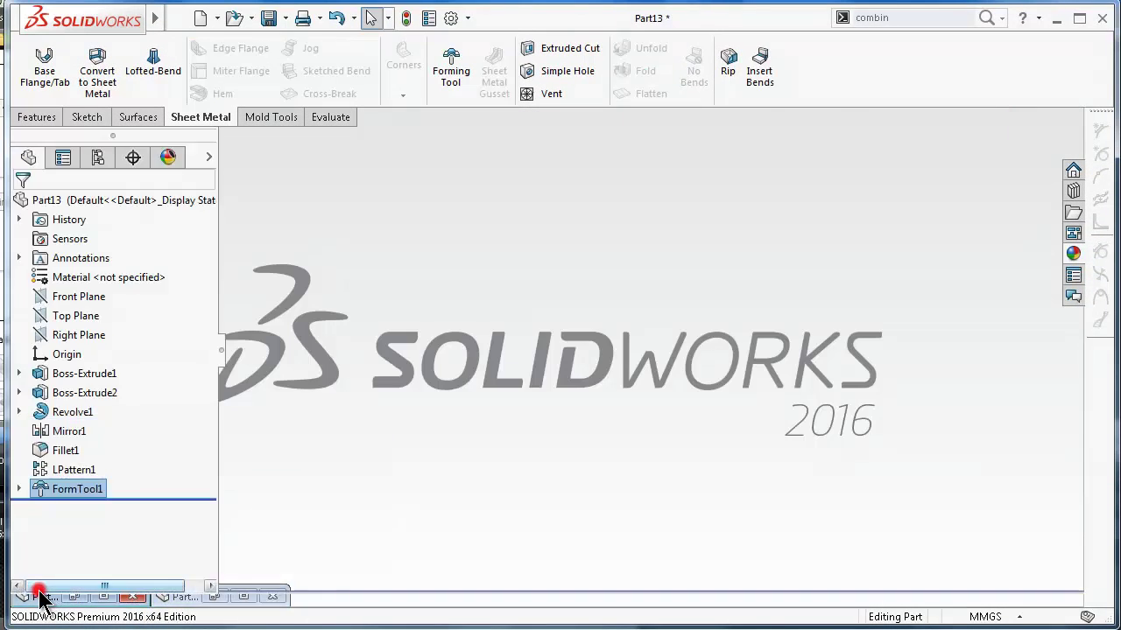
pyautogui.click(1022, 116)
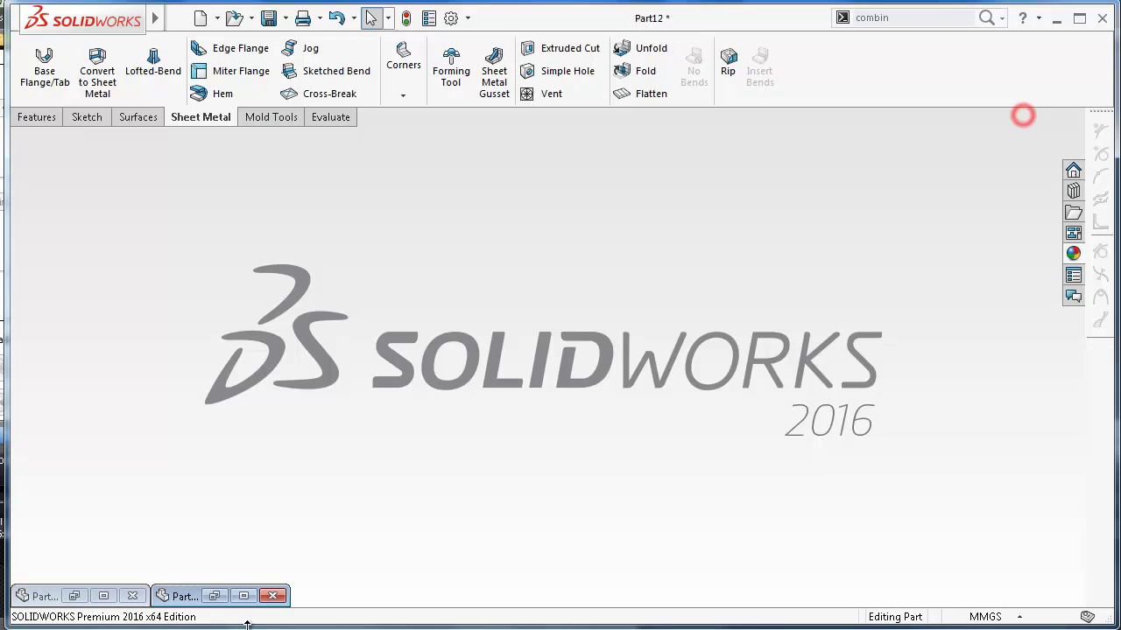
pyautogui.doubleClick(193, 597)
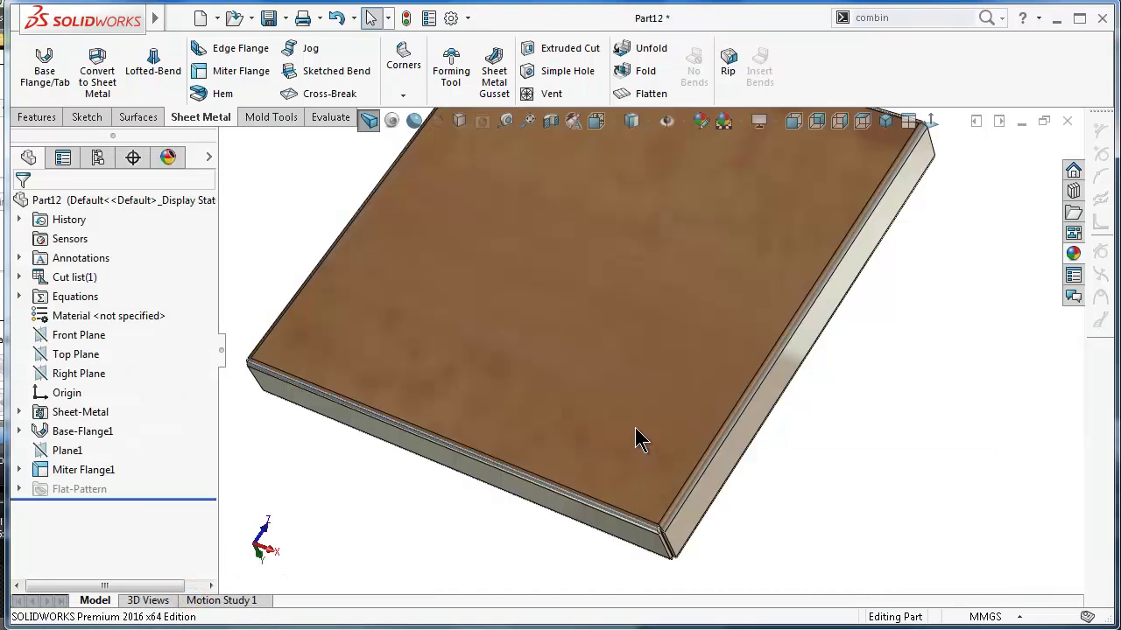
pyautogui.scroll(-3, 646, 420)
pyautogui.moveTo(645, 420)
pyautogui.mouseDown(button='middle')
pyautogui.moveTo(646, 318)
pyautogui.moveTo(929, 306)
pyautogui.mouseUp(button='middle')
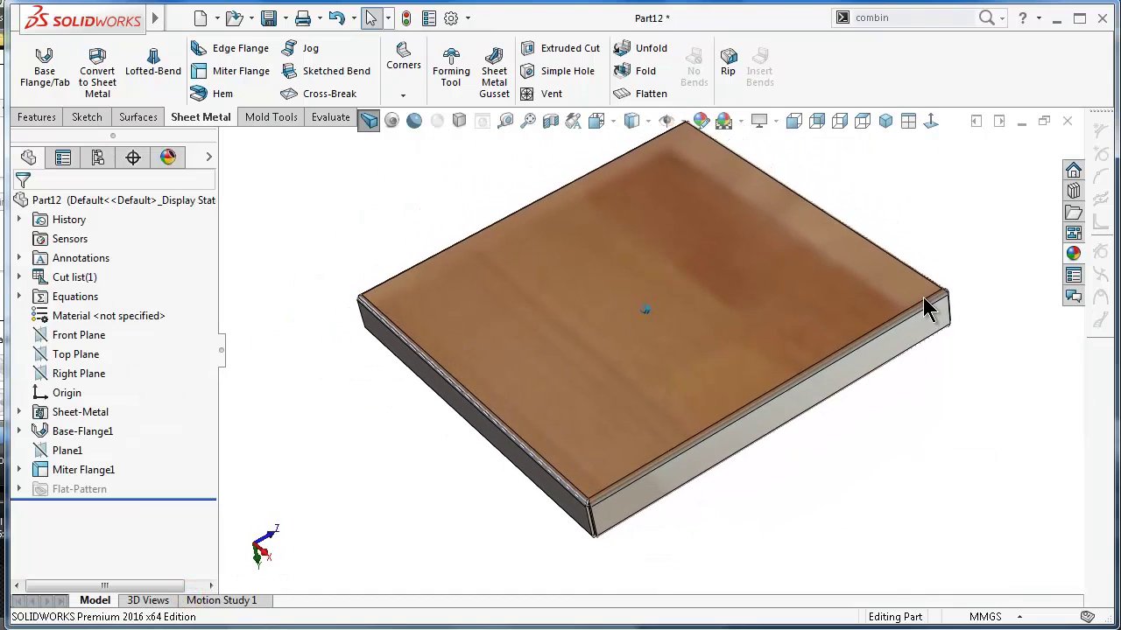
# Step: Place the custom_louver forming tool from the Design Library's louvers folder onto the inner floor face of the flanged sheet metal part
pyautogui.click(1072, 191)
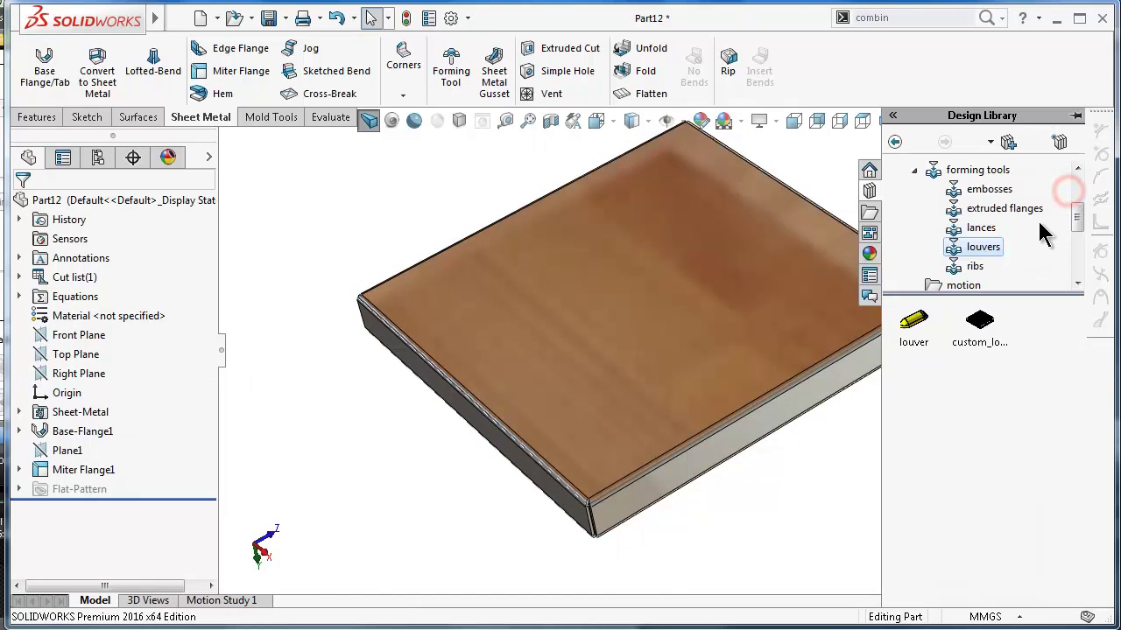
pyautogui.click(985, 346)
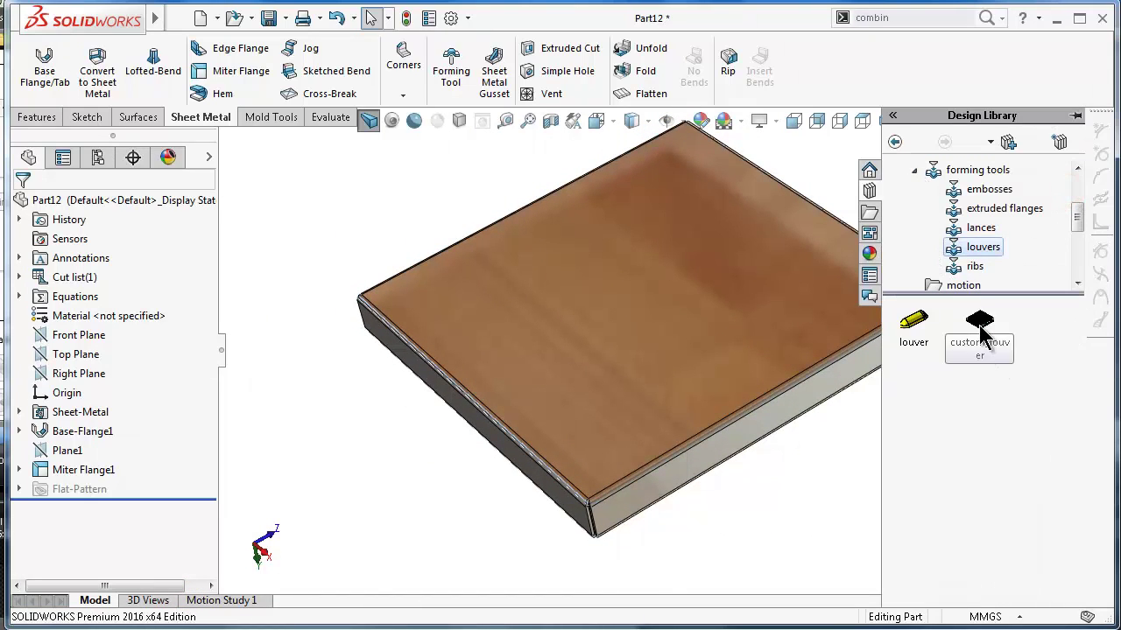
pyautogui.moveTo(992, 343)
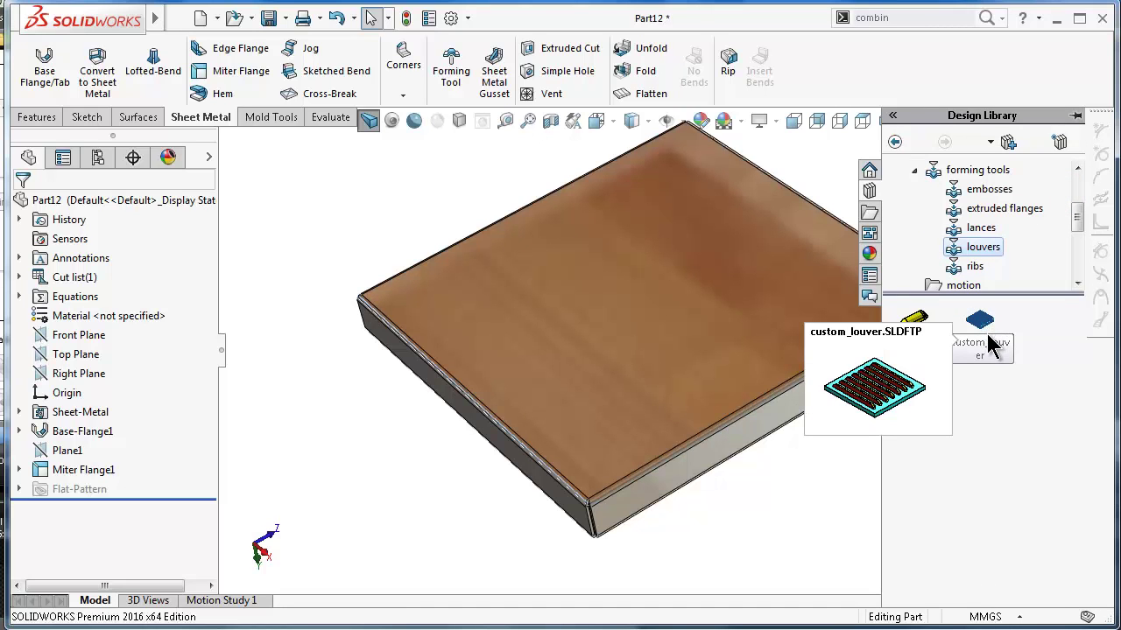
pyautogui.click(986, 342)
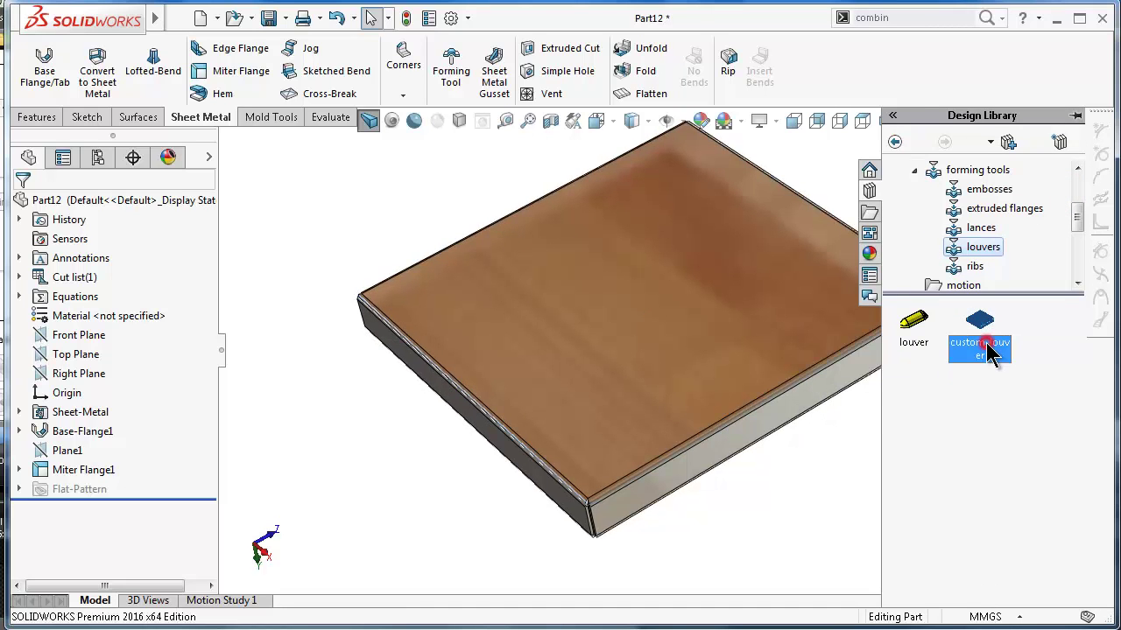
pyautogui.hotkey('shift', 'Up')
pyautogui.hotkey('shift', 'Up')
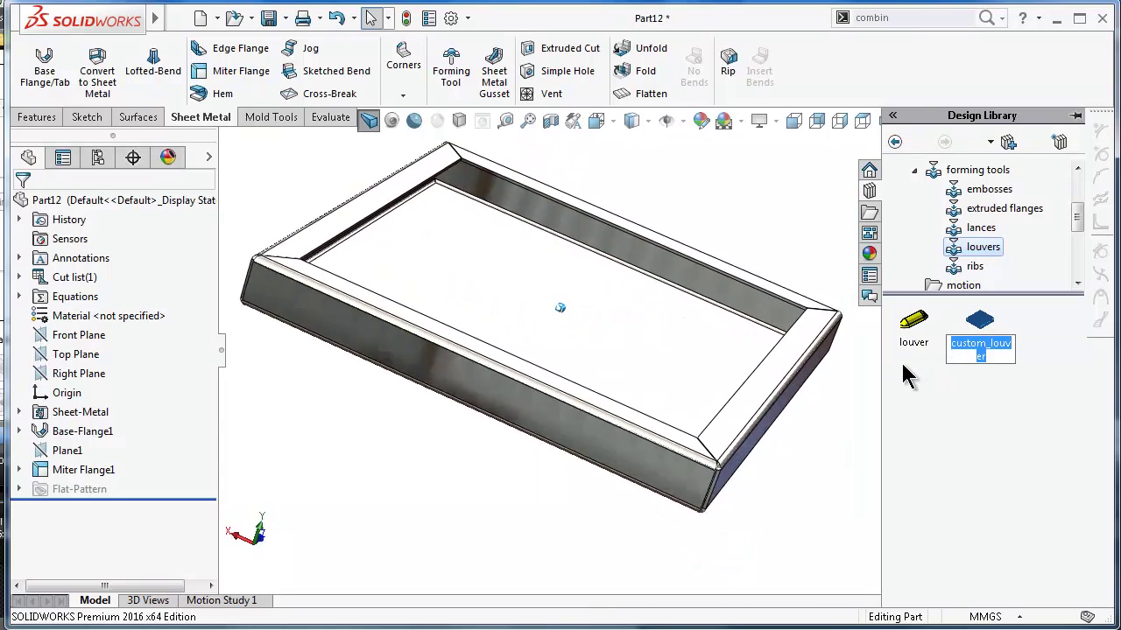
pyautogui.moveTo(588, 369); pyautogui.dragTo(589, 370, button='middle')
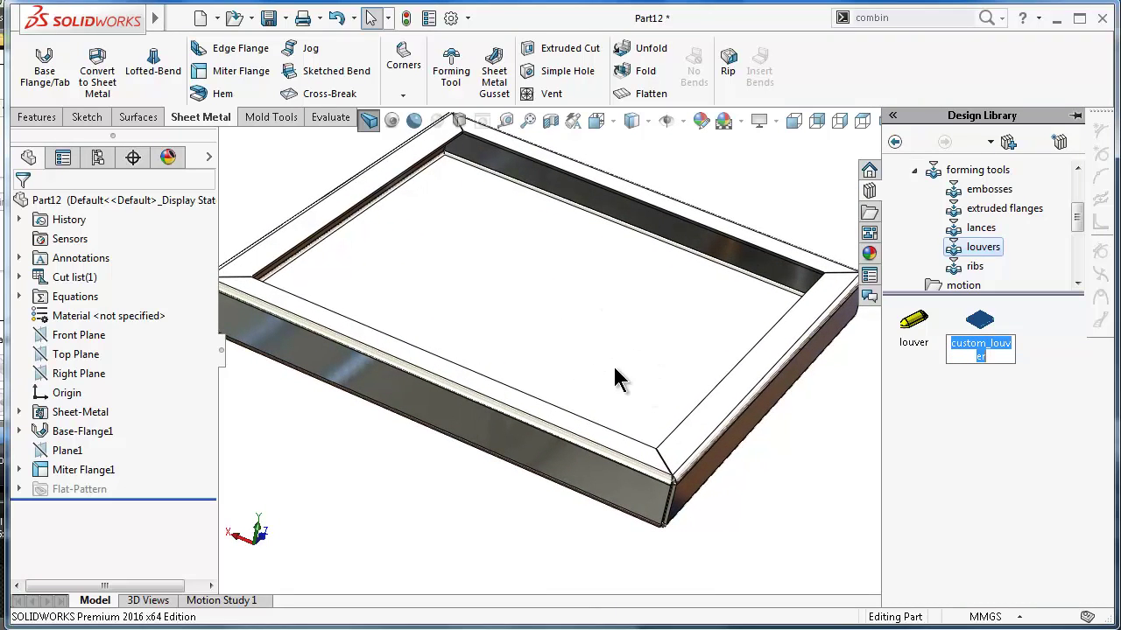
pyautogui.moveTo(996, 344); pyautogui.dragTo(543, 321)
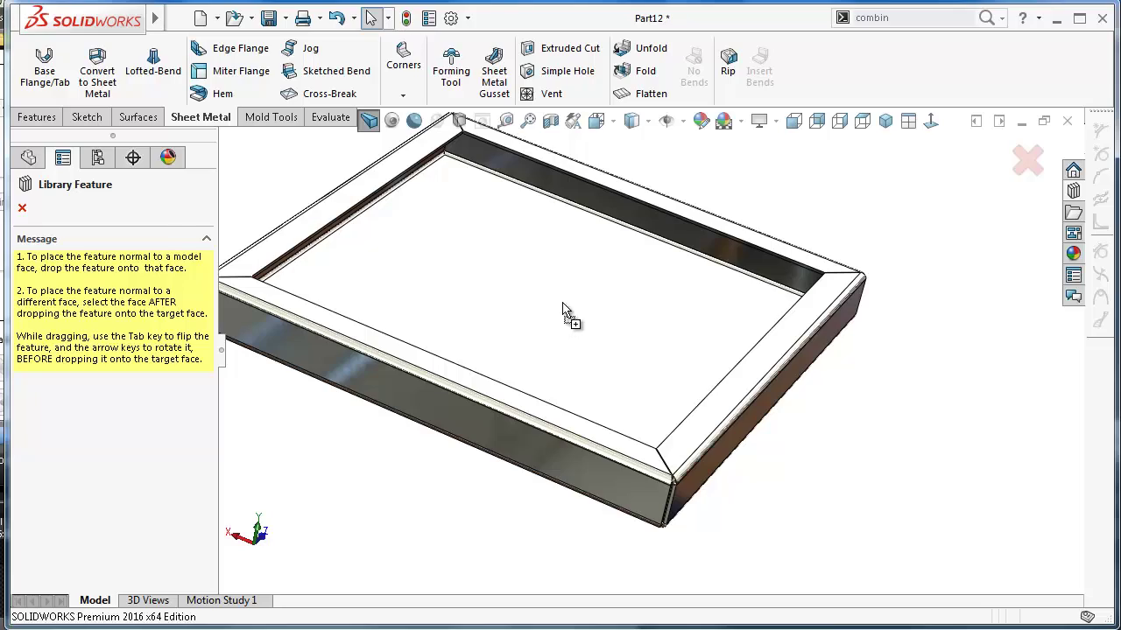
# Step: In the form tool's position sketch, draw a 150 mm vertical centerline between the midpoints of the part's two opposite outer edges
pyautogui.click(930, 121)
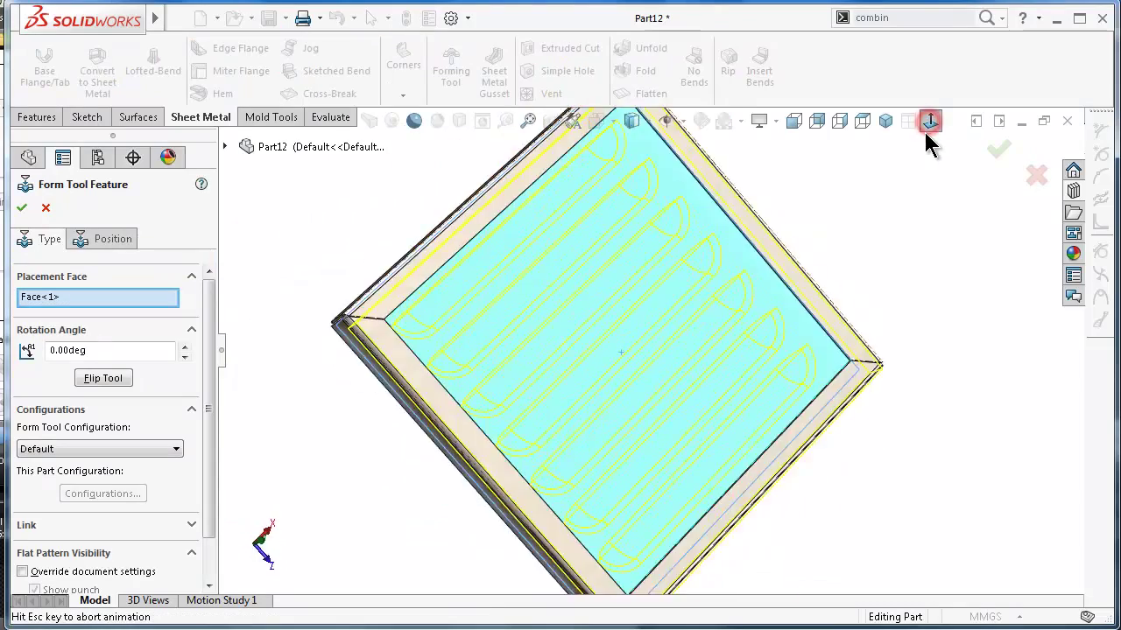
pyautogui.click(111, 238)
pyautogui.scroll(3, 653, 380)
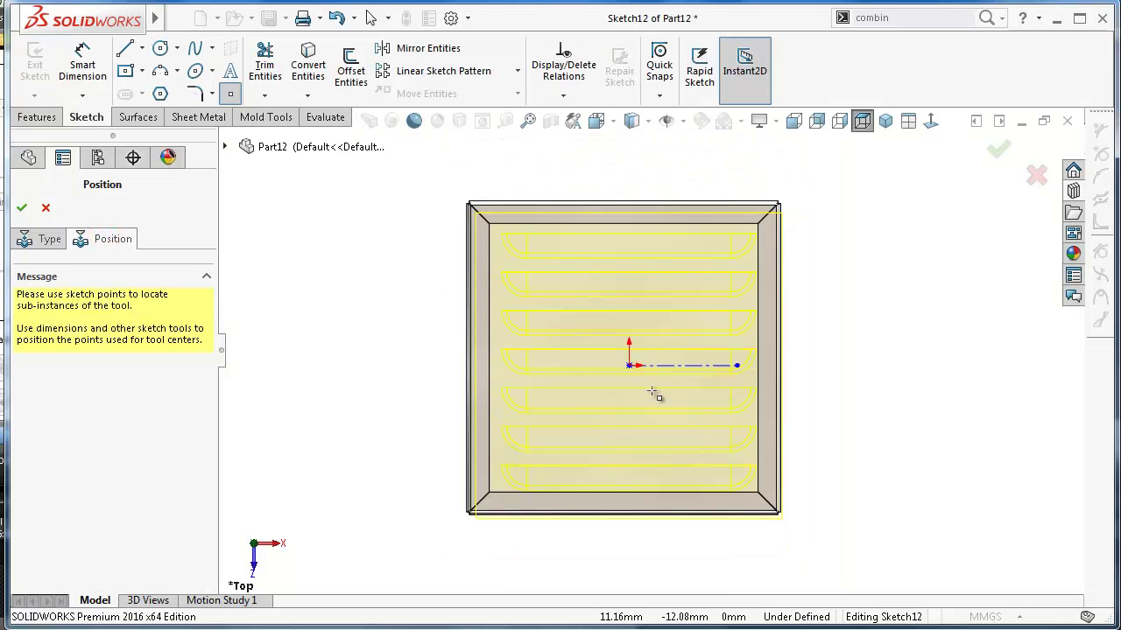
pyautogui.click(139, 49)
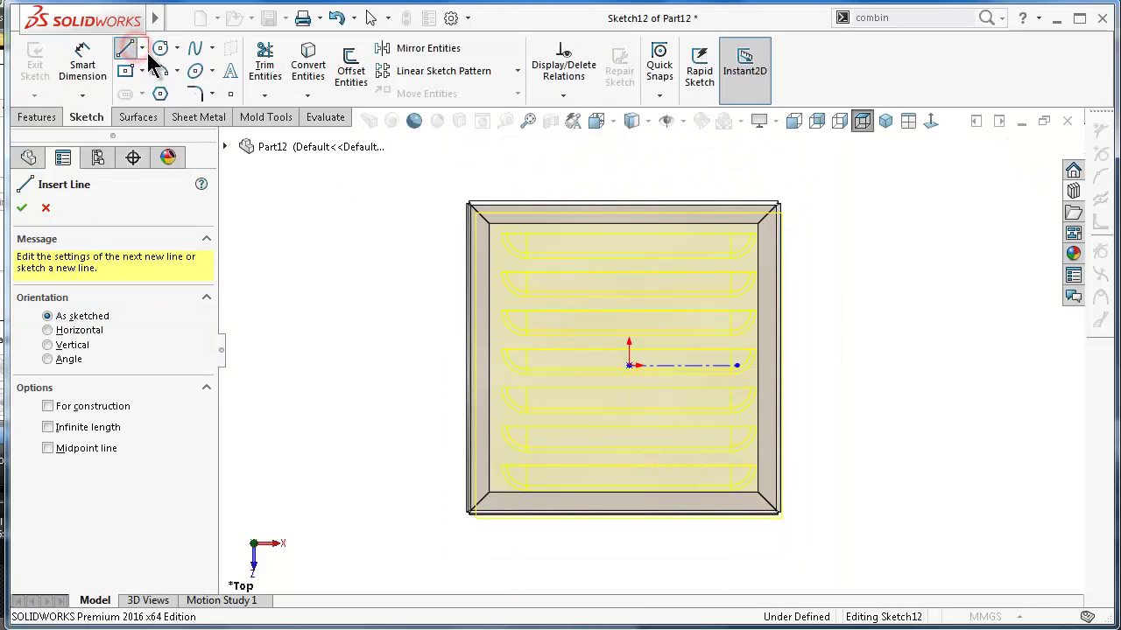
pyautogui.click(143, 50)
pyautogui.click(156, 90)
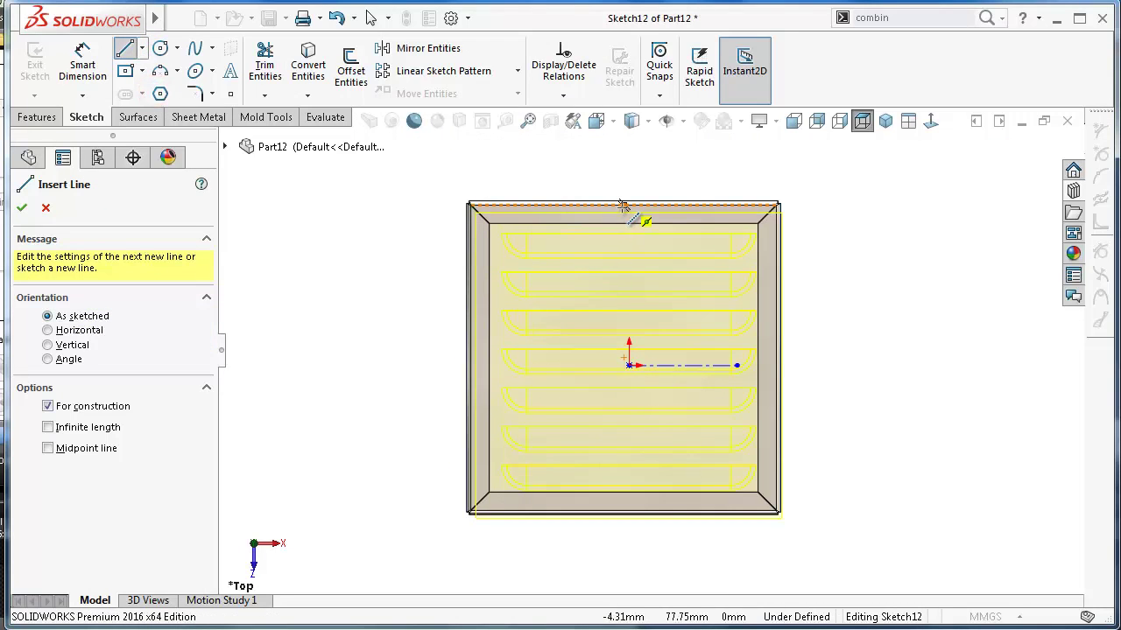
pyautogui.click(623, 205)
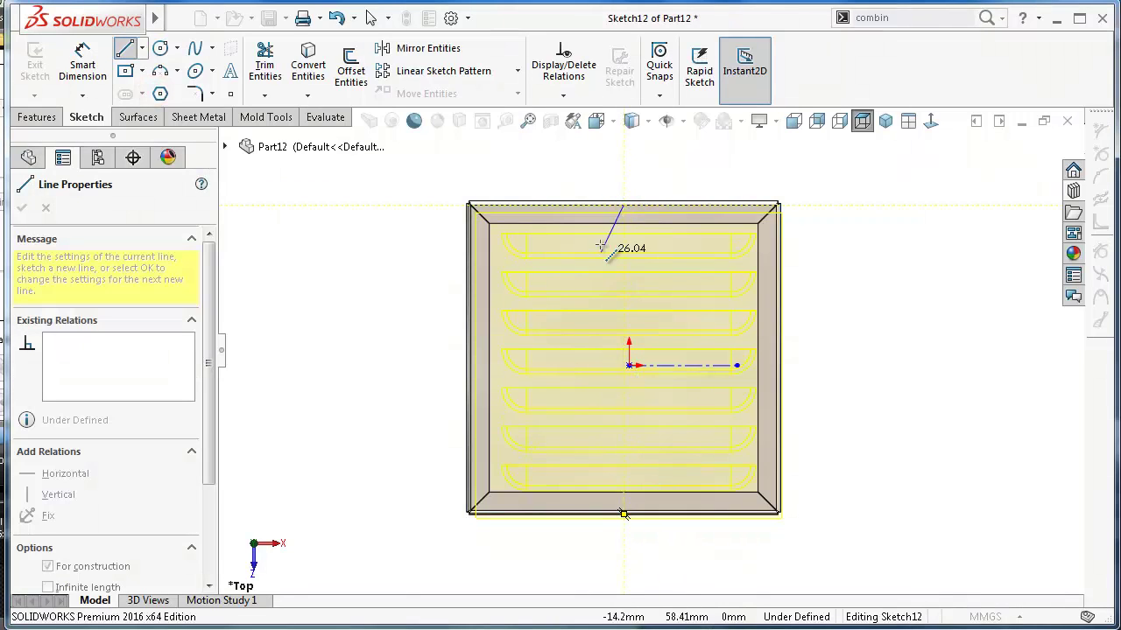
pyautogui.scroll(-4, 637, 469)
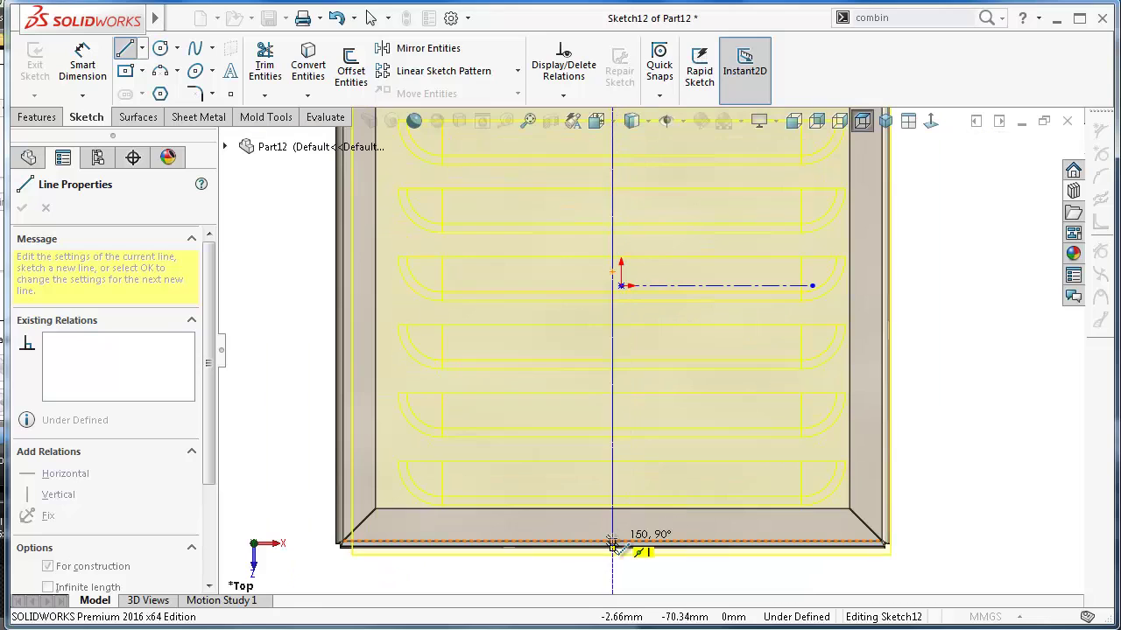
pyautogui.click(610, 539)
pyautogui.doubleClick(701, 570)
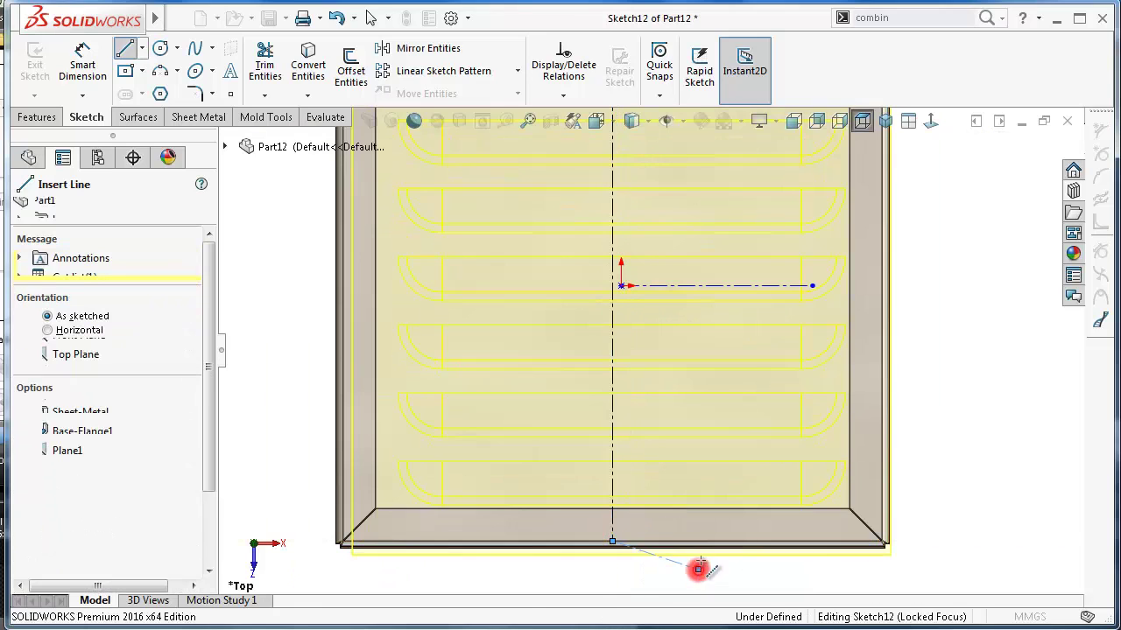
pyautogui.press('Escape')
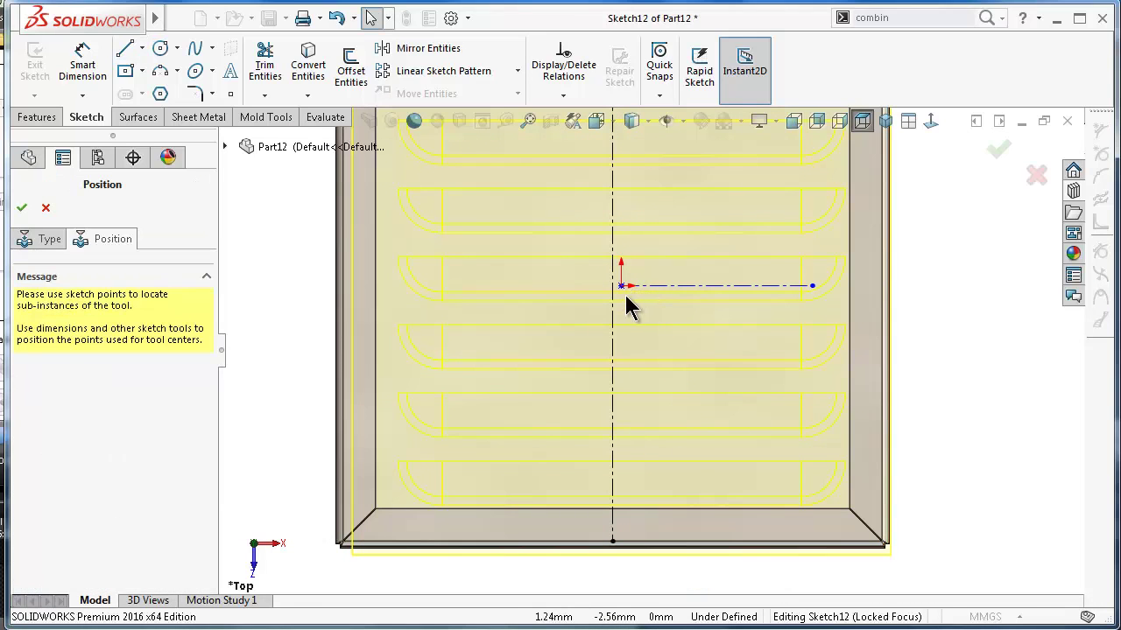
# Step: Constrain the form tool's location point to the centerline's midpoint and finish placing the tool
pyautogui.click(621, 287)
pyautogui.keyDown('ctrl'); pyautogui.click(613, 312); pyautogui.keyUp('ctrl')
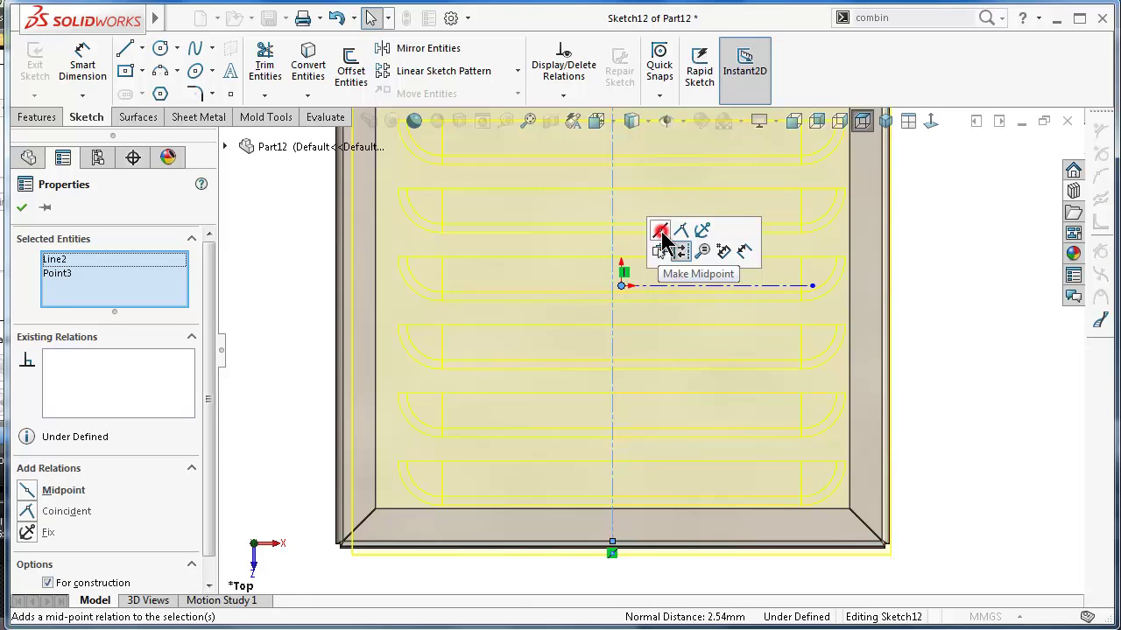
pyautogui.click(661, 237)
pyautogui.press('f')
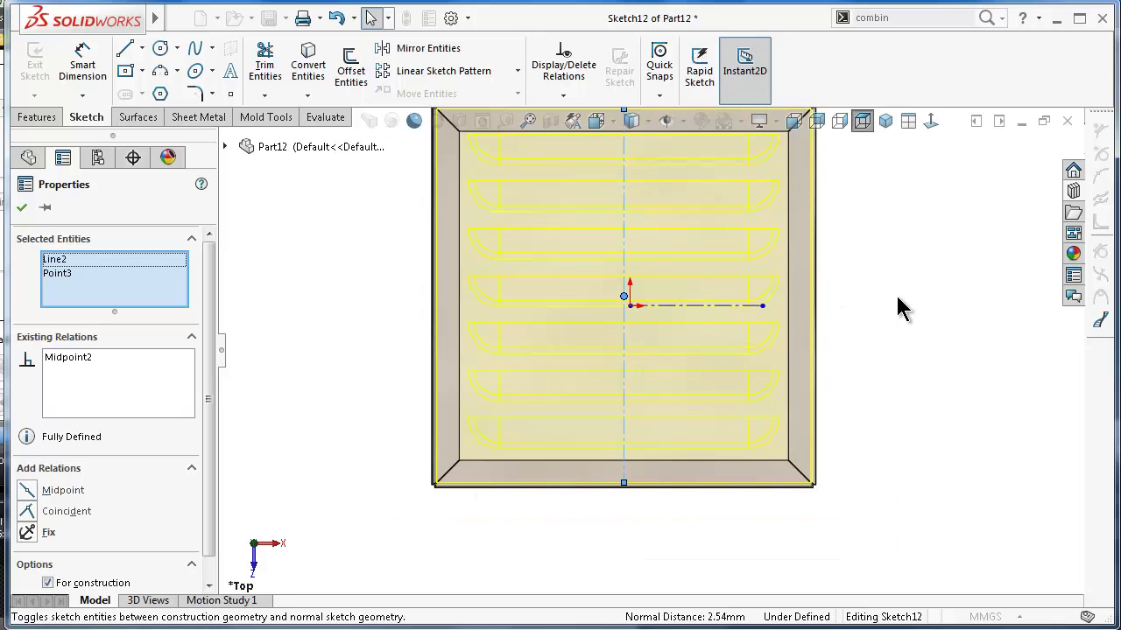
pyautogui.click(21, 208)
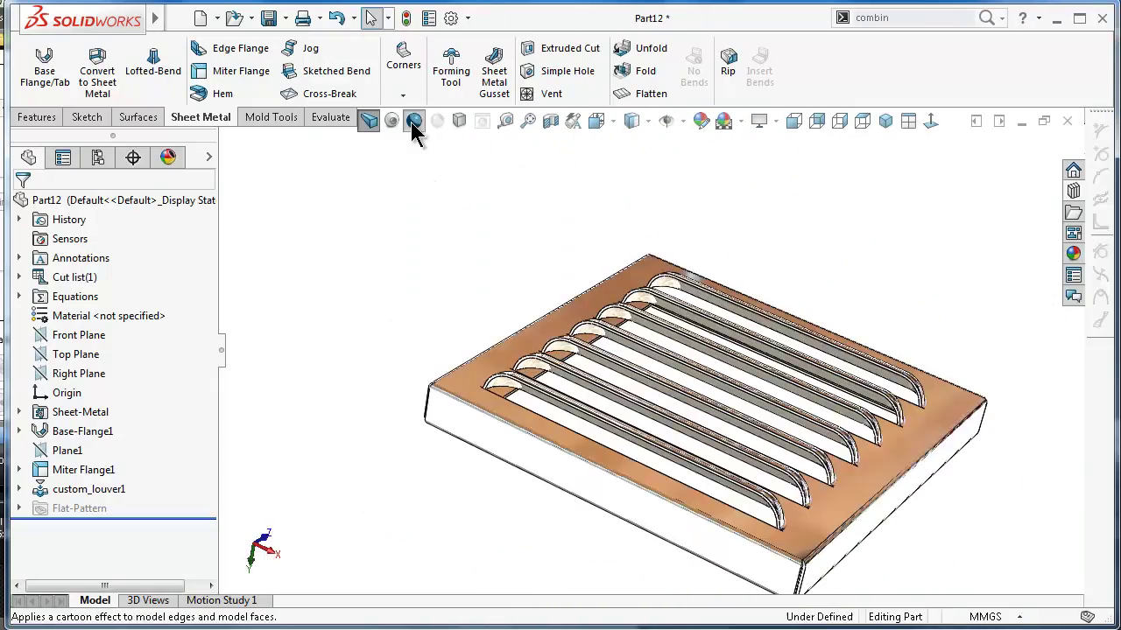
# Step: Toggle the cartoon display effect and review the configuration and link settings of the custom_louver1 feature
pyautogui.click(413, 120)
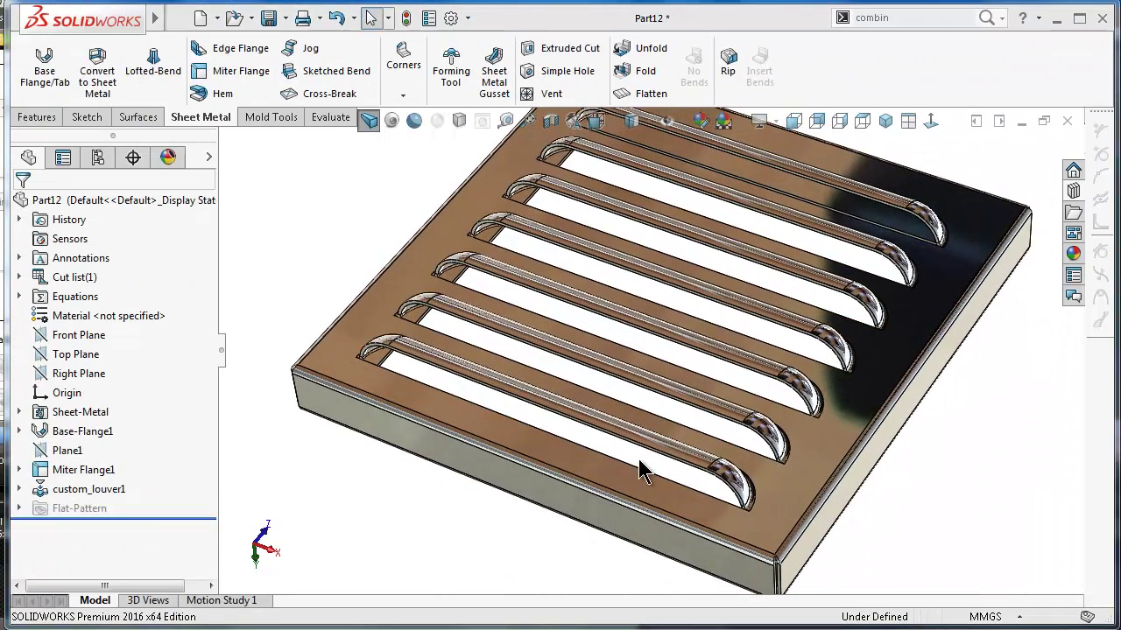
pyautogui.click(92, 490)
pyautogui.click(105, 447)
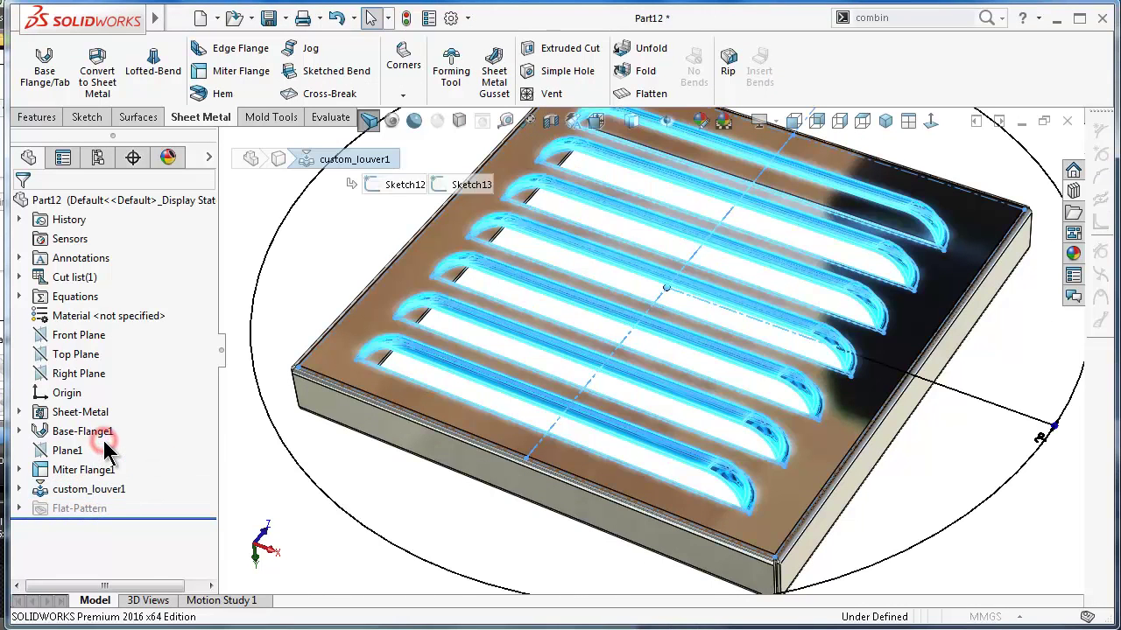
pyautogui.moveTo(215, 339); pyautogui.dragTo(207, 400)
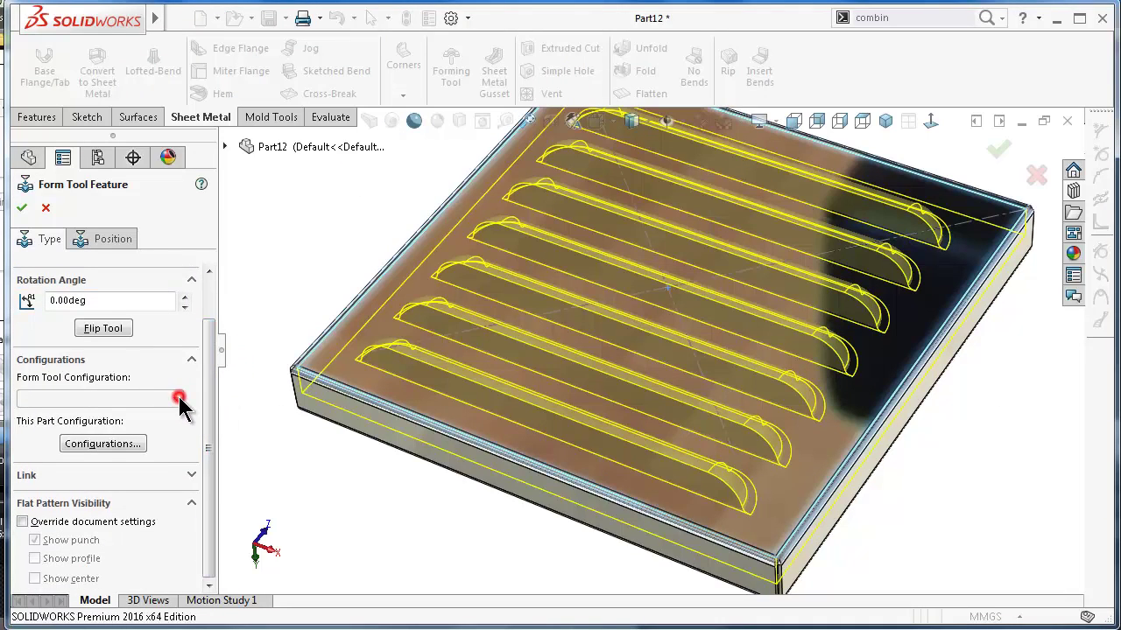
pyautogui.click(208, 380)
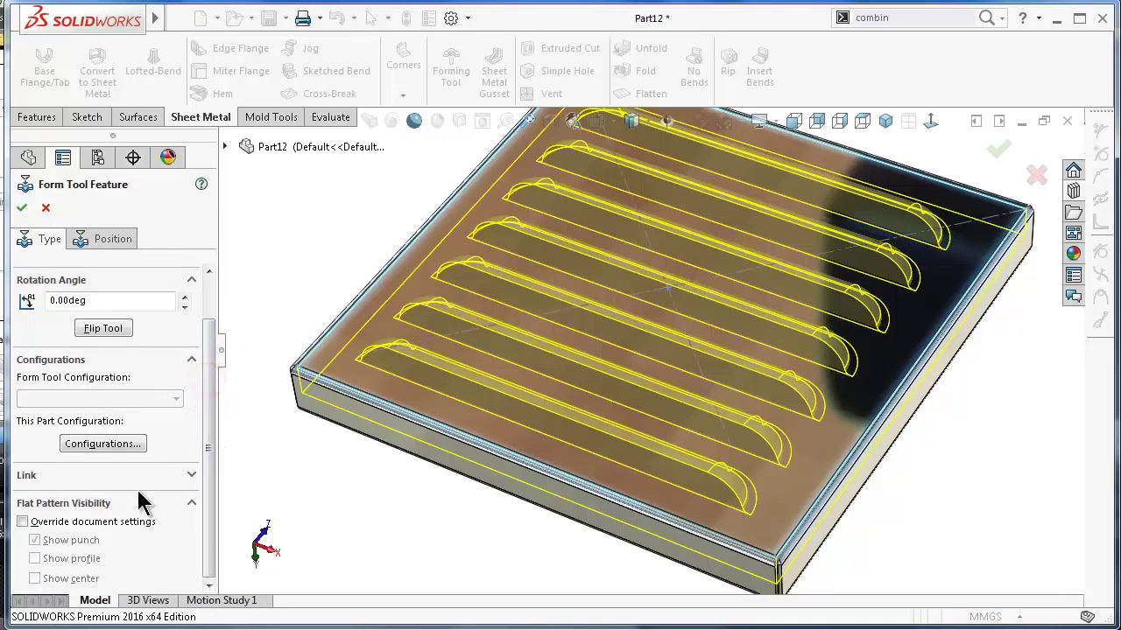
pyautogui.click(190, 474)
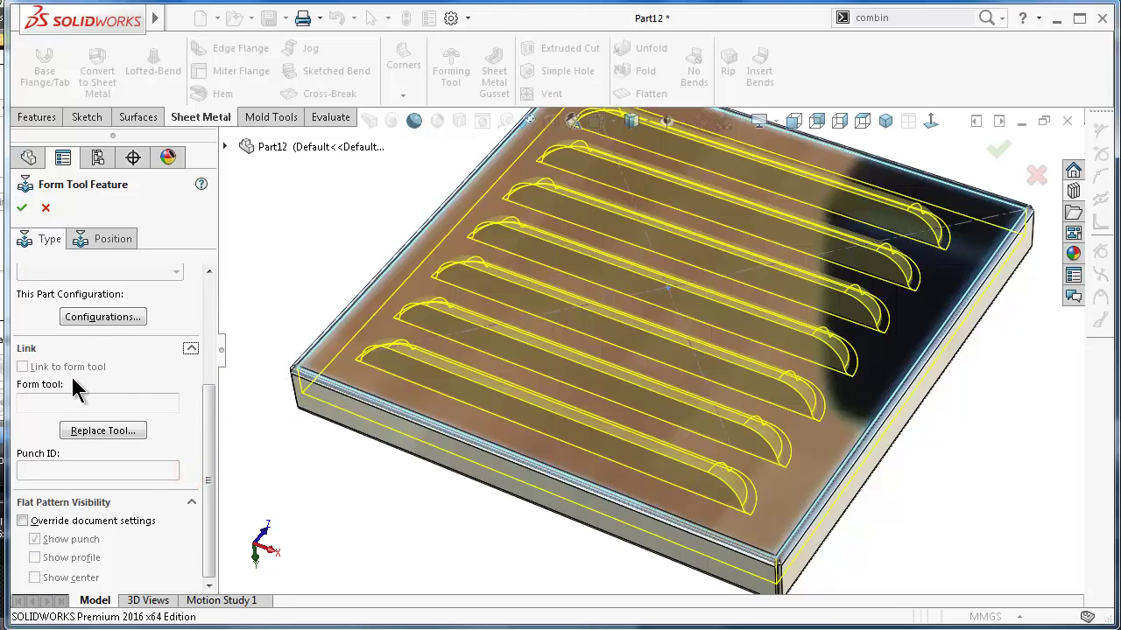
pyautogui.click(22, 208)
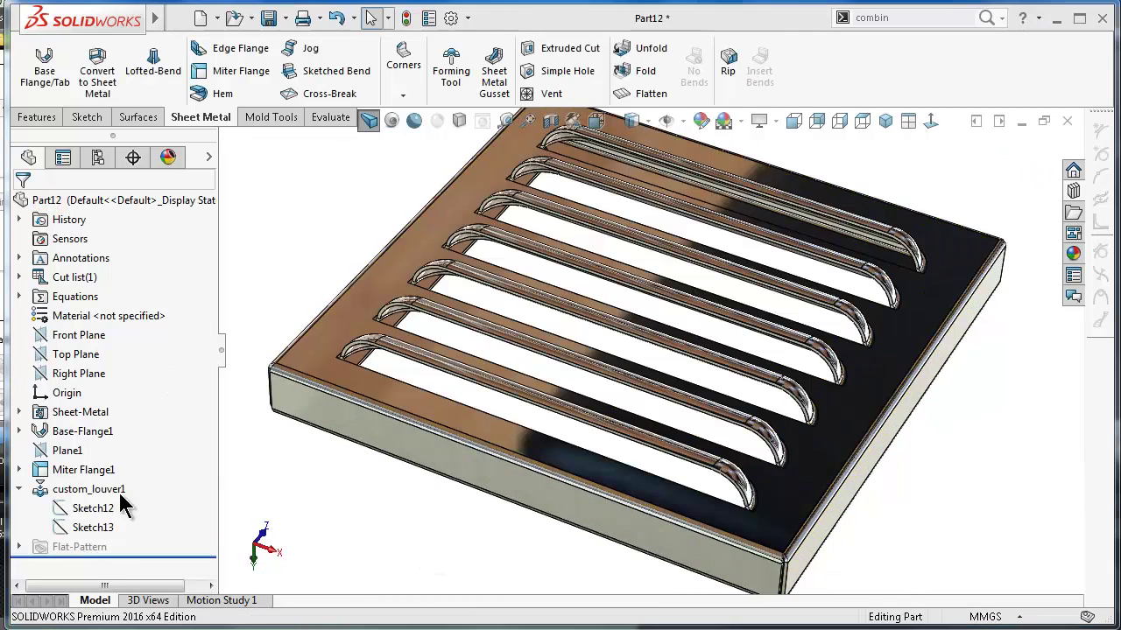
# Step: Delete the custom_louver1 form tool feature from the part
pyautogui.click(68, 493)
pyautogui.rightClick(68, 493)
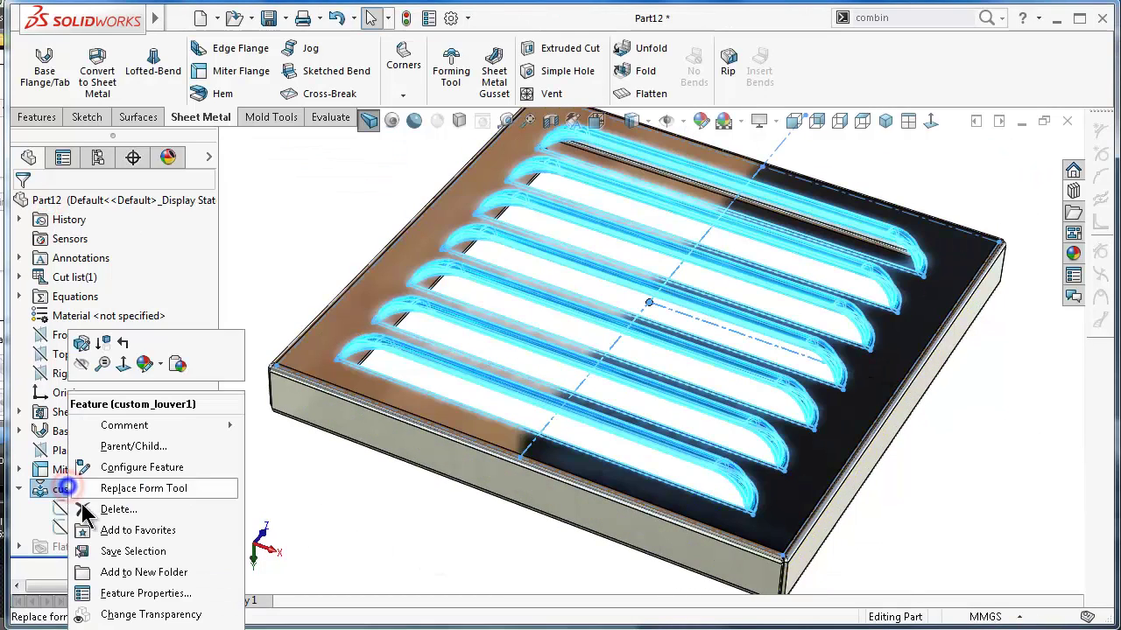
pyautogui.click(90, 509)
pyautogui.click(790, 365)
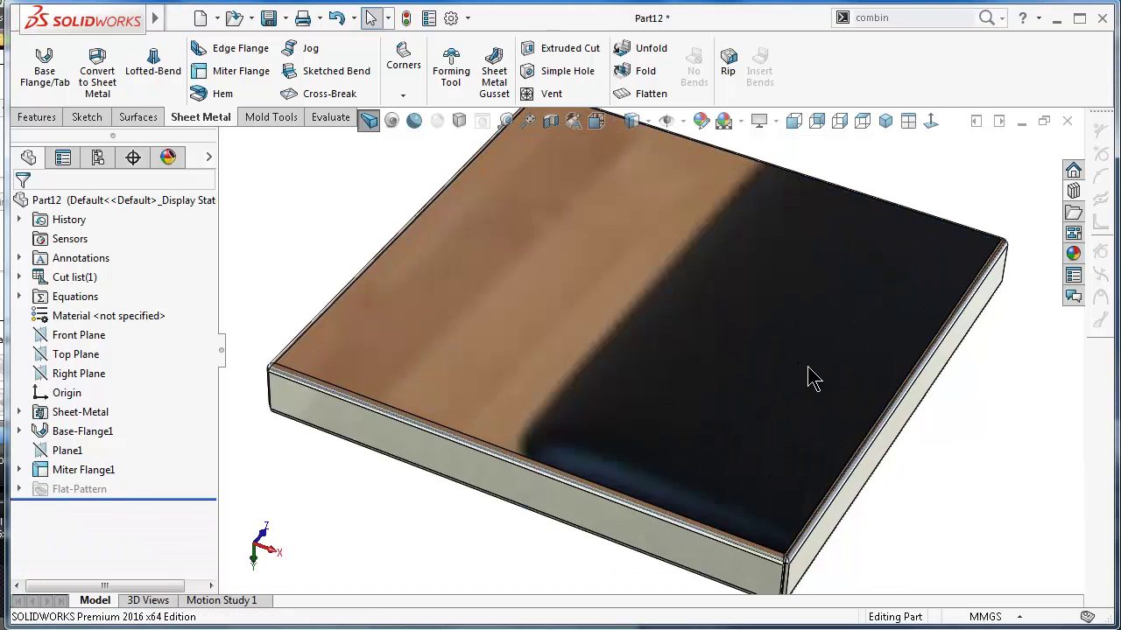
# Step: Show Sketch1 of Base-Flange1 and leave the newly opened sketch
pyautogui.click(290, 467)
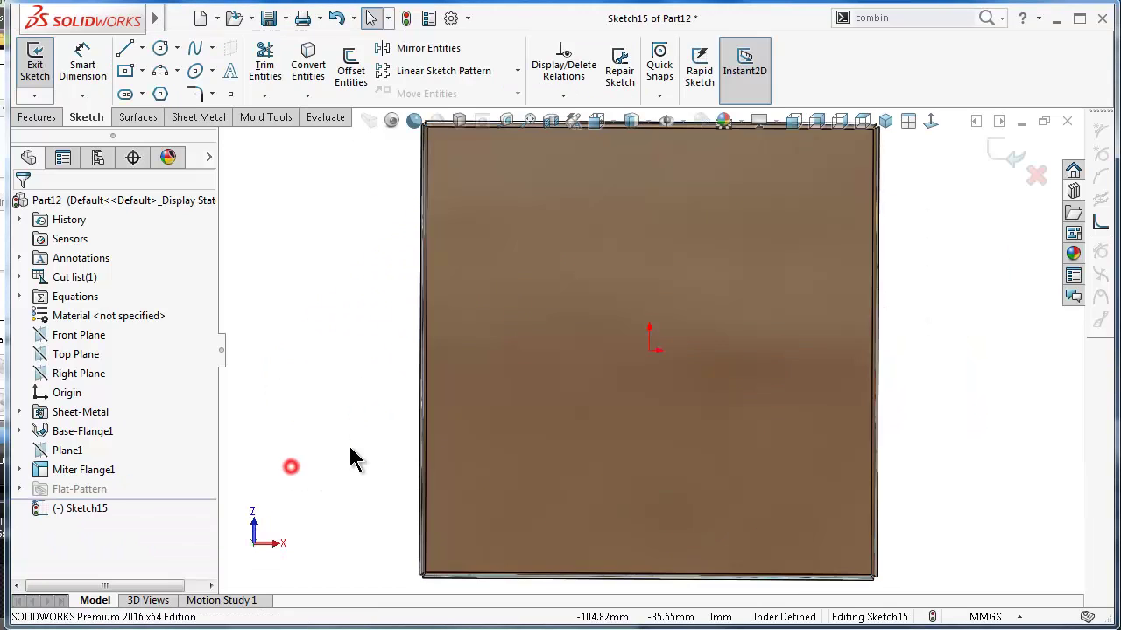
pyautogui.moveTo(351, 447); pyautogui.dragTo(347, 442, button='middle')
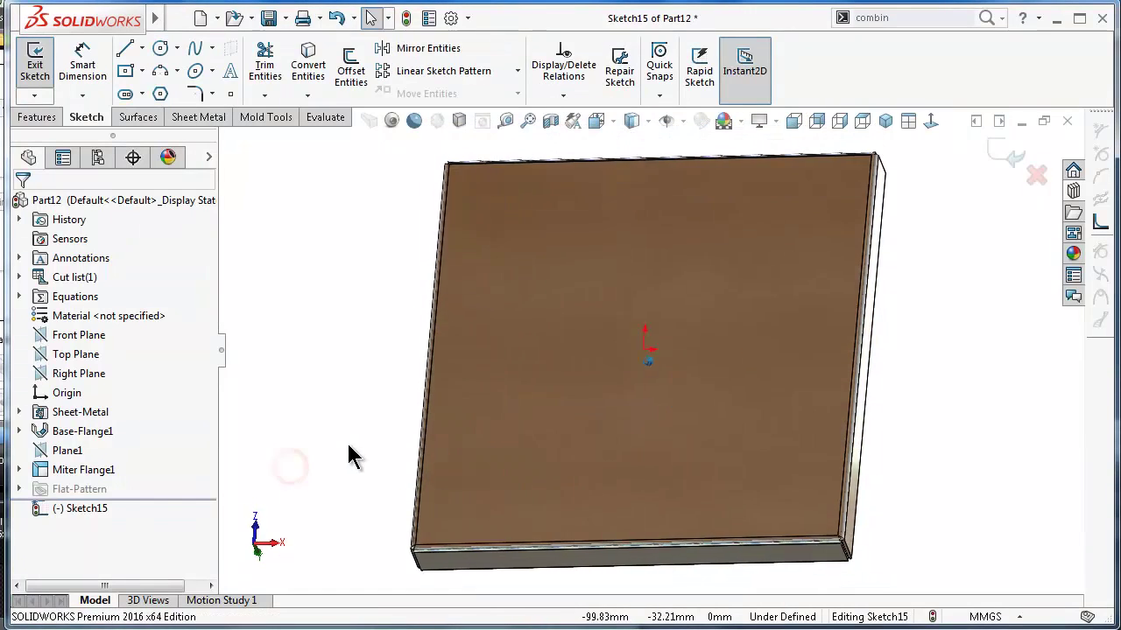
pyautogui.click(18, 430)
pyautogui.click(88, 450)
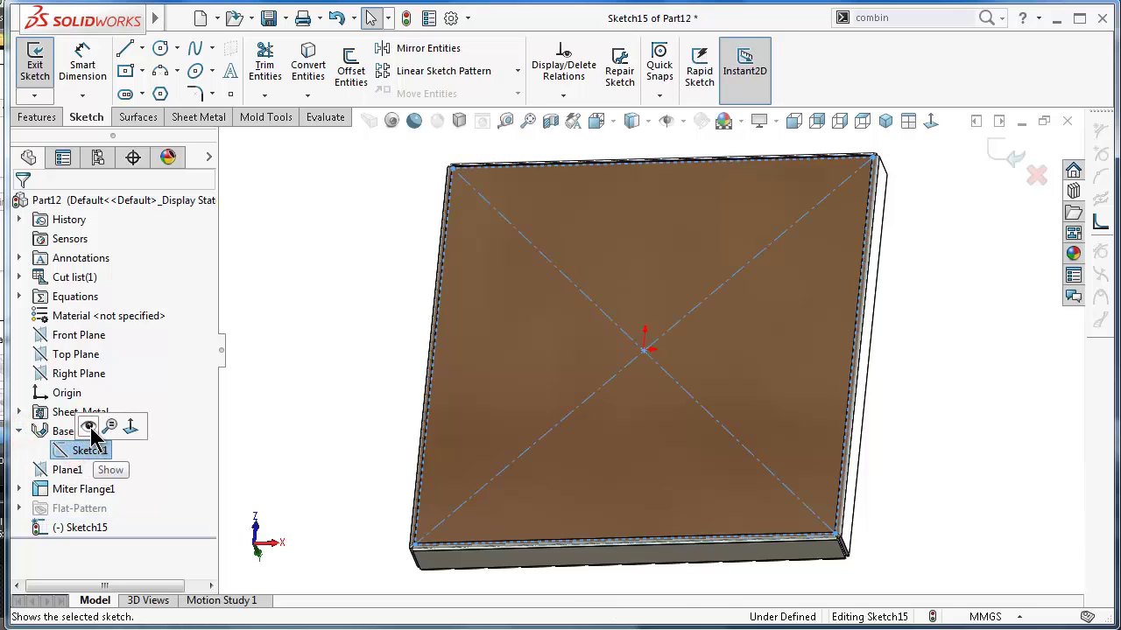
pyautogui.click(91, 429)
pyautogui.moveTo(338, 370); pyautogui.dragTo(933, 230, button='middle')
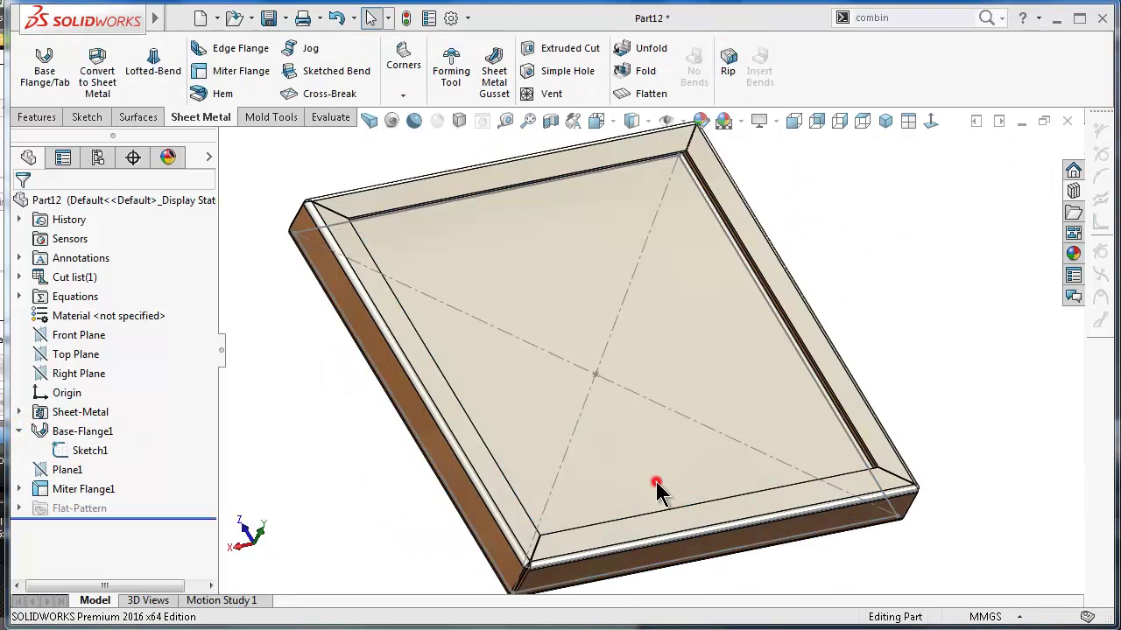
# Step: Place the custom_louver form tool from the Design Library onto the inner floor face of the base flange again
pyautogui.click(657, 486)
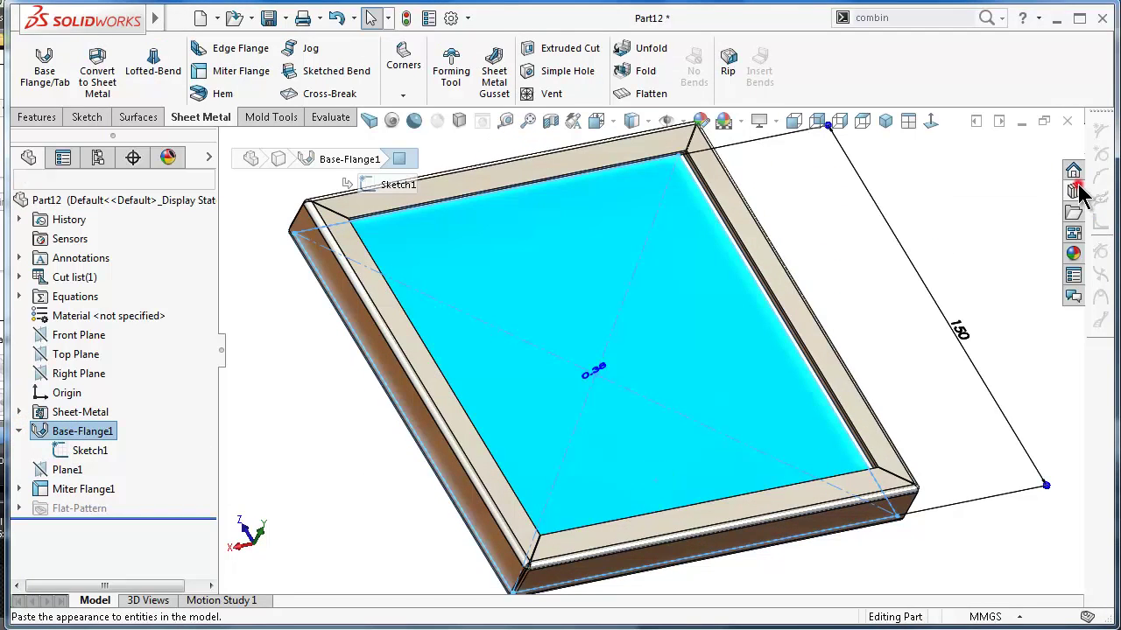
pyautogui.click(1075, 188)
pyautogui.moveTo(983, 342); pyautogui.dragTo(688, 331)
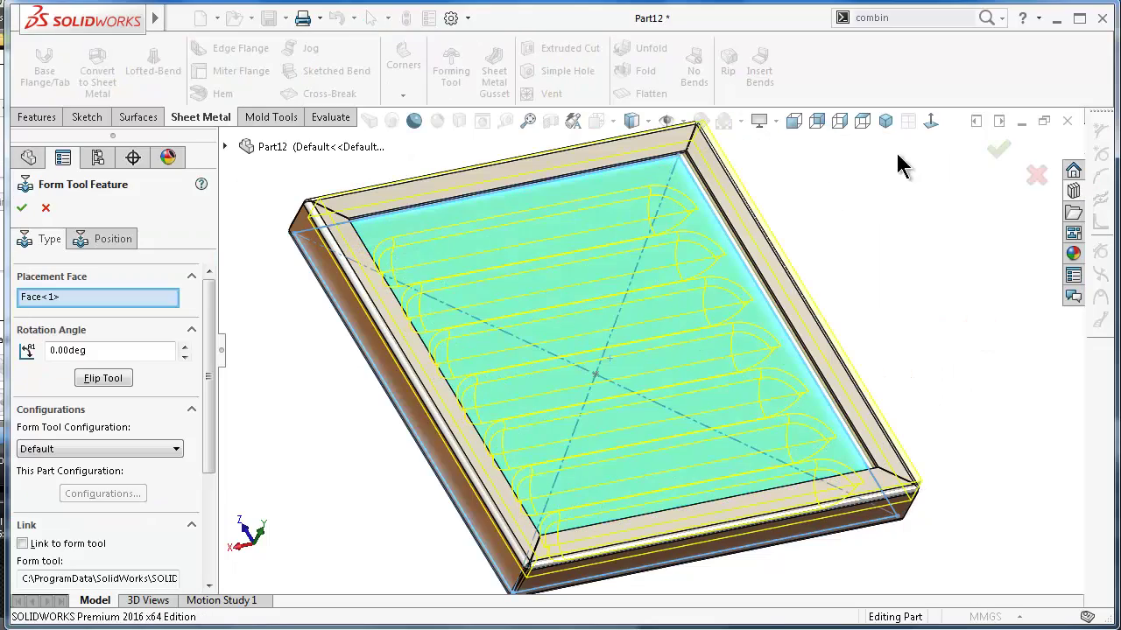
# Step: Try to locate the form tool at the intersection of Sketch1's diagonals in its position sketch
pyautogui.click(931, 120)
pyautogui.scroll(-3, 762, 302)
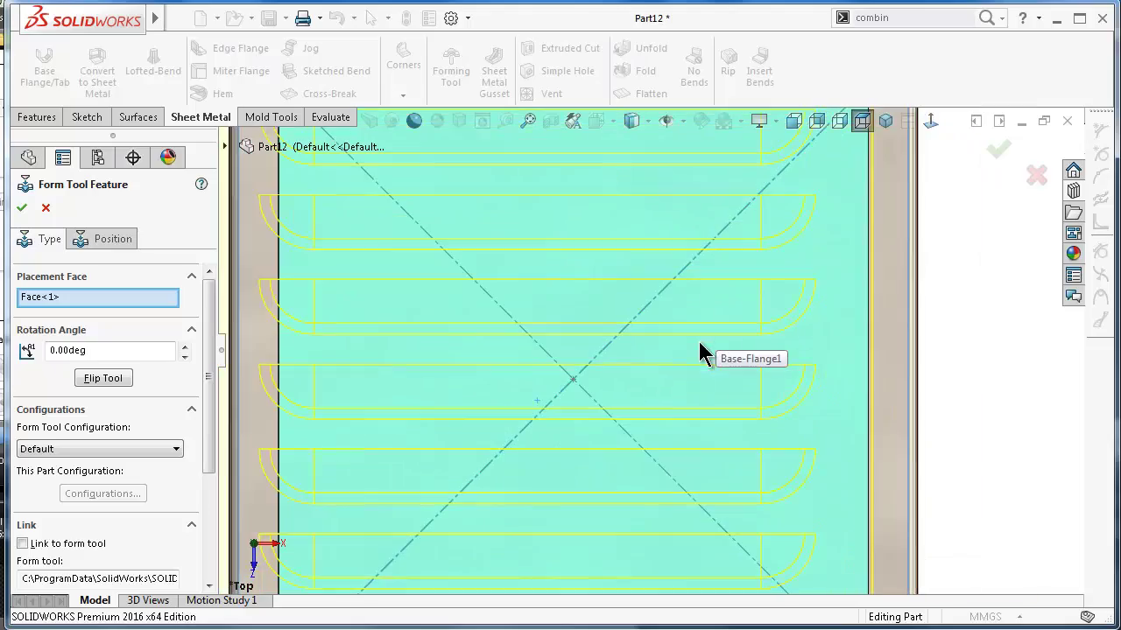
pyautogui.scroll(2, 673, 403)
pyautogui.moveTo(675, 389); pyautogui.dragTo(678, 385, button='middle')
pyautogui.scroll(-2, 450, 579)
pyautogui.scroll(3, 449, 569)
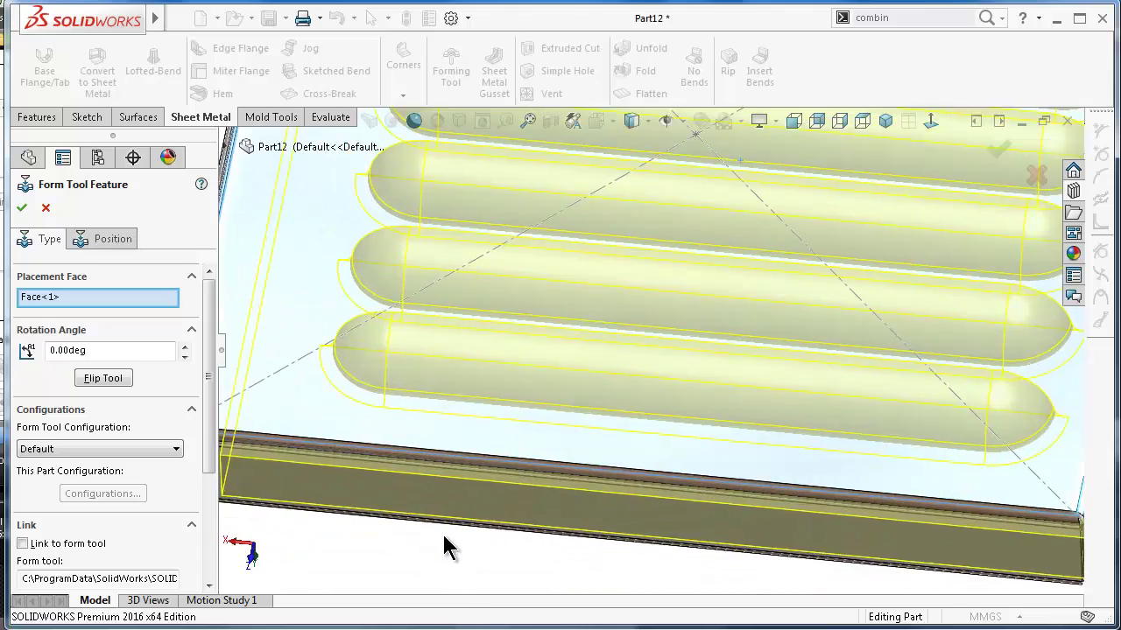
pyautogui.click(112, 239)
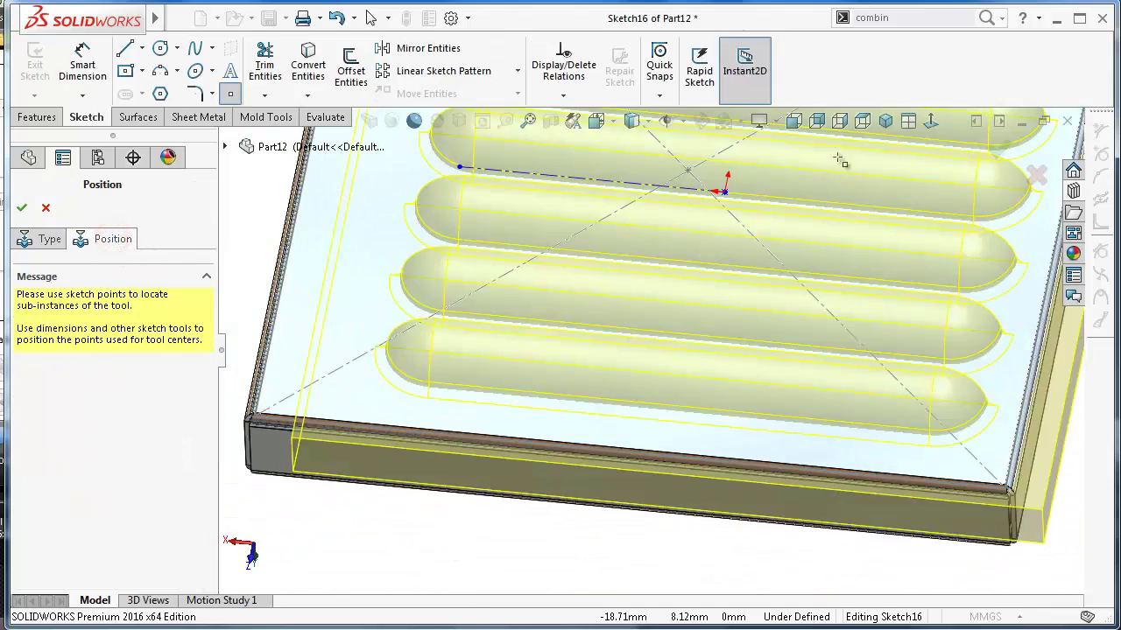
pyautogui.click(931, 118)
pyautogui.scroll(-3, 636, 371)
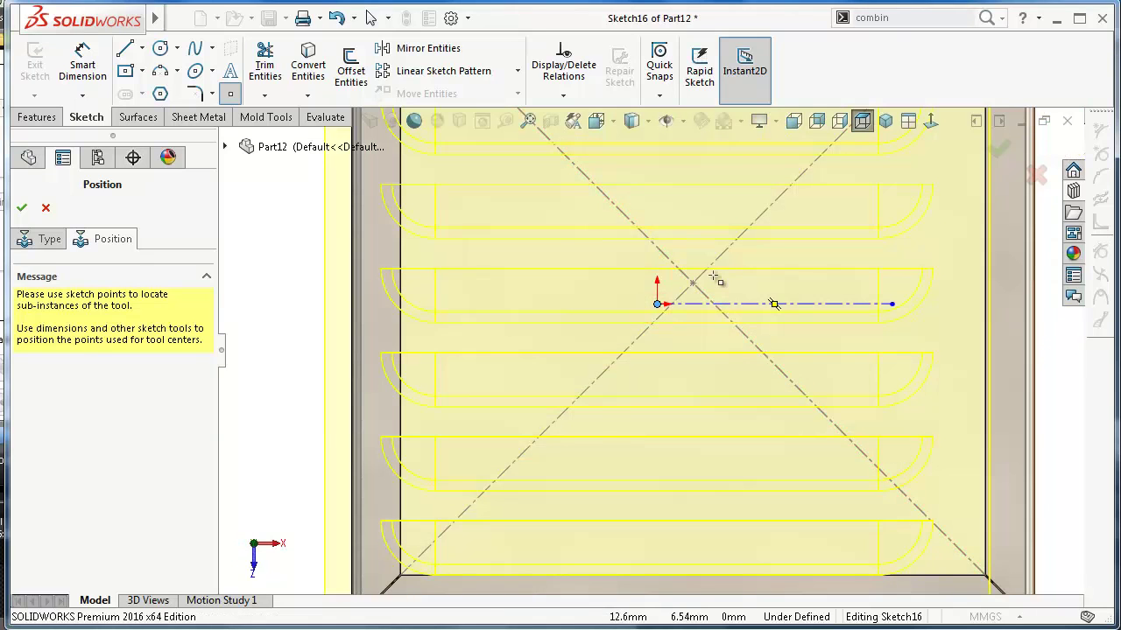
pyautogui.click(694, 284)
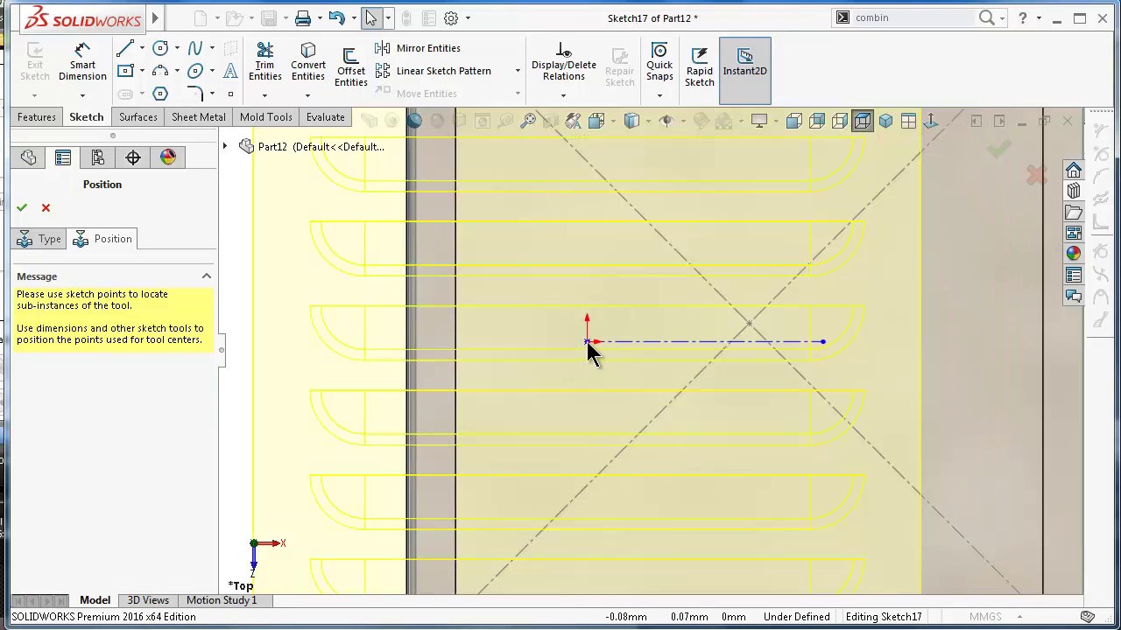
# Step: Make the form tool's location point coincident with the center point of Sketch1's diagonals
pyautogui.click(586, 341)
pyautogui.keyDown('ctrl'); pyautogui.click(749, 324); pyautogui.keyUp('ctrl')
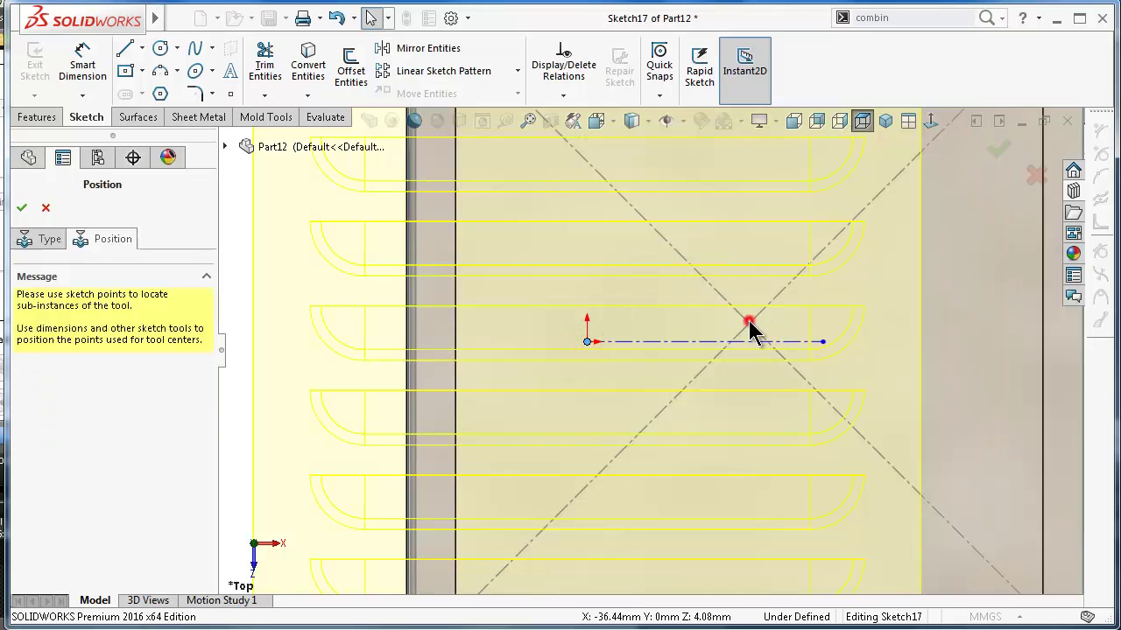
pyautogui.click(839, 247)
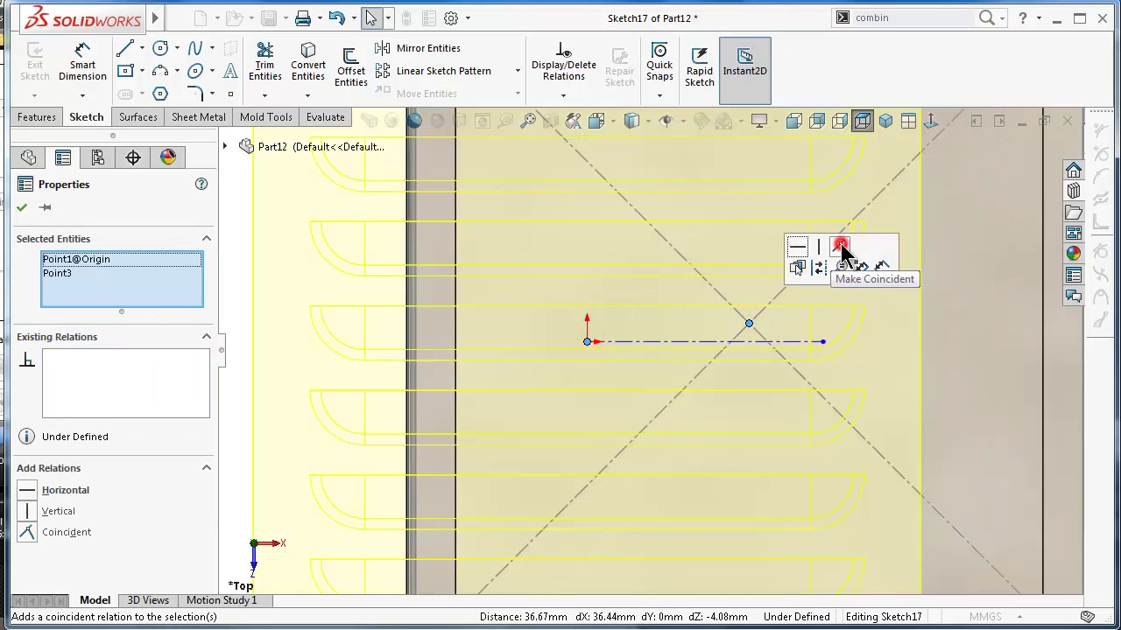
pyautogui.press('f')
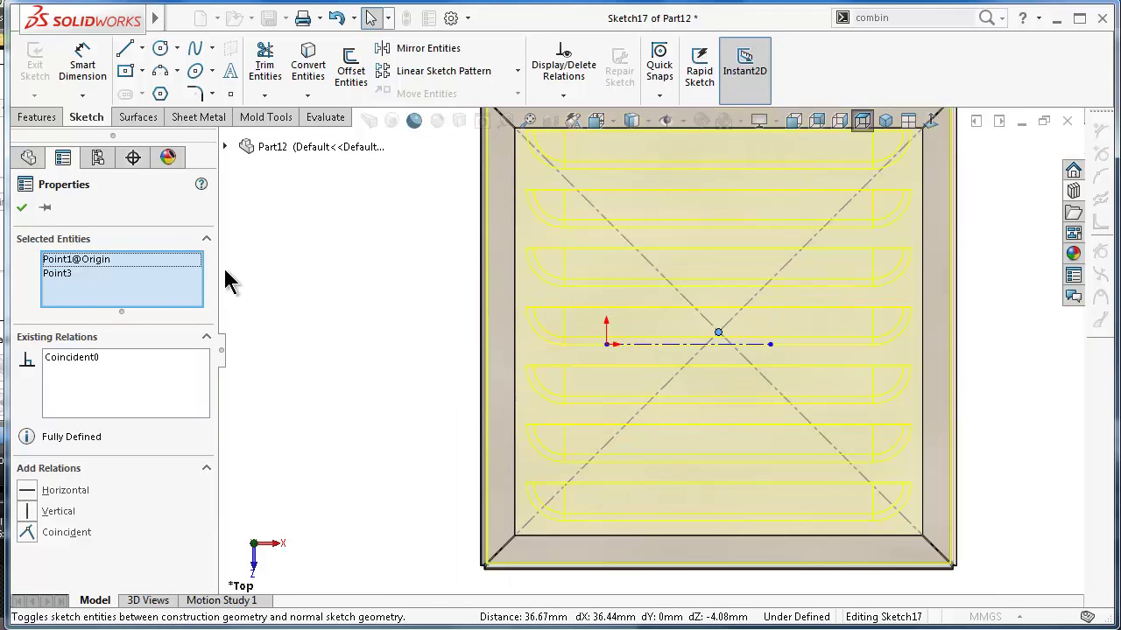
pyautogui.click(21, 209)
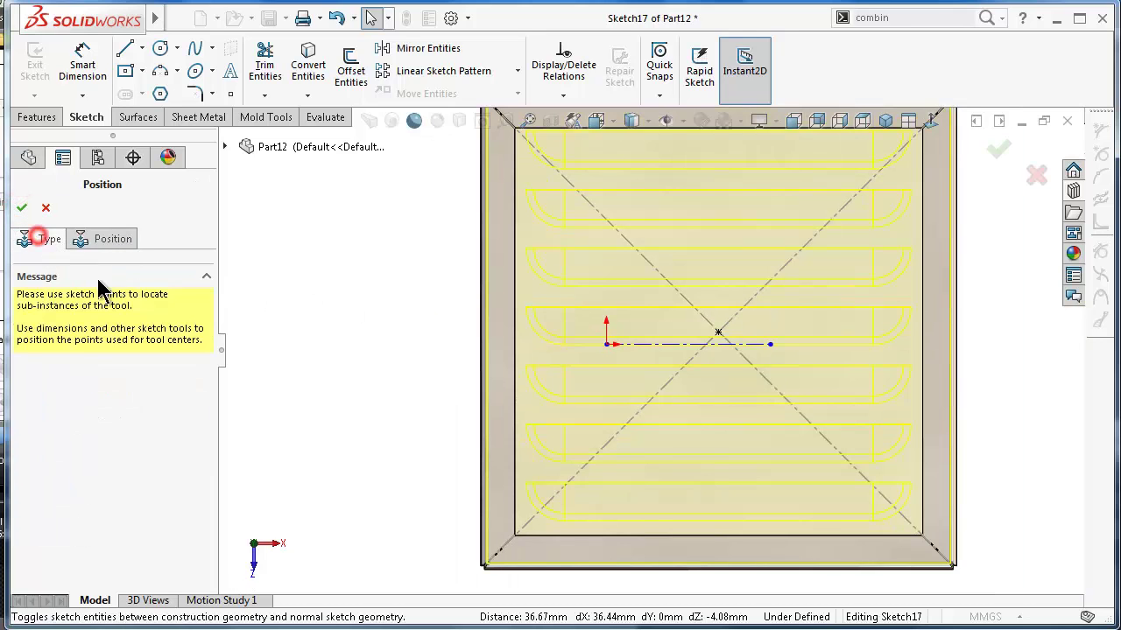
# Step: Link the placed form tool to its library file, accept the feature and view the finished louvres from the outer side
pyautogui.click(42, 239)
pyautogui.moveTo(208, 346); pyautogui.dragTo(208, 426)
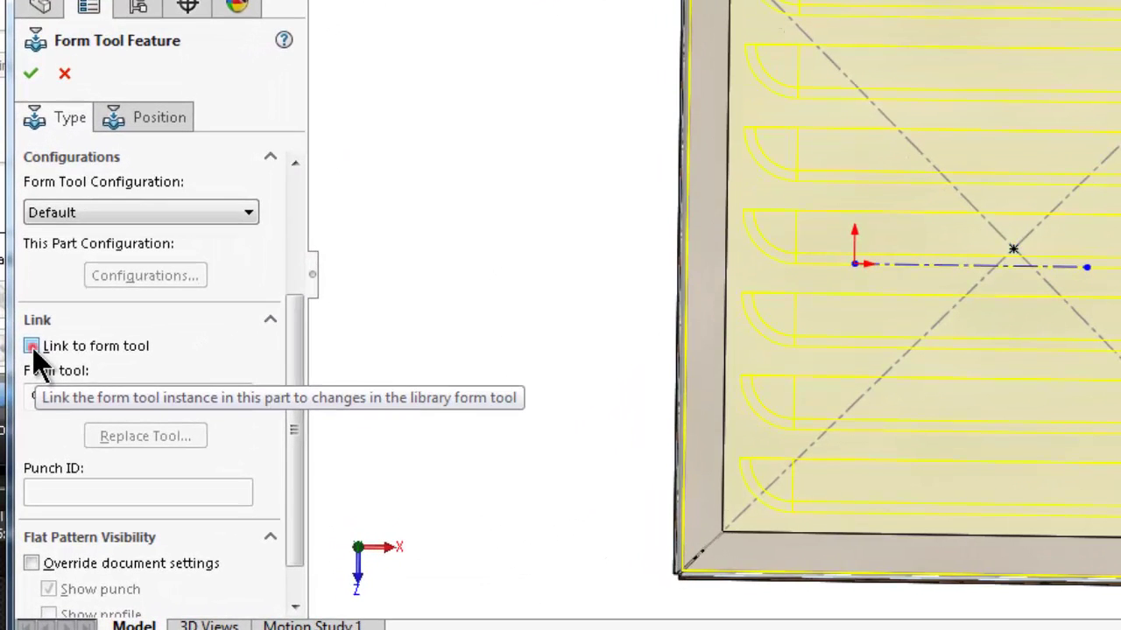
pyautogui.click(32, 346)
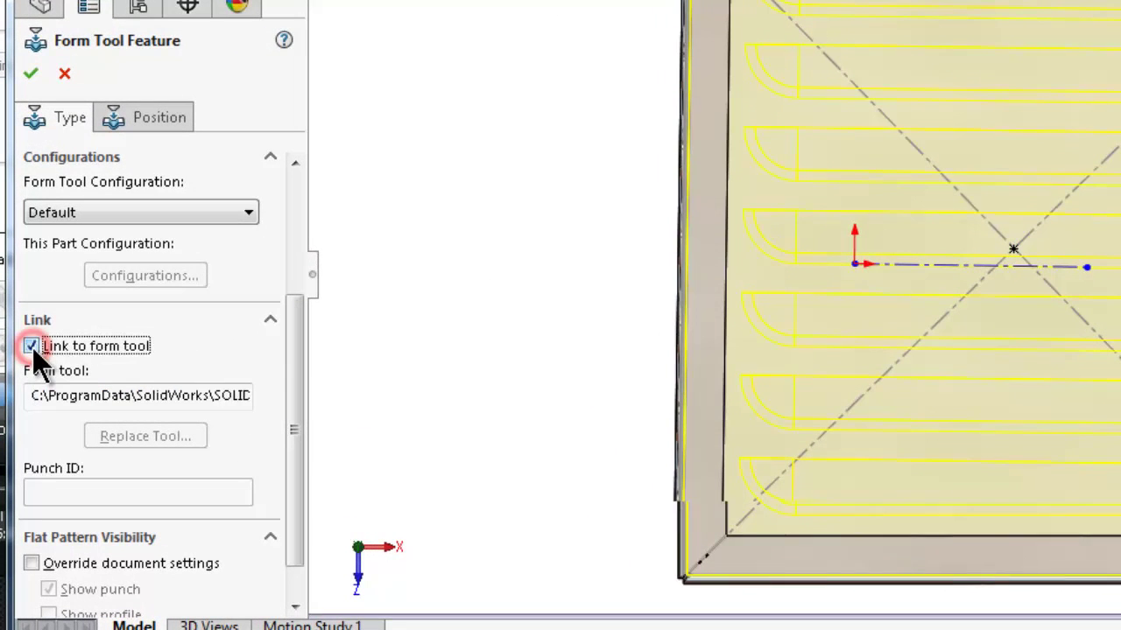
pyautogui.click(31, 75)
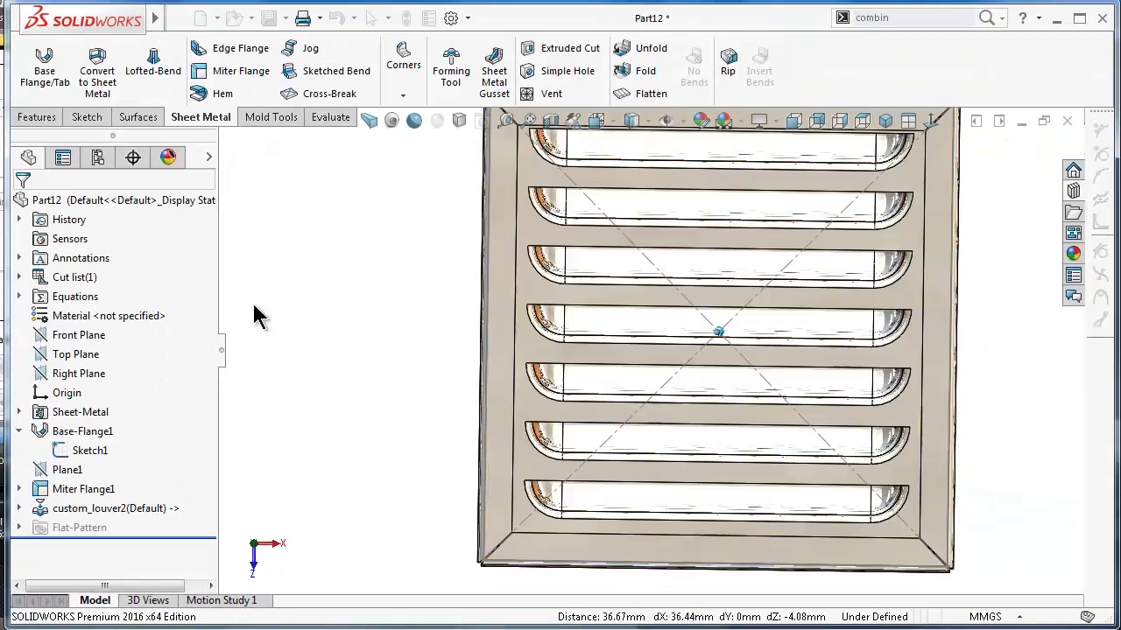
pyautogui.click(345, 324)
pyautogui.moveTo(346, 324); pyautogui.dragTo(933, 465, button='middle')
pyautogui.moveTo(858, 236); pyautogui.dragTo(366, 438, button='middle')
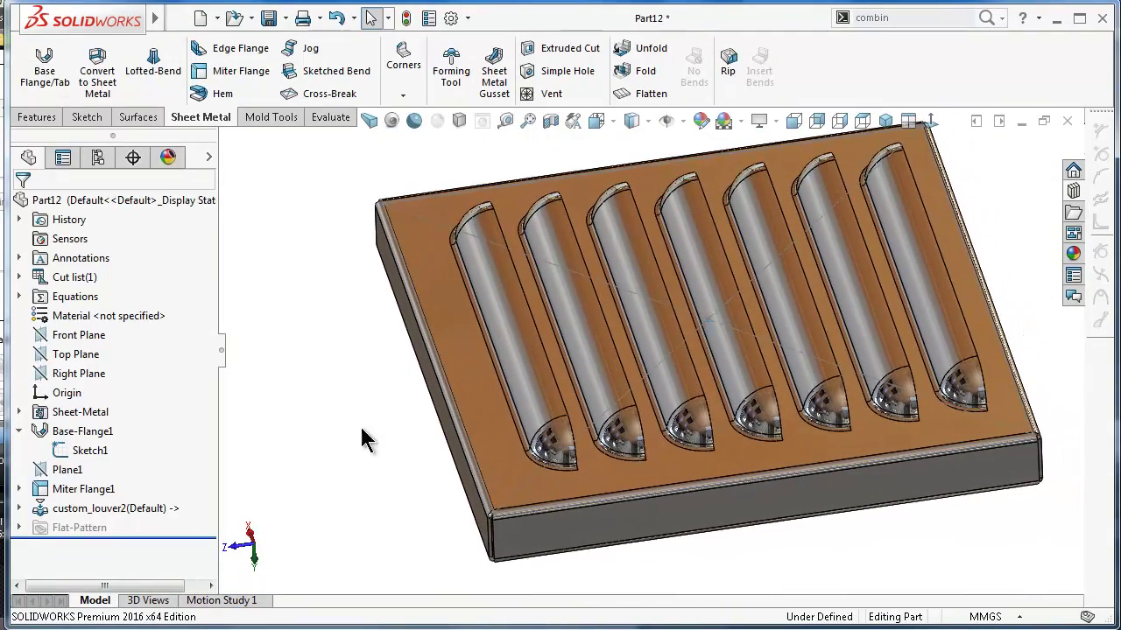
# Step: Switch to the forming tool part Part13 and set Boss-Extrude2's depth to 75 mm
pyautogui.click(1021, 122)
pyautogui.click(40, 597)
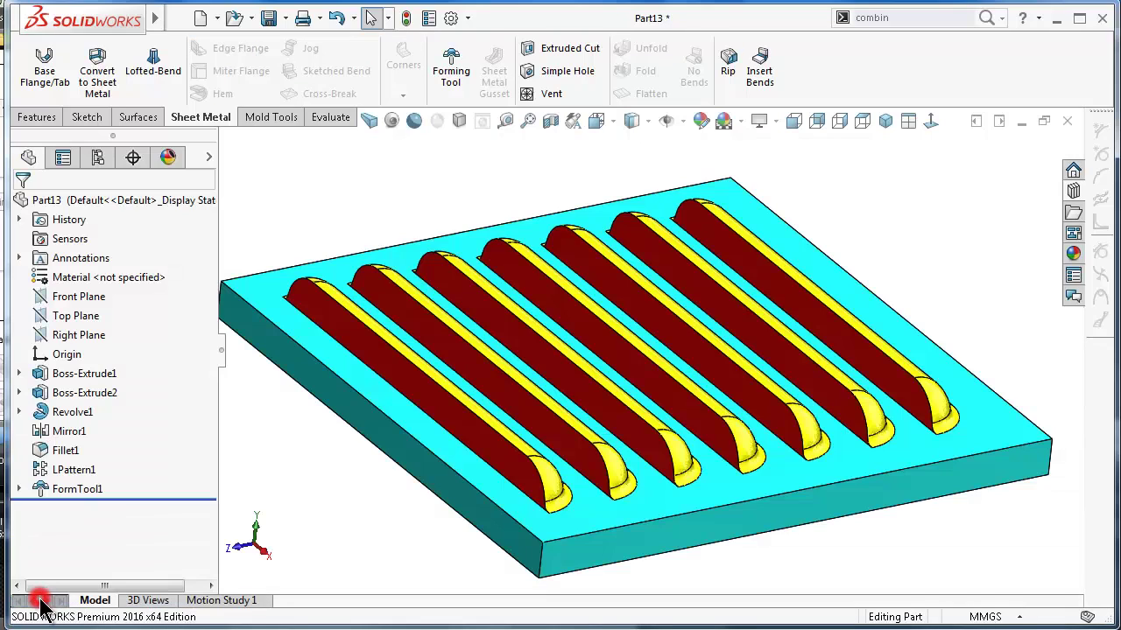
pyautogui.scroll(-3, 622, 343)
pyautogui.scroll(2, 622, 341)
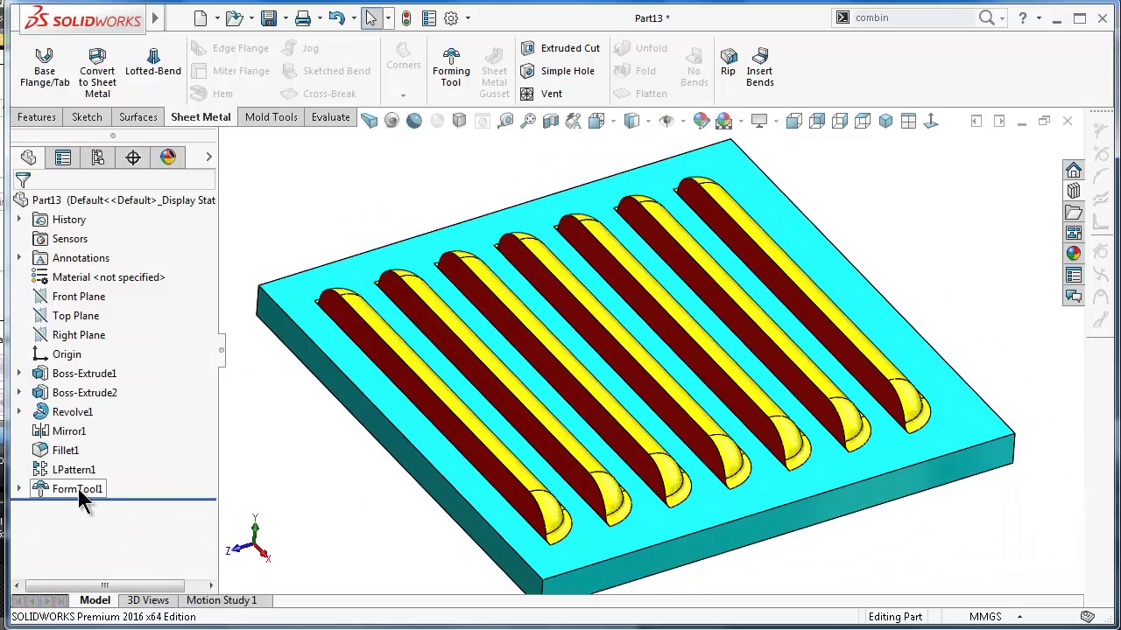
pyautogui.click(72, 375)
pyautogui.click(74, 391)
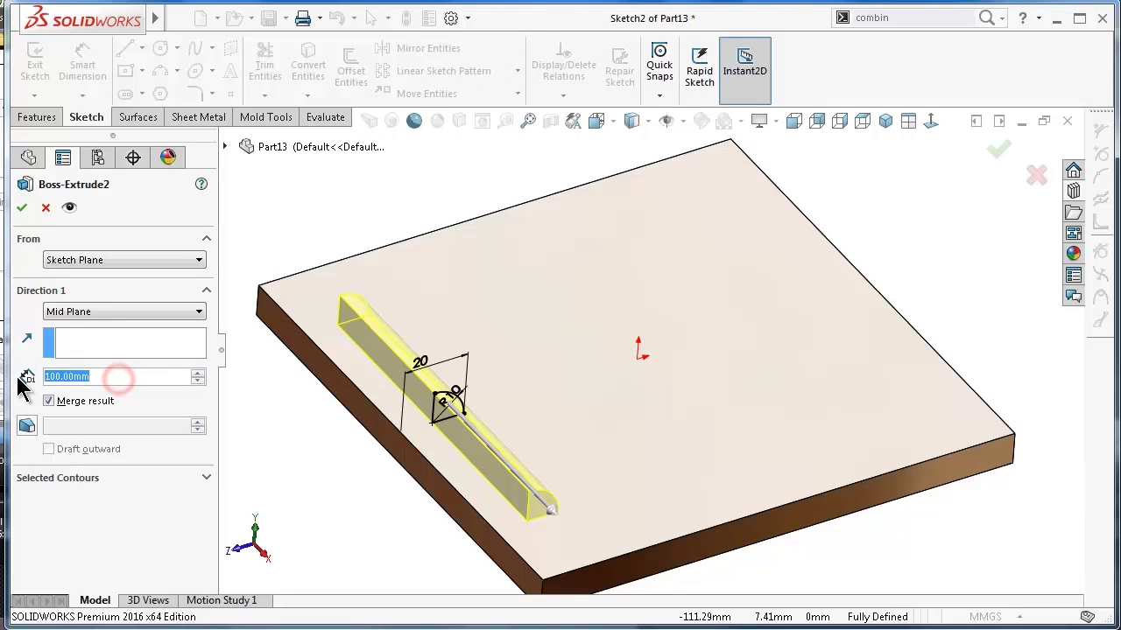
pyautogui.write('75')
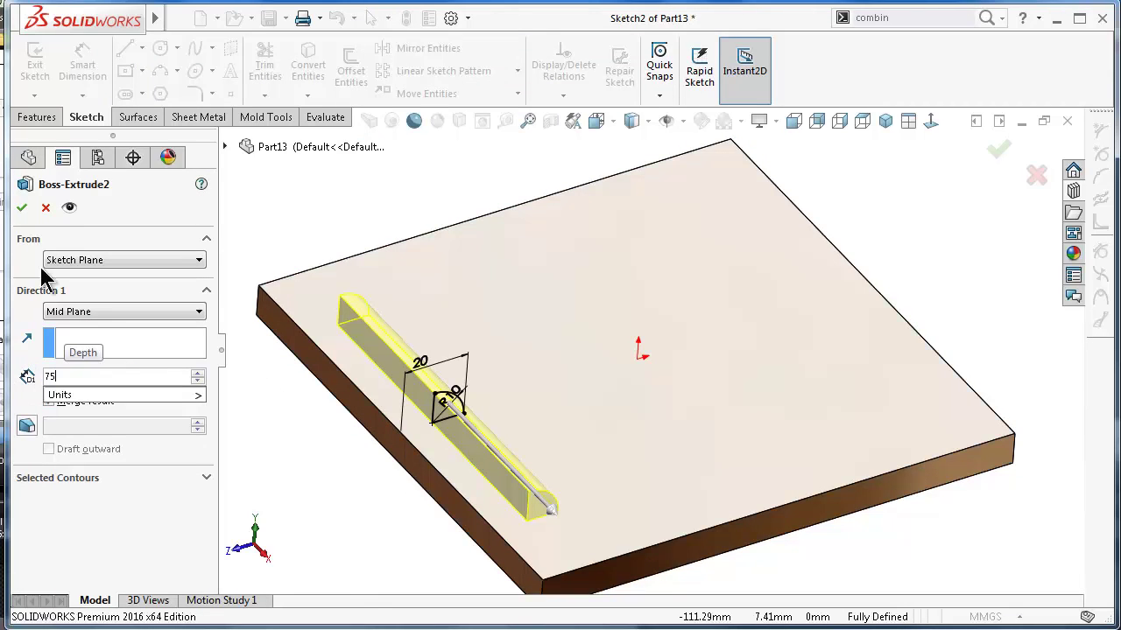
pyautogui.press('Return')
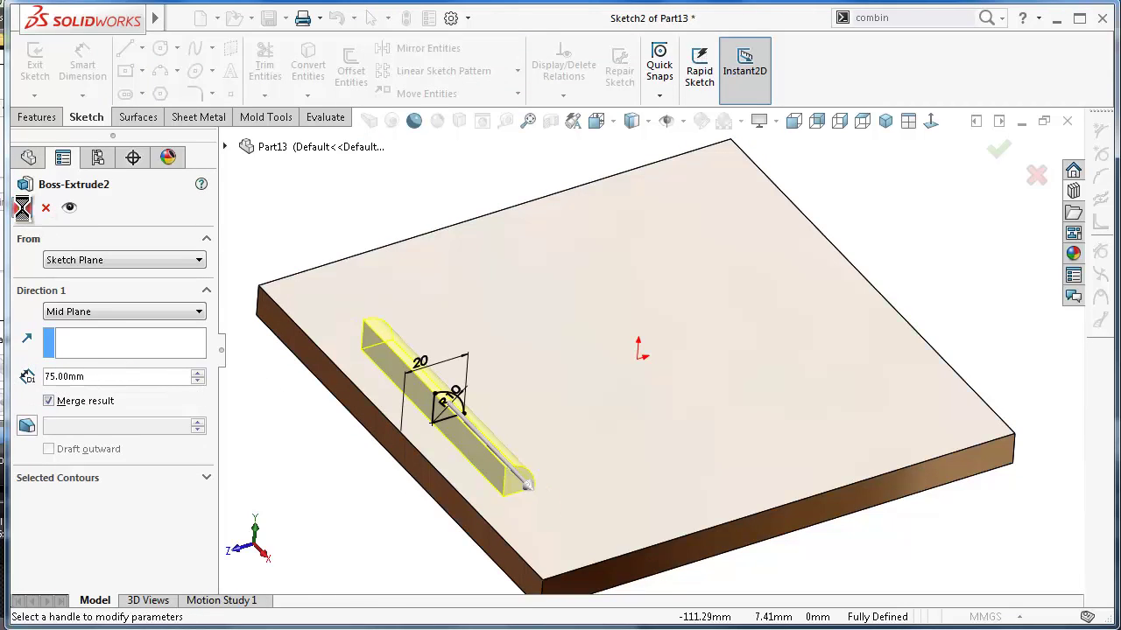
pyautogui.click(23, 208)
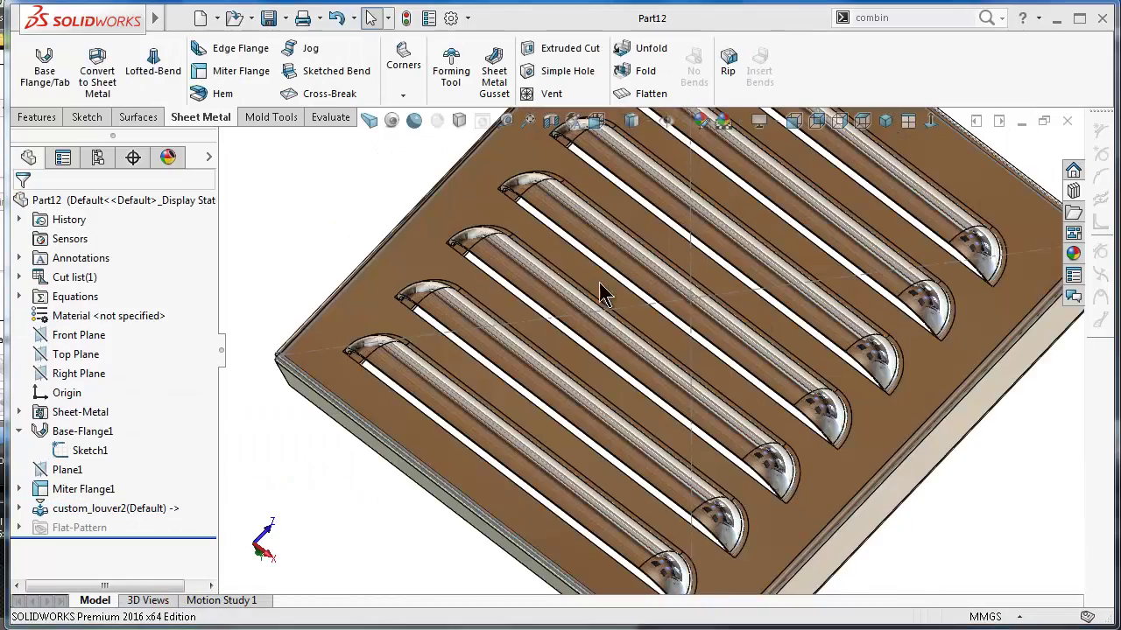
# Step: In Part12, open the custom_louver2 form tool feature for editing, review its placement and configuration settings, and accept it
pyautogui.click(336, 224)
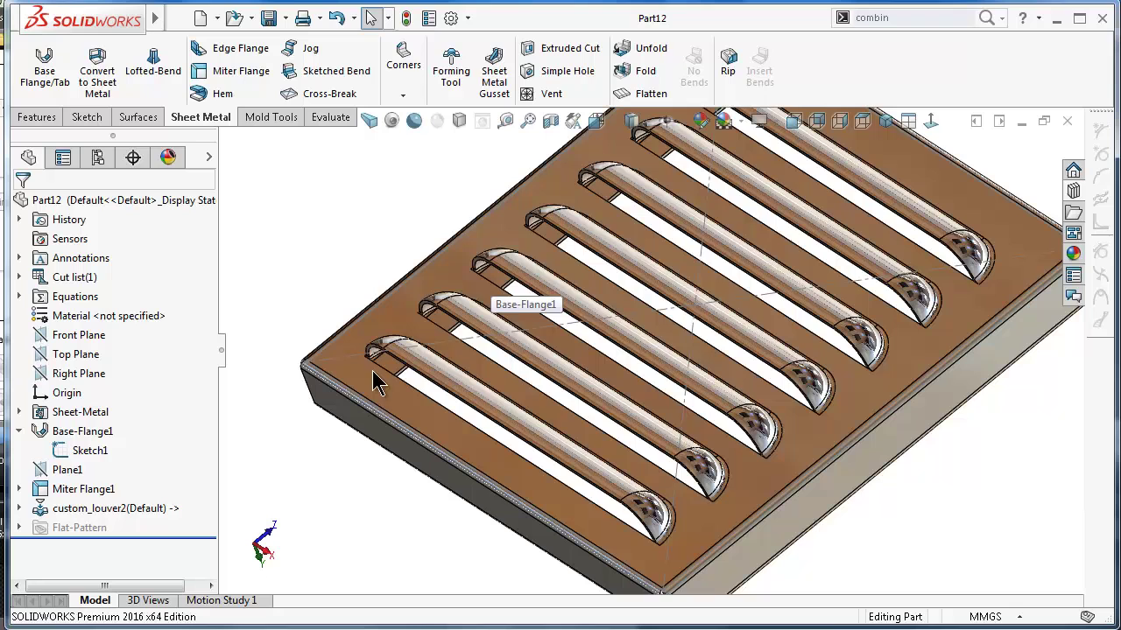
pyautogui.click(150, 502)
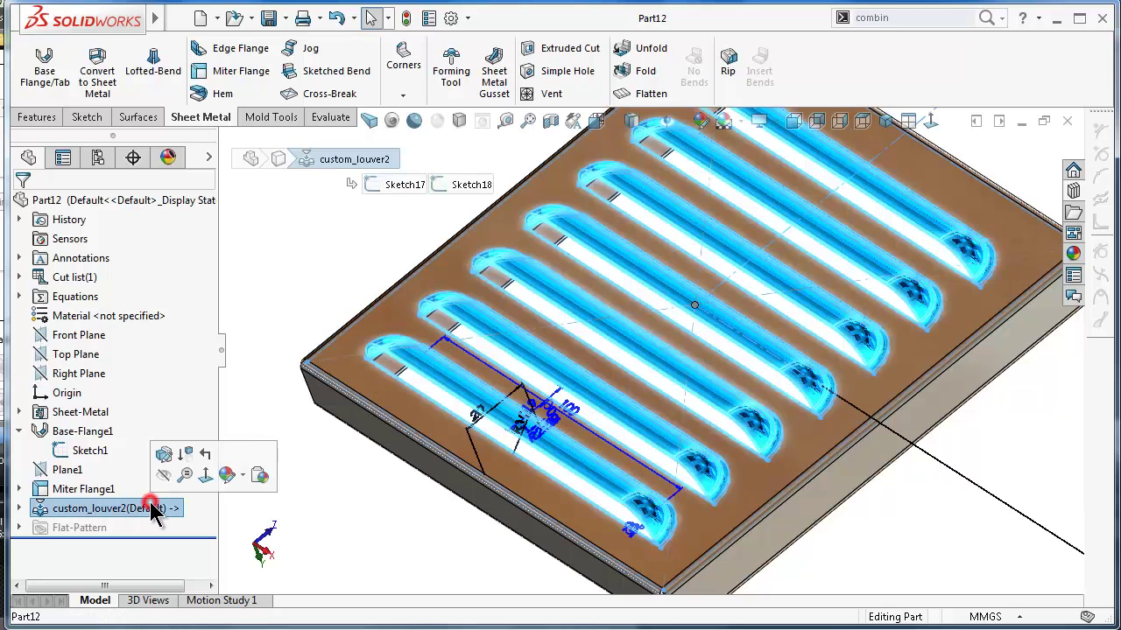
pyautogui.click(162, 454)
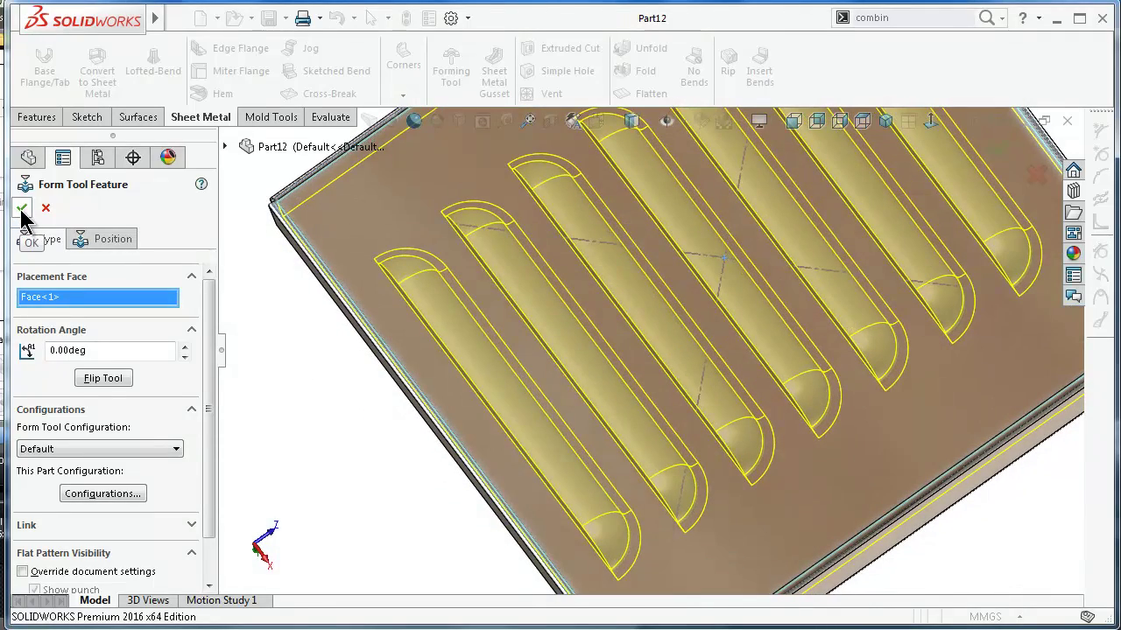
pyautogui.click(21, 211)
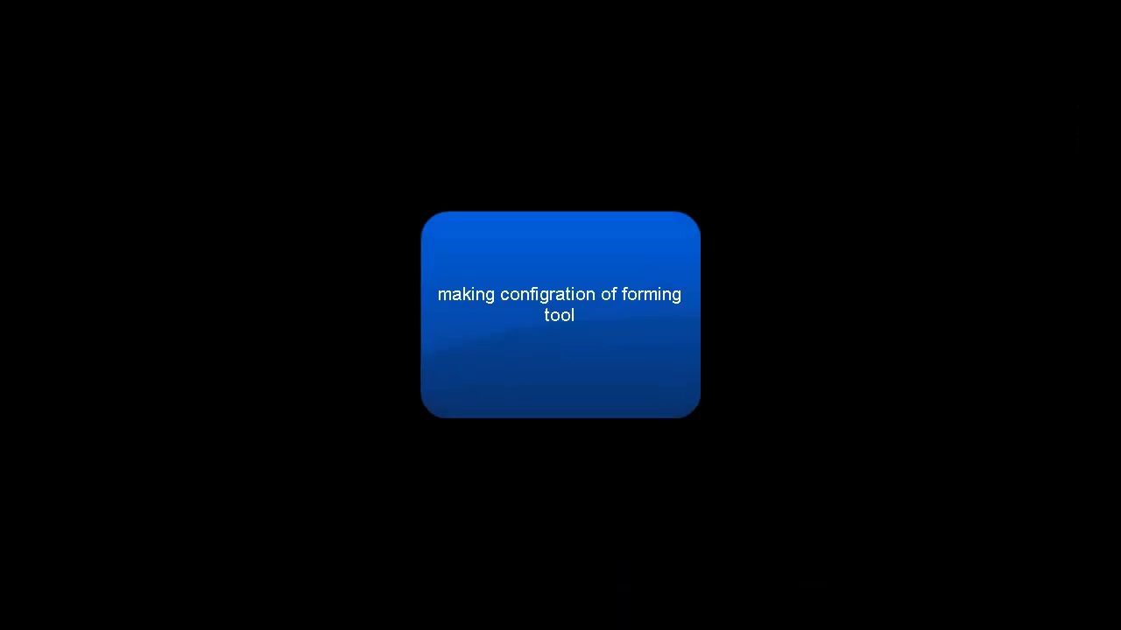
# Step: Add a configuration named "second" to the forming tool part Part13
pyautogui.rightClick(84, 200)
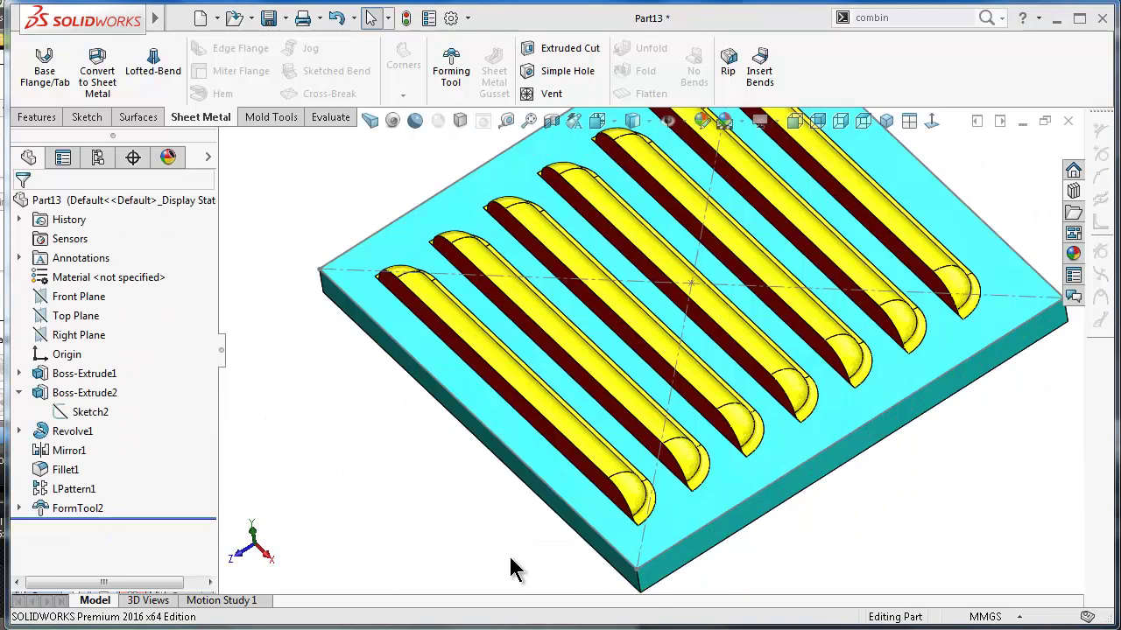
pyautogui.click(102, 159)
pyautogui.rightClick(110, 221)
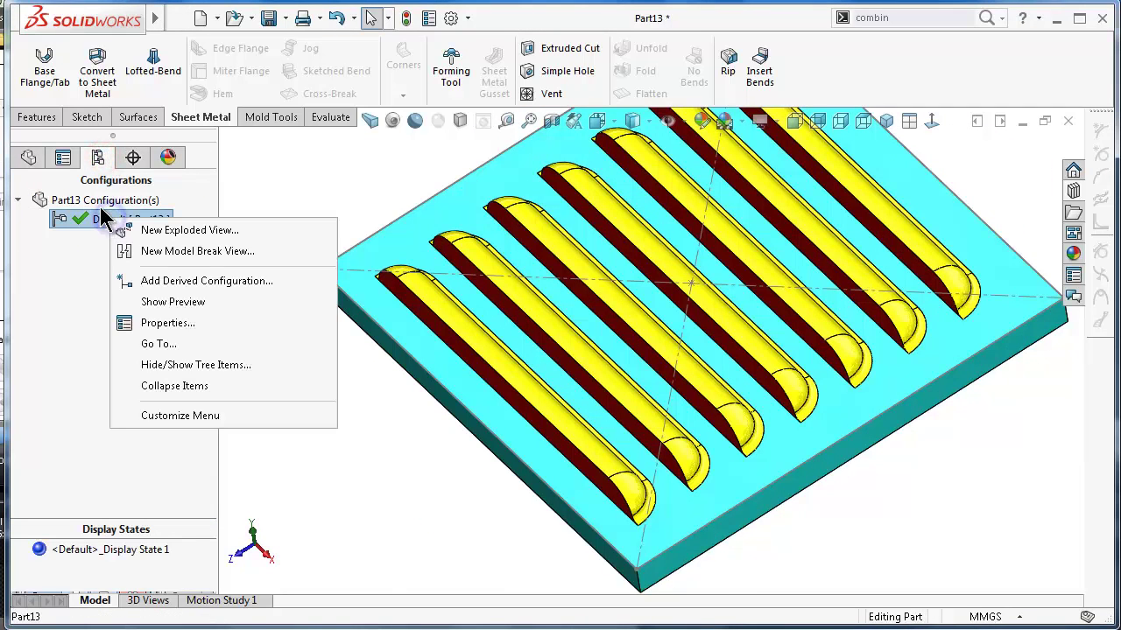
pyautogui.rightClick(100, 200)
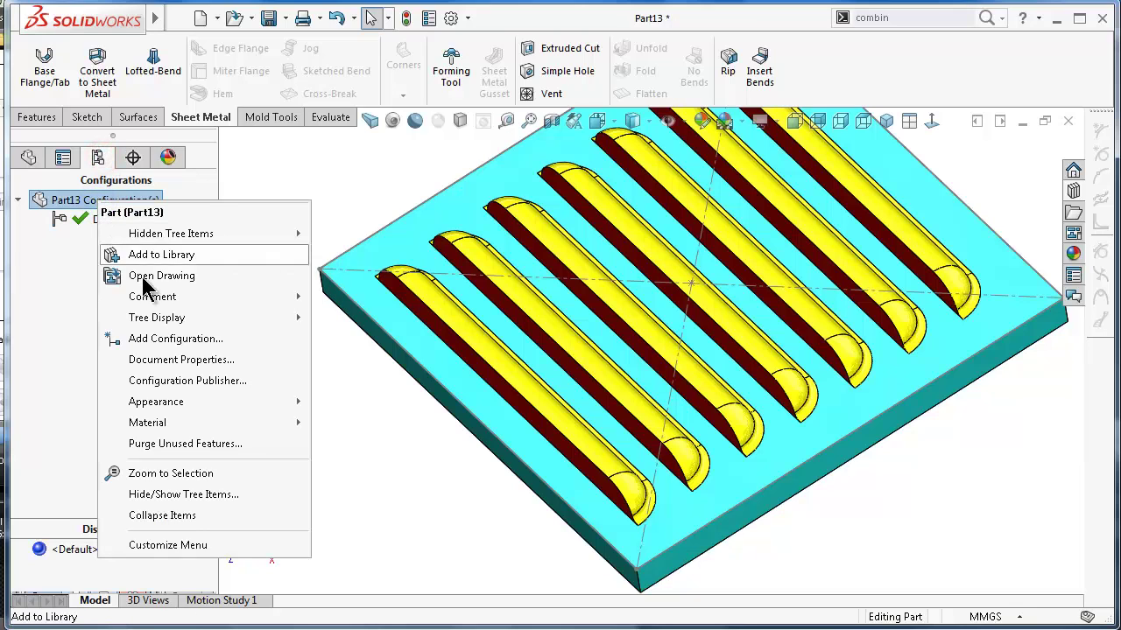
pyautogui.click(193, 338)
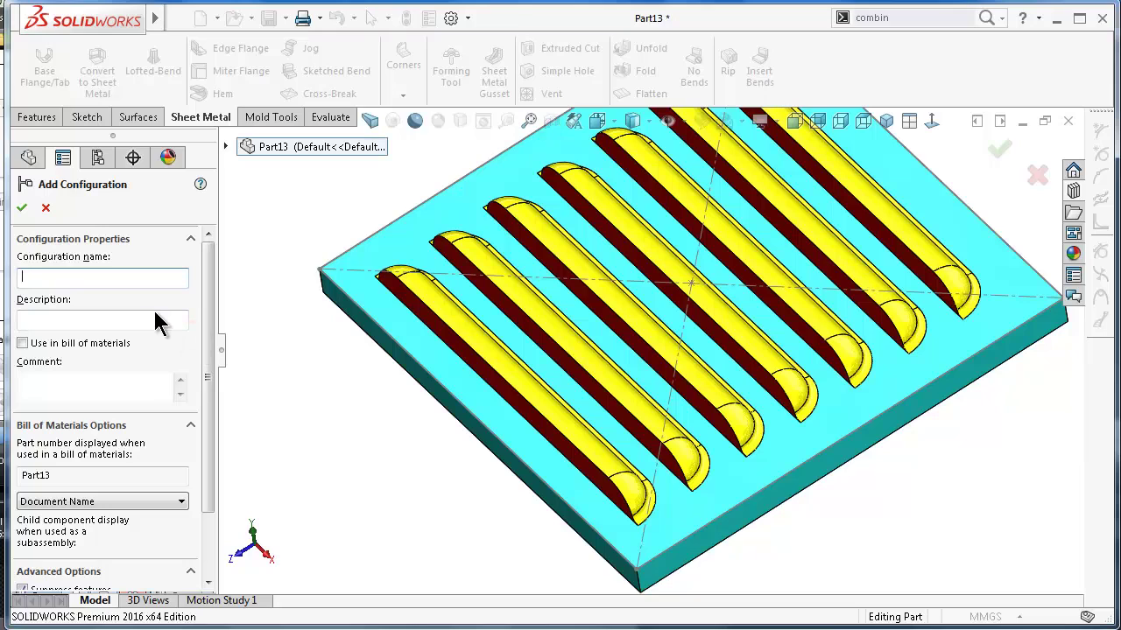
pyautogui.write('seoc')
pyautogui.press('BackSpace')
pyautogui.press('BackSpace')
pyautogui.write('cond')
pyautogui.press('Return')
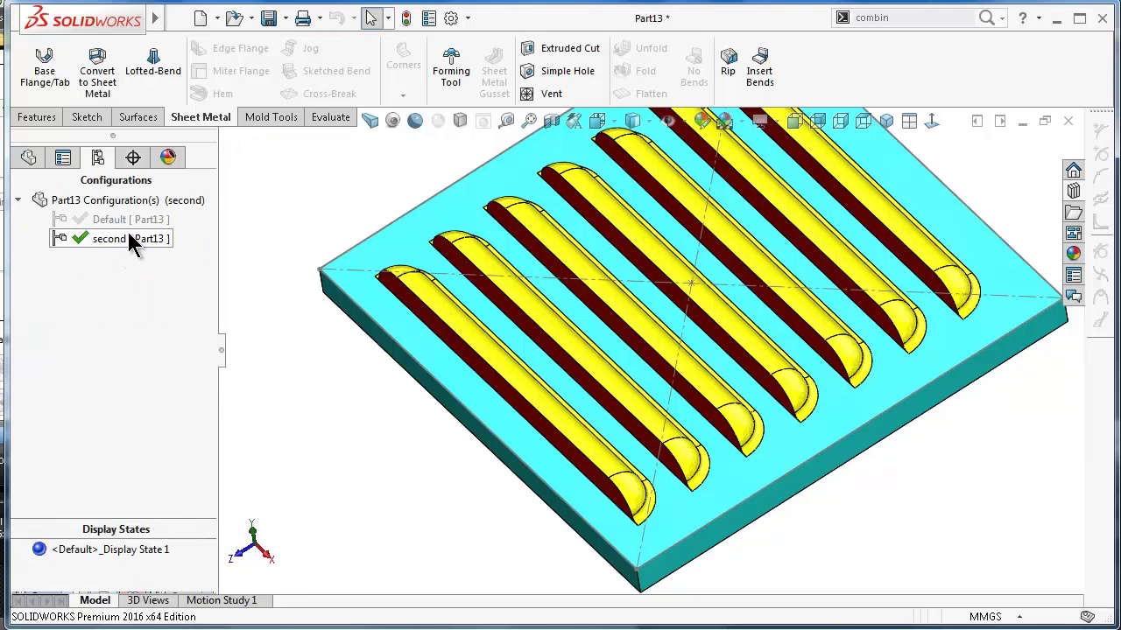
# Step: Set Boss-Extrude2's depth to 75 mm with the second configuration active, leaving the change applied to all configurations
pyautogui.click(29, 160)
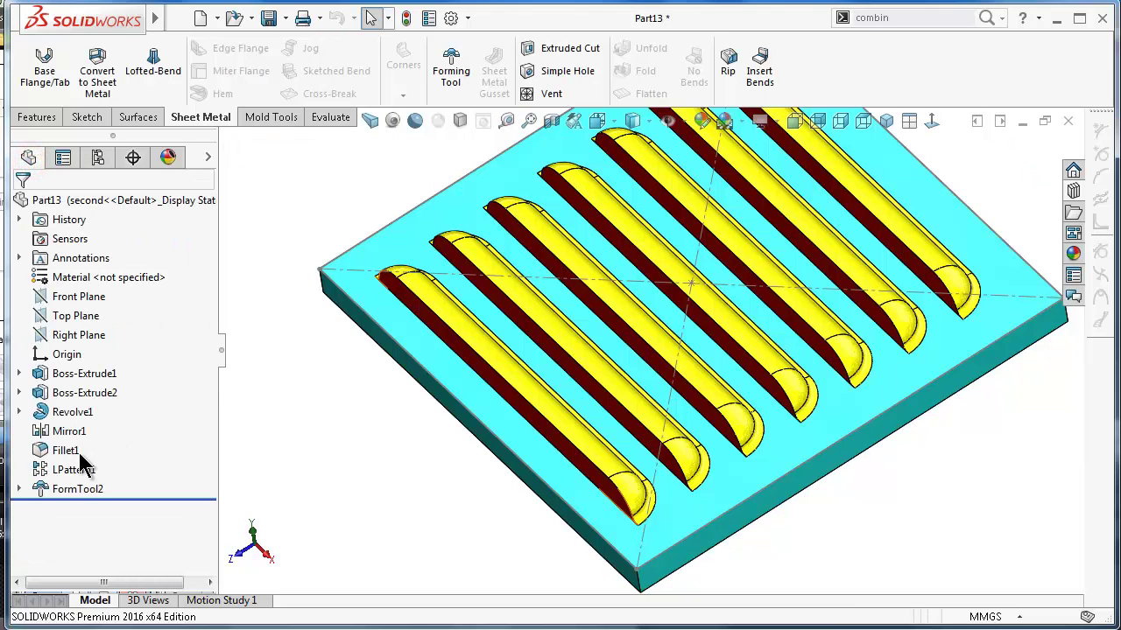
pyautogui.click(70, 390)
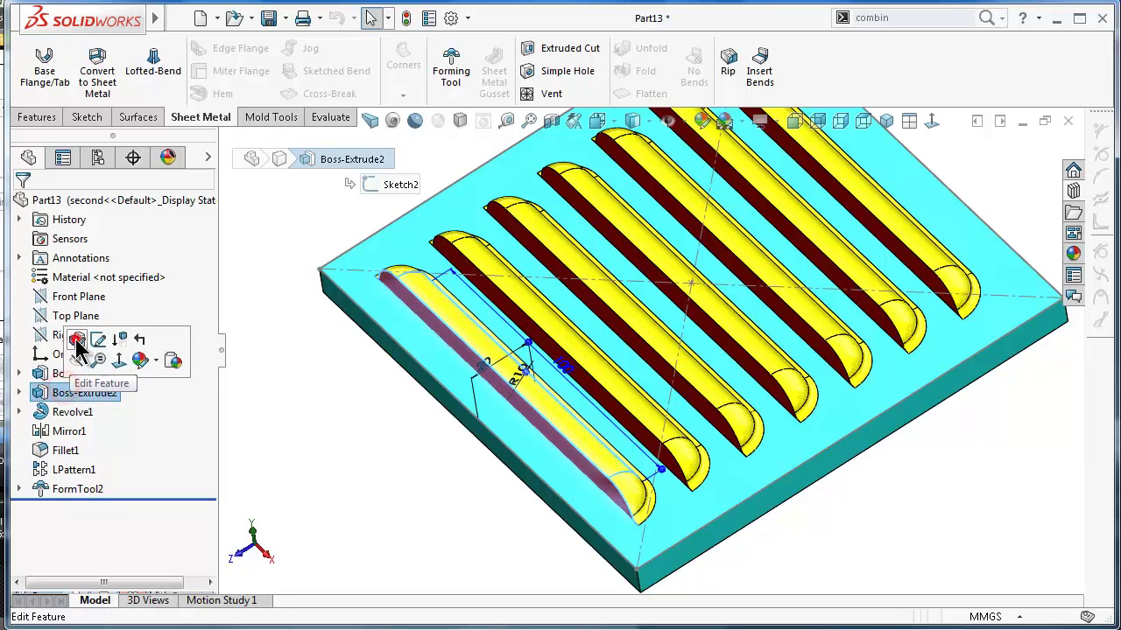
pyautogui.click(78, 338)
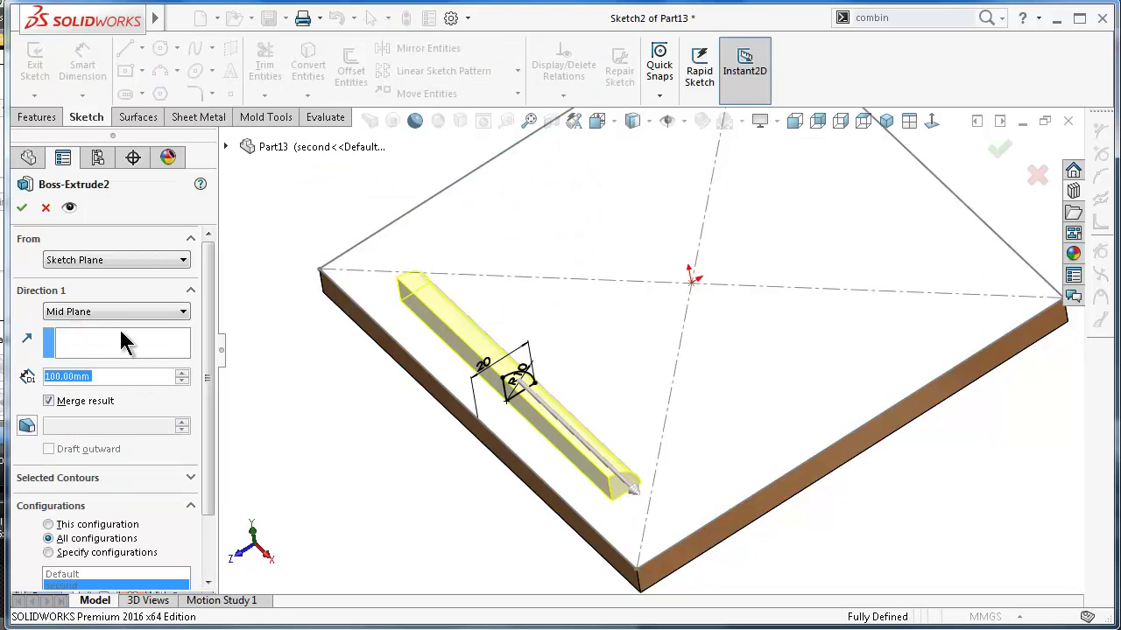
pyautogui.moveTo(108, 375); pyautogui.dragTo(49, 372)
pyautogui.write('75')
pyautogui.click(25, 394)
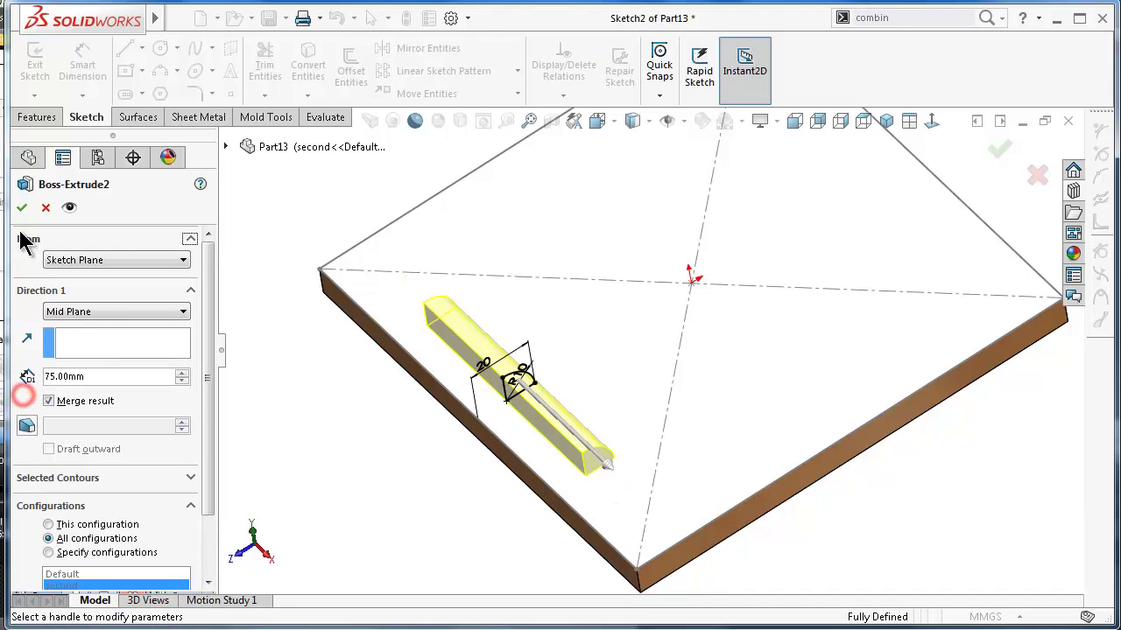
pyautogui.click(20, 207)
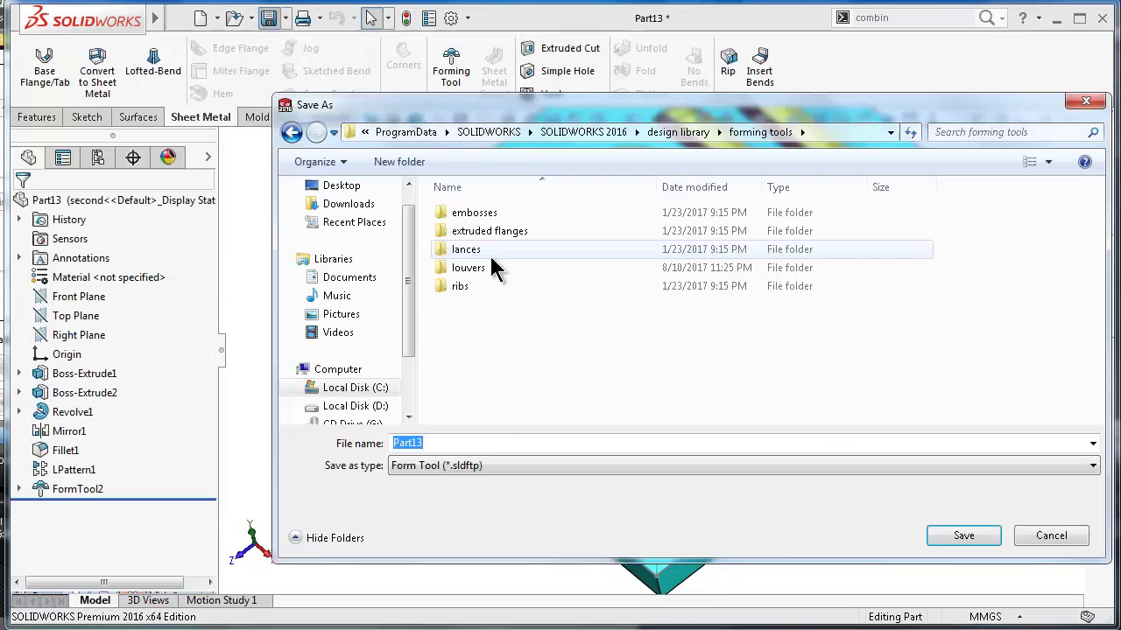
# Step: Save the forming tool as a Form Tool file over custom_louver.SLDFTP in the library's louvers folder
pyautogui.doubleClick(493, 270)
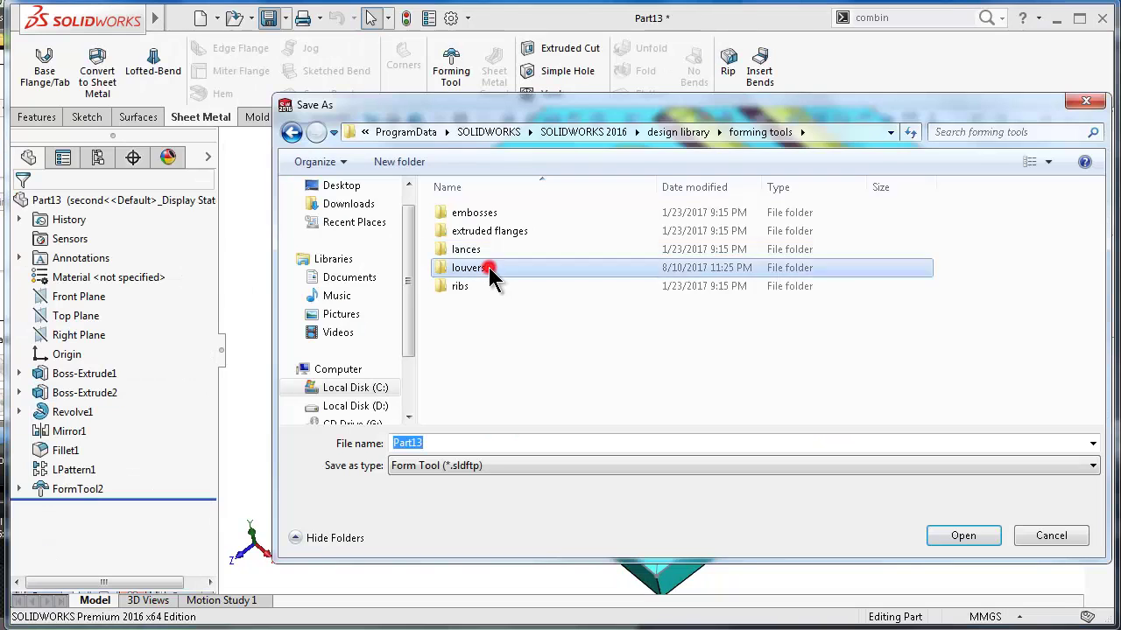
pyautogui.click(491, 214)
pyautogui.click(963, 538)
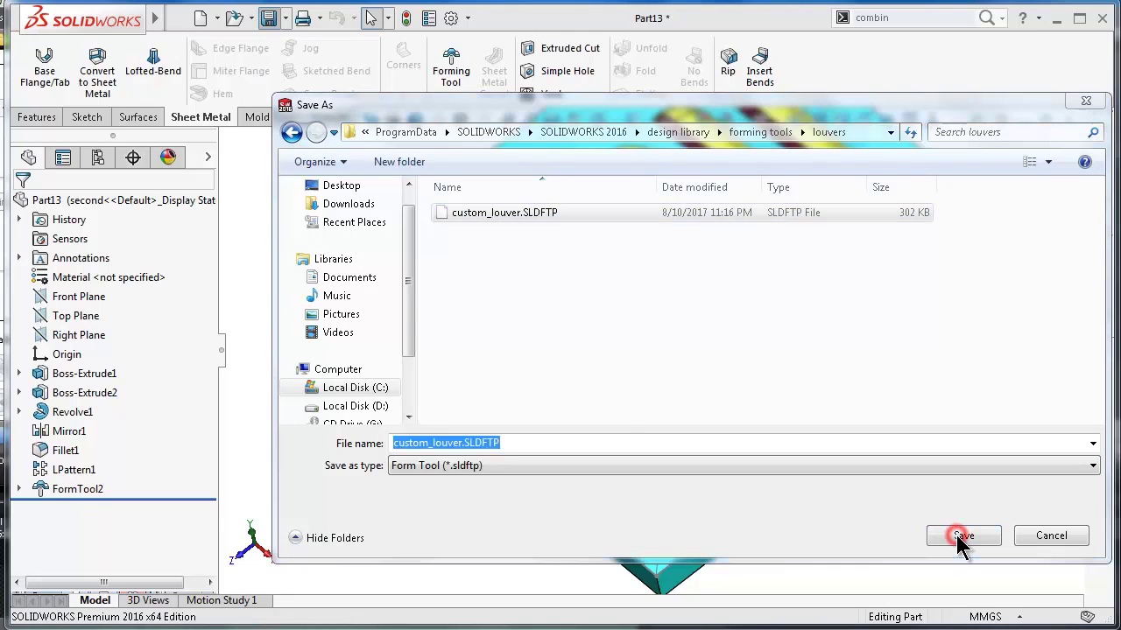
pyautogui.click(585, 375)
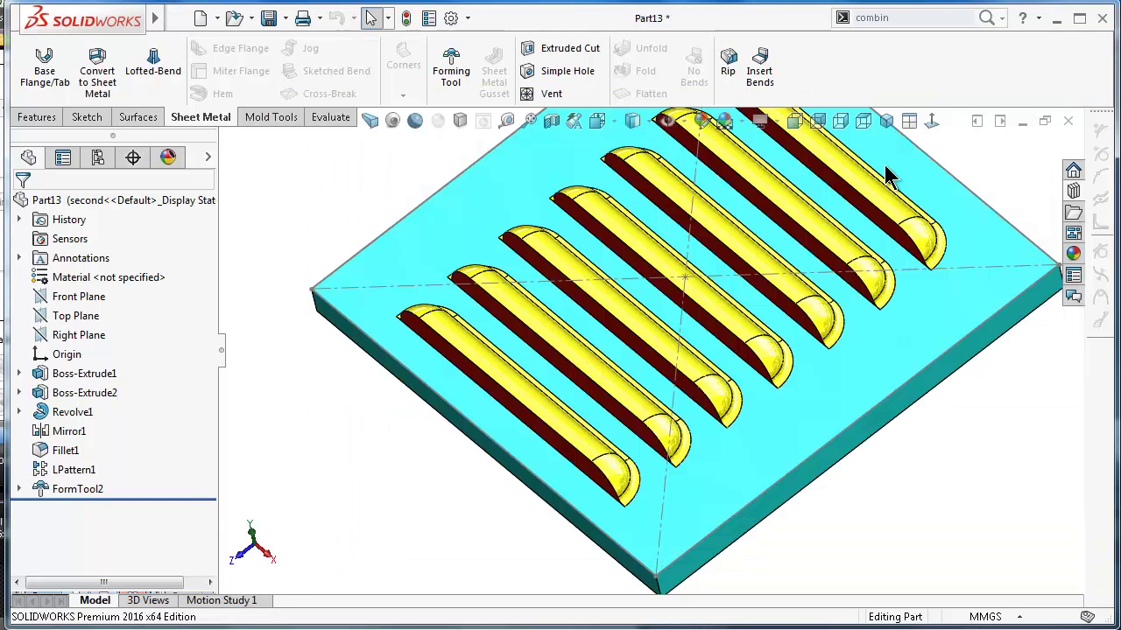
# Step: Switch to the sheet metal part Part12 and set the custom_louver2 feature's form tool configuration to "second"
pyautogui.click(1021, 122)
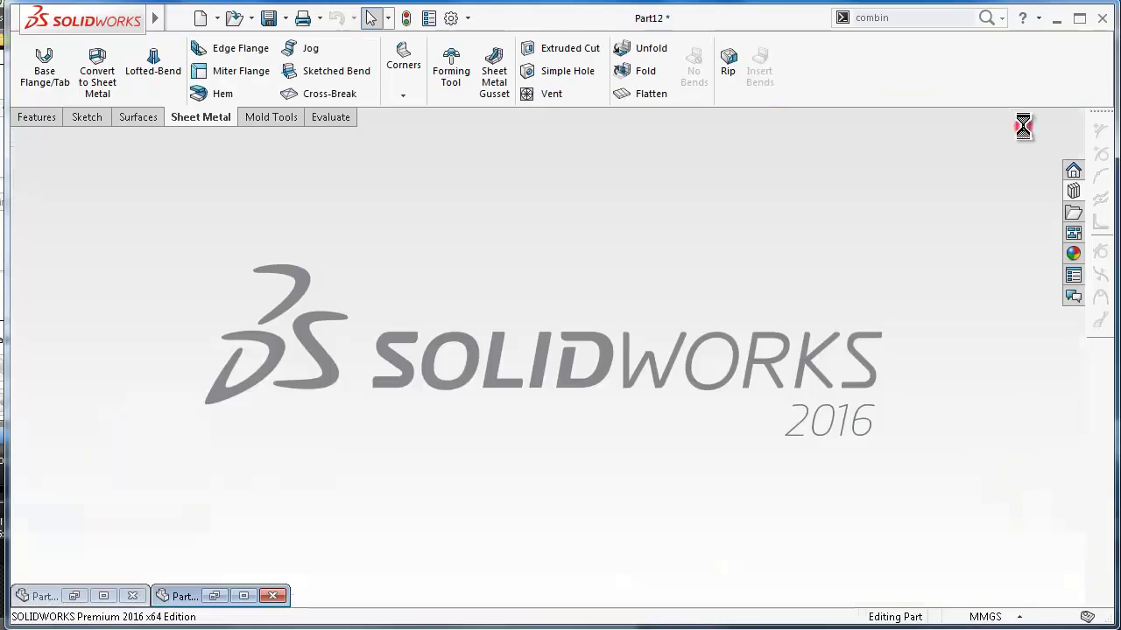
pyautogui.doubleClick(175, 597)
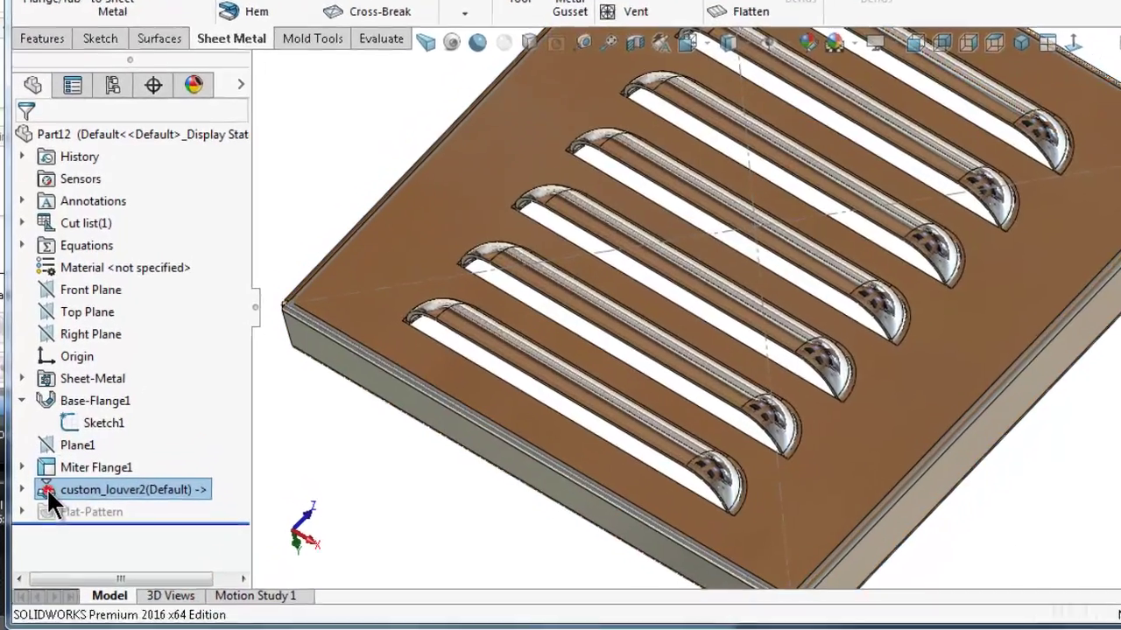
pyautogui.click(105, 505)
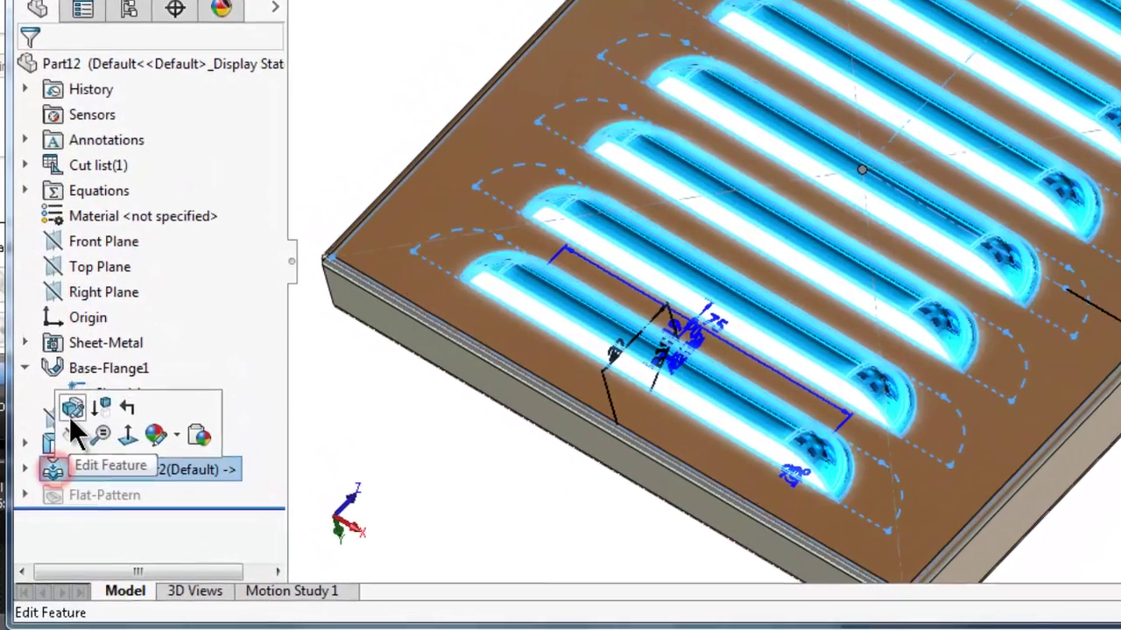
pyautogui.click(72, 417)
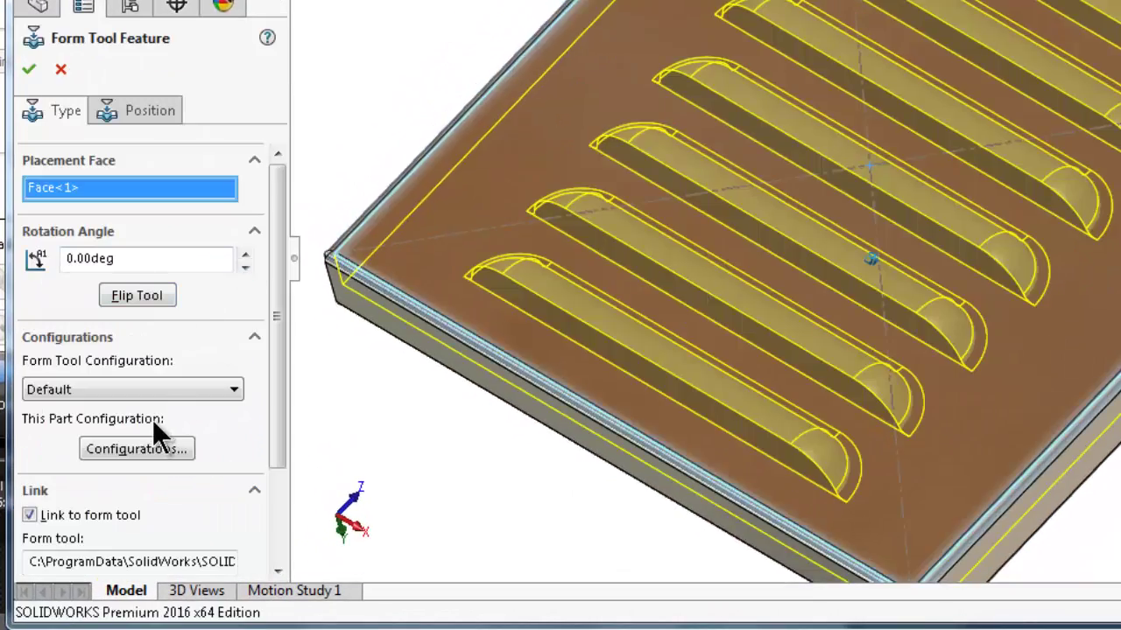
pyautogui.click(154, 389)
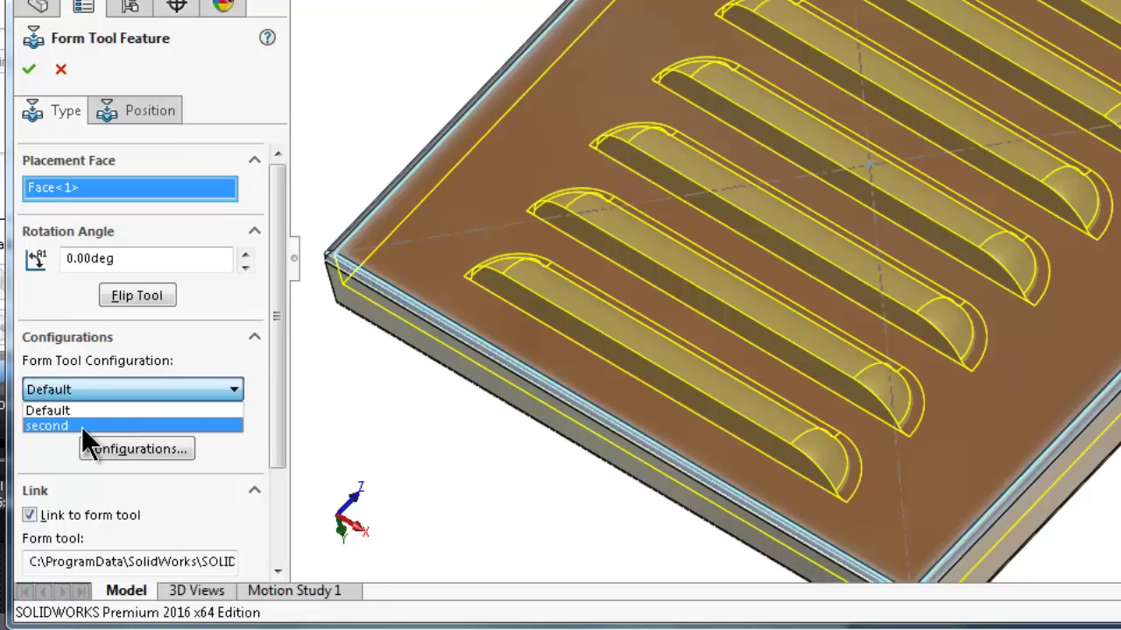
pyautogui.click(81, 426)
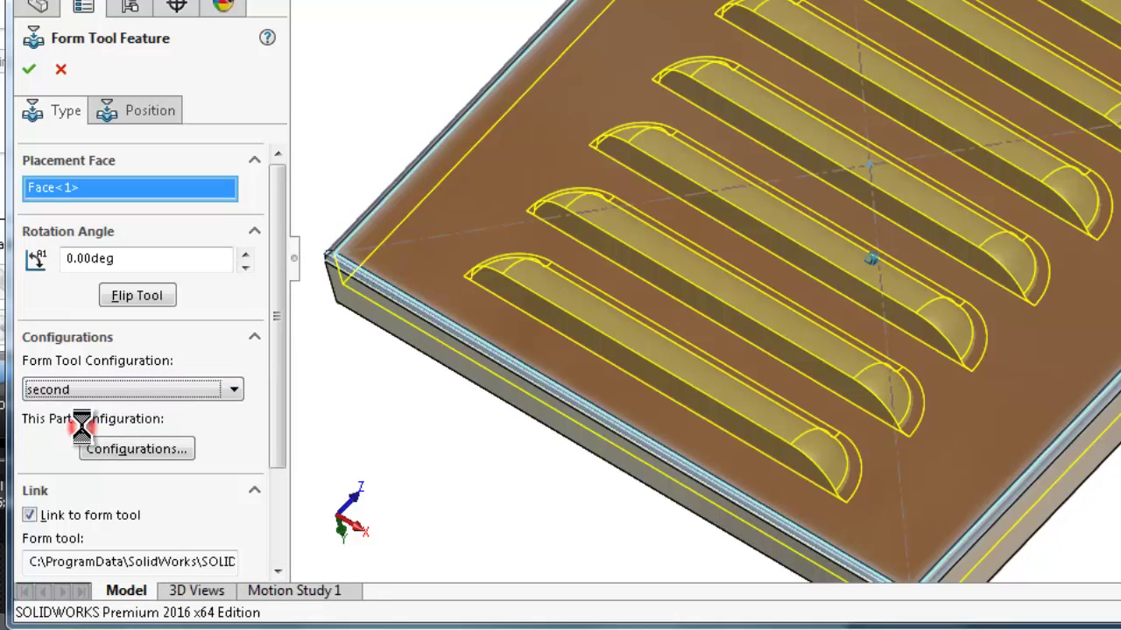
# Step: Set the form tool configuration back to Default and accept recreating the profile sketch
pyautogui.click(123, 389)
pyautogui.click(117, 409)
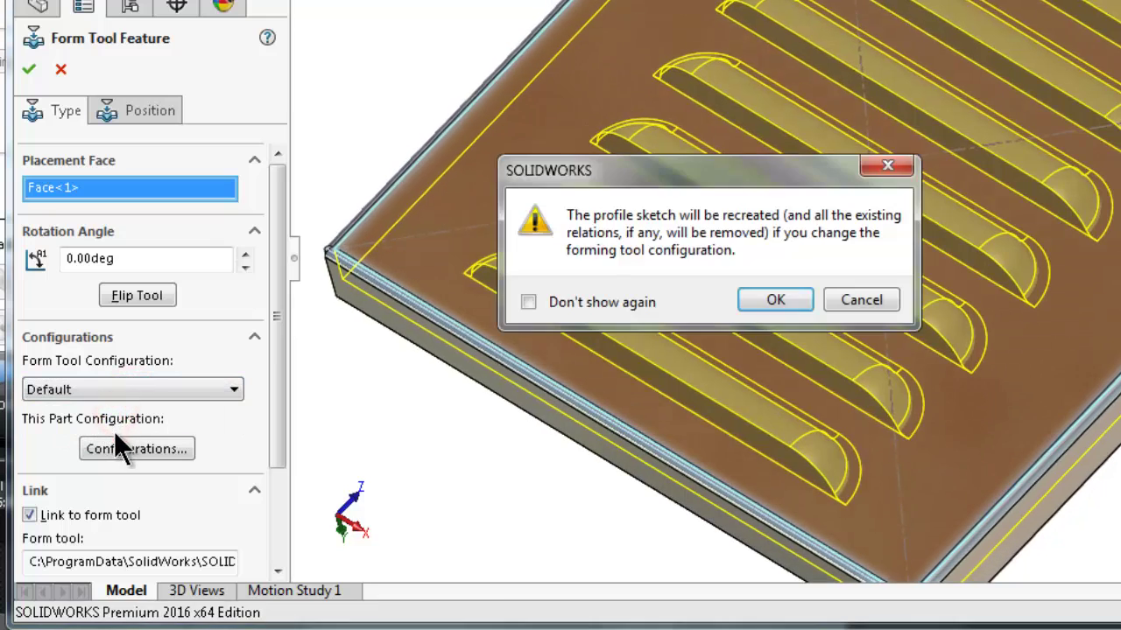
pyautogui.click(793, 299)
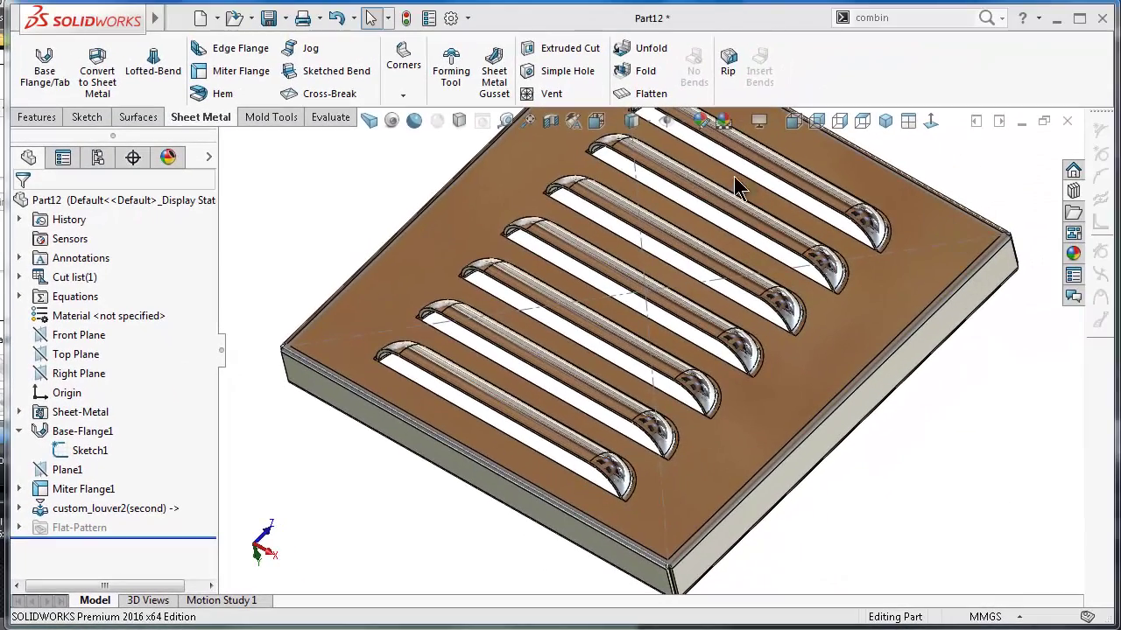
pyautogui.moveTo(962, 422); pyautogui.dragTo(771, 518, button='middle')
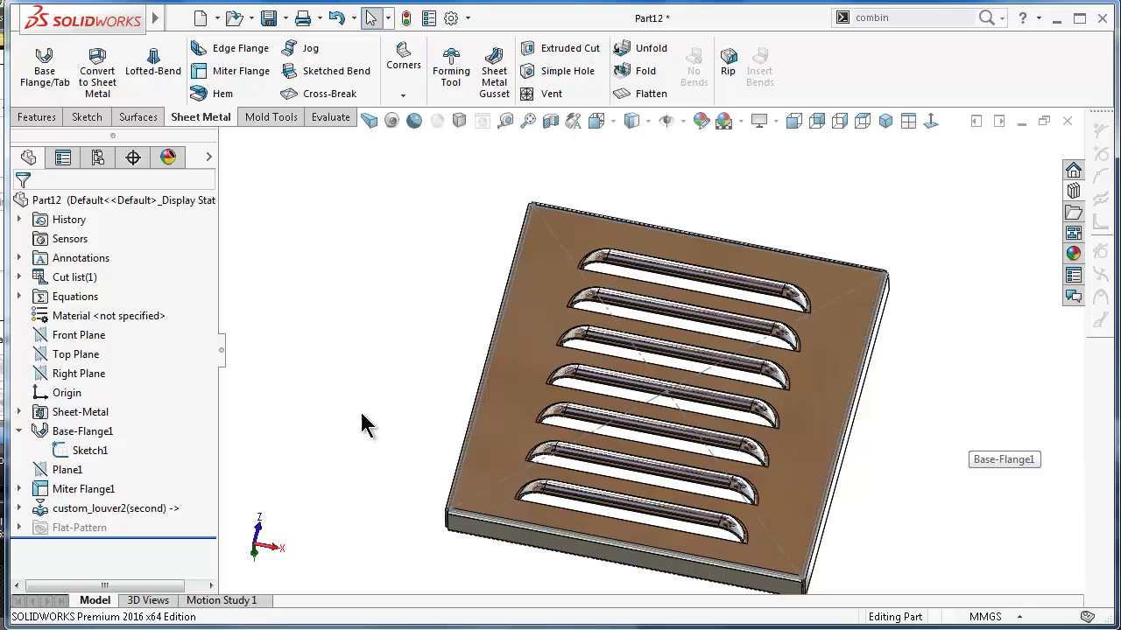
pyautogui.click(99, 509)
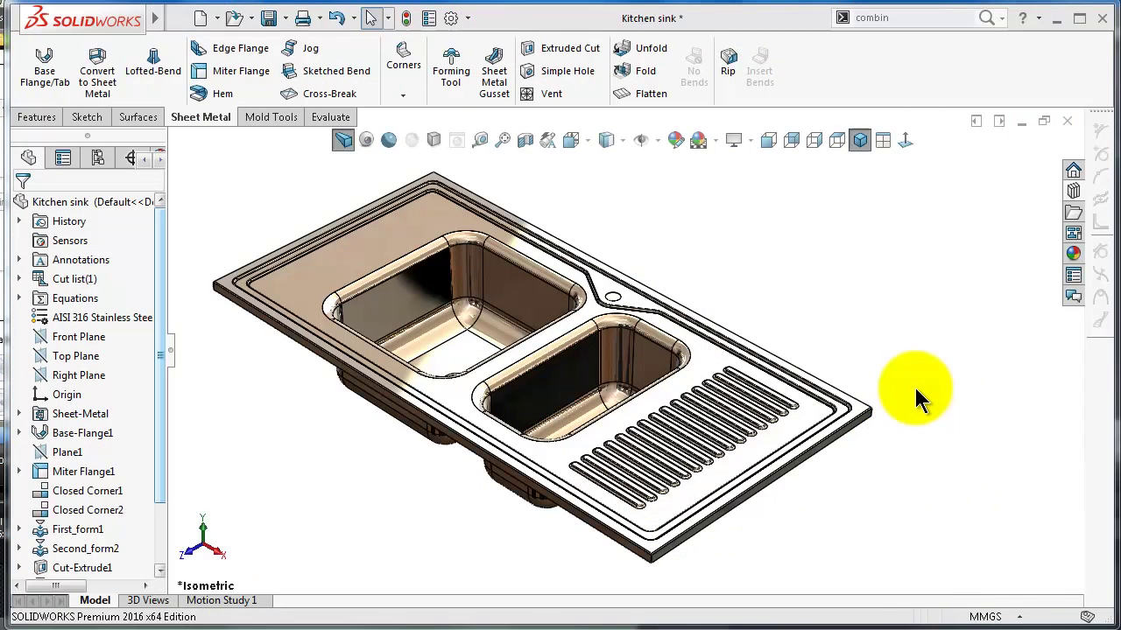
# Step: Examine the Kitchen sink part from all sides, including the bowls, drainer grooves and underside
pyautogui.click(916, 391)
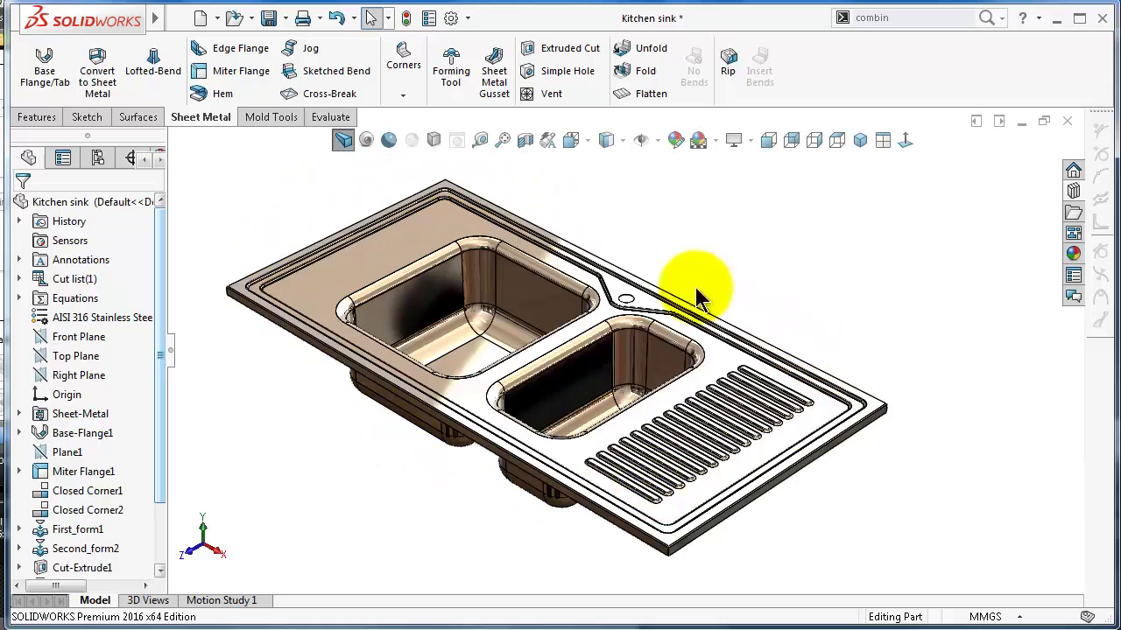
pyautogui.press('Down')
pyautogui.press('Down')
pyautogui.press('Down')
pyautogui.press('Down')
pyautogui.press('Down')
pyautogui.press('Down')
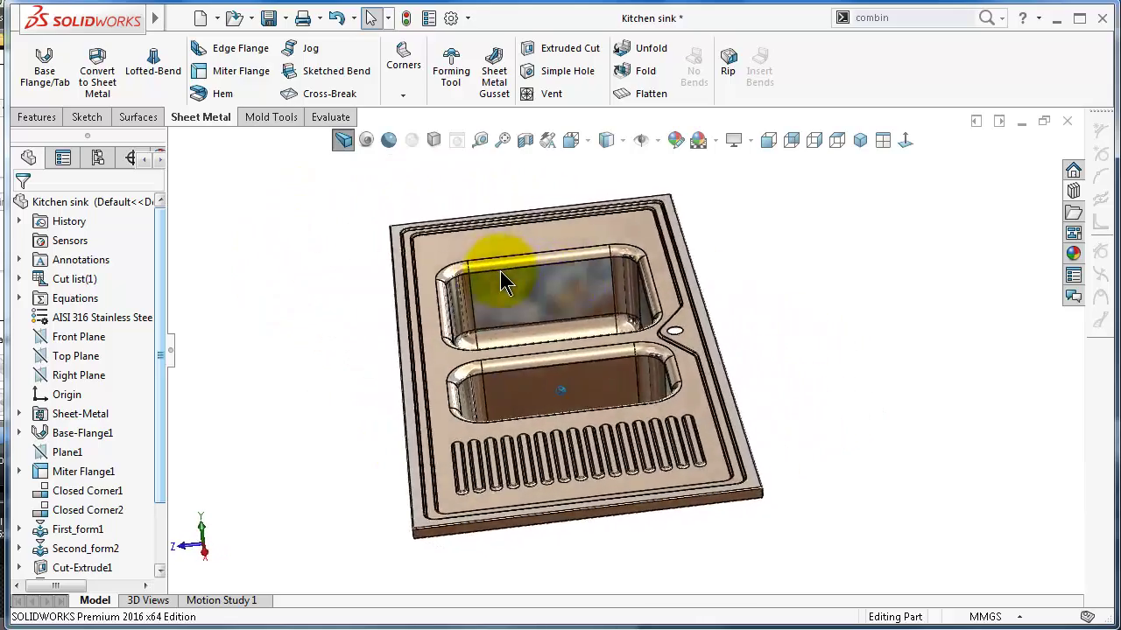
pyautogui.press('Down')
pyautogui.press('Down')
pyautogui.press('Down')
pyautogui.press('Down')
pyautogui.press('Down')
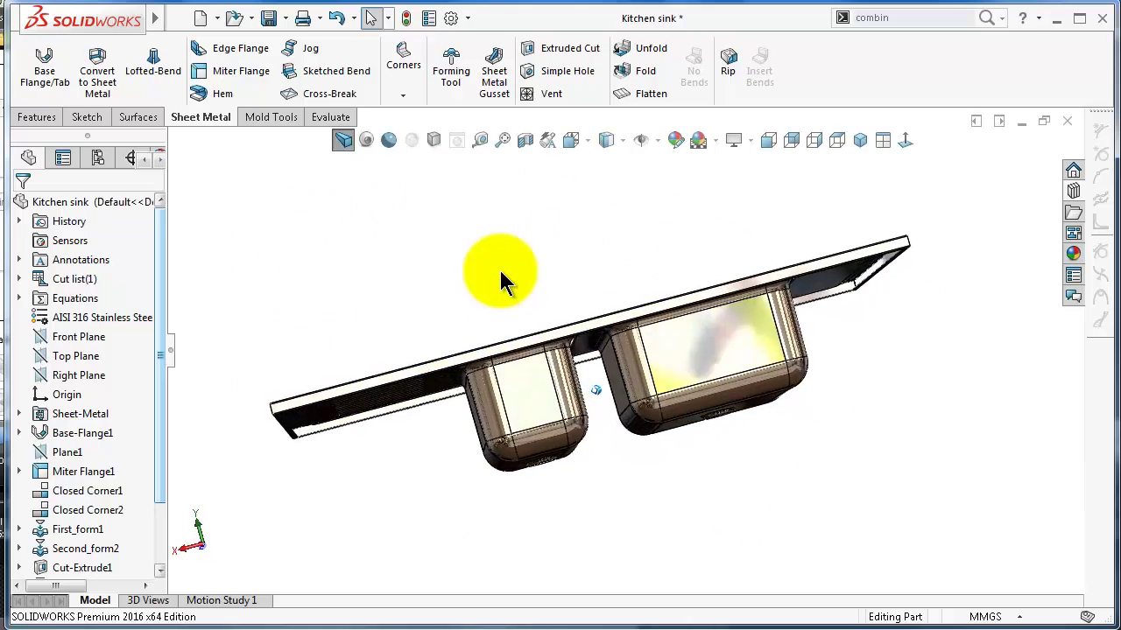
pyautogui.press('Down')
pyautogui.press('Down')
pyautogui.press('Down')
pyautogui.press('Down')
pyautogui.press('Down')
pyautogui.press('Down')
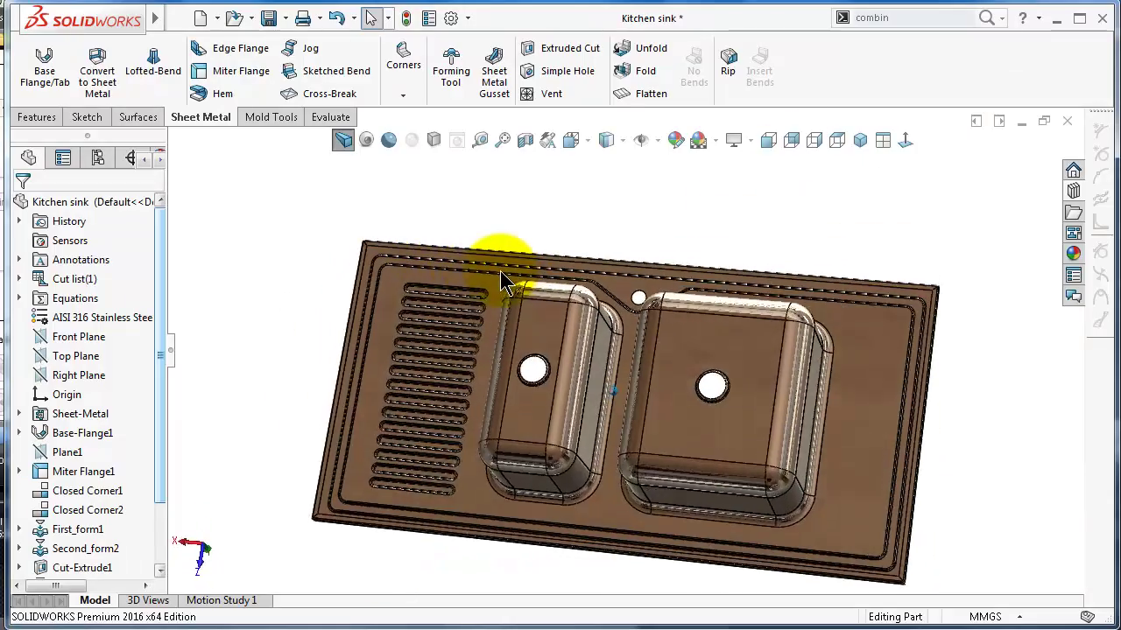
pyautogui.press('Down')
pyautogui.press('Down')
pyautogui.press('Down')
pyautogui.press('Down')
pyautogui.press('Down')
pyautogui.press('Down')
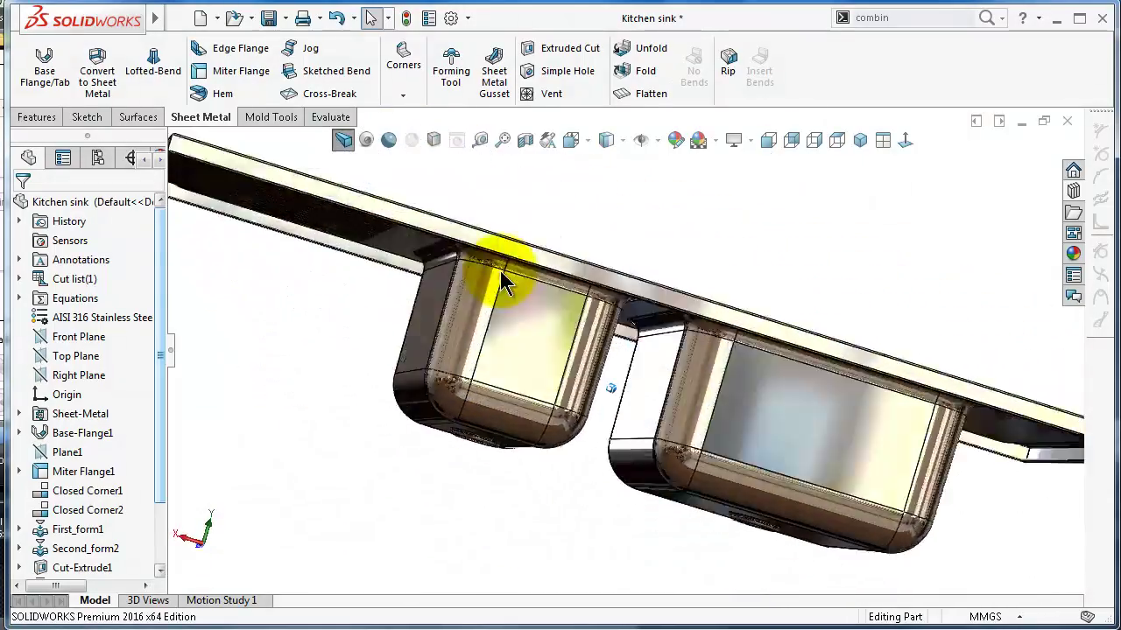
pyautogui.press('Down')
pyautogui.press('Down')
pyautogui.press('Down')
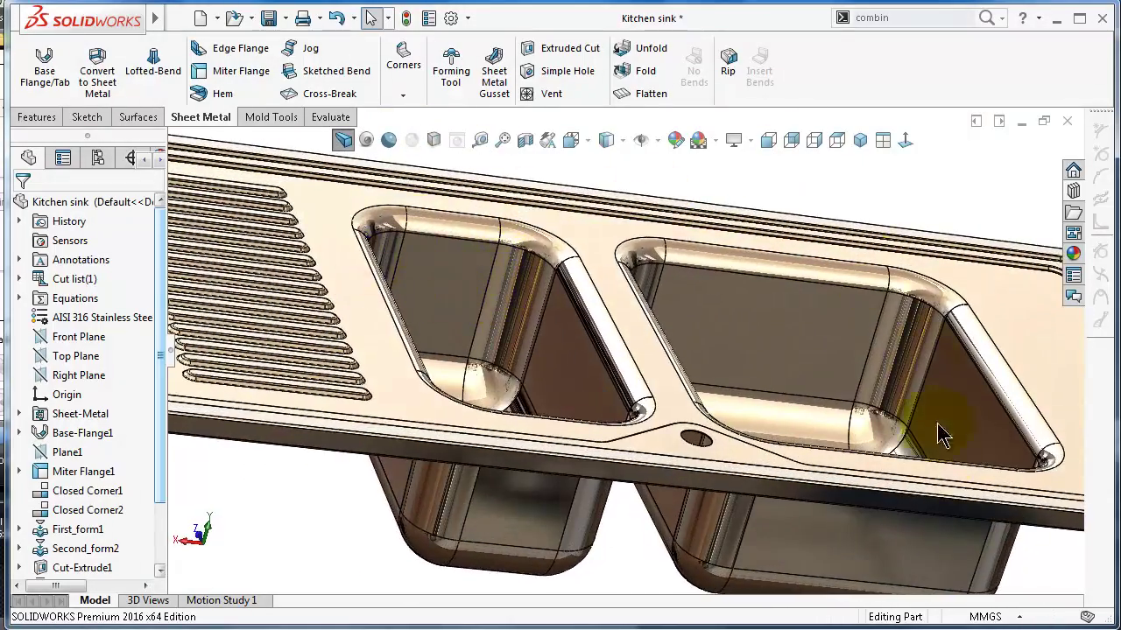
pyautogui.scroll(2, 815, 443)
pyautogui.press('Down')
pyautogui.press('Down')
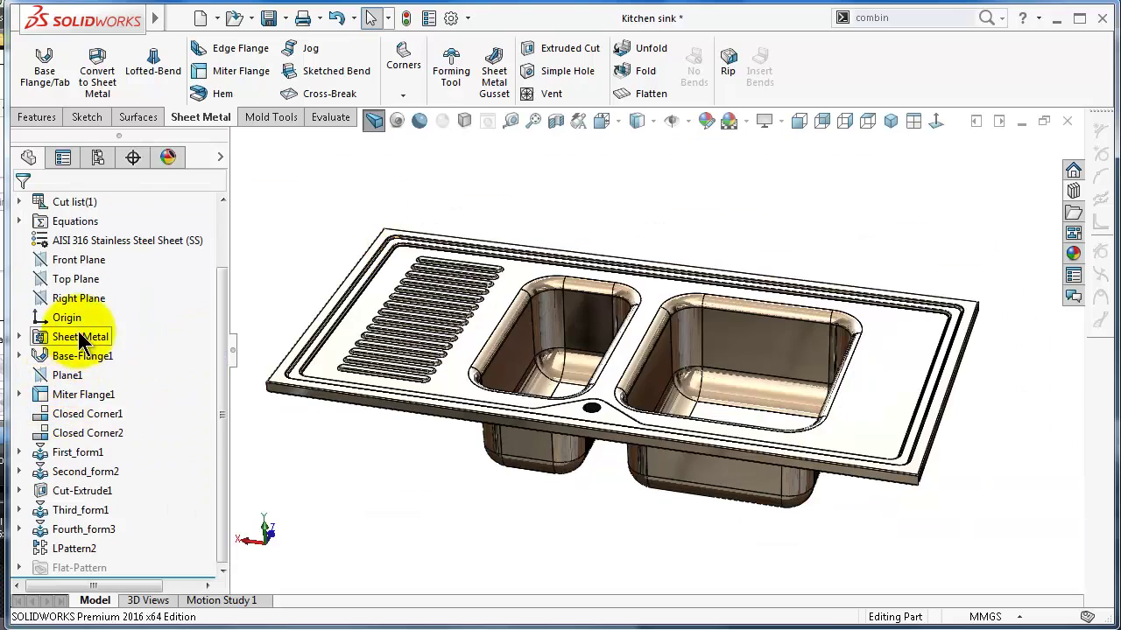
# Step: Highlight the sink's forming tool features in turn, from First_form1 to Fourth_form3, to see which region each one shapes
pyautogui.click(87, 472)
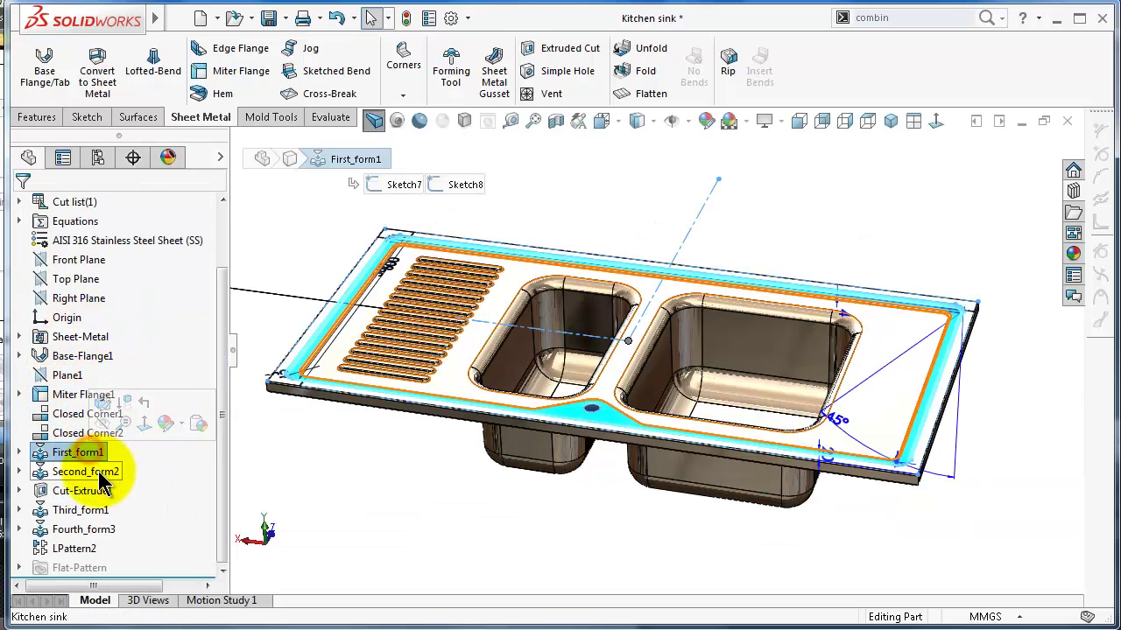
pyautogui.click(96, 510)
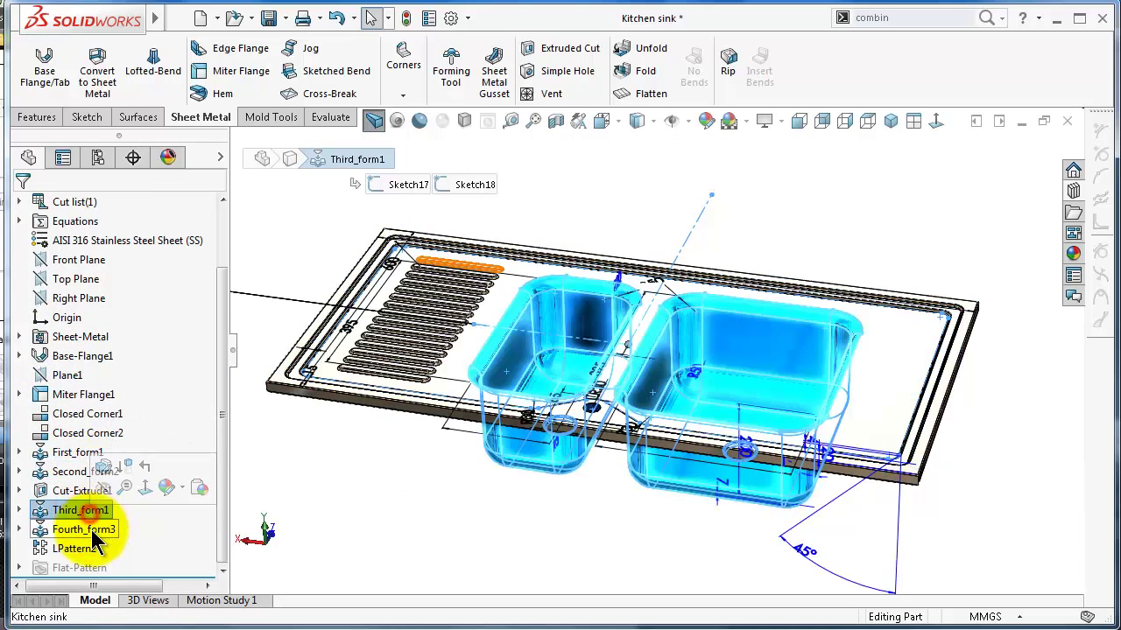
pyautogui.click(92, 531)
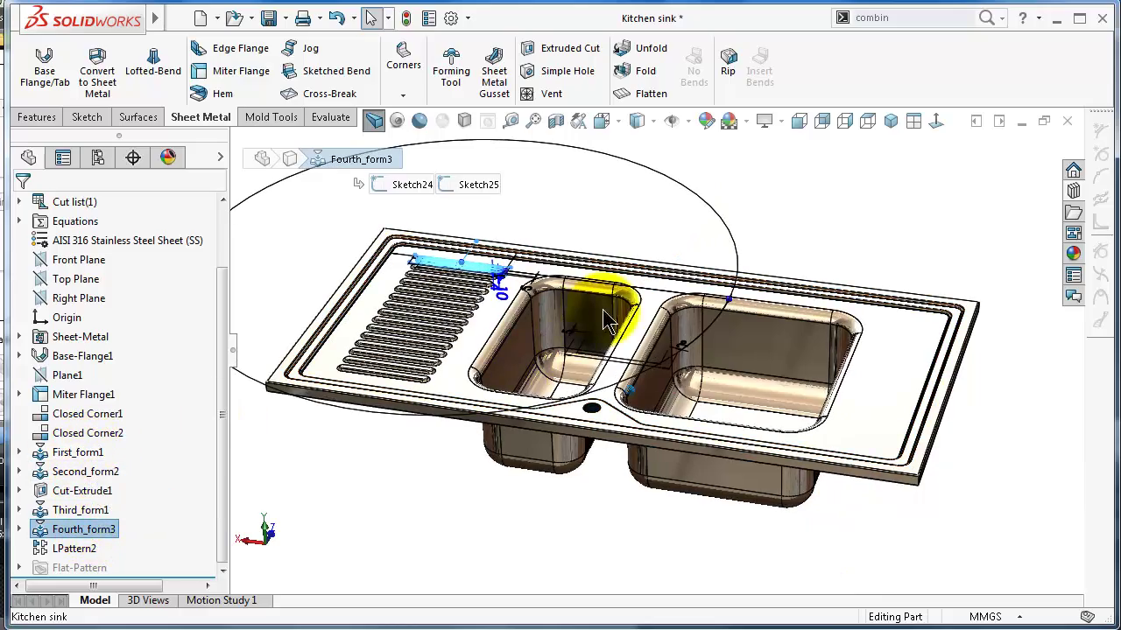
pyautogui.moveTo(730, 499); pyautogui.dragTo(779, 535, button='middle')
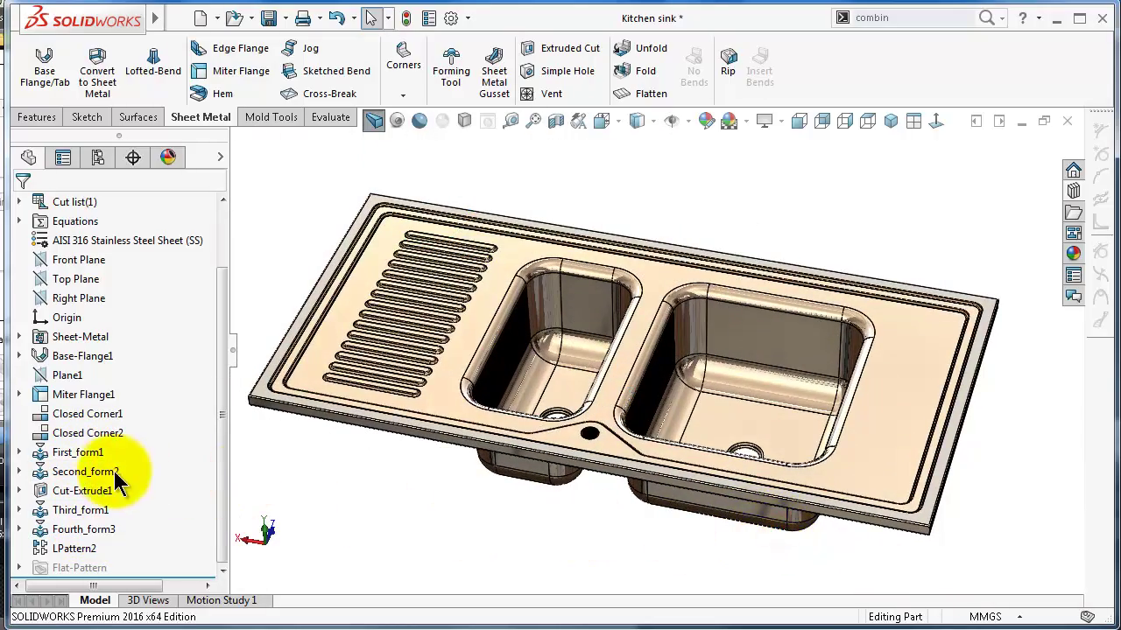
# Step: Inspect up close the rim steps shaped by First_form1 and Second_form2 beside the large bowl
pyautogui.click(72, 453)
pyautogui.scroll(-3, 838, 375)
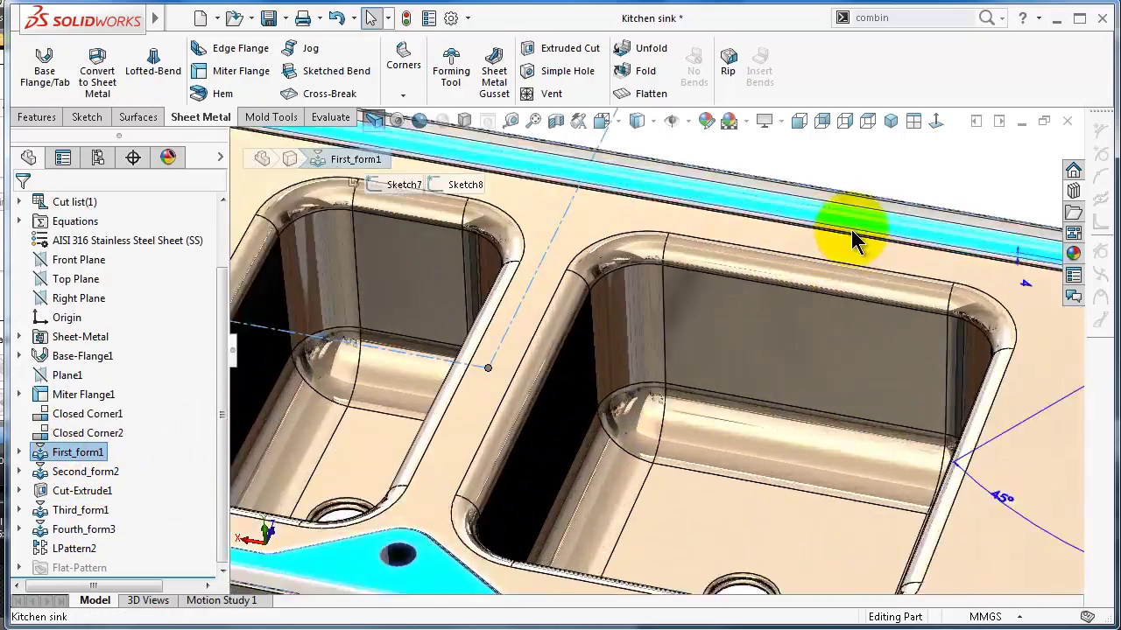
pyautogui.scroll(-3, 858, 230)
pyautogui.scroll(-3, 876, 170)
pyautogui.click(945, 168)
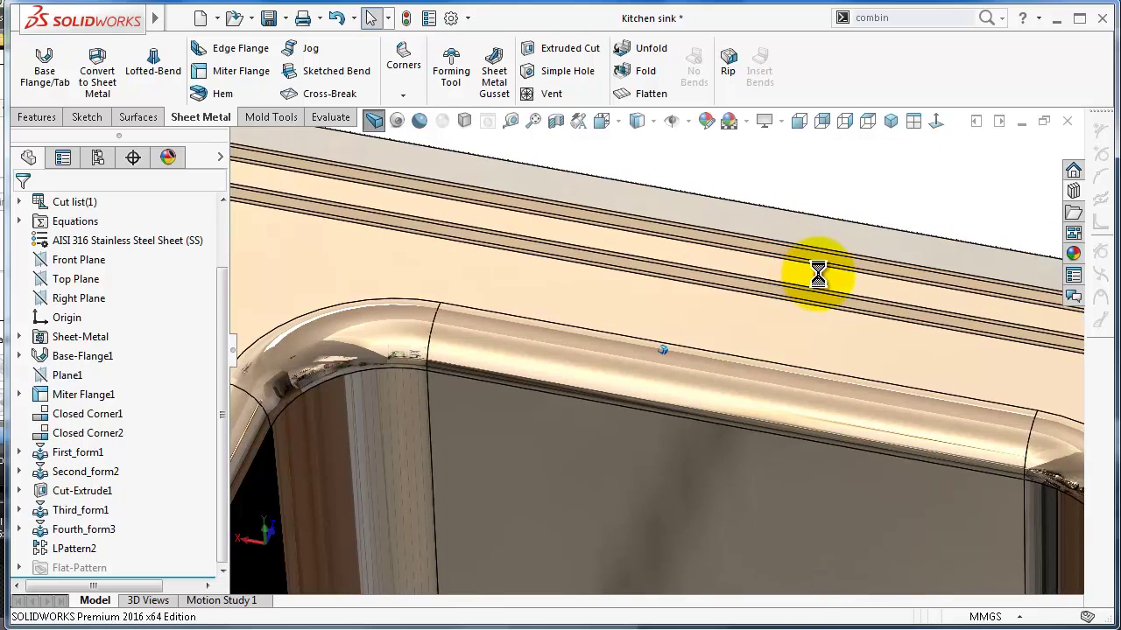
pyautogui.click(848, 285)
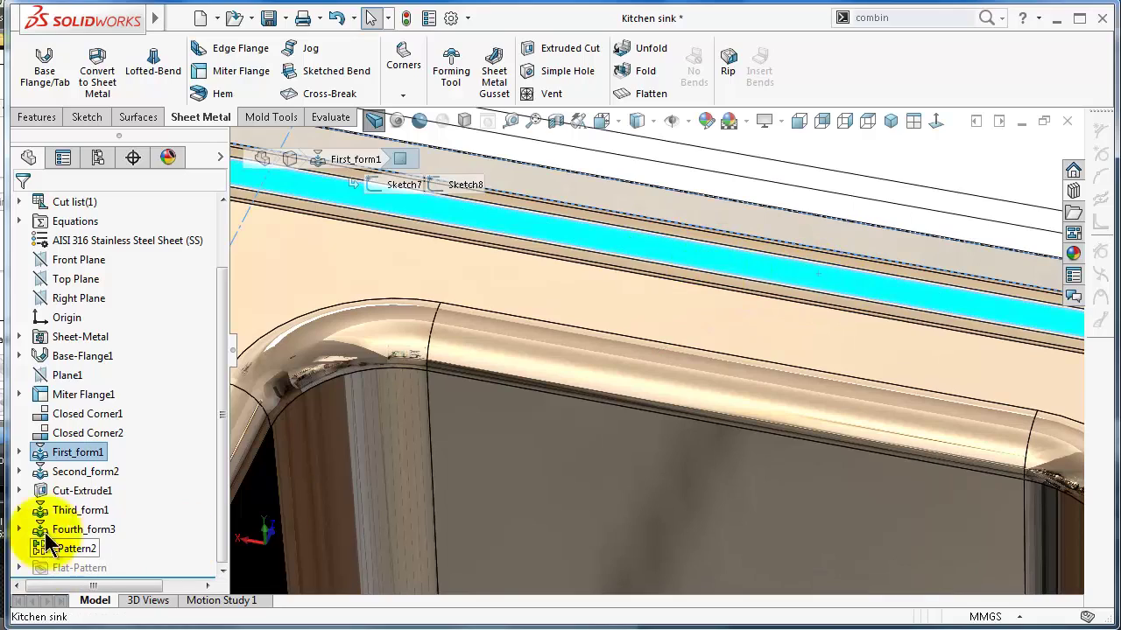
pyautogui.click(77, 471)
pyautogui.scroll(2, 538, 315)
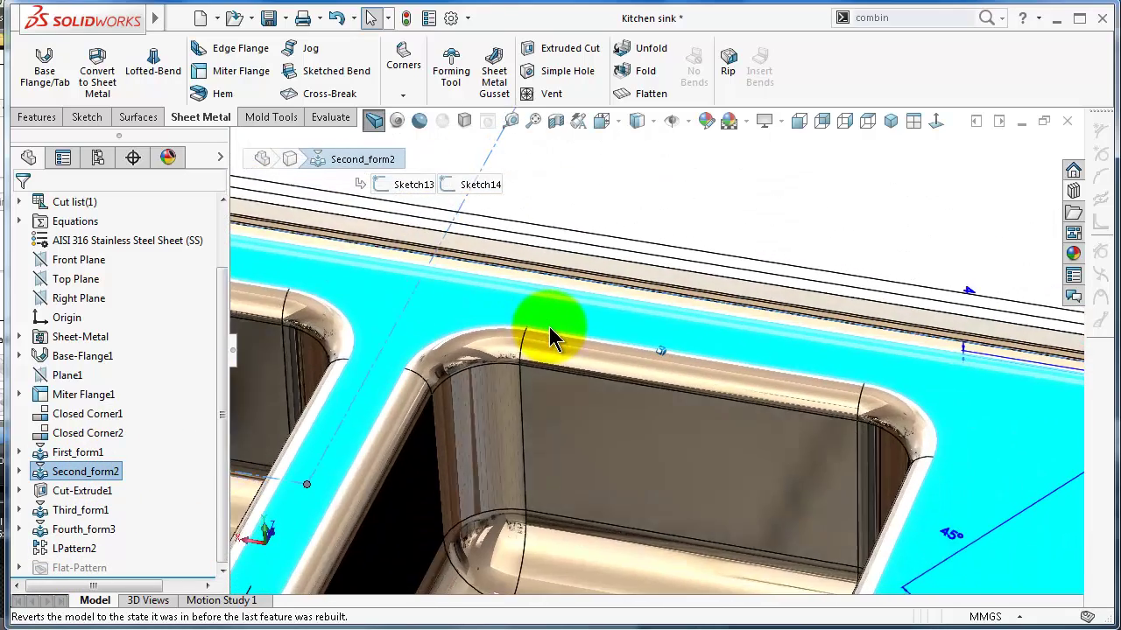
pyautogui.scroll(3, 549, 328)
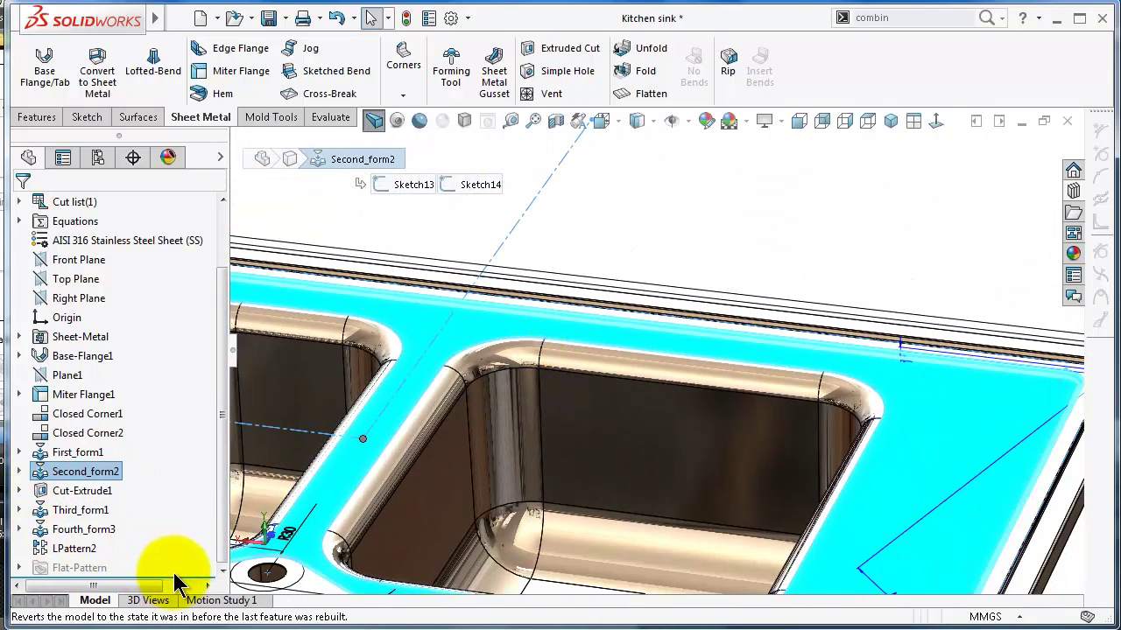
# Step: Roll the sink model back to just before First_form1 and view the plain flanged sheet
pyautogui.moveTo(183, 574); pyautogui.dragTo(169, 474)
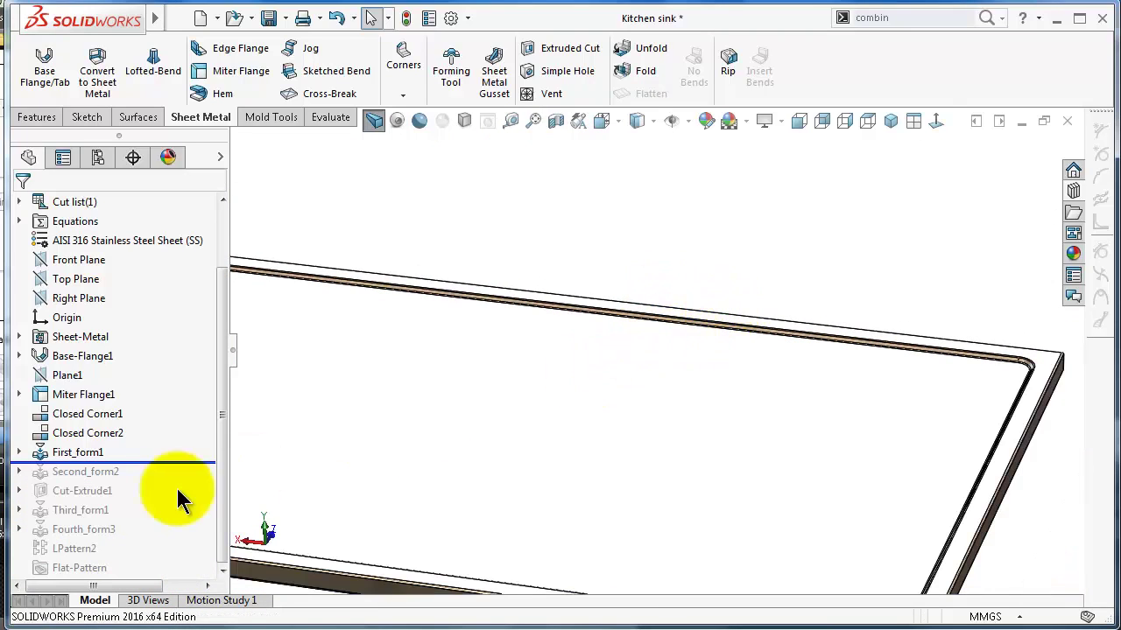
pyautogui.moveTo(169, 463); pyautogui.dragTo(177, 444)
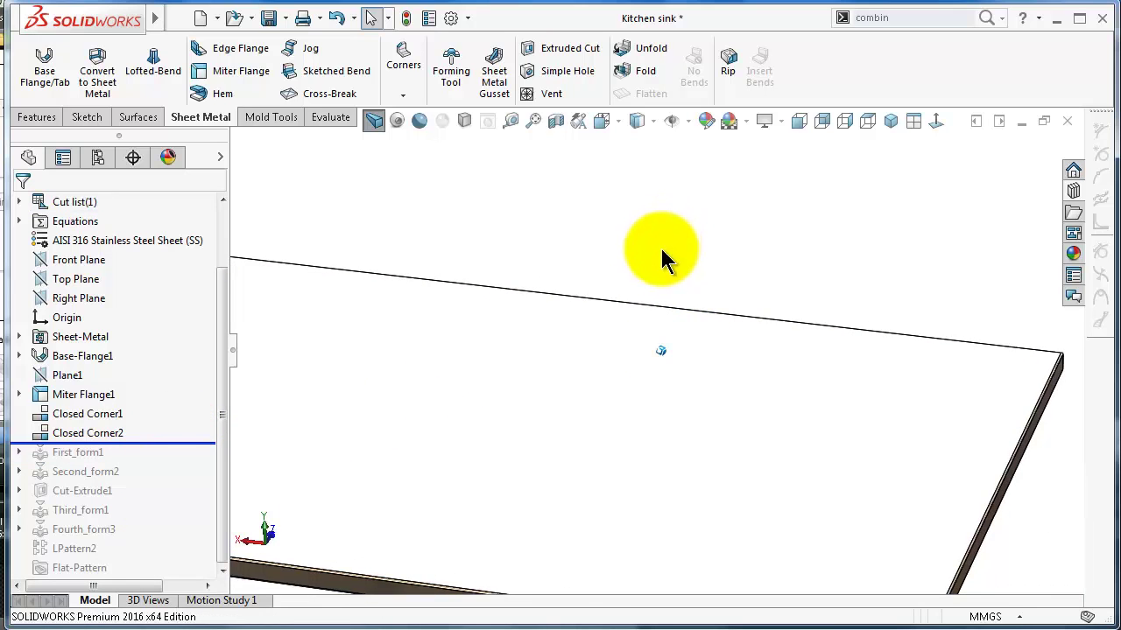
pyautogui.moveTo(662, 250); pyautogui.dragTo(652, 283, button='middle')
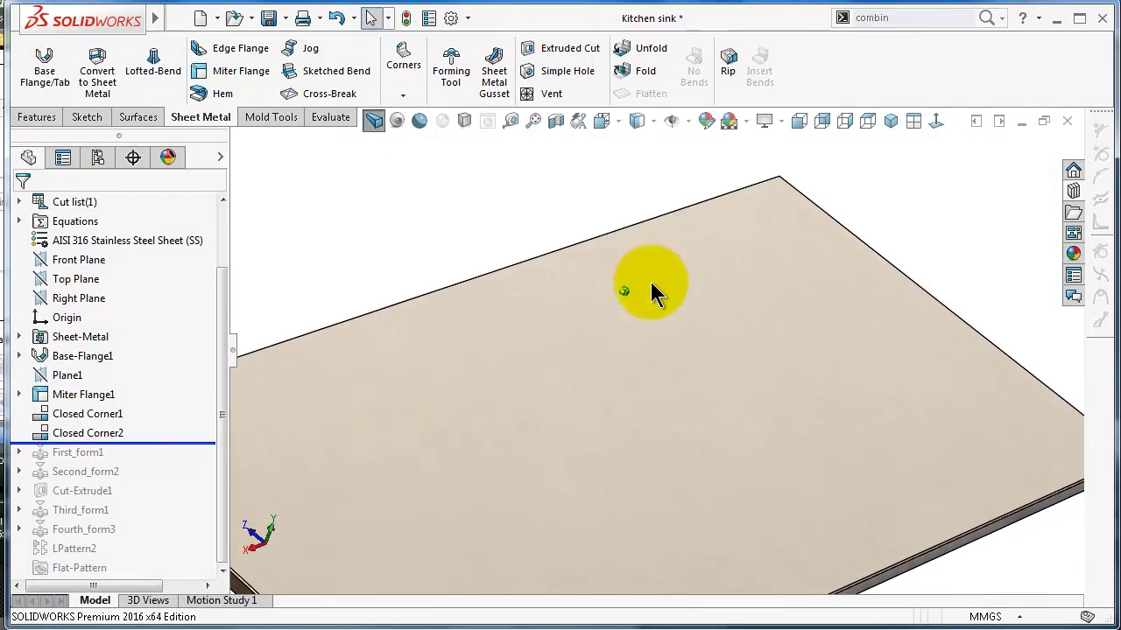
pyautogui.scroll(3, 650, 282)
pyautogui.scroll(2, 578, 293)
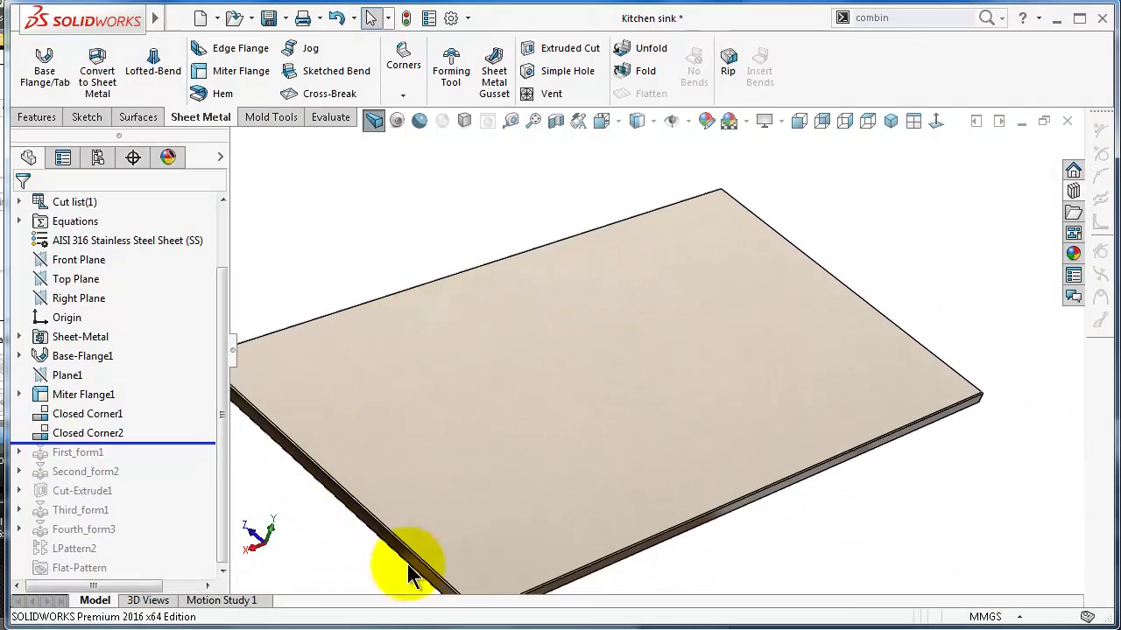
# Step: Roll the model forward past First_form1 and inspect the formed outer rim at its corners
pyautogui.moveTo(175, 445); pyautogui.dragTo(178, 462)
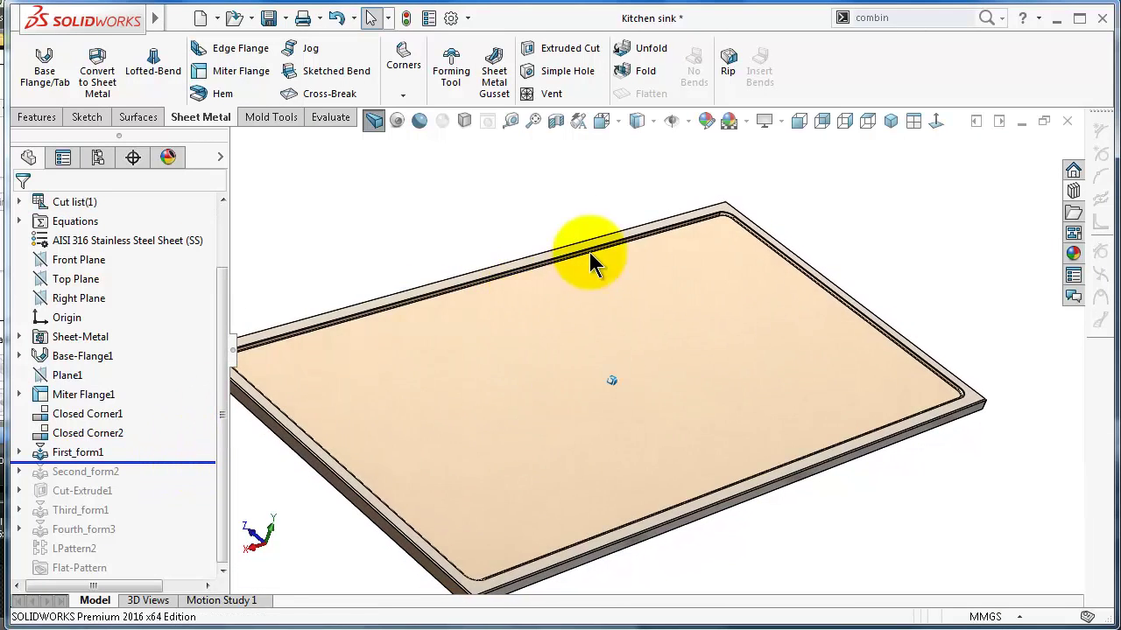
pyautogui.scroll(-4, 560, 513)
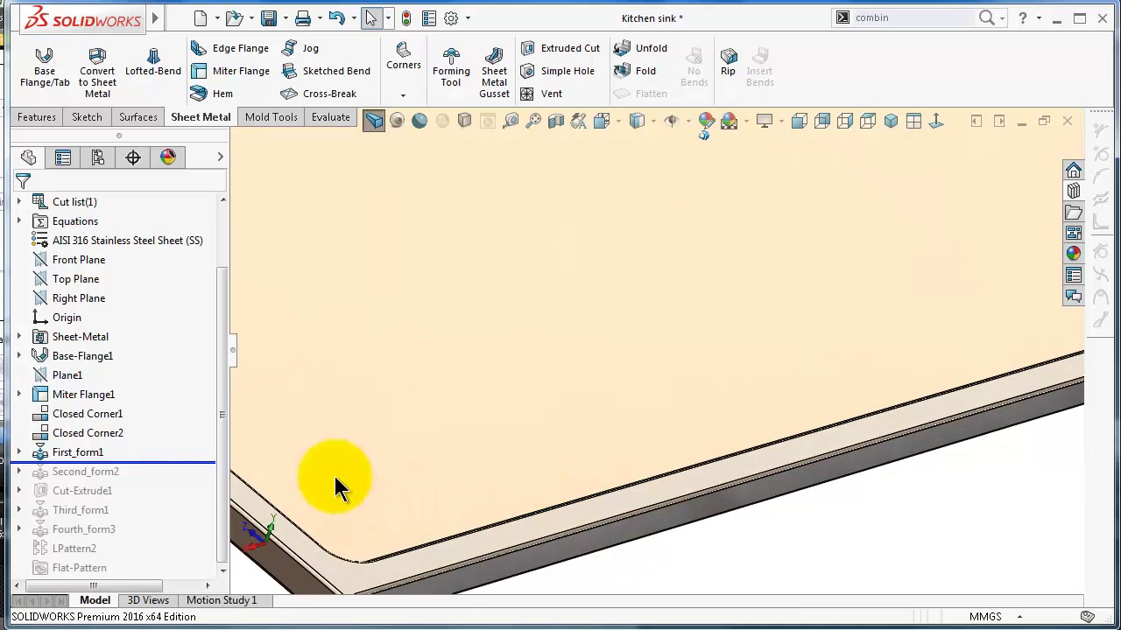
pyautogui.scroll(3, 505, 370)
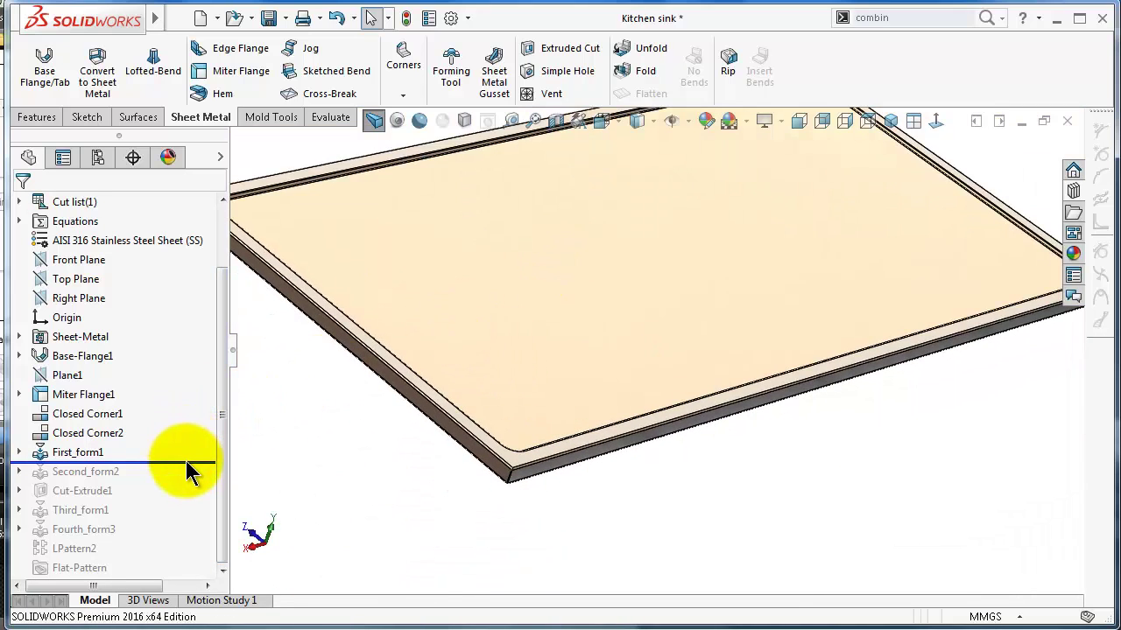
# Step: Roll the model forward through Second_form2, Cut-Extrude1 and Third_form1, and inspect the inner rim and both bowls
pyautogui.moveTo(186, 461); pyautogui.dragTo(185, 481)
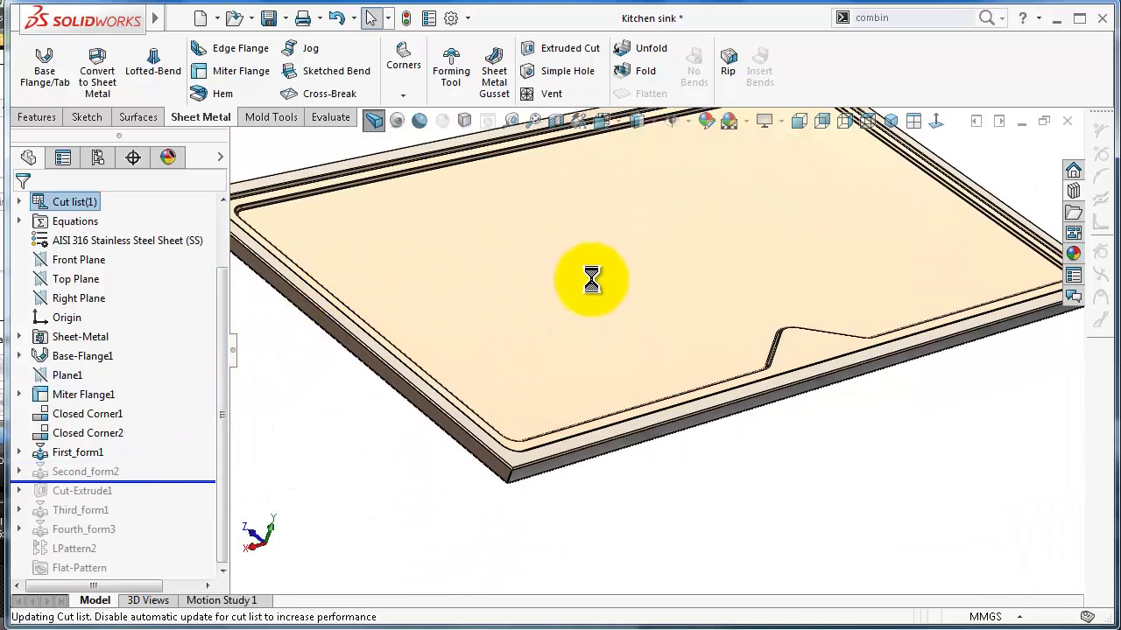
pyautogui.moveTo(760, 507); pyautogui.dragTo(533, 259, button='middle')
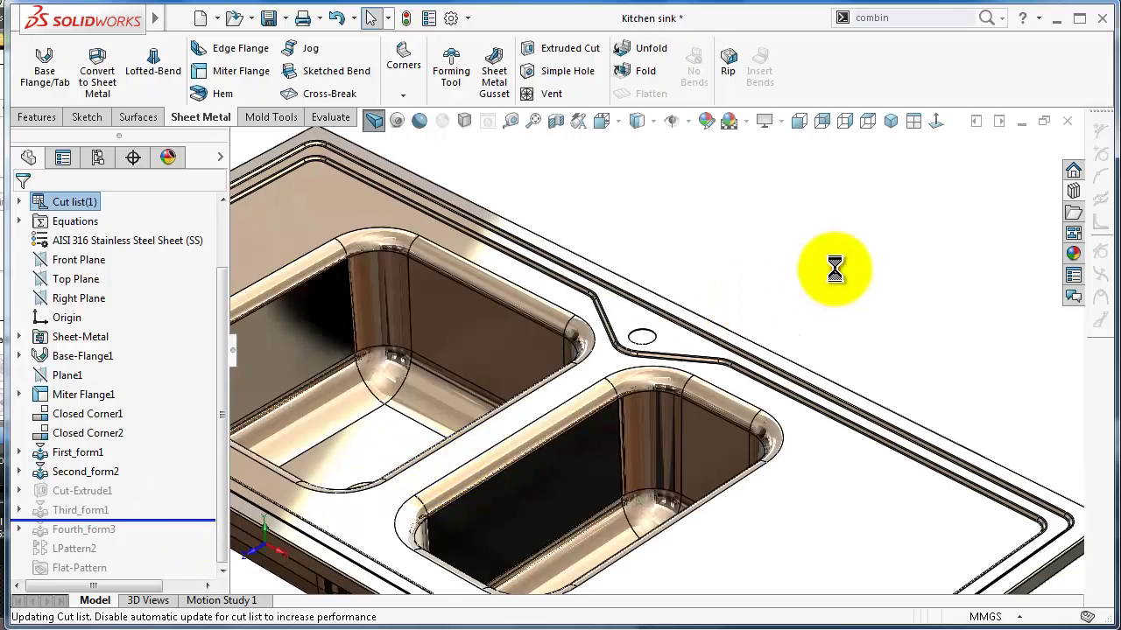
pyautogui.moveTo(832, 268); pyautogui.dragTo(683, 385, button='middle')
pyautogui.scroll(2, 666, 385)
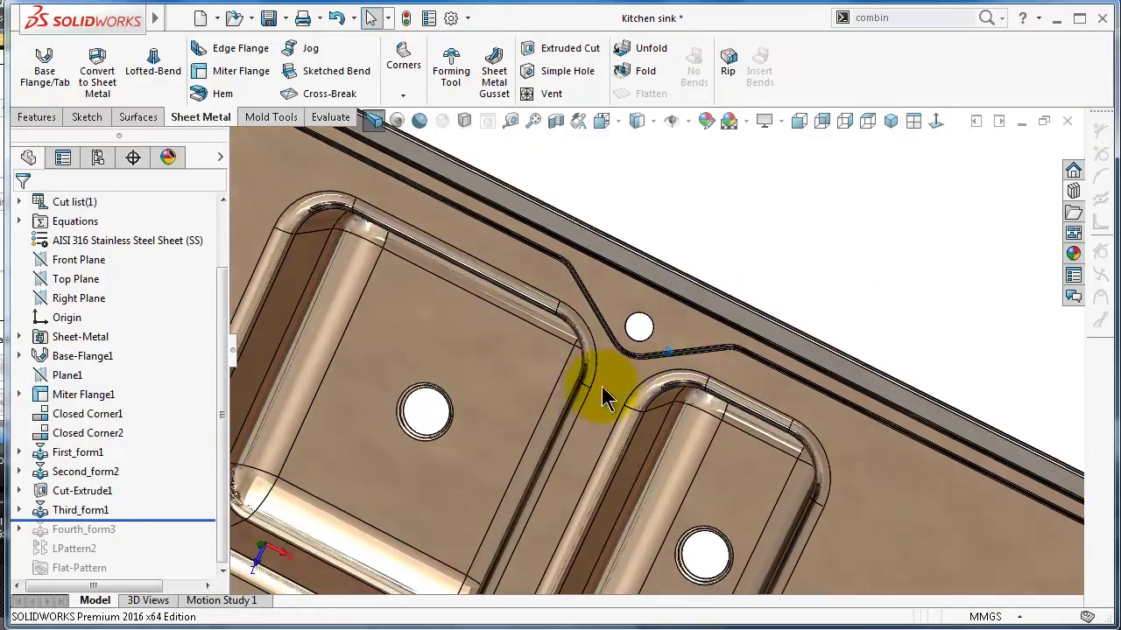
pyautogui.scroll(5, 398, 416)
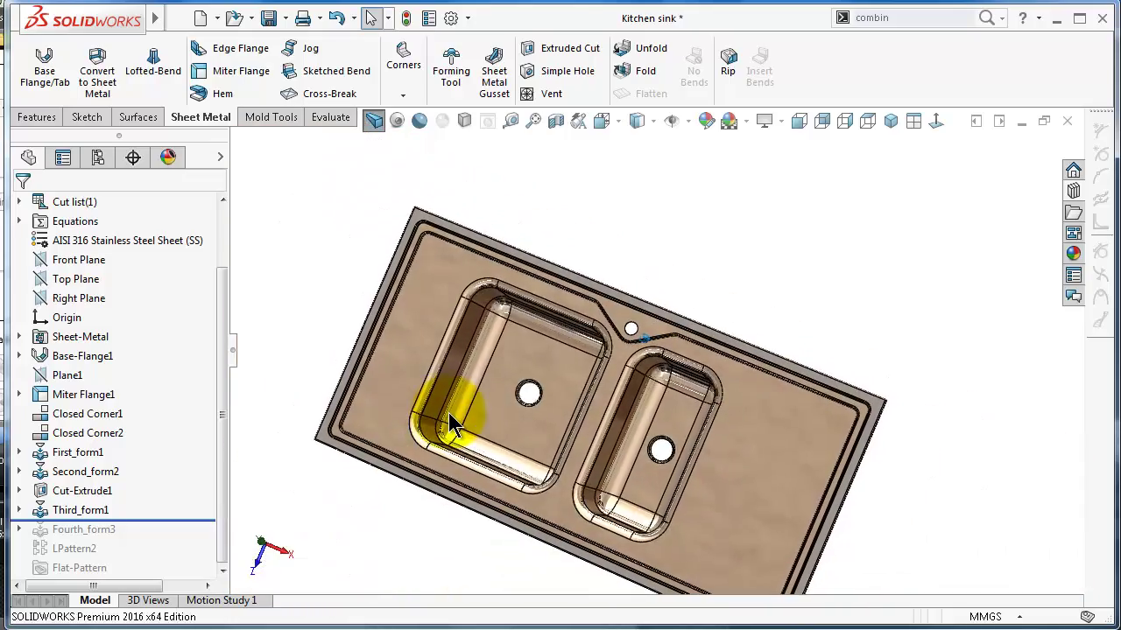
pyautogui.moveTo(446, 418); pyautogui.dragTo(468, 425, button='middle')
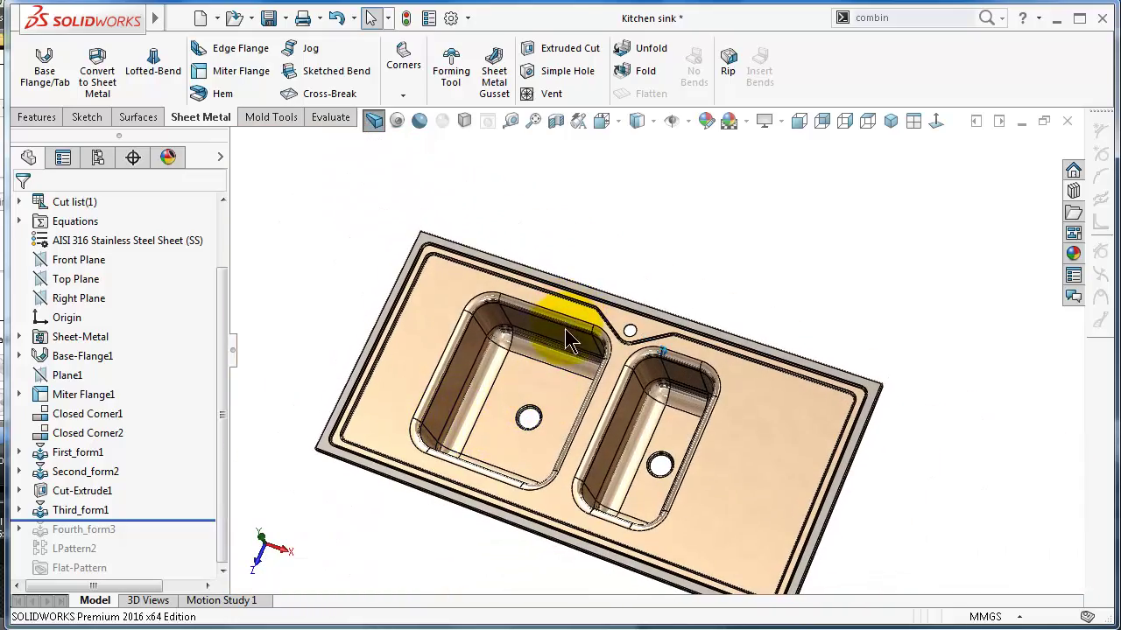
pyautogui.moveTo(570, 338)
pyautogui.mouseDown(button='middle')
pyautogui.moveTo(475, 437)
pyautogui.moveTo(535, 460)
pyautogui.moveTo(471, 389)
pyautogui.moveTo(505, 430)
pyautogui.moveTo(500, 445)
pyautogui.moveTo(312, 495)
pyautogui.mouseUp(button='middle')
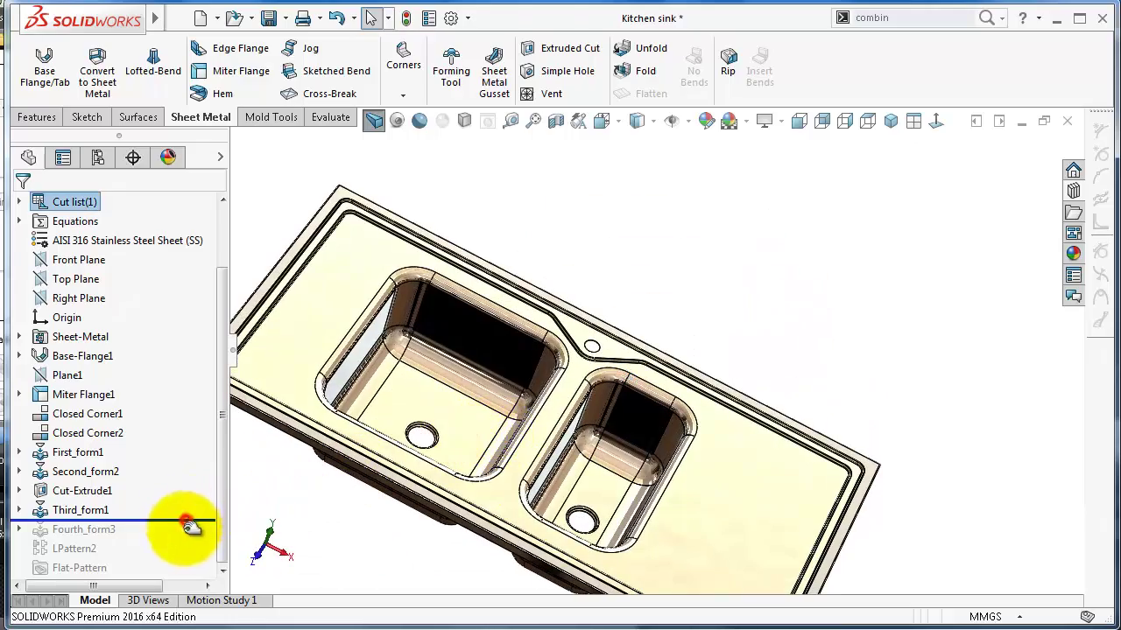
# Step: Roll the model forward past Fourth_form3 and inspect the single drainer groove from above and below
pyautogui.scroll(6, 733, 578)
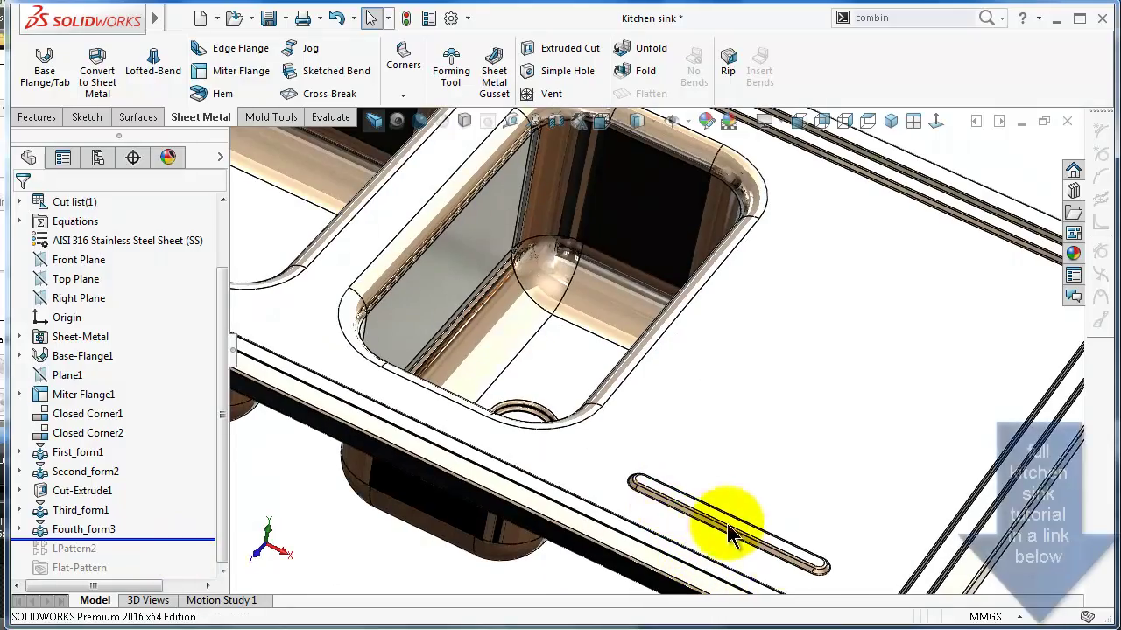
pyautogui.moveTo(740, 550)
pyautogui.mouseDown(button='middle')
pyautogui.moveTo(783, 528)
pyautogui.moveTo(833, 546)
pyautogui.moveTo(799, 484)
pyautogui.moveTo(783, 393)
pyautogui.mouseUp(button='middle')
pyautogui.click(783, 325)
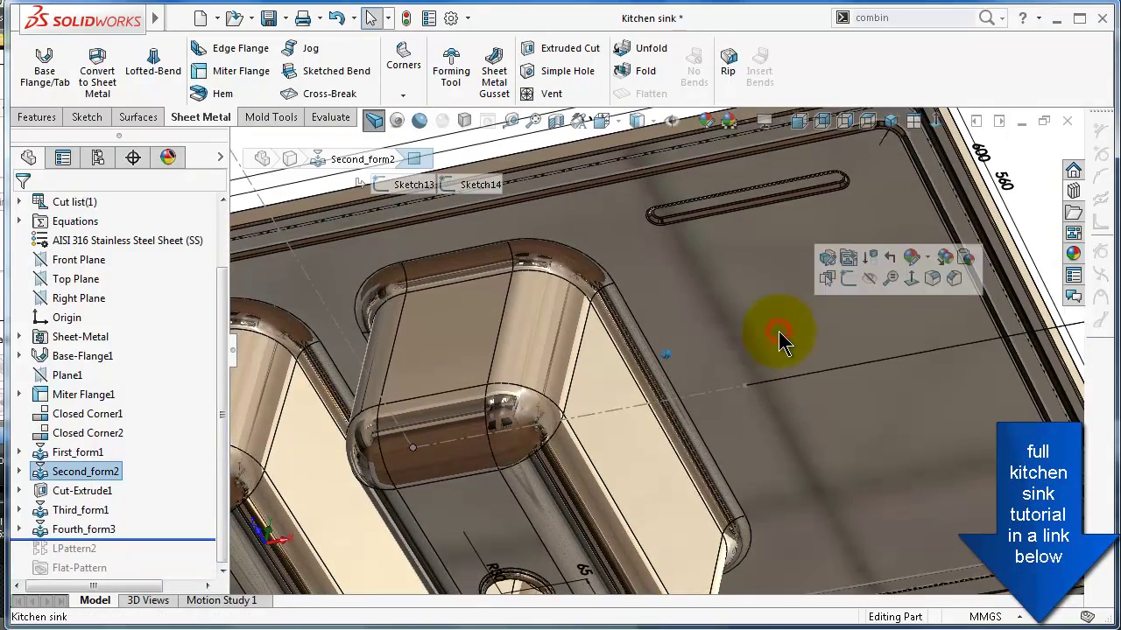
pyautogui.scroll(-5, 893, 368)
pyautogui.click(904, 233)
pyautogui.press('Up')
pyautogui.press('Up')
pyautogui.press('Up')
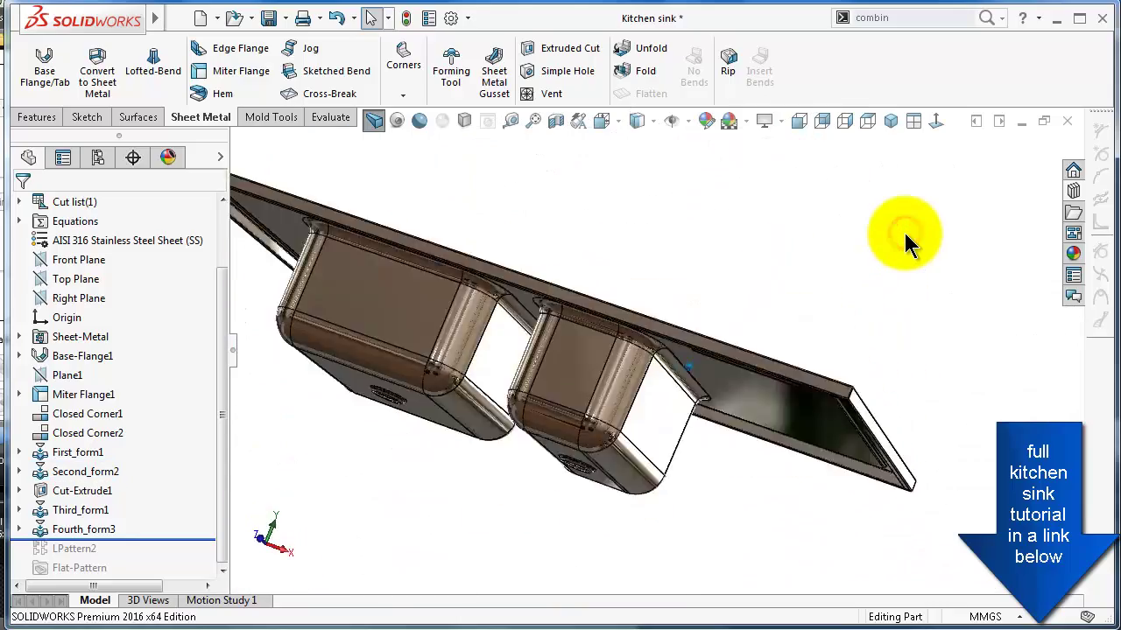
pyautogui.press('Down')
pyautogui.press('Down')
pyautogui.press('Down')
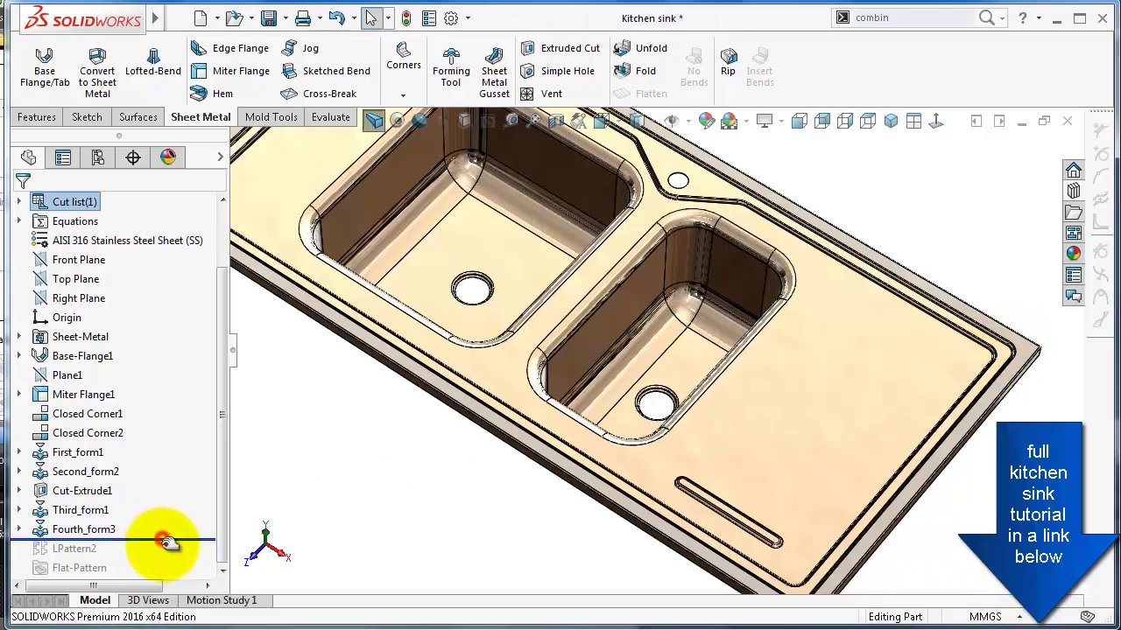
# Step: Roll the model forward past LPattern2, view the finished sink from underneath and collapse the feature tree
pyautogui.moveTo(169, 538); pyautogui.dragTo(170, 552)
pyautogui.moveTo(643, 169)
pyautogui.mouseDown(button='middle')
pyautogui.moveTo(758, 251)
pyautogui.moveTo(756, 241)
pyautogui.mouseUp(button='middle')
pyautogui.press('Up')
pyautogui.press('Up')
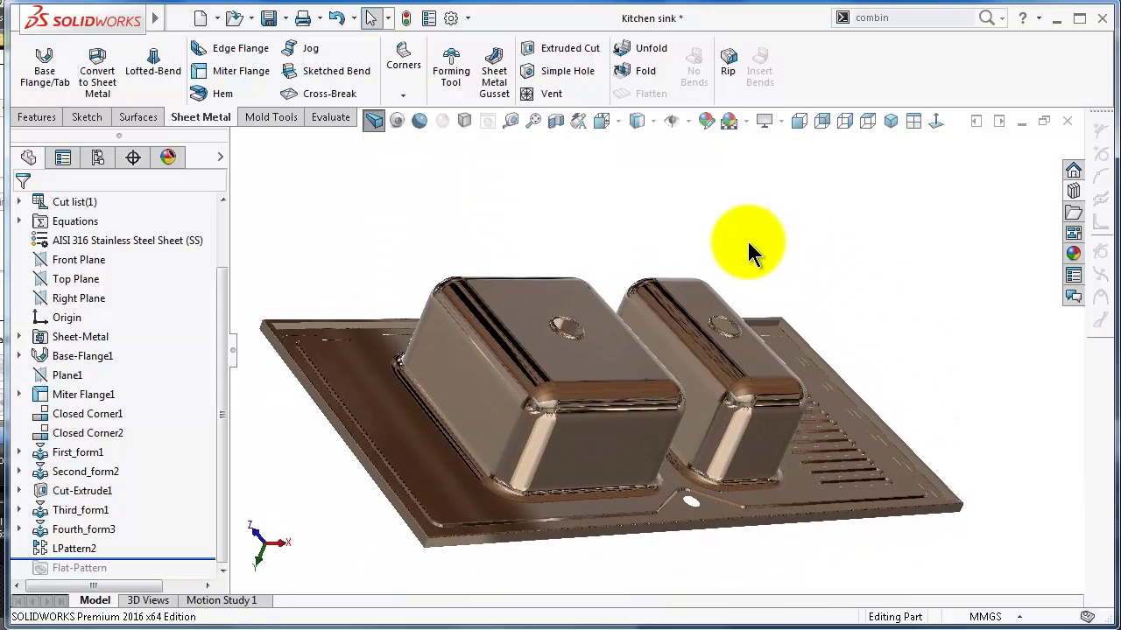
pyautogui.click(232, 348)
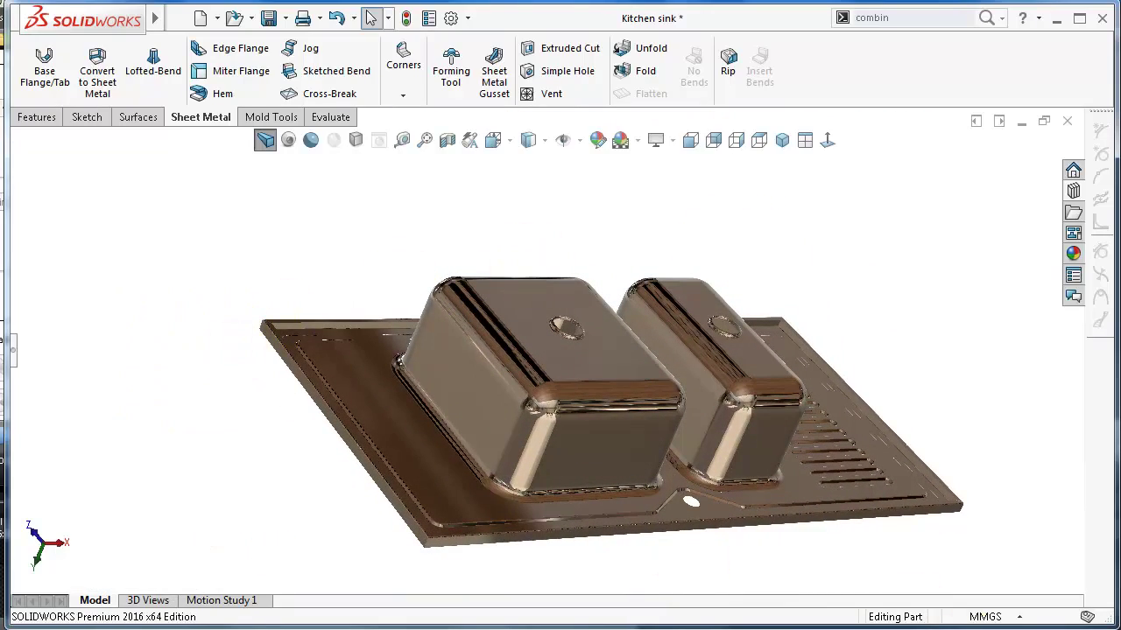